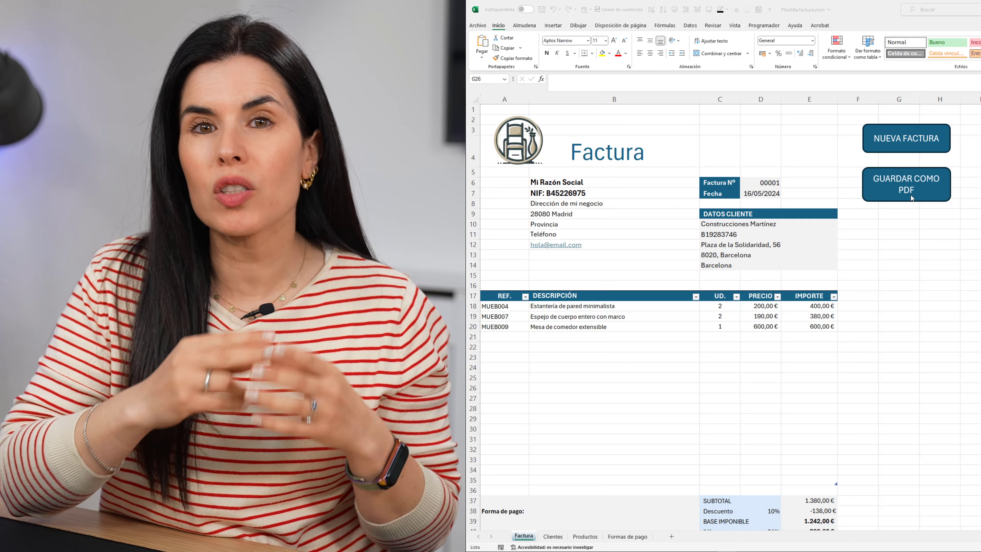
# Save the finished invoice as a PDF, then reset it to new invoice 00002.
pyautogui.click(910, 192)
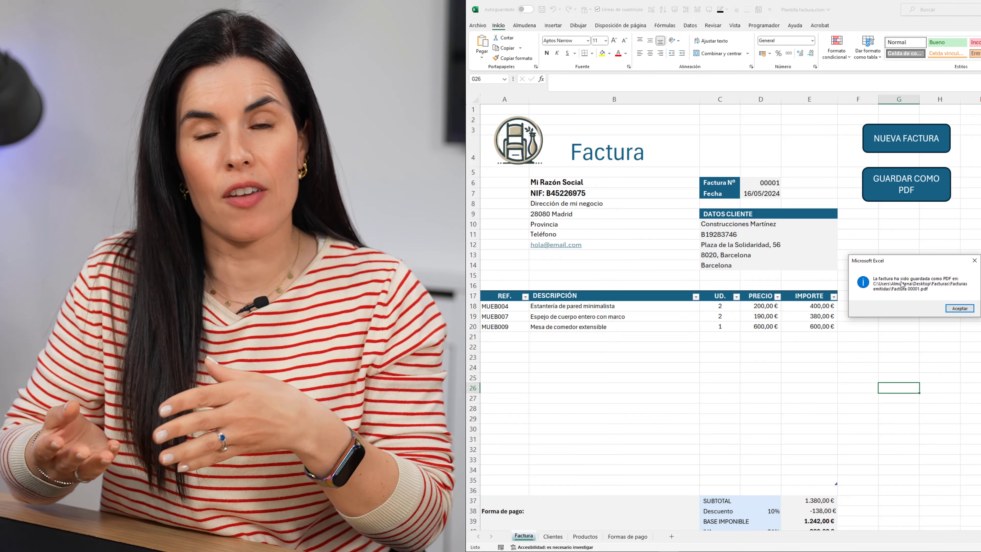
pyautogui.click(962, 308)
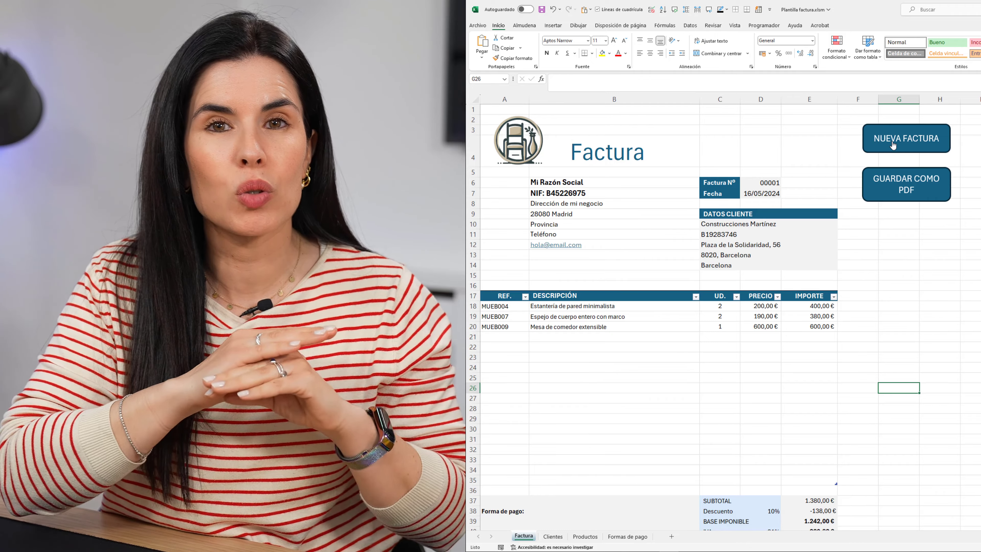
pyautogui.click(894, 144)
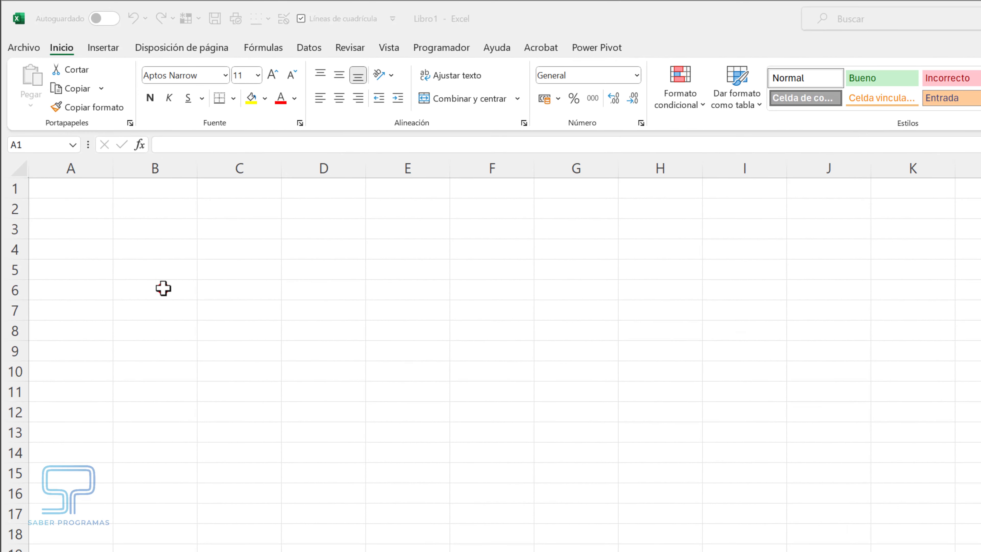
# Enter Mi Razón Social, the company NIF and Dirección de mi negocio in B6:B8.
pyautogui.click(162, 290)
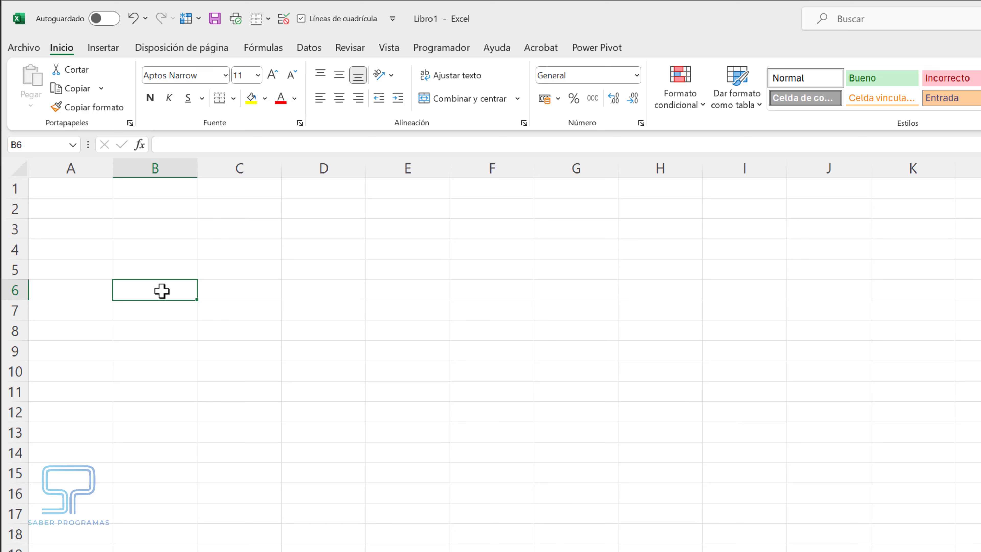
pyautogui.write('M')
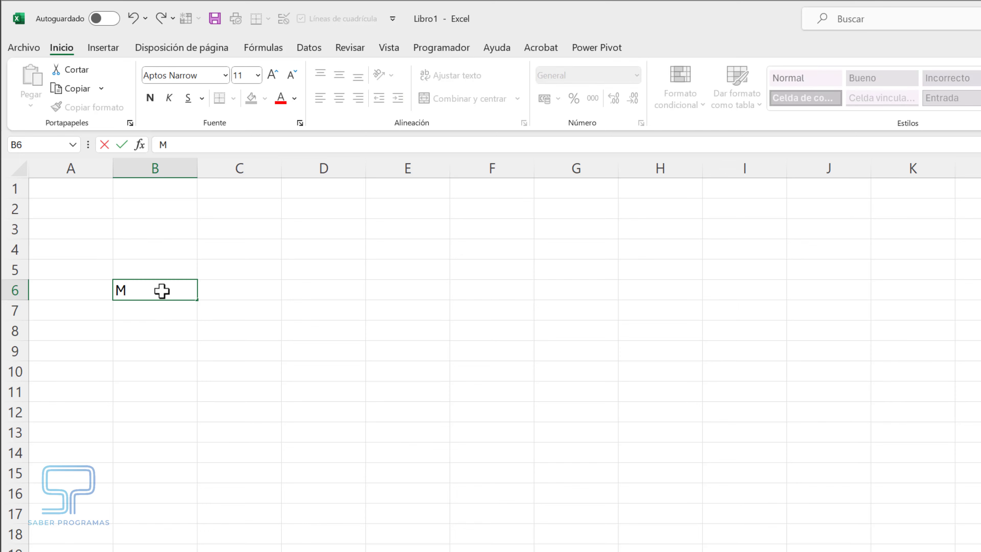
pyautogui.write('i Razón S')
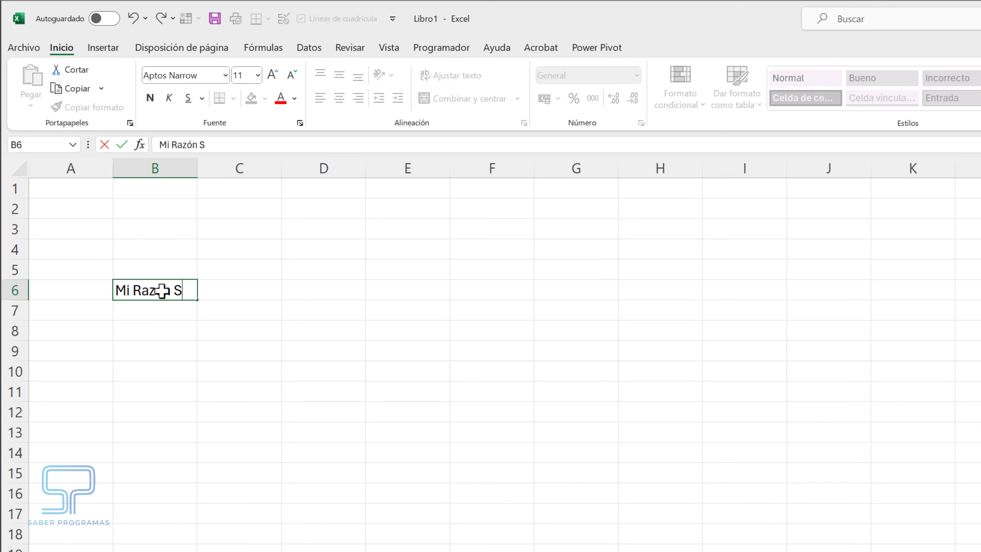
pyautogui.write('ocial')
pyautogui.click(156, 304)
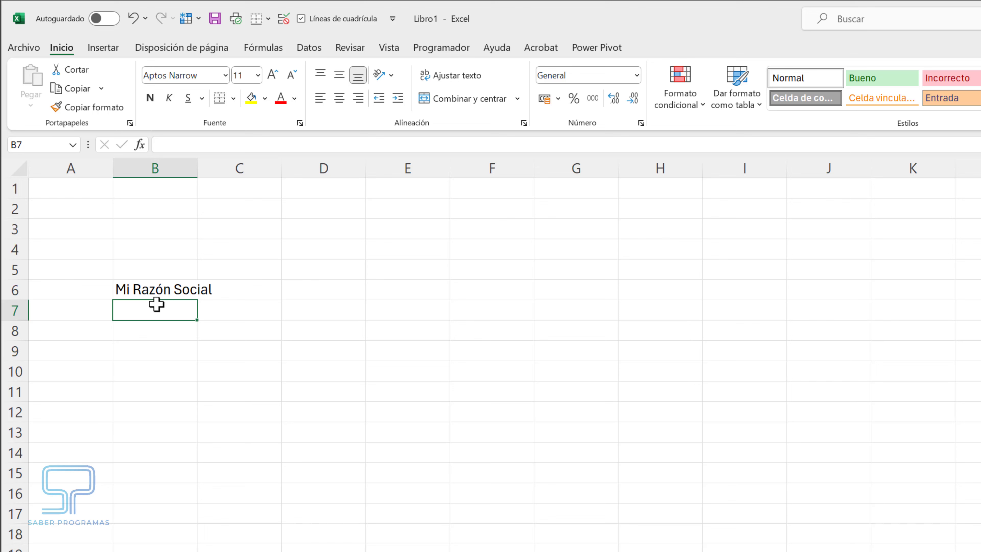
pyautogui.write('NIF: ')
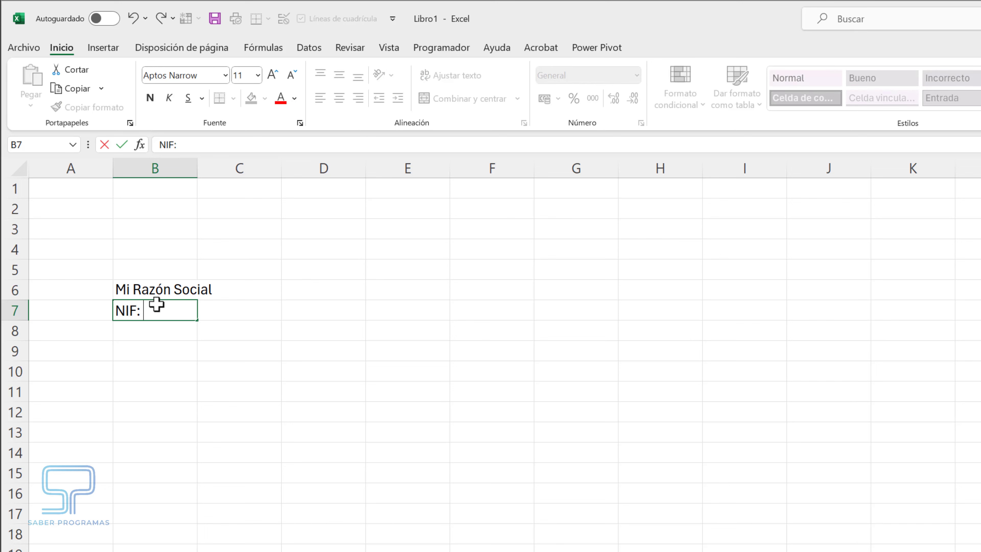
pyautogui.click(149, 330)
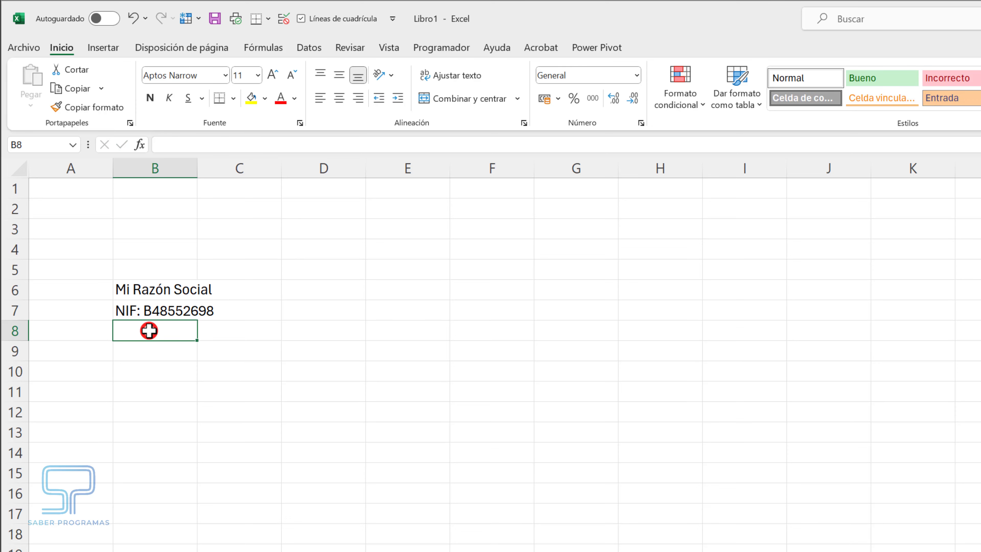
pyautogui.write('Direcció')
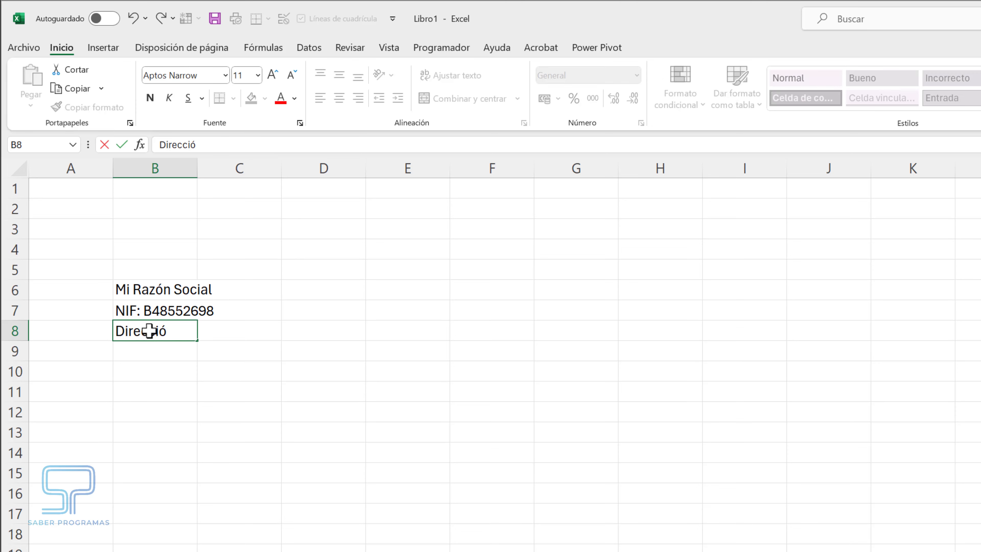
pyautogui.write('n de mi negocio')
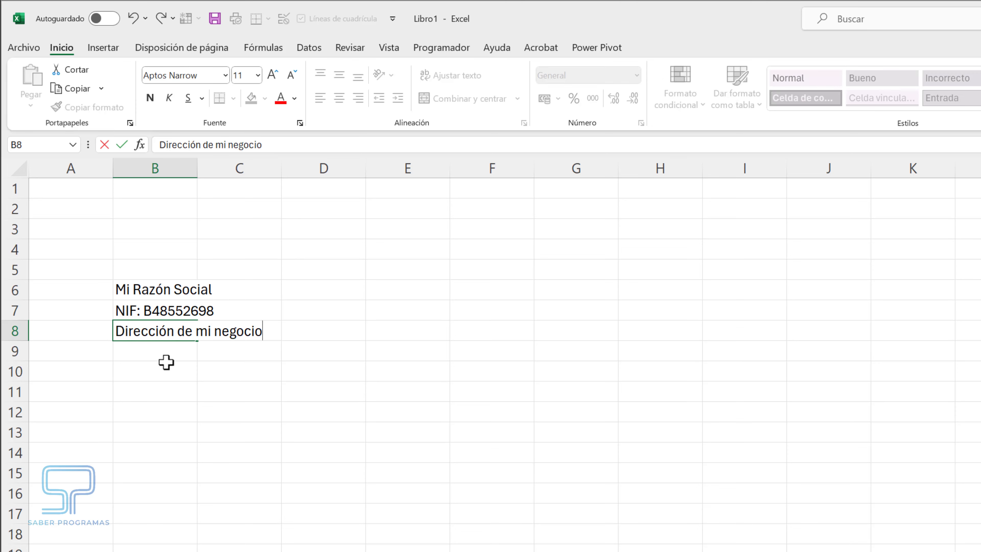
pyautogui.click(166, 353)
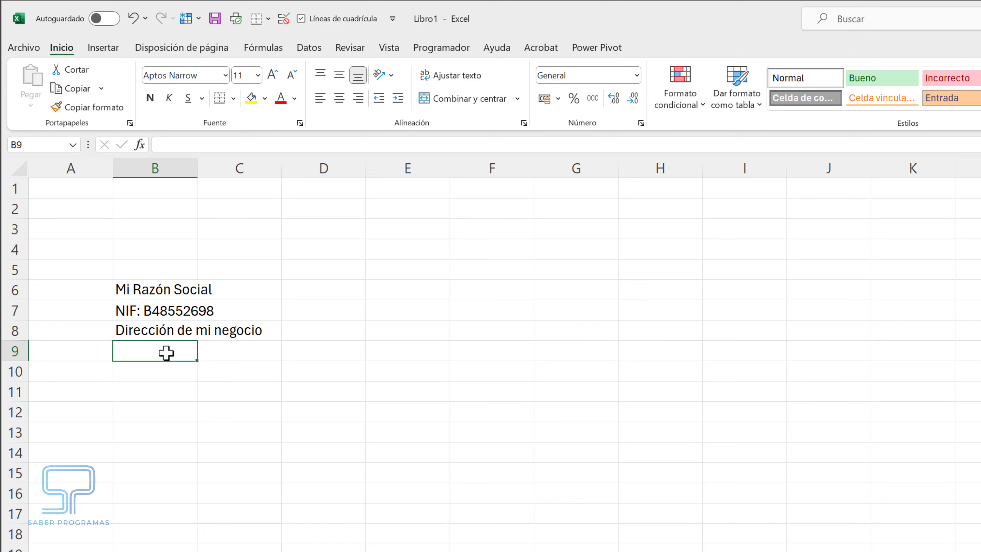
# Enter 28080 Madrid, Madrid, Teléfono and the business e-mail in B9:B12.
pyautogui.write('28080 Madrid')
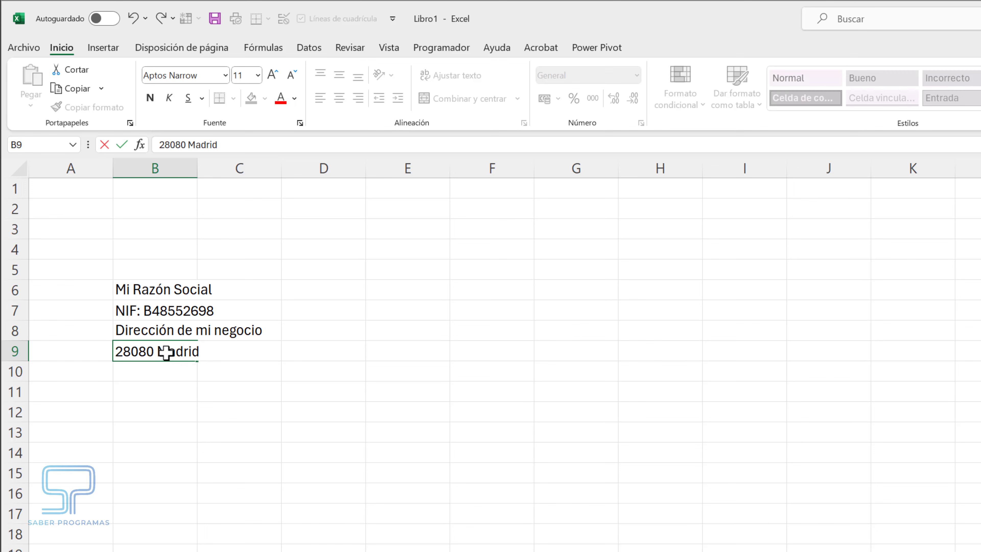
pyautogui.click(164, 372)
pyautogui.write('Madri')
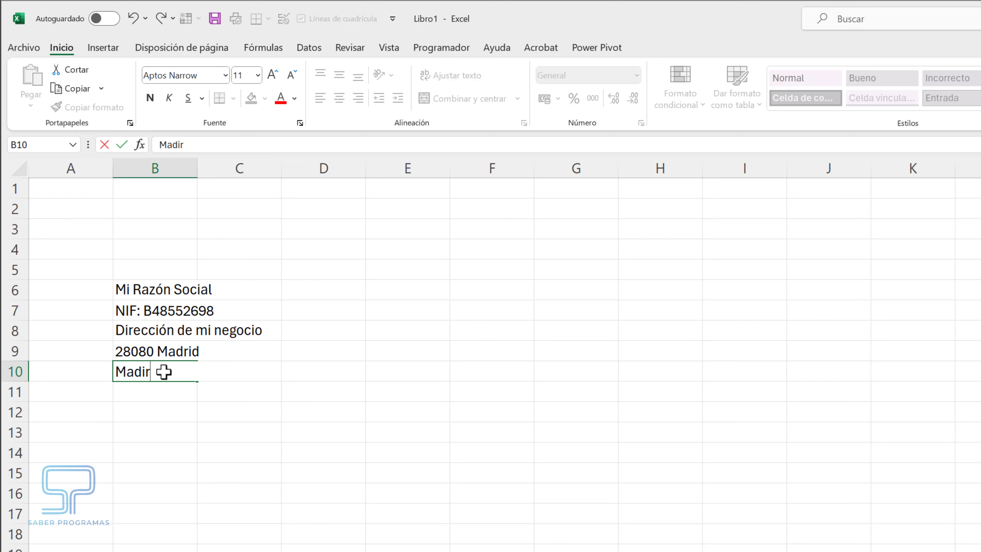
pyautogui.press('BackSpace')
pyautogui.write('id')
pyautogui.click(164, 391)
pyautogui.write('Te')
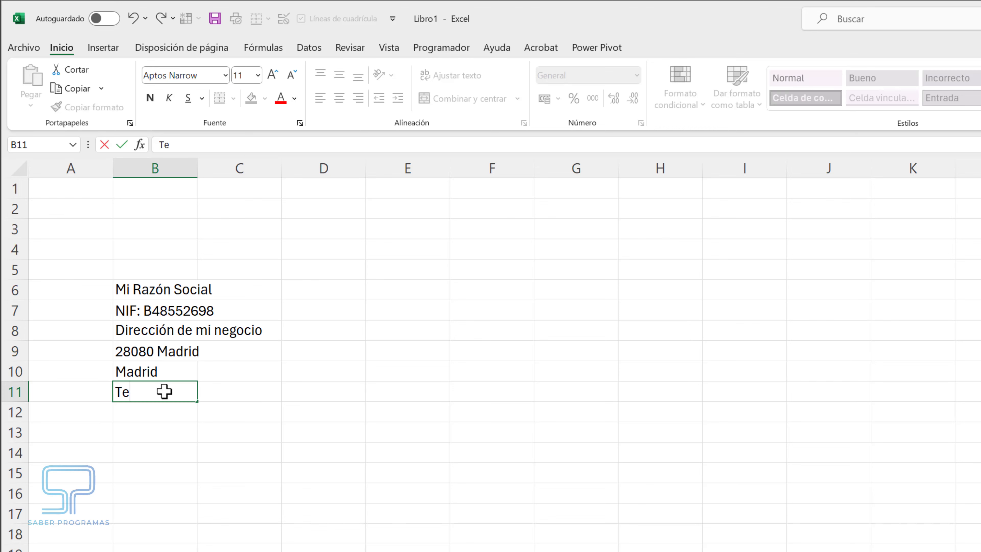
pyautogui.write('lét')
pyautogui.press('BackSpace')
pyautogui.write('fono')
pyautogui.click(166, 411)
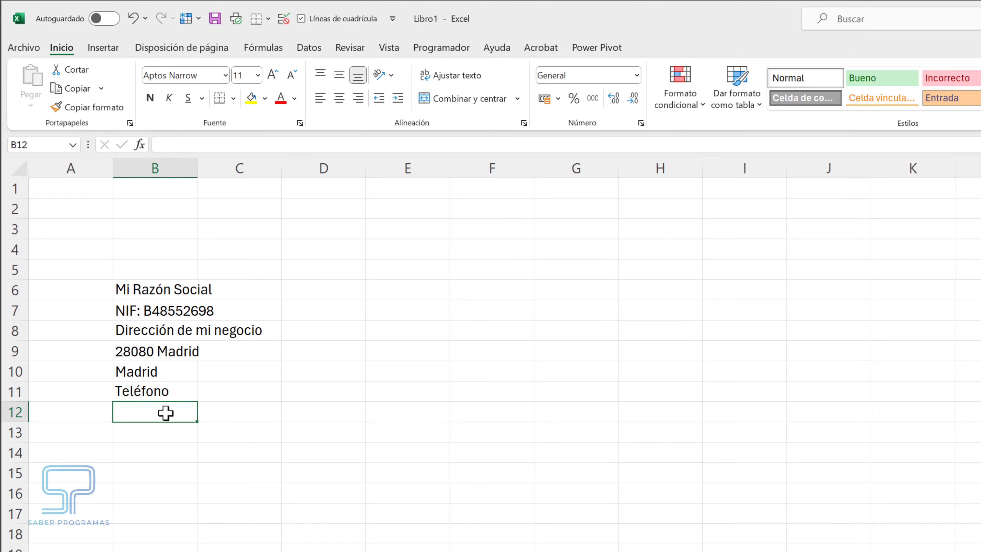
pyautogui.write('hola')
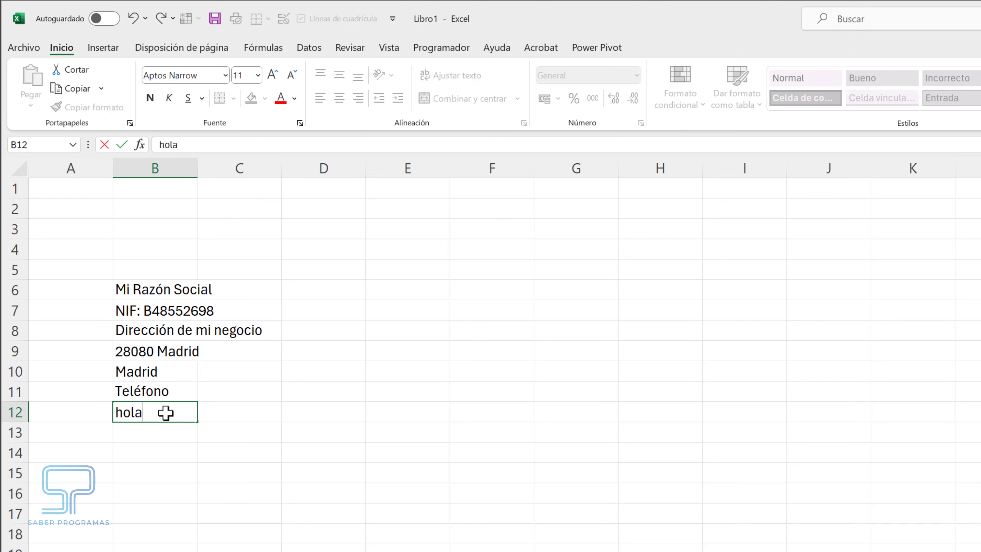
pyautogui.write('@email.co')
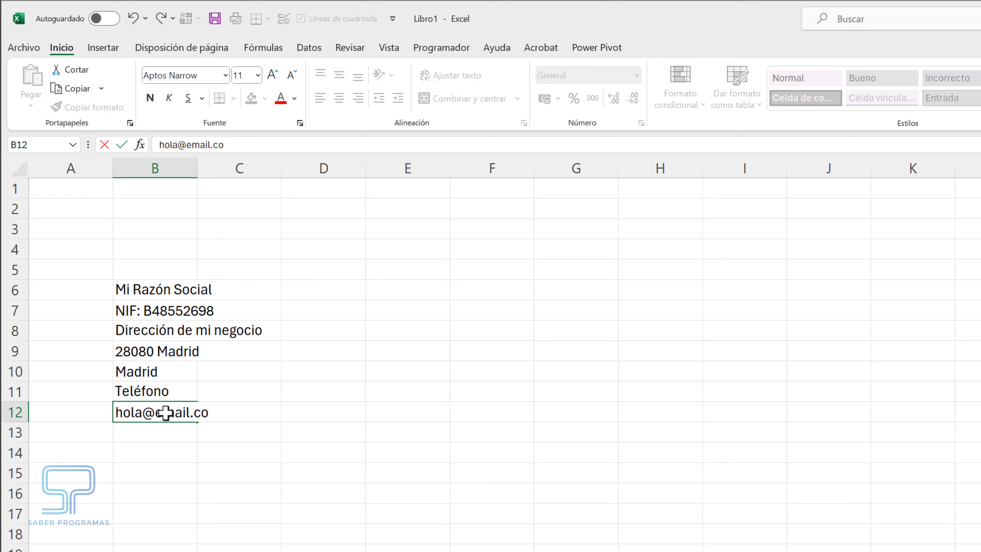
pyautogui.write('m')
pyautogui.click(317, 518)
# Make the company name and NIF lines in B6:B7 bold.
pyautogui.moveTo(141, 289); pyautogui.dragTo(138, 303)
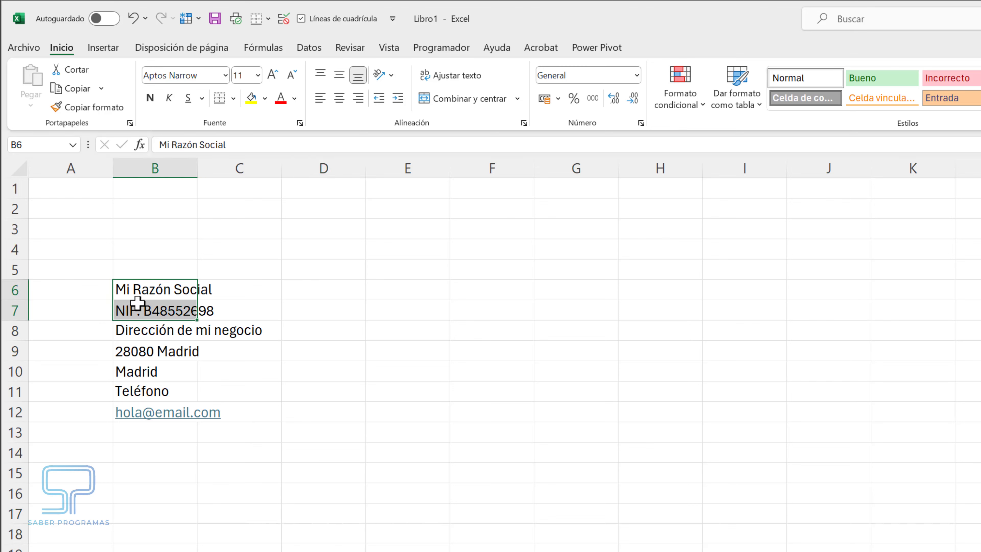
pyautogui.click(151, 99)
pyautogui.click(416, 519)
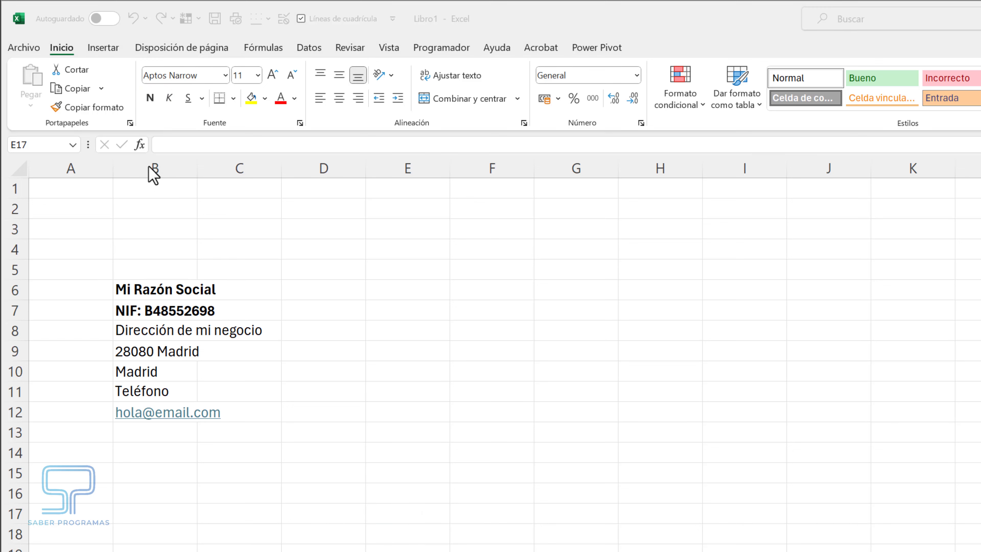
# Widen column B to about 46.91 so the business details fit.
pyautogui.click(192, 173)
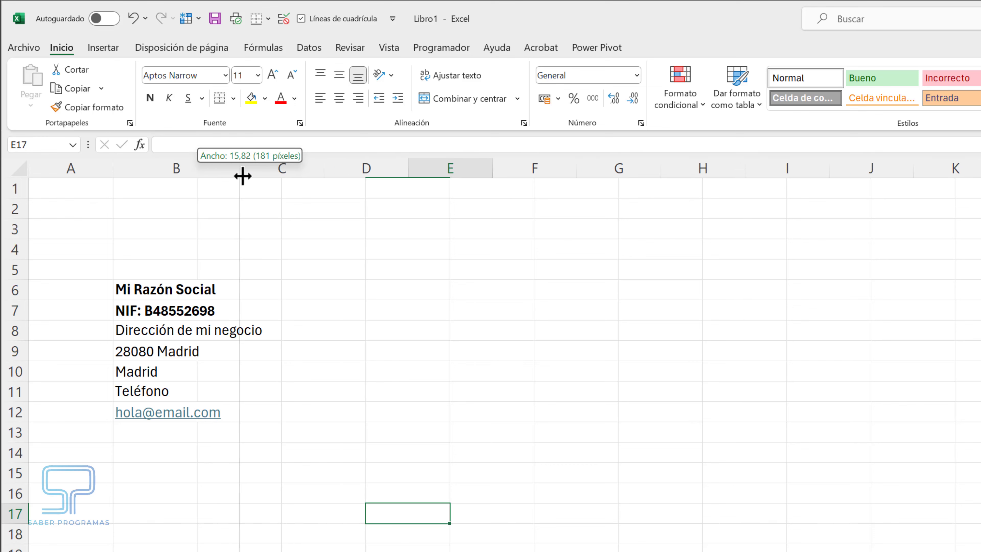
pyautogui.moveTo(192, 173); pyautogui.dragTo(480, 181)
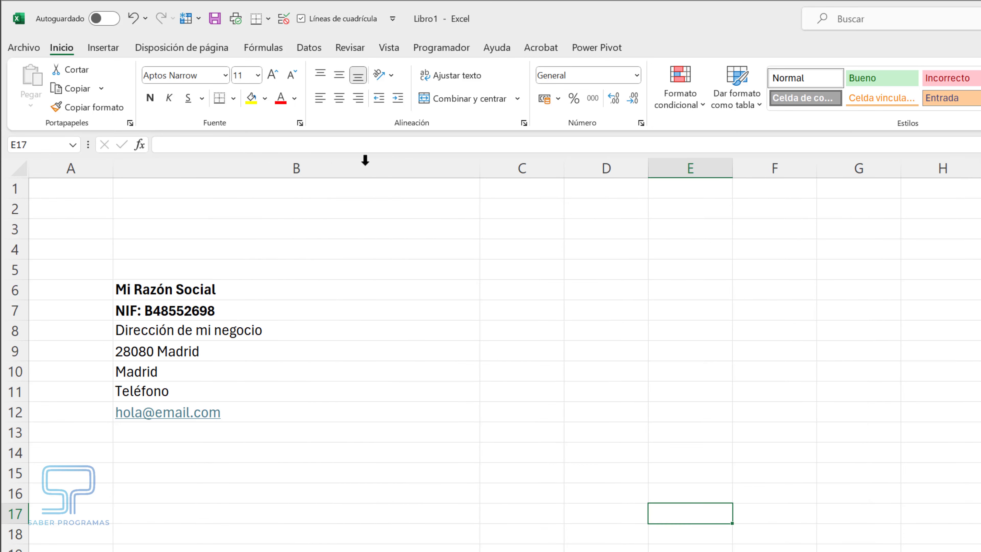
pyautogui.click(384, 170)
pyautogui.moveTo(481, 168); pyautogui.dragTo(481, 168)
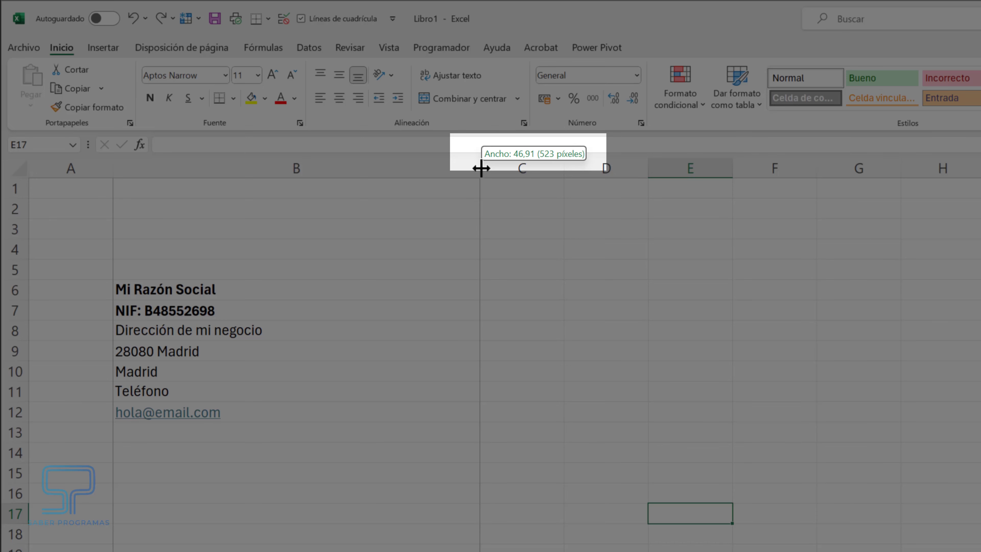
pyautogui.click(513, 293)
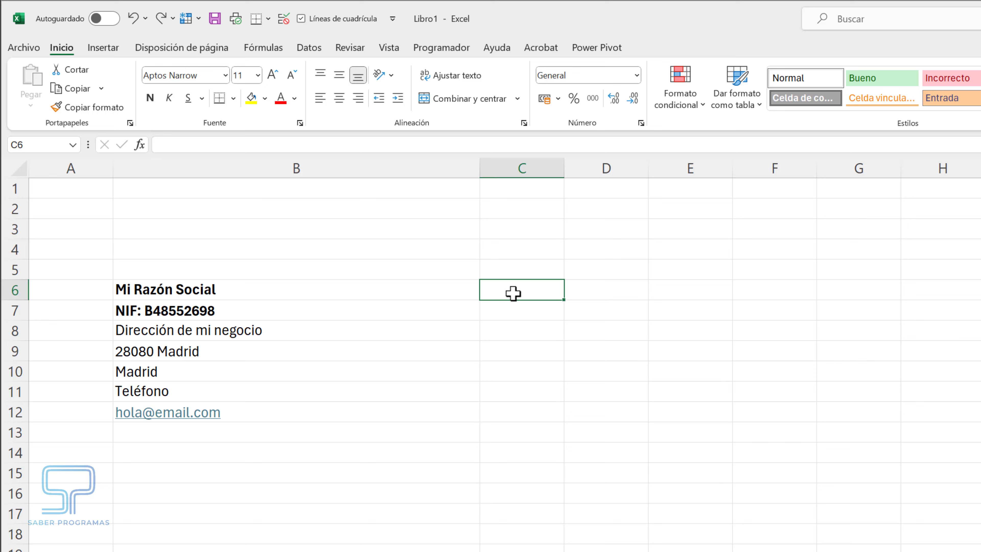
# Enter labels Factura Nº and Fecha in C6:C7, with 1 and 15/05/2024 in D6:D7.
pyautogui.write('Factura N')
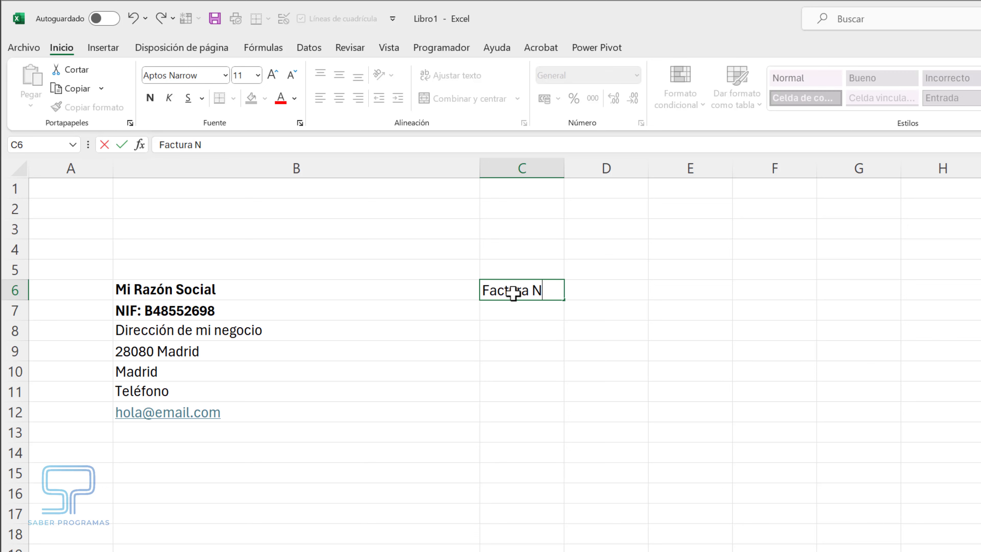
pyautogui.write('º')
pyautogui.press('Tab')
pyautogui.click(530, 309)
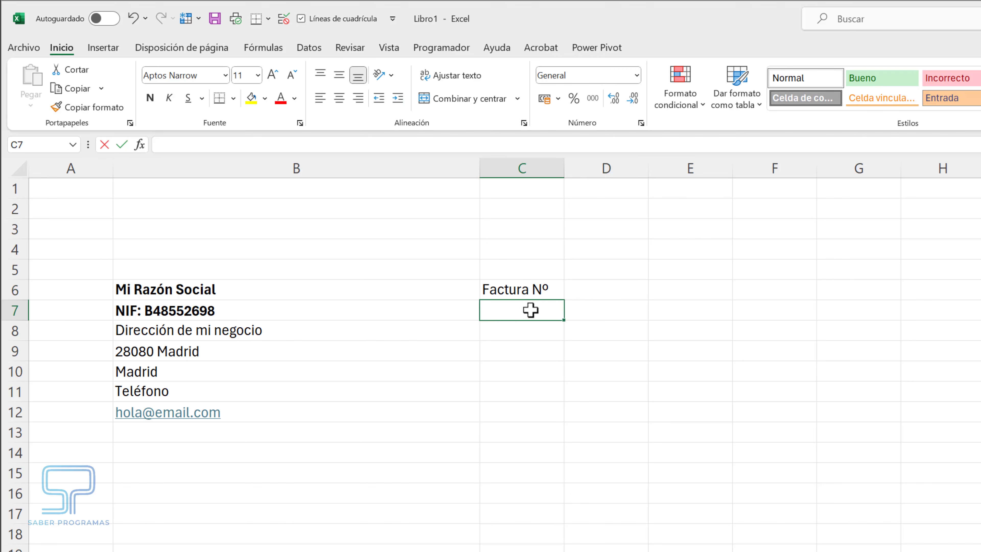
pyautogui.write('Fecha')
pyautogui.click(600, 290)
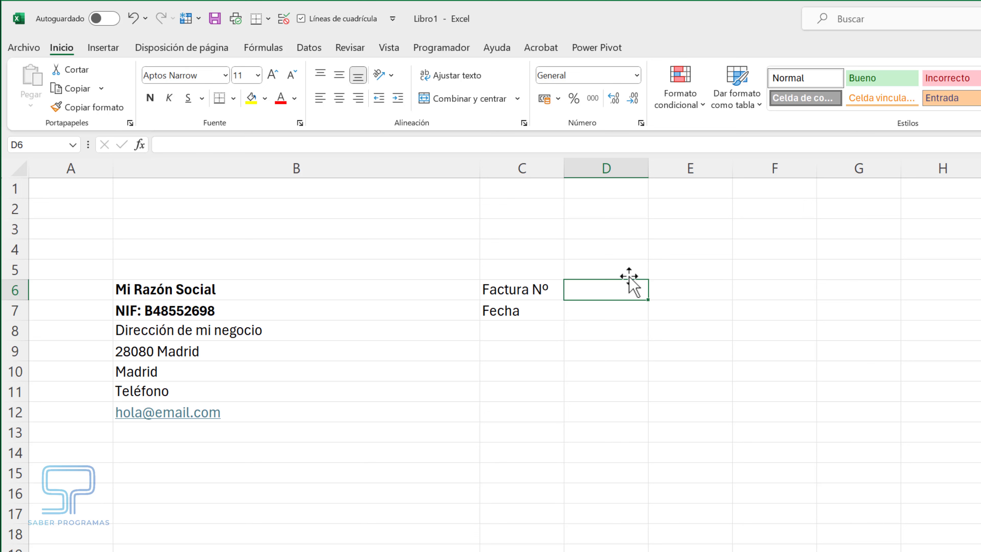
pyautogui.write('1')
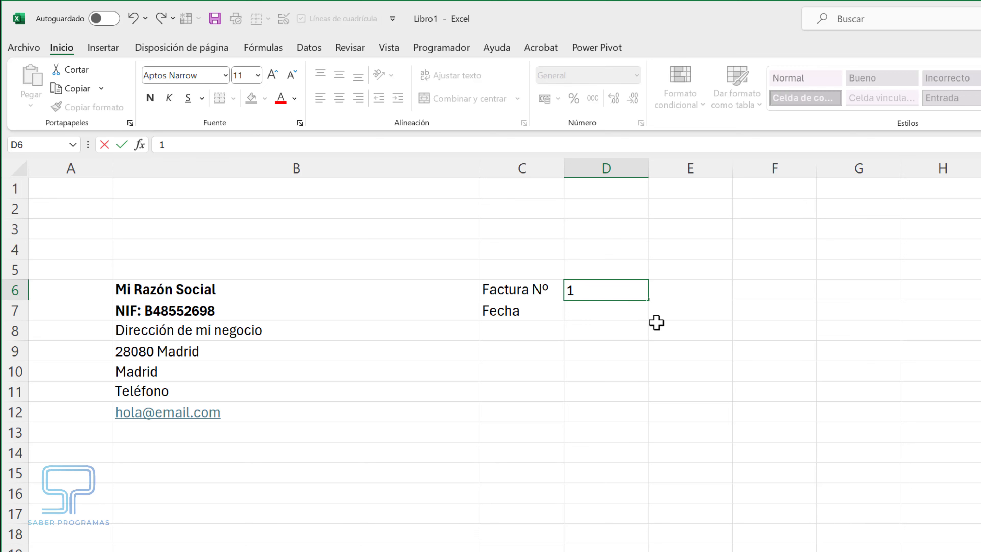
pyautogui.click(624, 315)
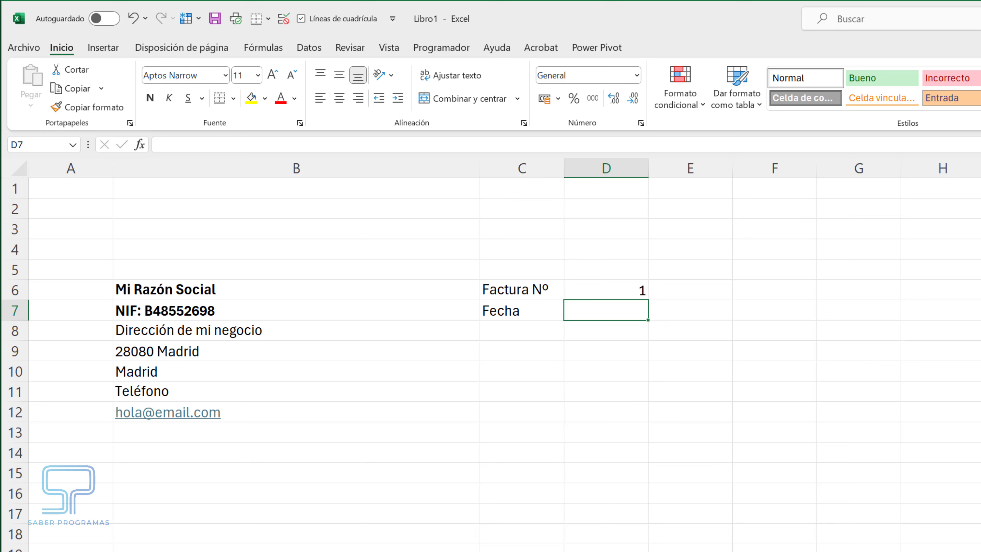
pyautogui.write('15/05')
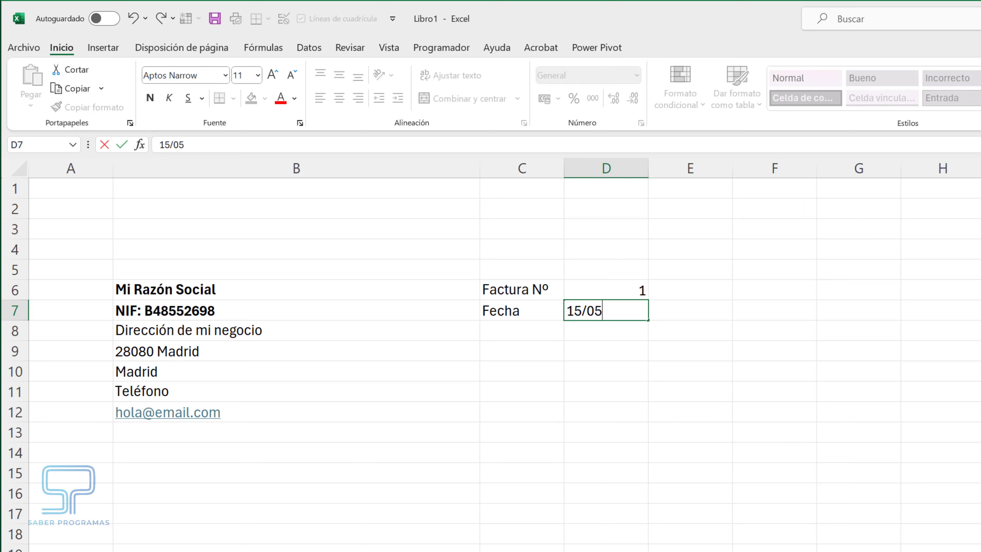
pyautogui.write('/2024')
pyautogui.press('Return')
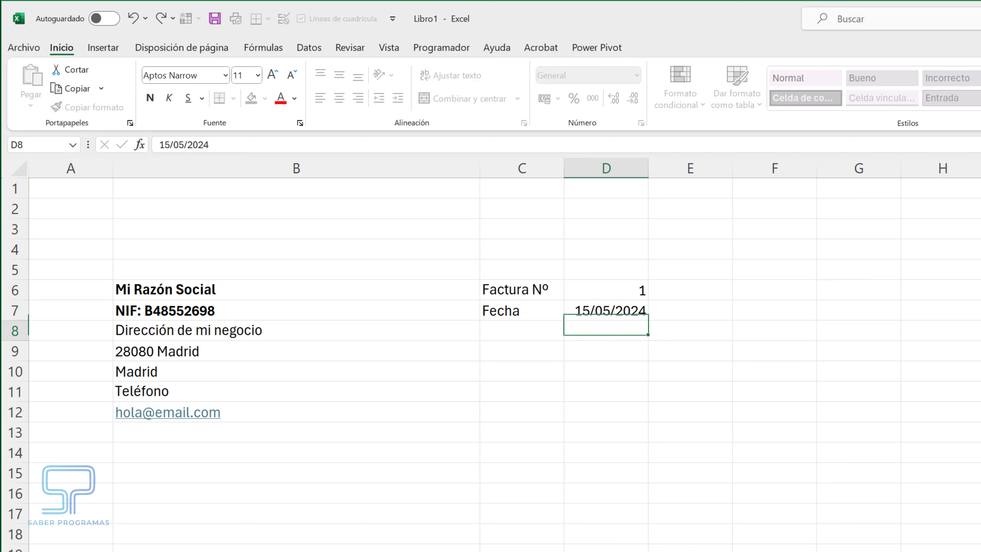
pyautogui.click(620, 292)
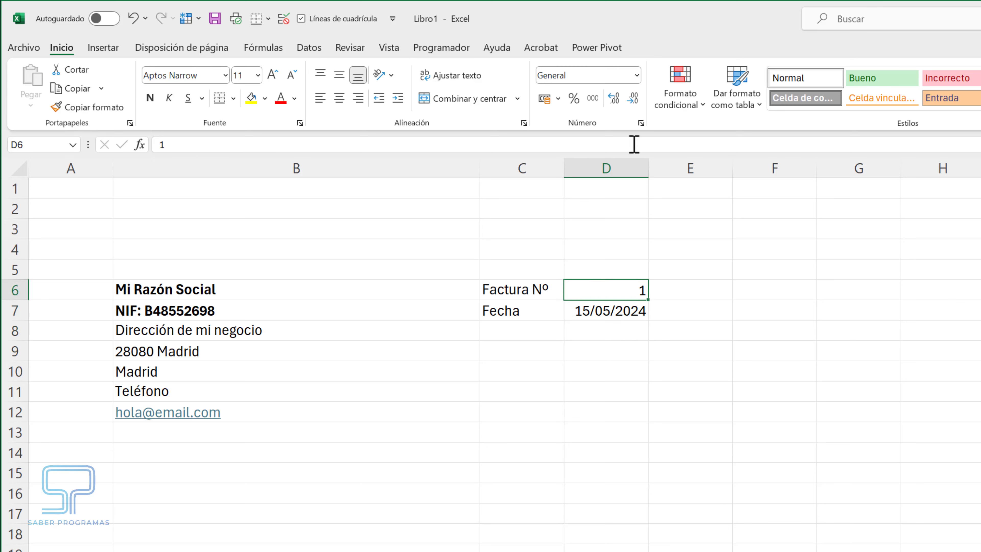
# Give the invoice number in D6 the custom format 00000 so it reads 00001.
pyautogui.click(640, 122)
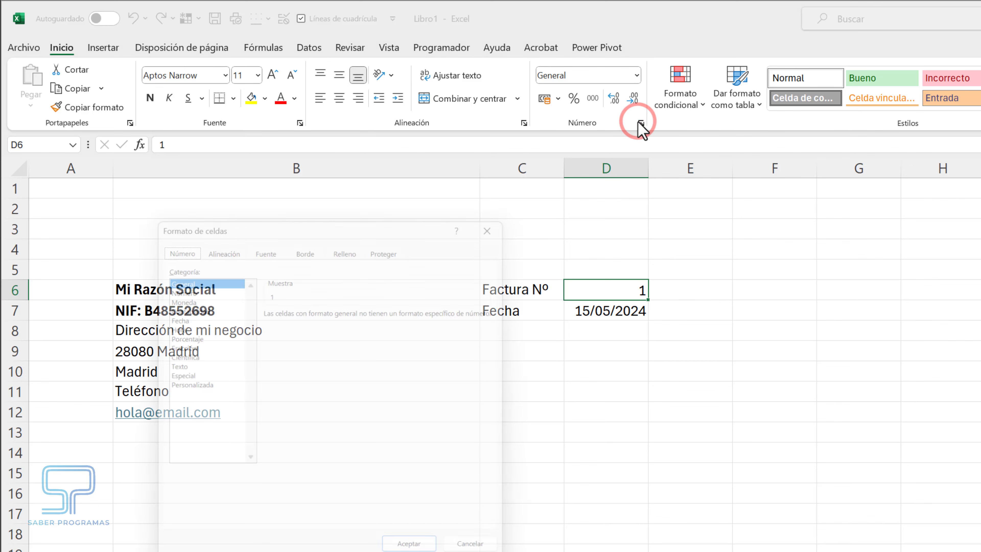
pyautogui.click(195, 387)
pyautogui.click(296, 323)
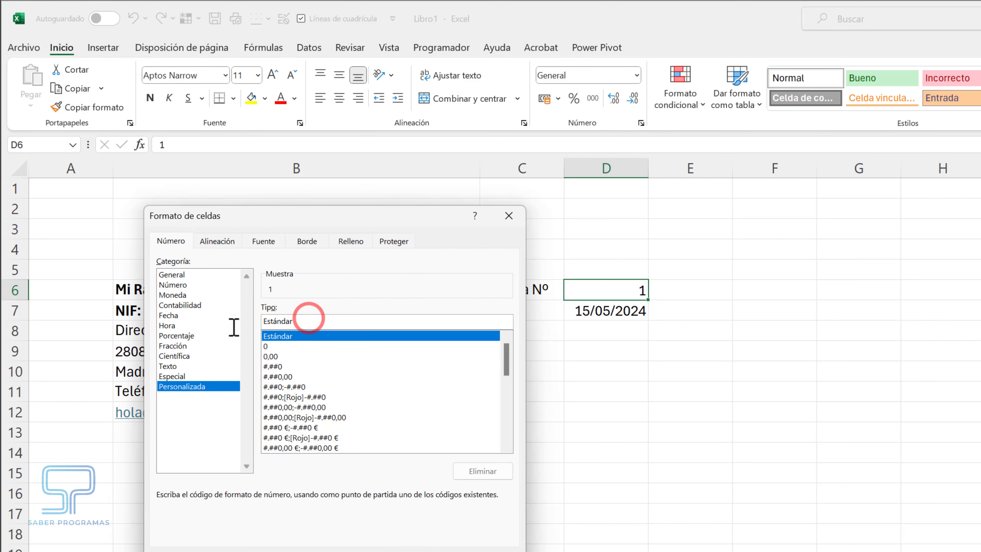
pyautogui.press('BackSpace')
pyautogui.press('BackSpace')
pyautogui.press('BackSpace')
pyautogui.press('BackSpace')
pyautogui.press('BackSpace')
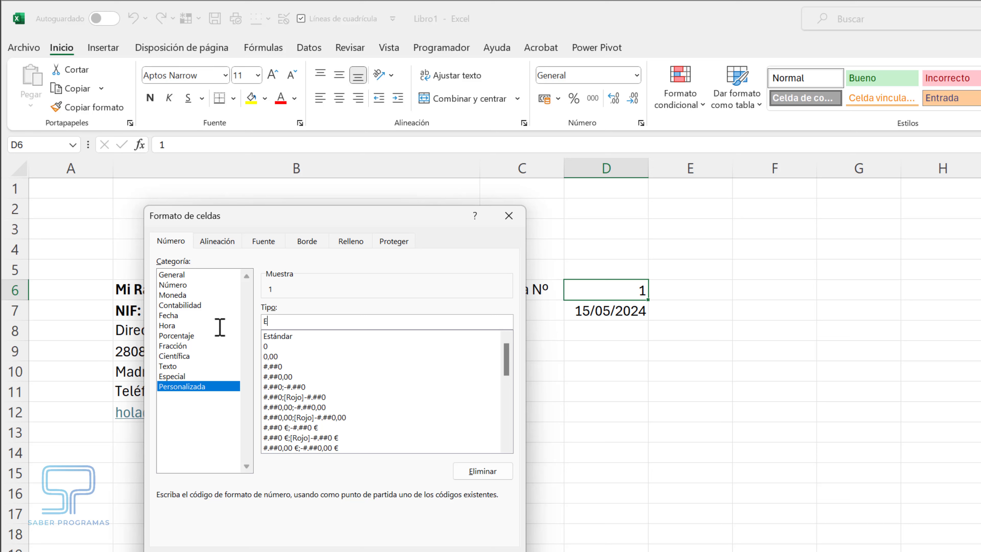
pyautogui.press('BackSpace')
pyautogui.write('00')
pyautogui.write('000')
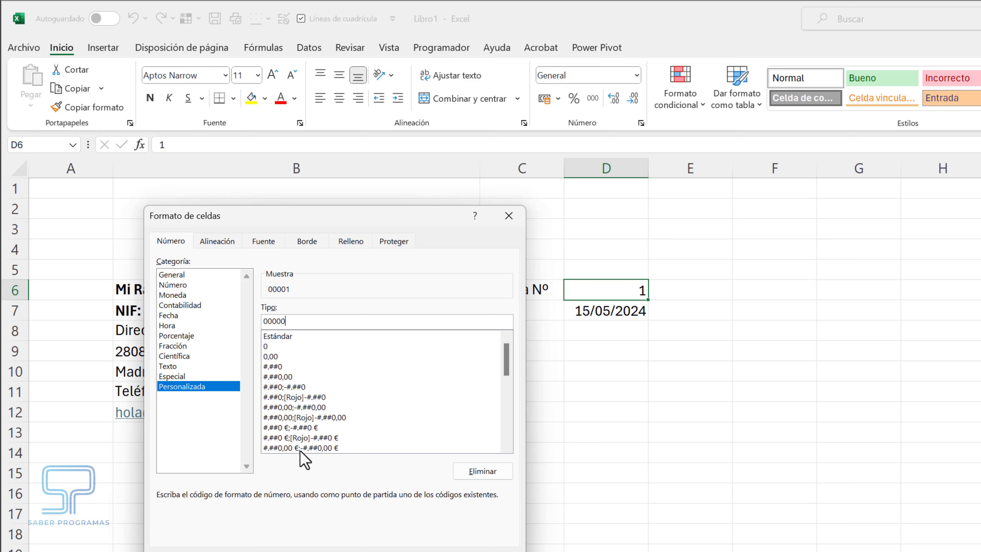
pyautogui.press('Return')
pyautogui.click(732, 417)
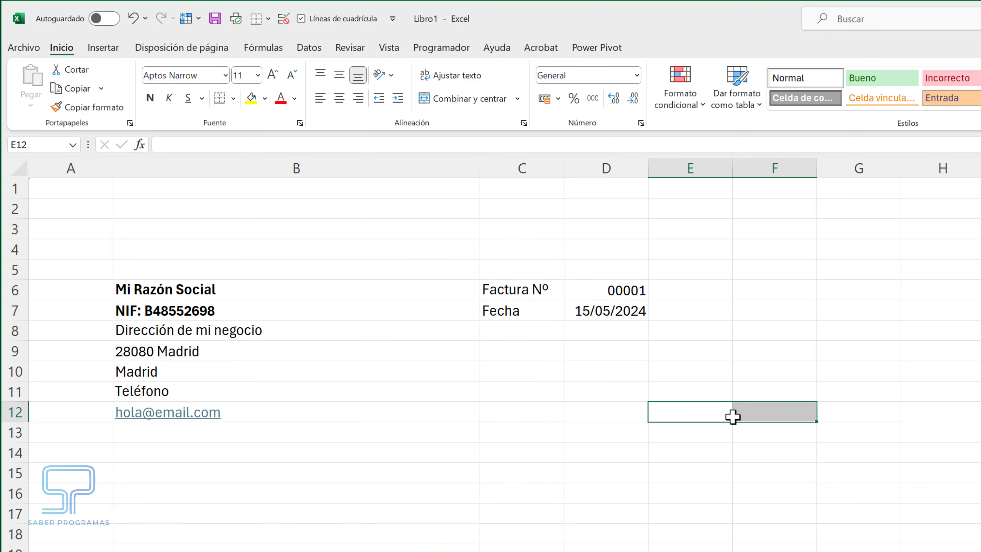
pyautogui.click(678, 388)
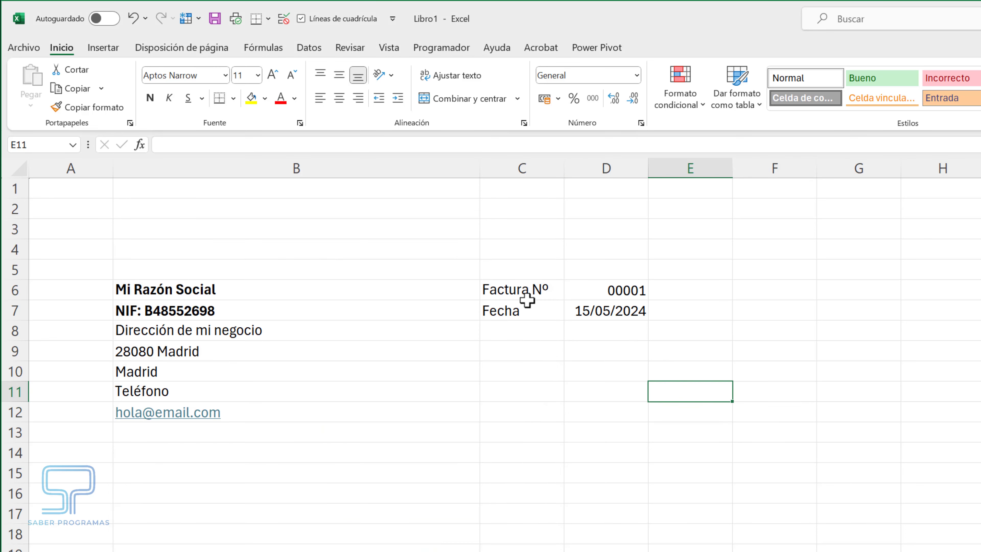
# Style the labels C6:C7 with dark blue fill, white text and font size 10.
pyautogui.moveTo(525, 296); pyautogui.dragTo(533, 309)
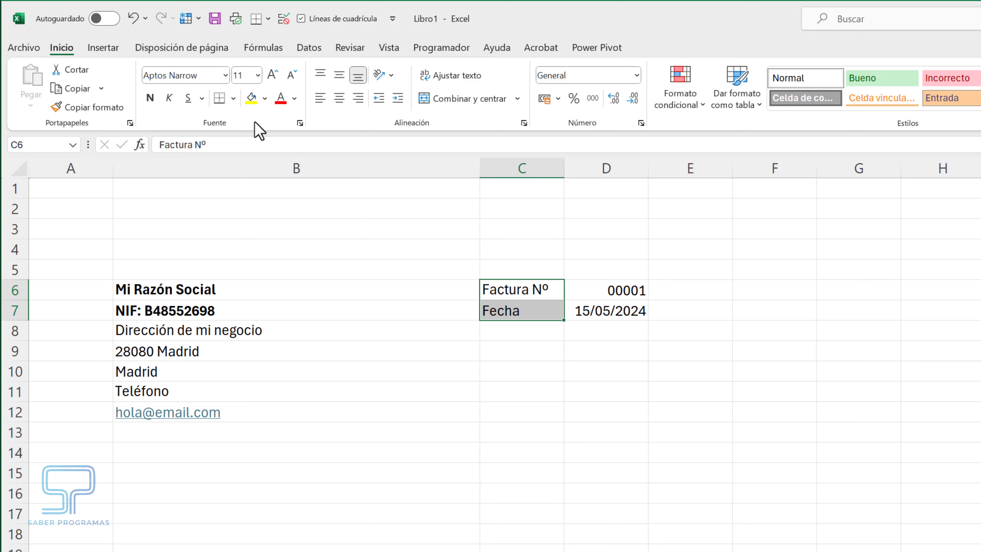
pyautogui.click(265, 98)
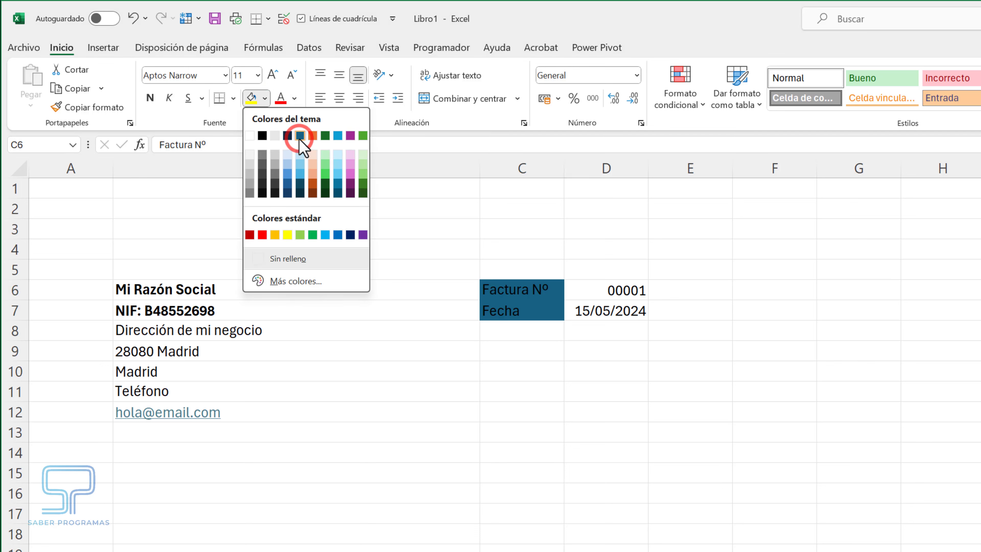
pyautogui.click(301, 135)
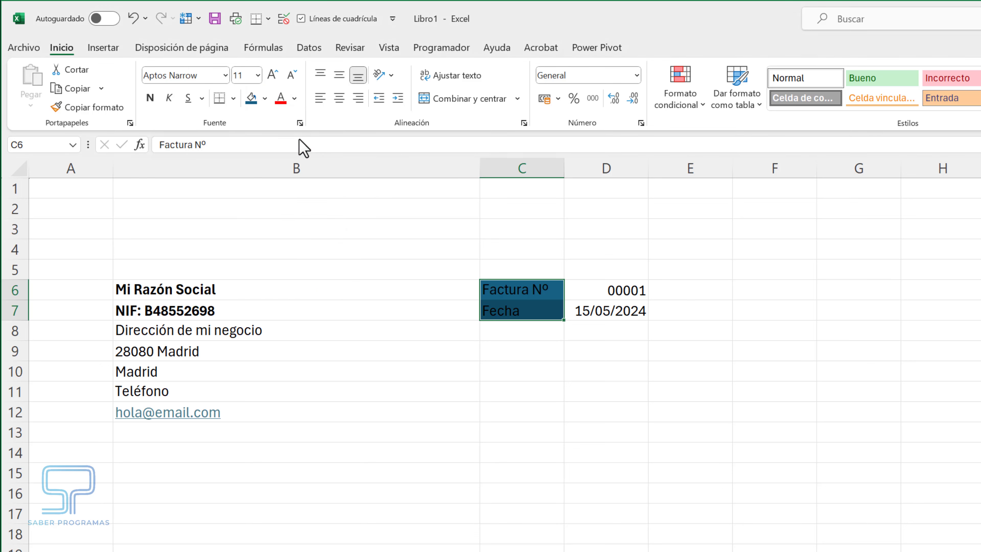
pyautogui.click(295, 98)
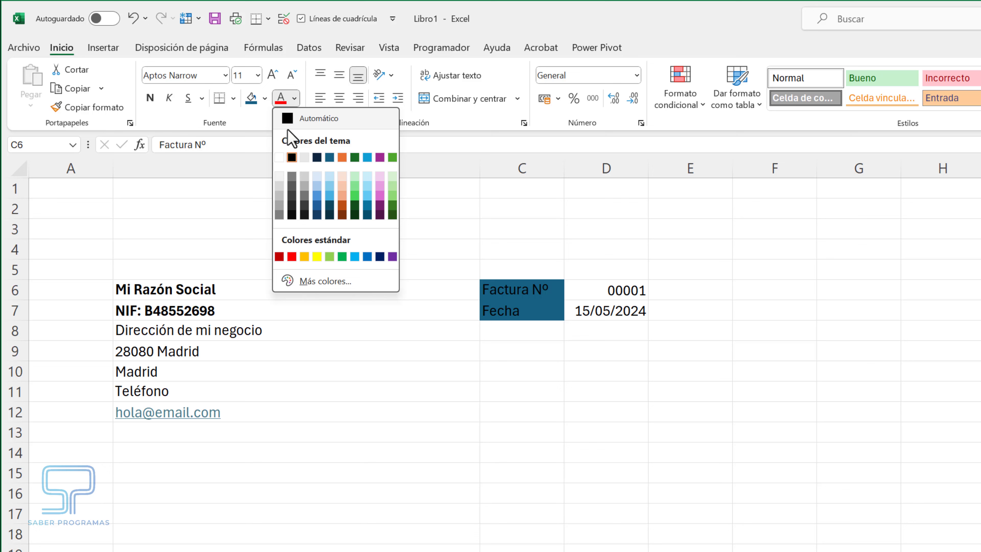
pyautogui.click(280, 159)
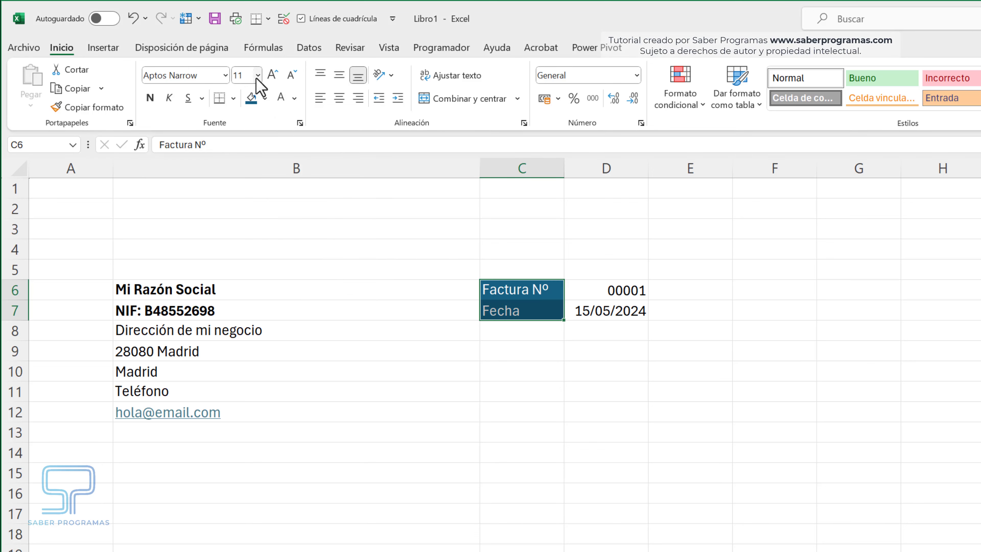
pyautogui.click(291, 75)
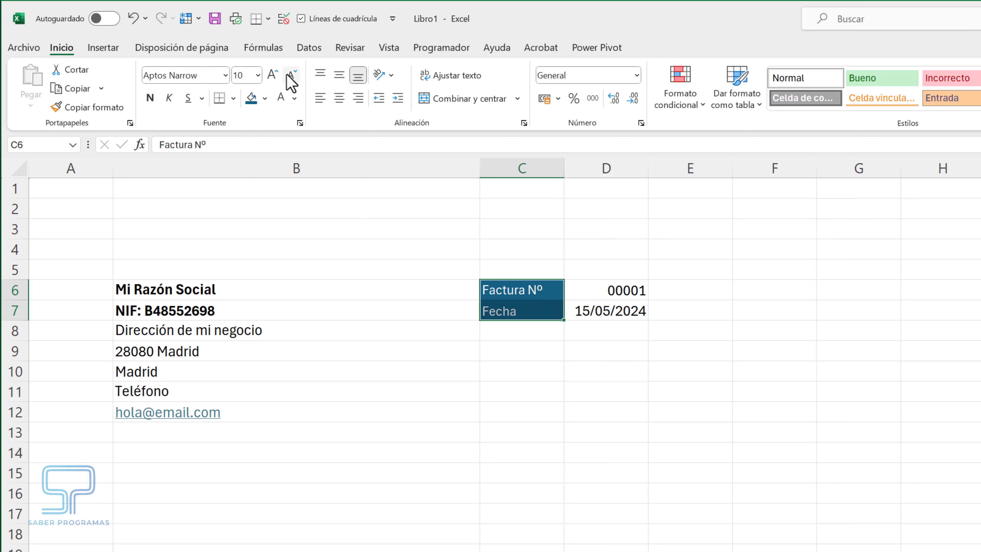
# Give the values D6:D7 a light grey fill and font size 10.
pyautogui.moveTo(596, 289); pyautogui.dragTo(593, 303)
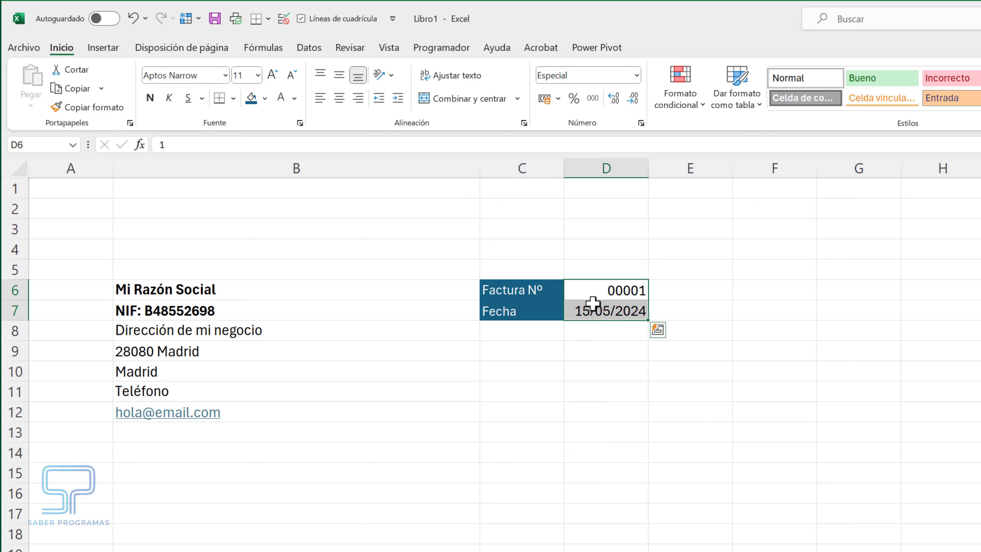
pyautogui.click(266, 99)
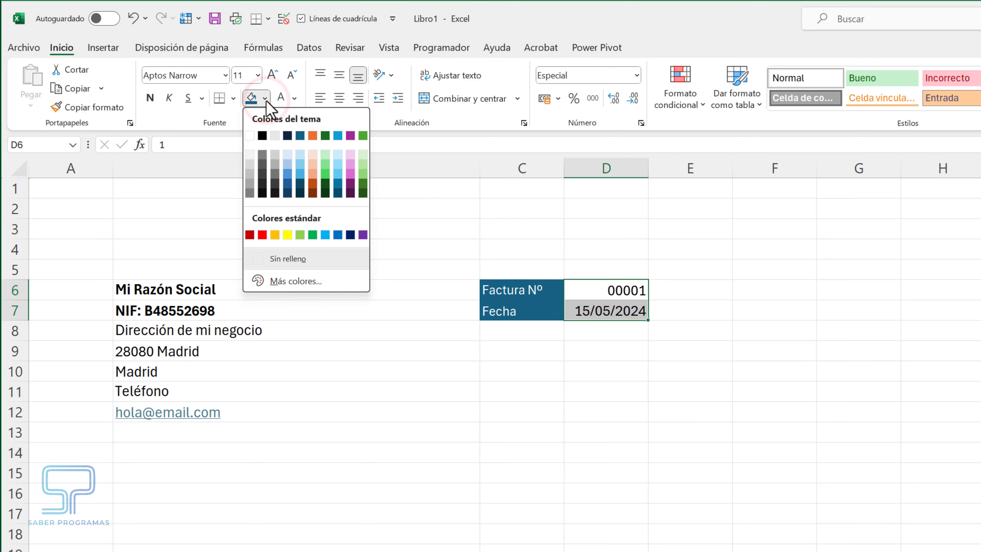
pyautogui.click(250, 156)
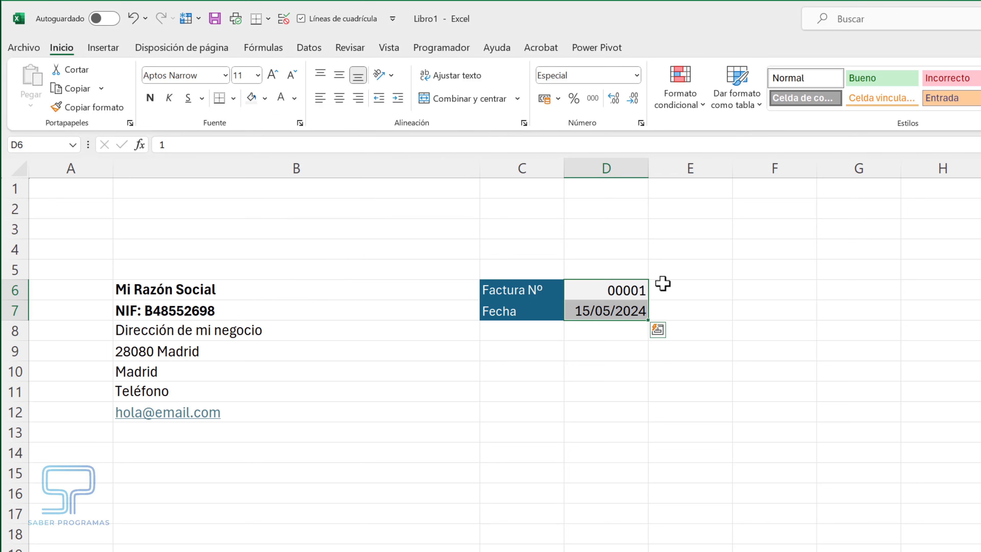
pyautogui.click(291, 75)
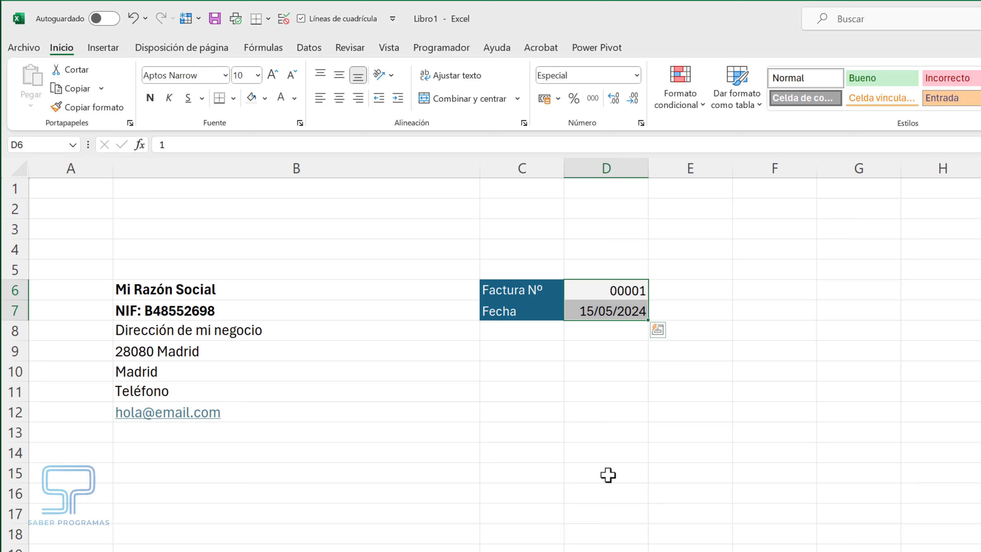
pyautogui.click(588, 471)
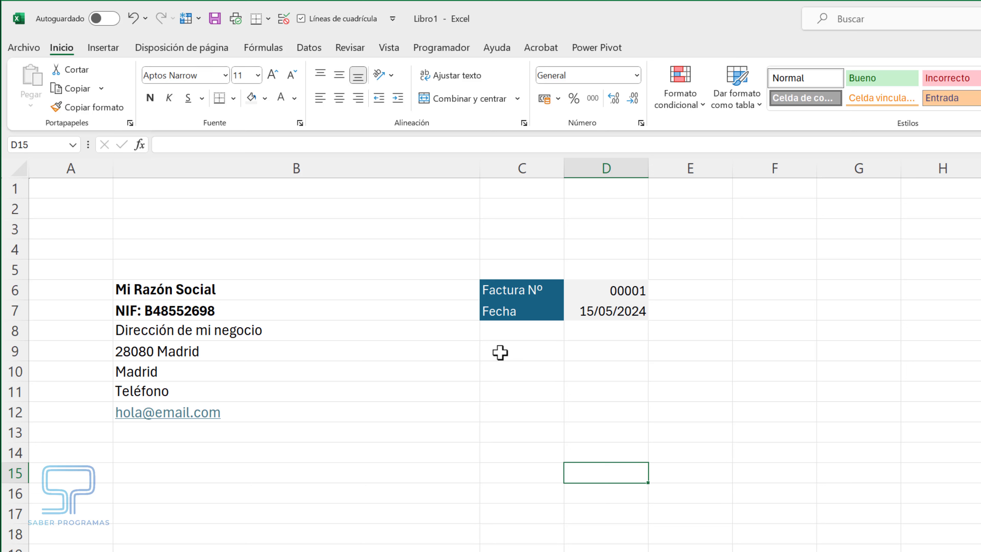
# Type the heading DATOS CLIENTE in cell C9.
pyautogui.click(500, 351)
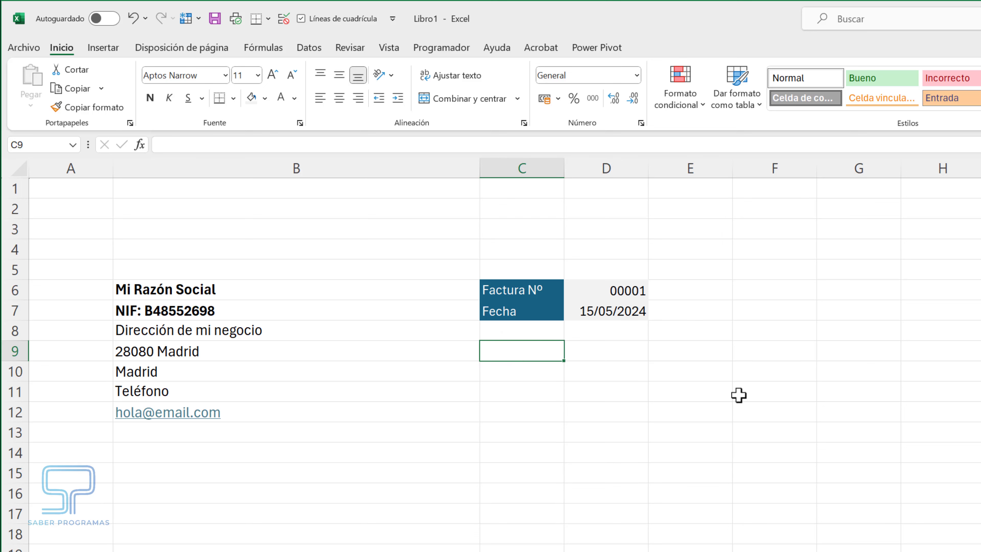
pyautogui.write('DATPS')
pyautogui.press('BackSpace')
pyautogui.press('BackSpace')
pyautogui.write('OS')
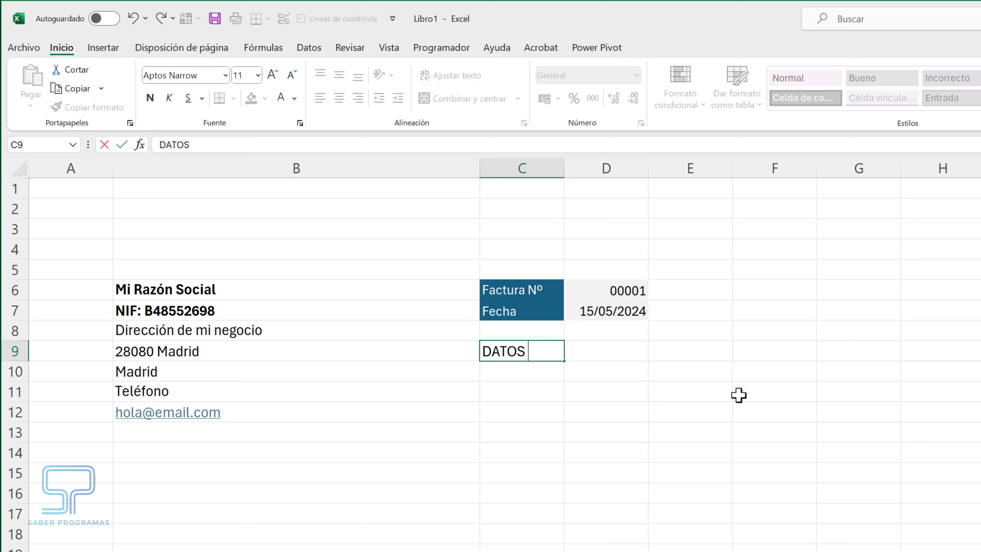
pyautogui.write(' CLIENTE')
pyautogui.click(603, 472)
# Fill C9:E9 dark blue with white, slightly smaller heading text.
pyautogui.click(493, 350)
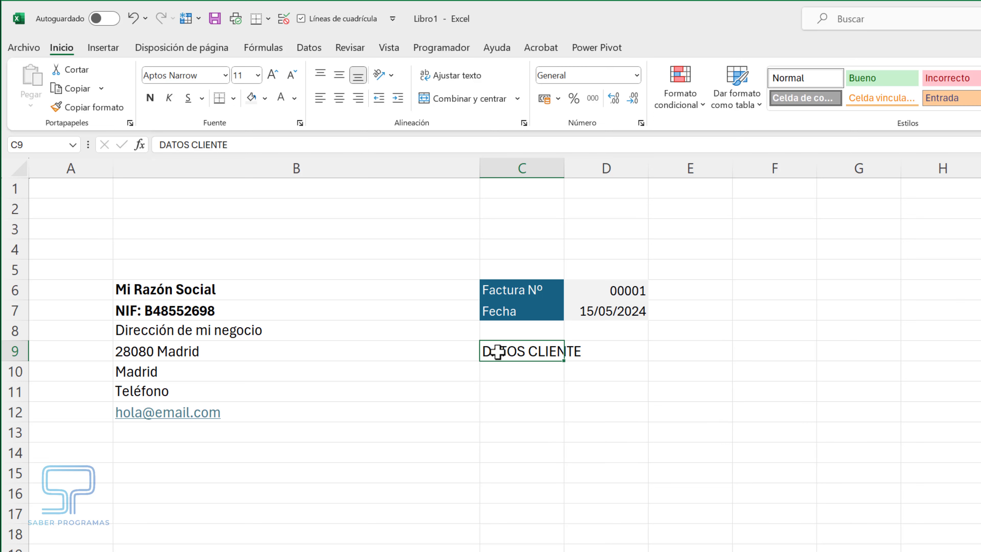
pyautogui.moveTo(497, 352); pyautogui.dragTo(654, 347)
pyautogui.moveTo(671, 347); pyautogui.dragTo(671, 347)
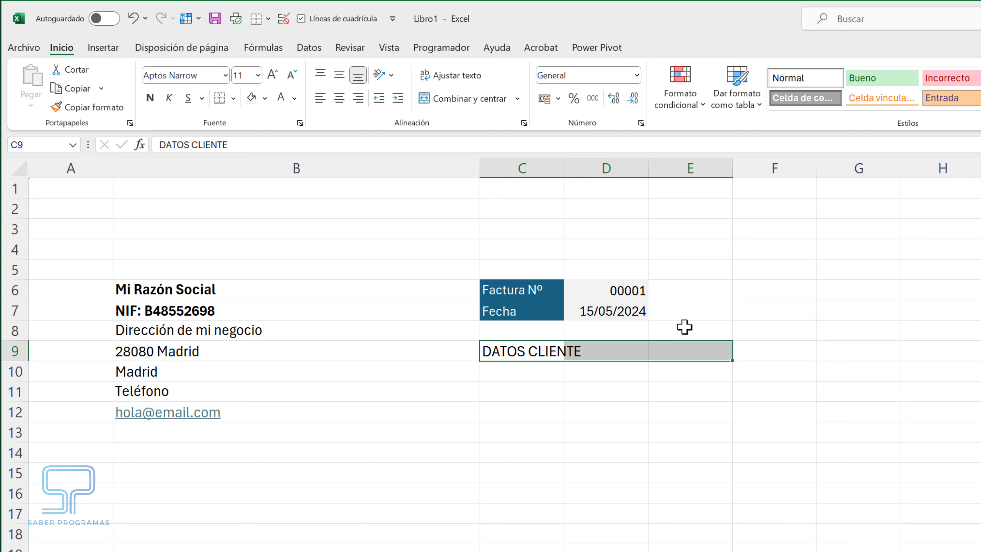
pyautogui.click(265, 98)
pyautogui.click(301, 135)
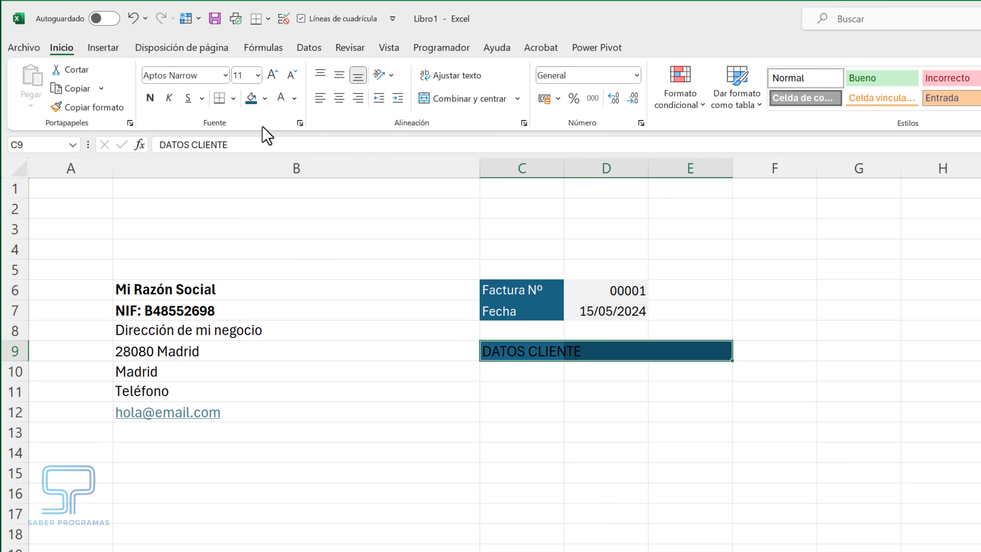
pyautogui.click(281, 97)
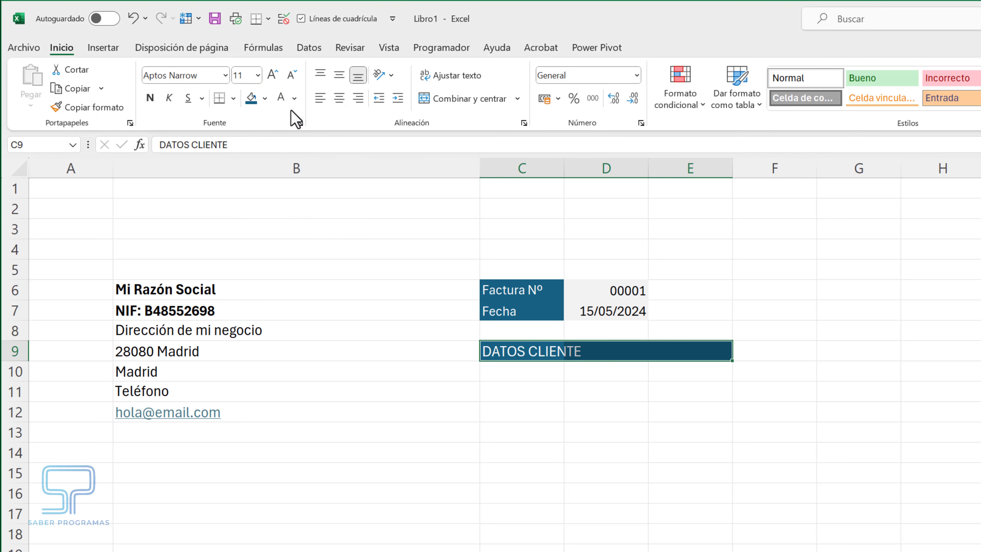
pyautogui.click(292, 75)
pyautogui.click(542, 481)
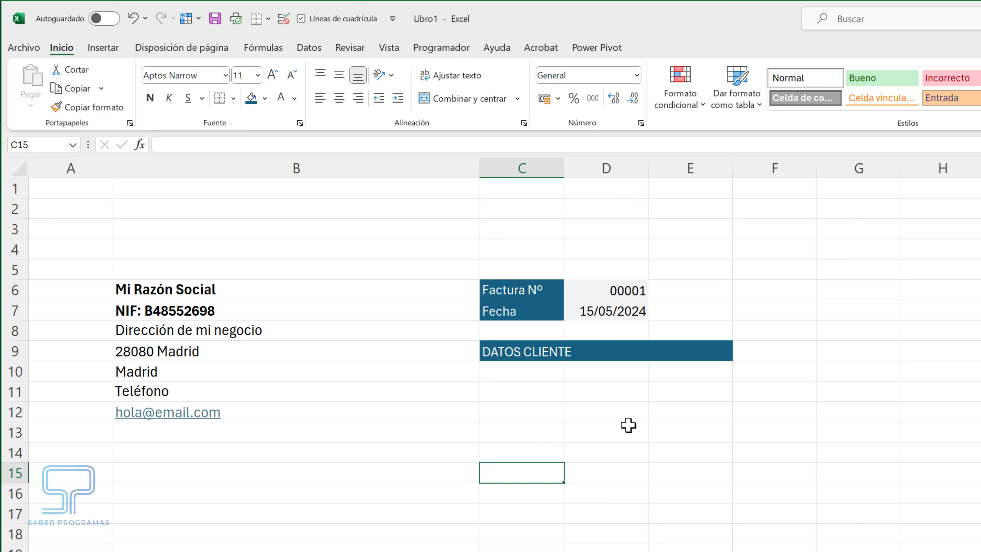
pyautogui.moveTo(521, 371); pyautogui.dragTo(695, 371)
pyautogui.click(518, 98)
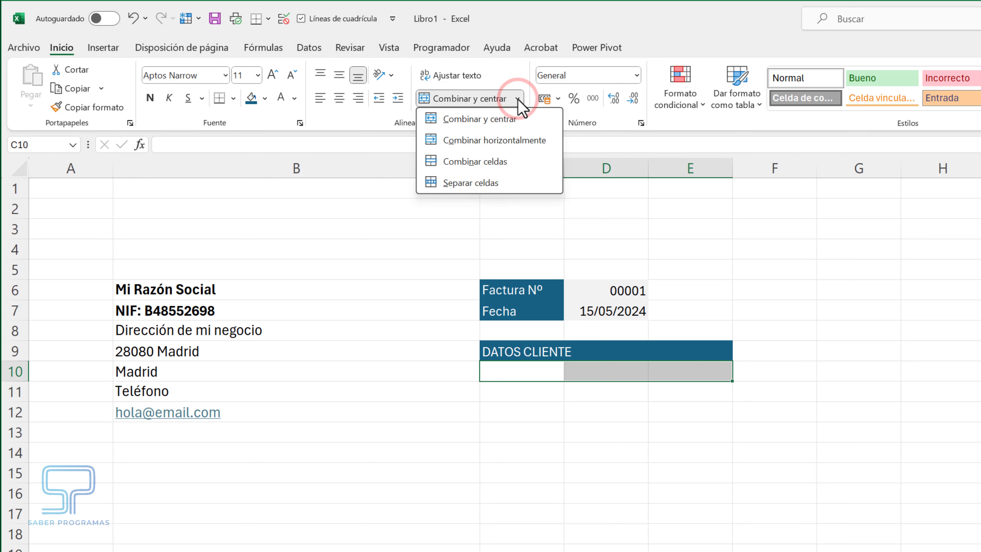
pyautogui.click(464, 144)
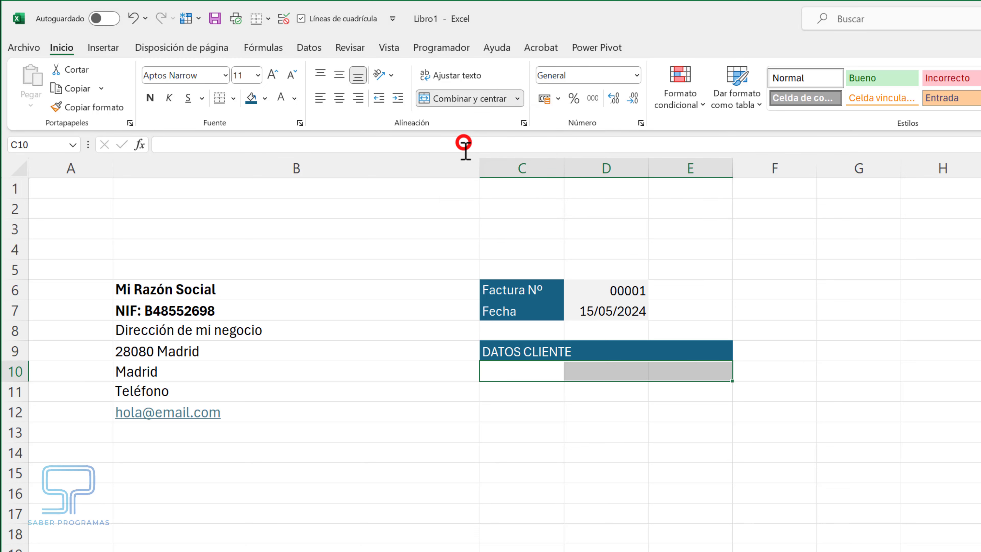
pyautogui.click(559, 518)
pyautogui.click(520, 369)
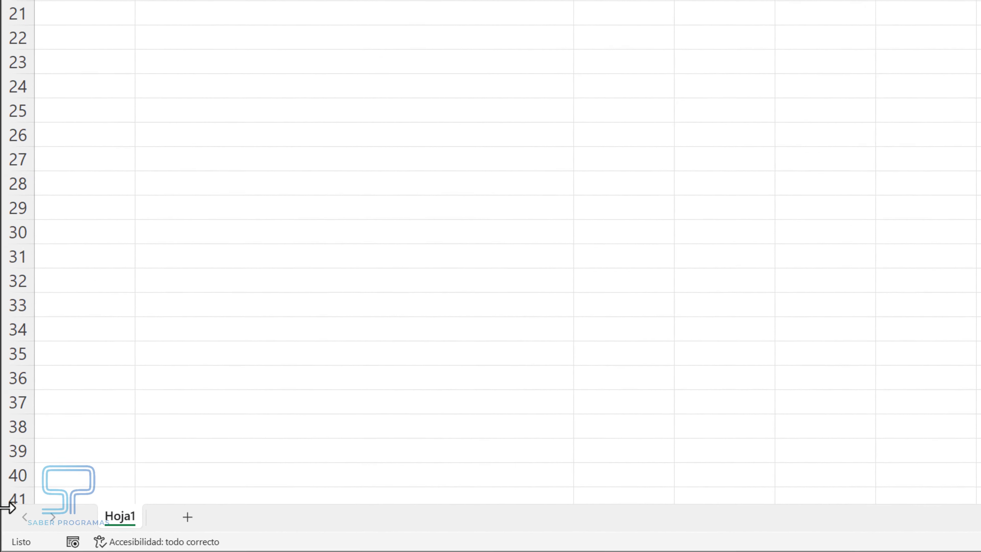
# Add a new worksheet beside Hoja1 and rename it Clientes.
pyautogui.click(200, 514)
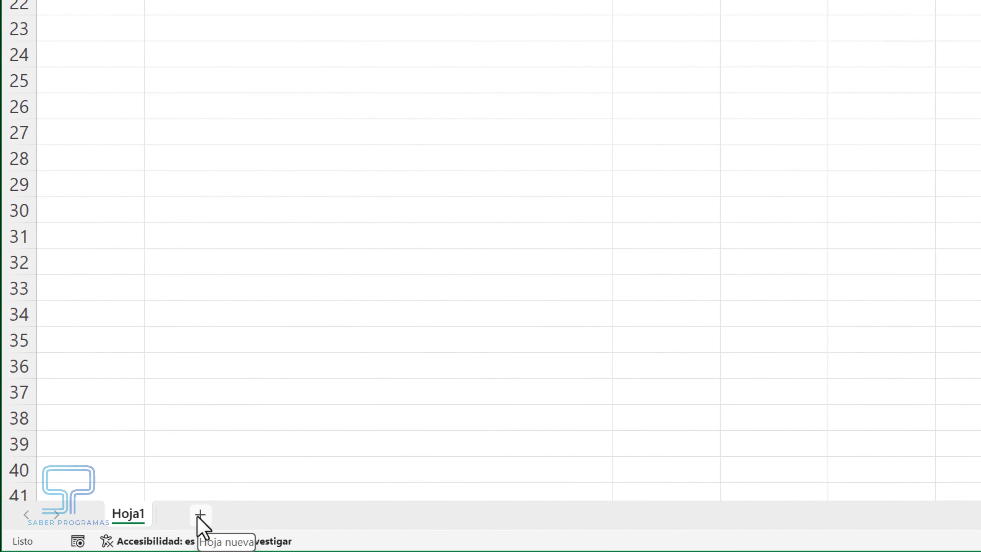
pyautogui.doubleClick(193, 516)
pyautogui.press('BackSpace')
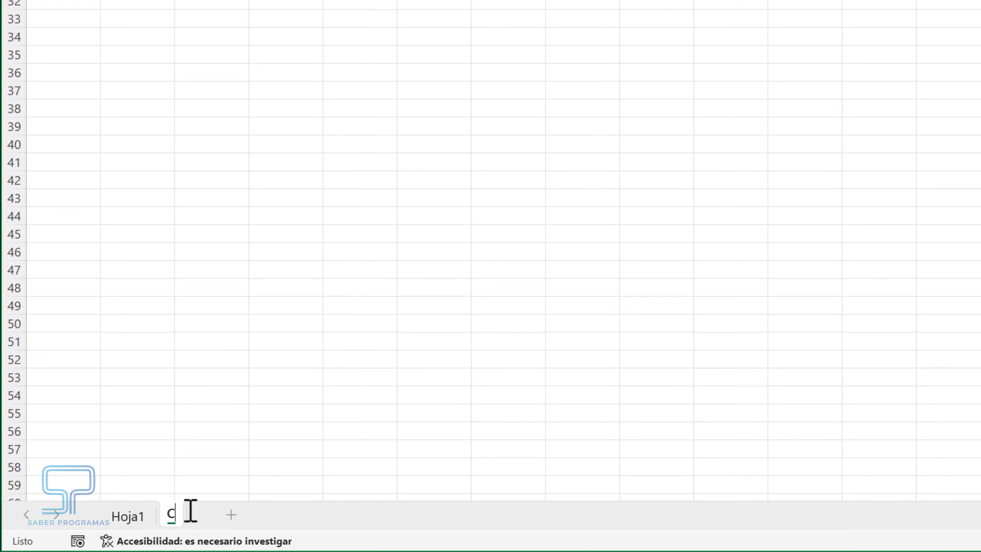
pyautogui.write('Clie')
pyautogui.write('ntes')
pyautogui.click(381, 409)
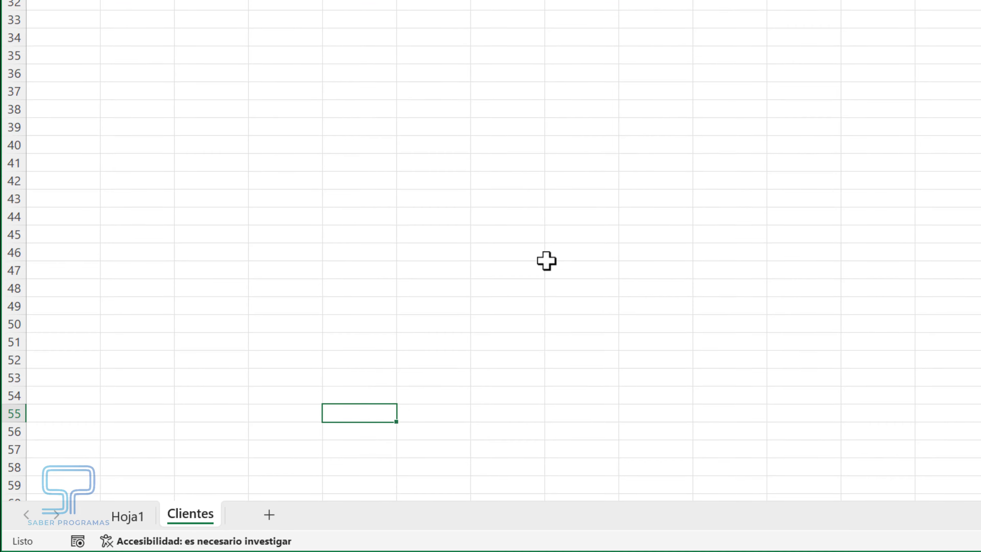
# Enter the Nombre del cliente header in A1 and autofit column A.
pyautogui.scroll(6, 49, 153)
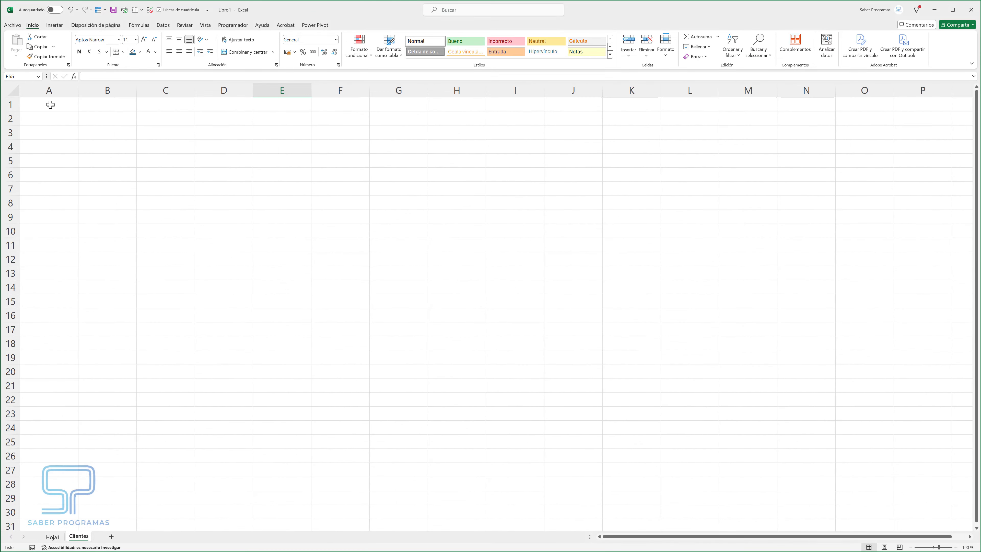
pyautogui.click(55, 103)
pyautogui.write('Nombre')
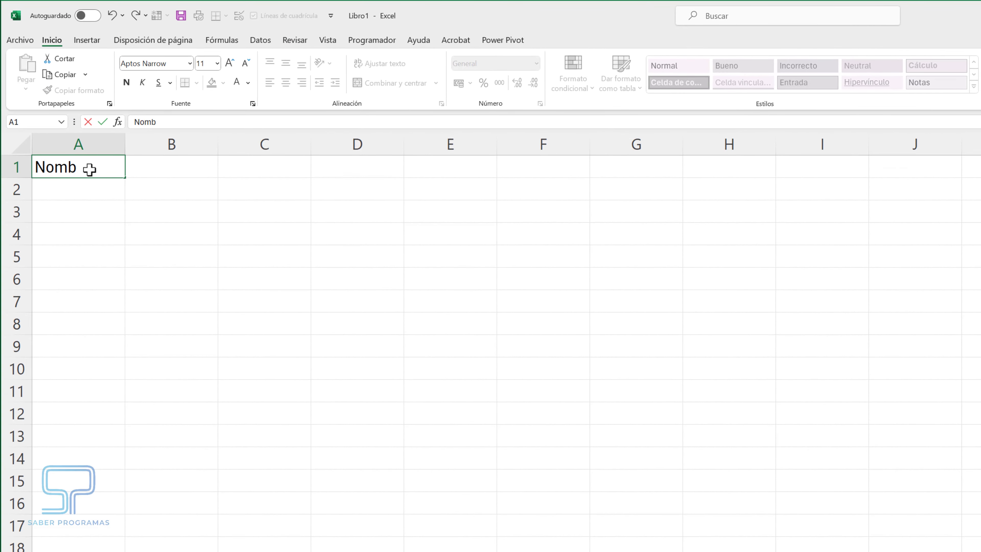
pyautogui.write(' del cliente')
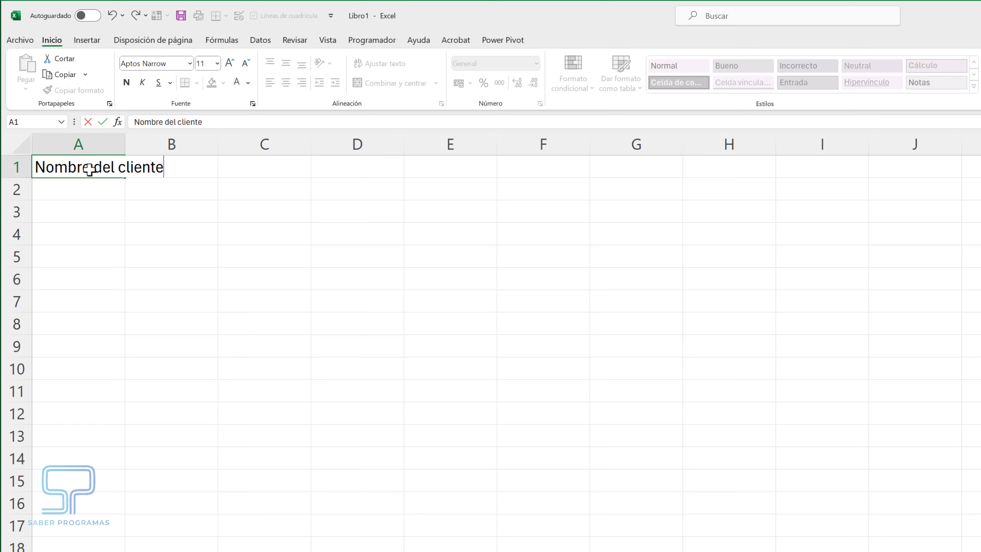
pyautogui.click(125, 144)
pyautogui.doubleClick(125, 146)
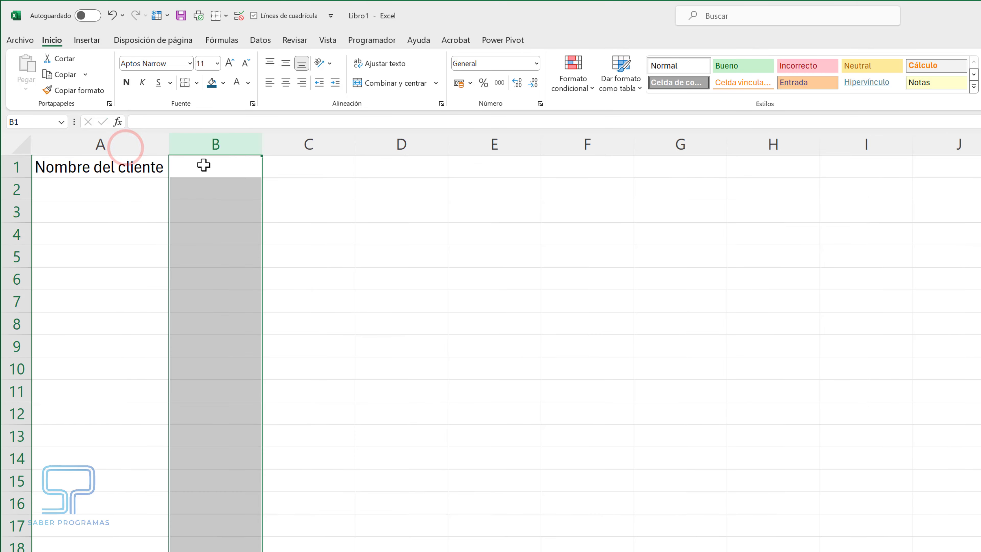
# Add headers NIF, Dirección, CP Ciudad and Provincia in B1:E1.
pyautogui.click(204, 165)
pyautogui.write('NIF')
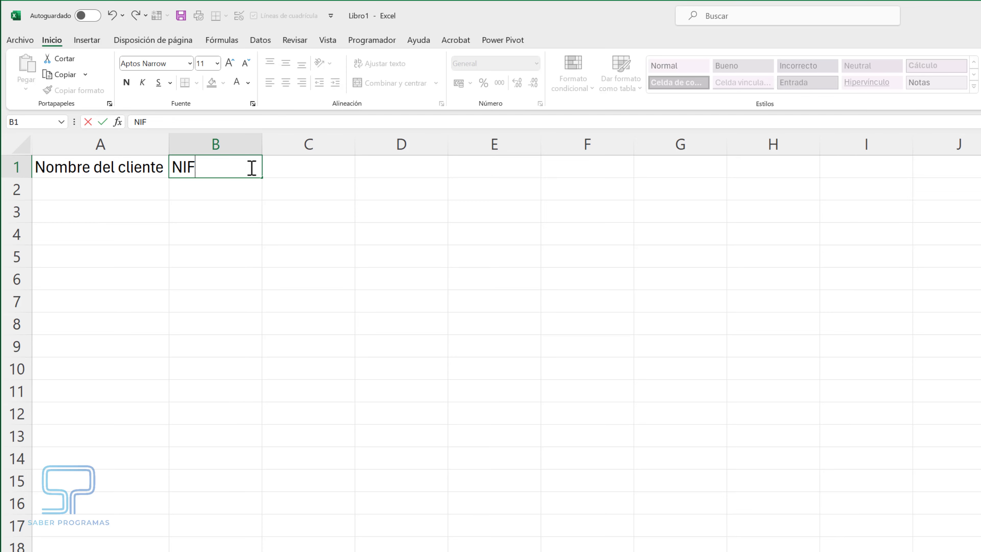
pyautogui.click(310, 170)
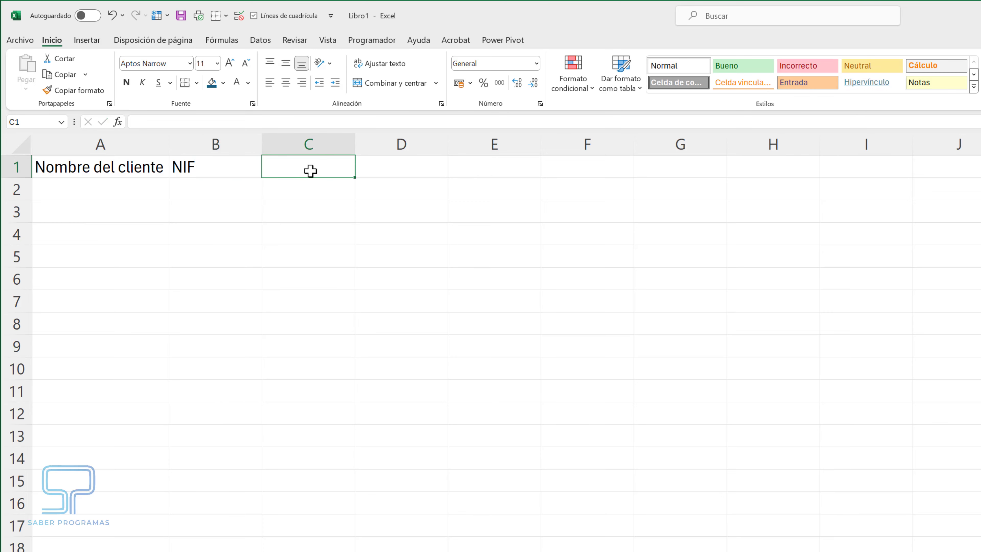
pyautogui.write('Direcc')
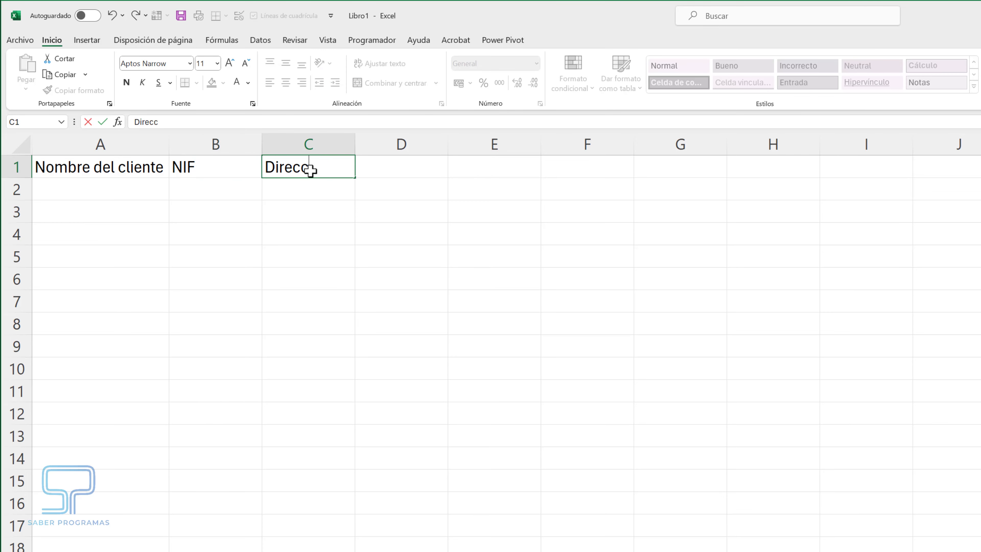
pyautogui.write('ión')
pyautogui.click(391, 170)
pyautogui.write('CP Ciudad')
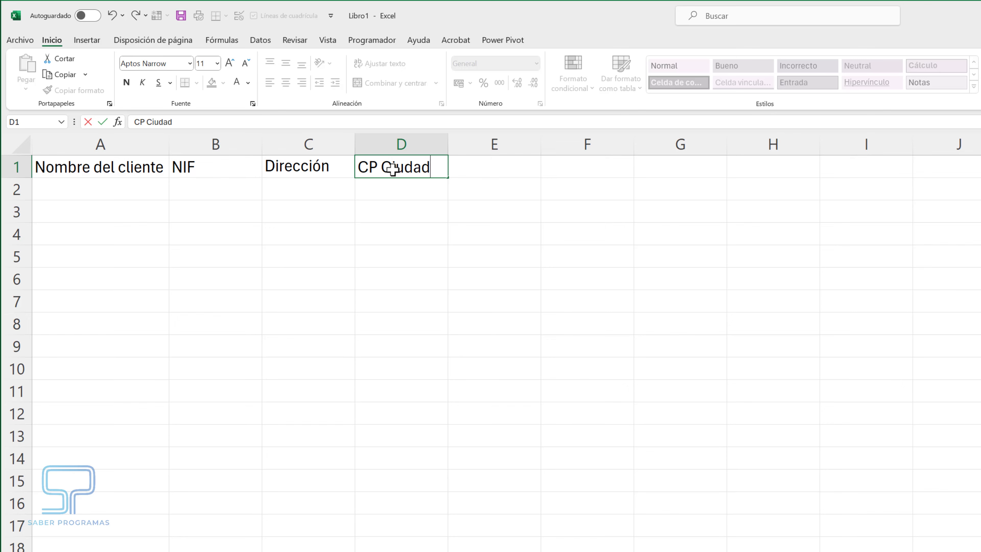
pyautogui.click(482, 172)
pyautogui.write('Provincia')
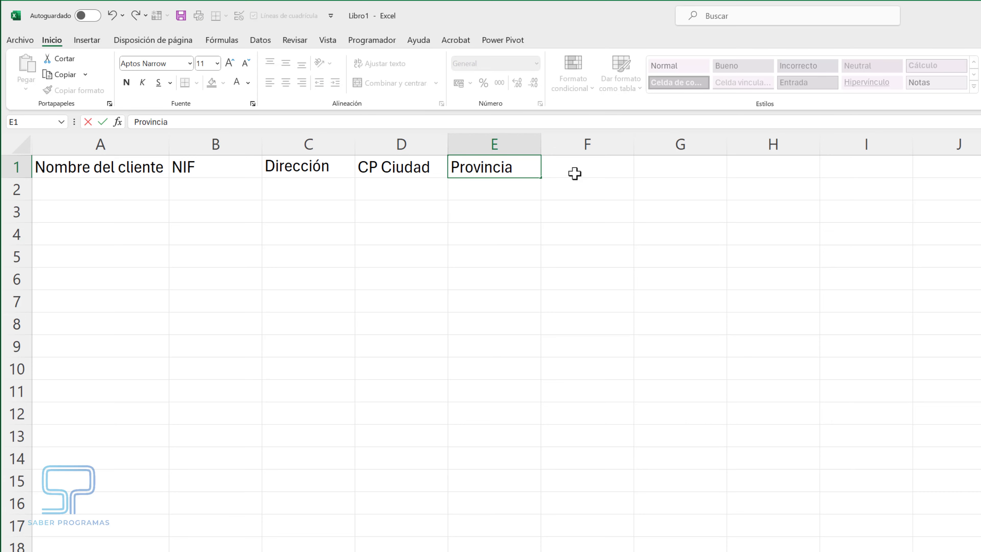
pyautogui.click(518, 251)
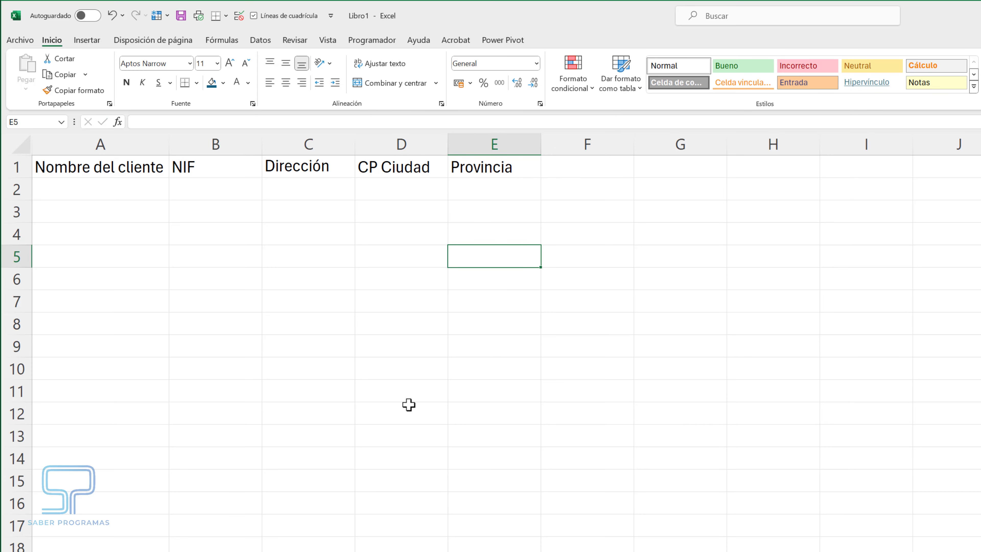
pyautogui.click(57, 189)
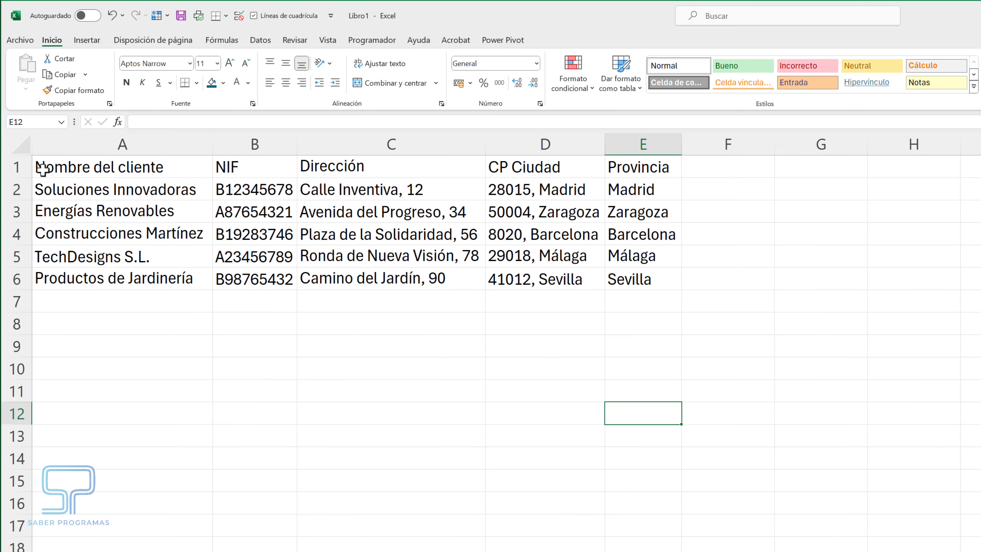
# Bold the header row A1:E1 and start a table from the client data with Ctrl+T.
pyautogui.moveTo(42, 168); pyautogui.dragTo(627, 174)
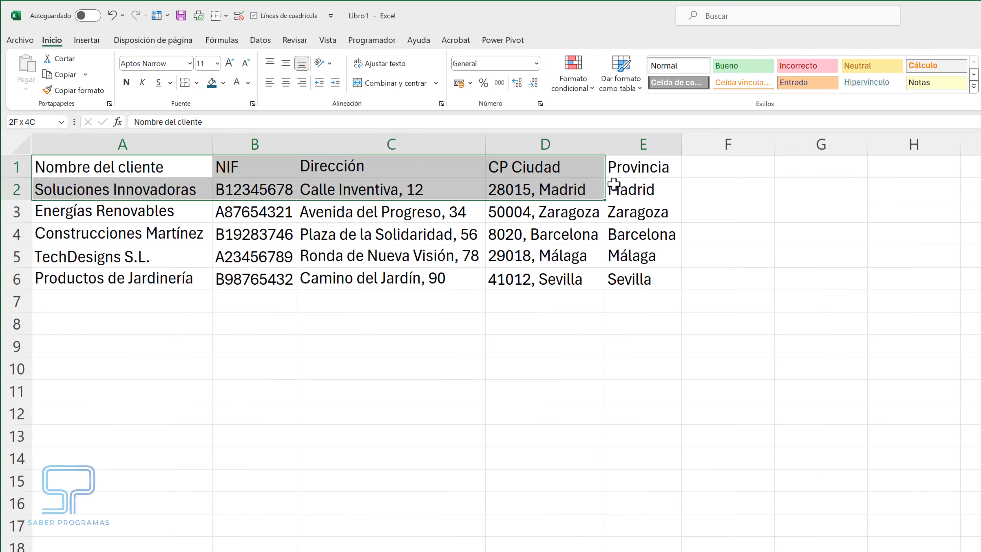
pyautogui.click(127, 83)
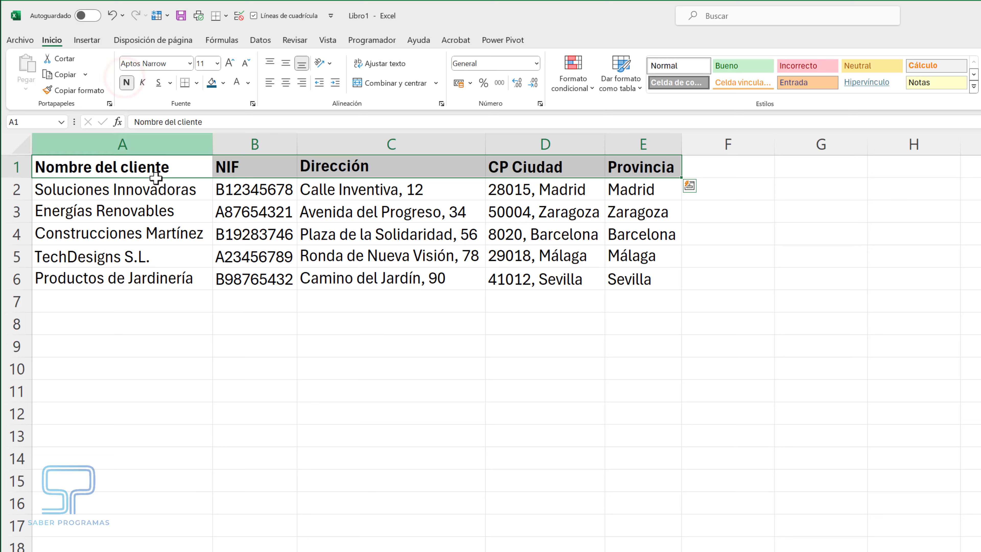
pyautogui.click(184, 386)
pyautogui.click(320, 244)
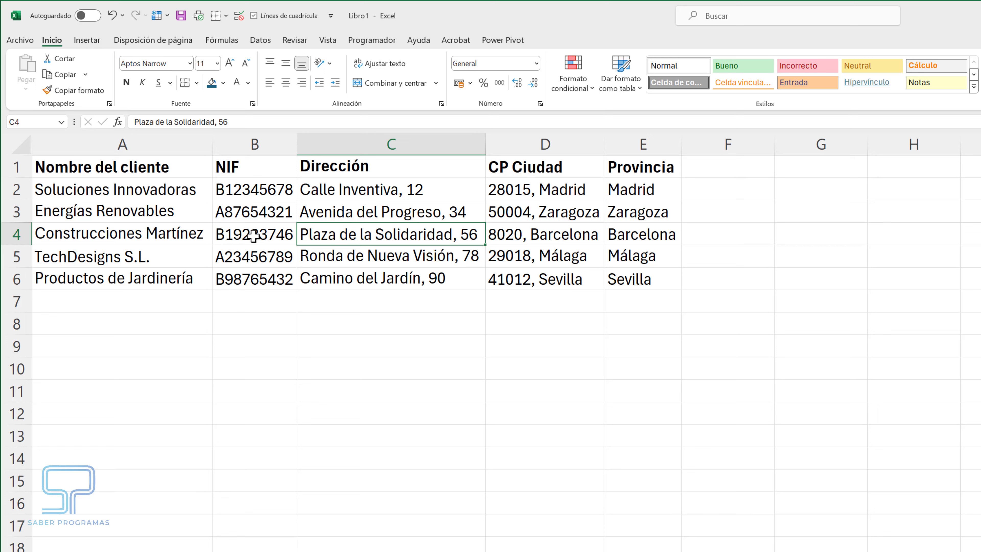
pyautogui.hotkey('ctrl', 't')
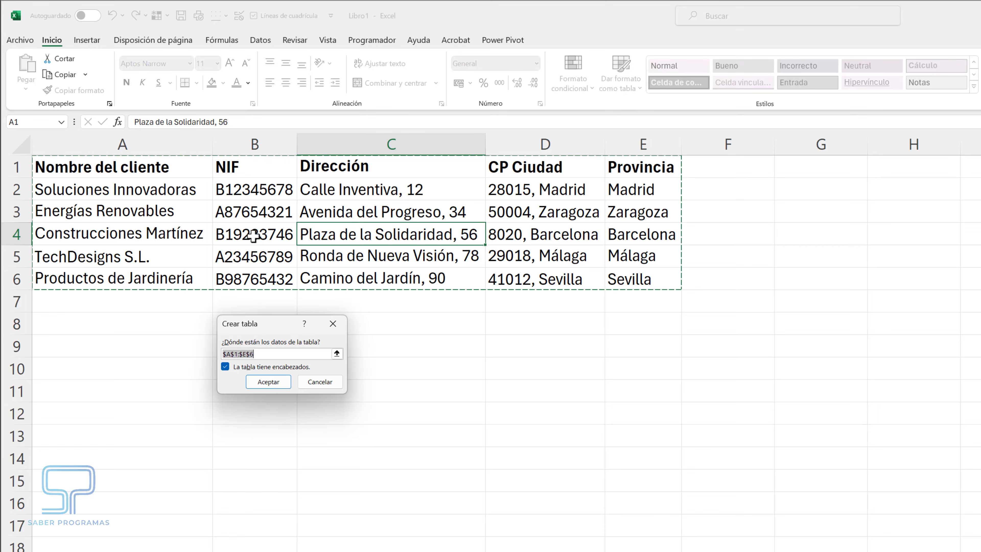
# Create the table with headers and apply a light grey banded table style.
pyautogui.click(271, 382)
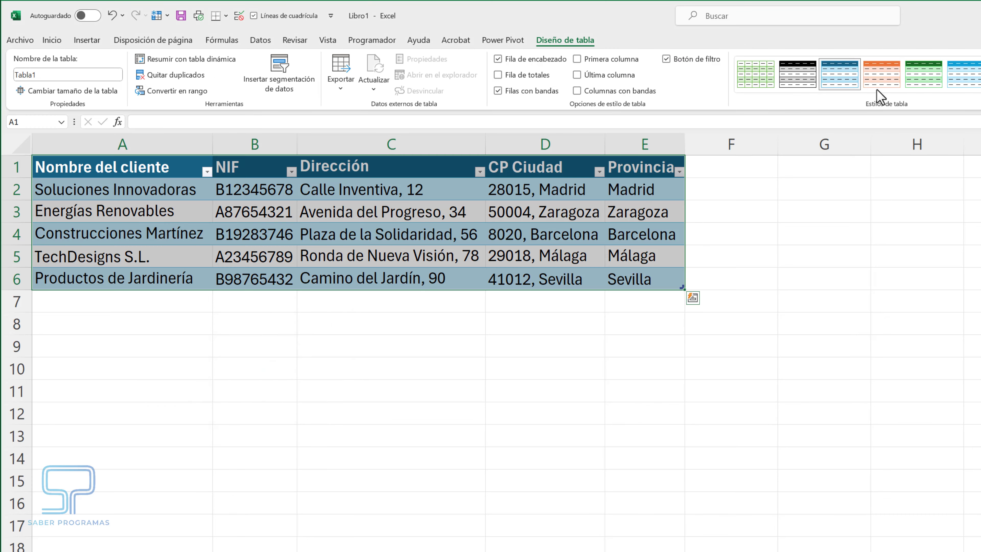
pyautogui.click(797, 75)
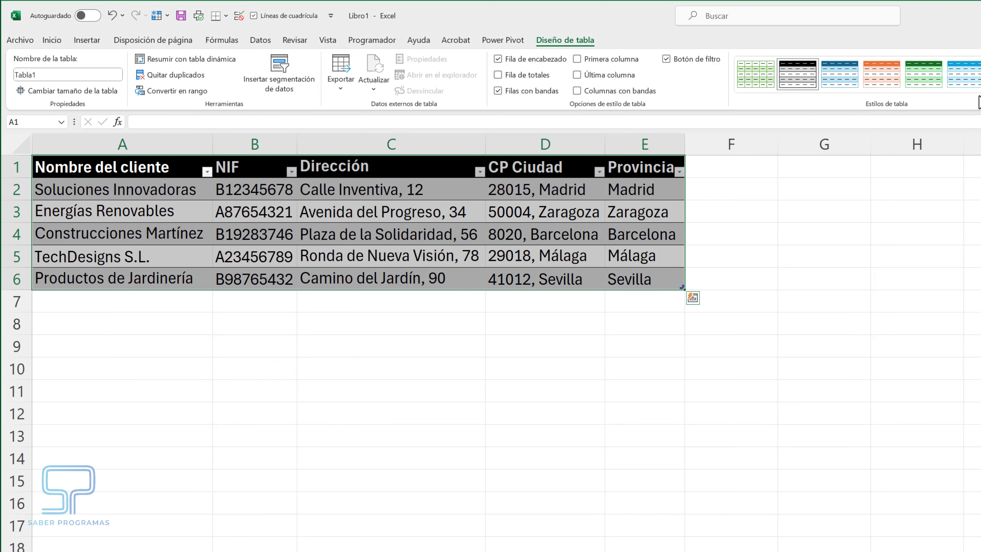
pyautogui.click(980, 102)
pyautogui.click(797, 86)
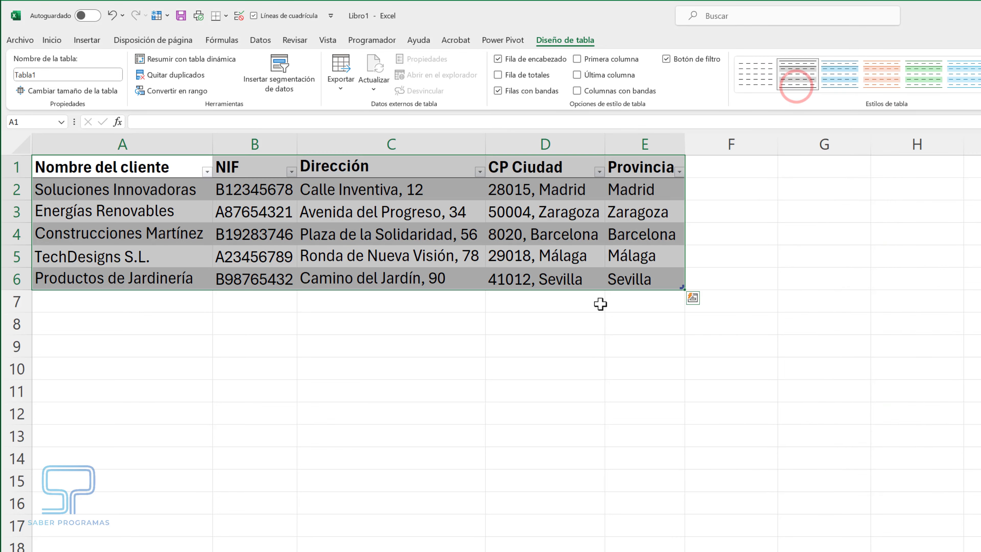
# Decrease the table's font size by two steps.
pyautogui.click(52, 40)
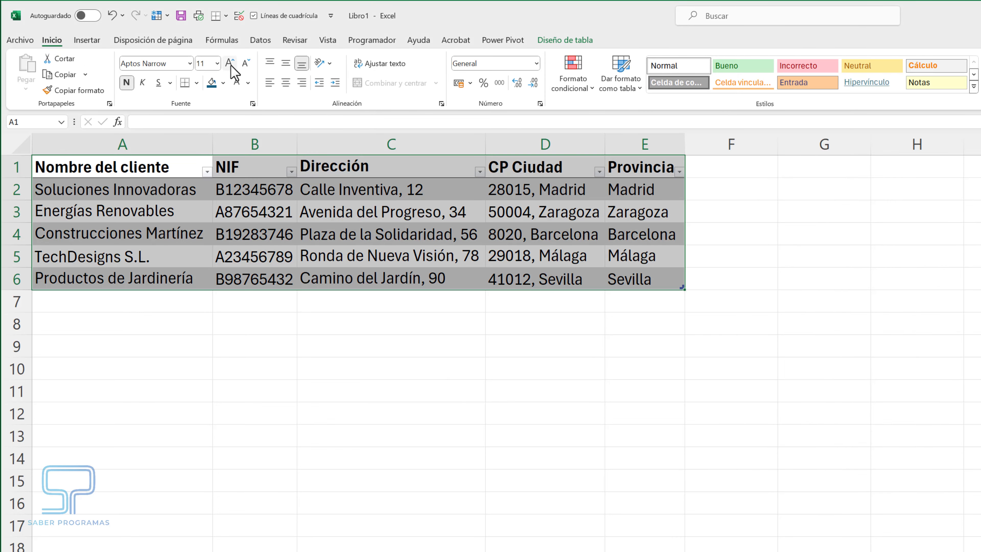
pyautogui.click(246, 63)
pyautogui.click(246, 63)
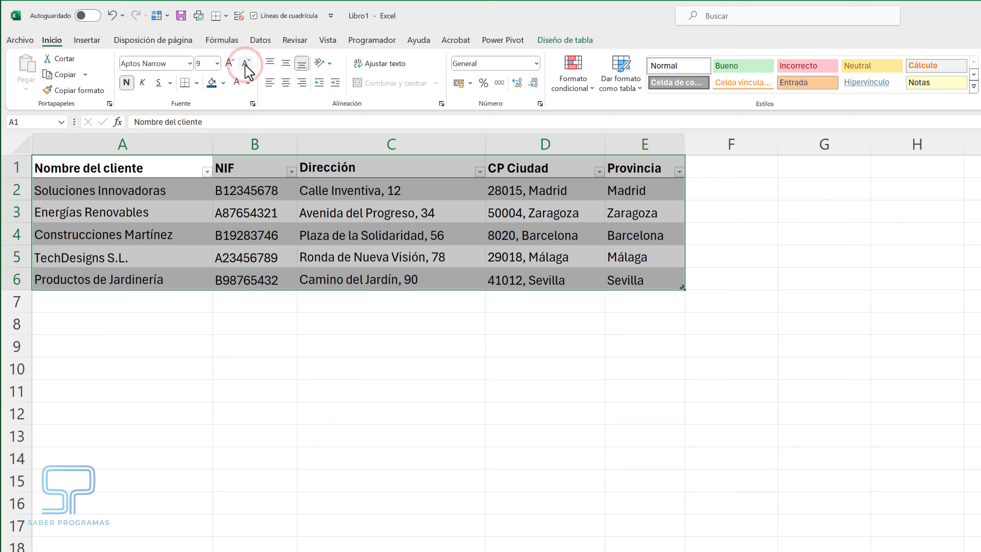
pyautogui.click(669, 426)
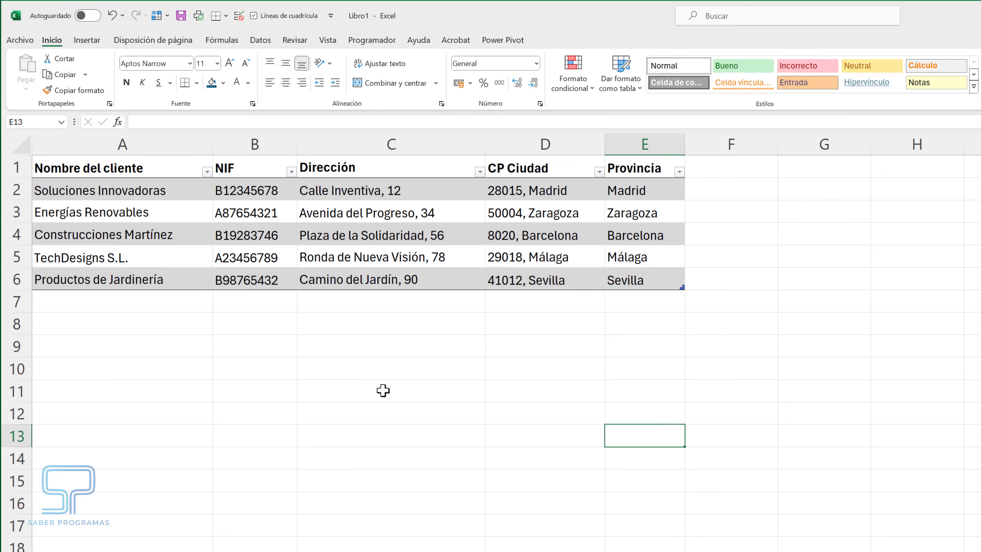
pyautogui.keyDown('ctrl'); pyautogui.scroll(1, 348, 385); pyautogui.keyUp('ctrl')
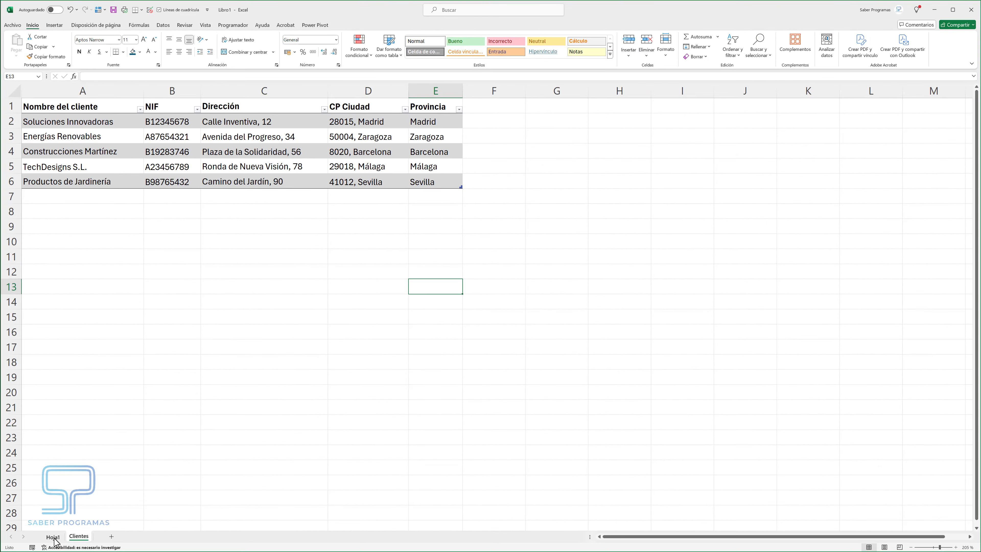
# On Hoja1, give C10 list validation sourced from =Clientes!$A$2:$A$6.
pyautogui.click(54, 537)
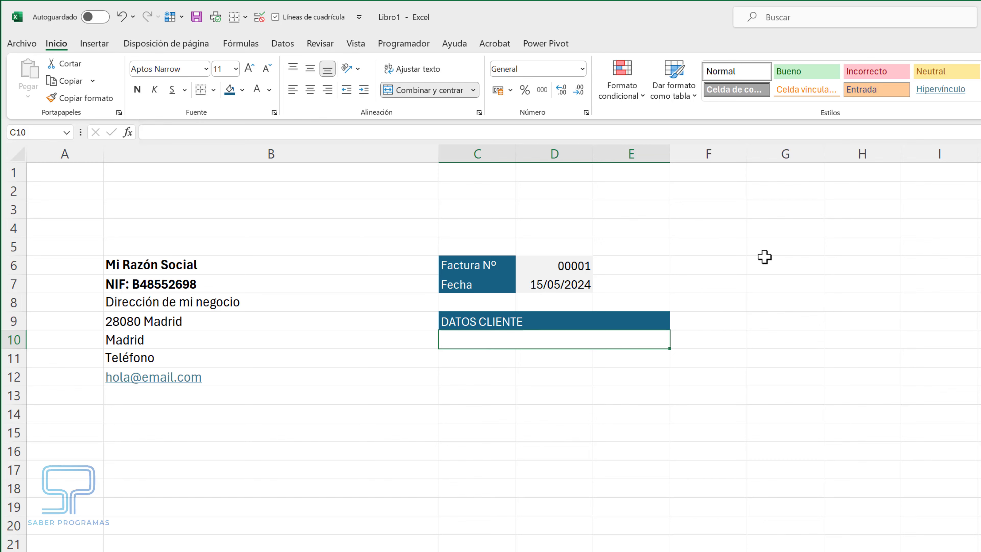
pyautogui.click(279, 43)
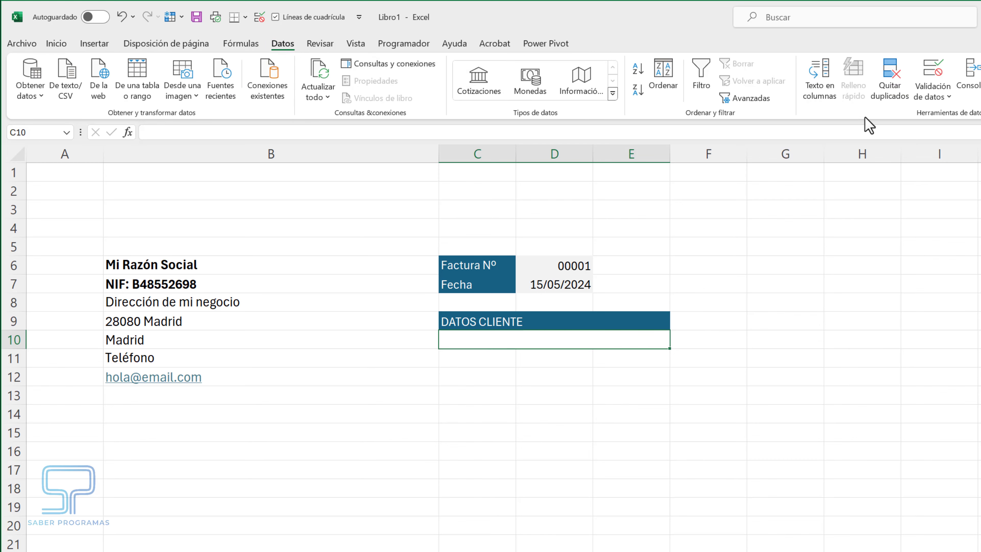
pyautogui.click(937, 93)
pyautogui.click(943, 118)
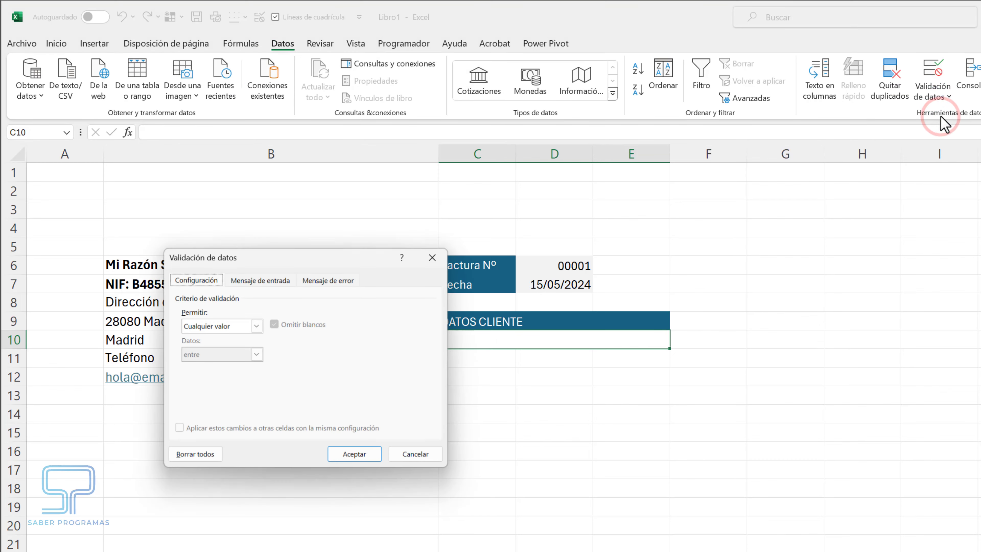
pyautogui.click(256, 326)
pyautogui.click(208, 365)
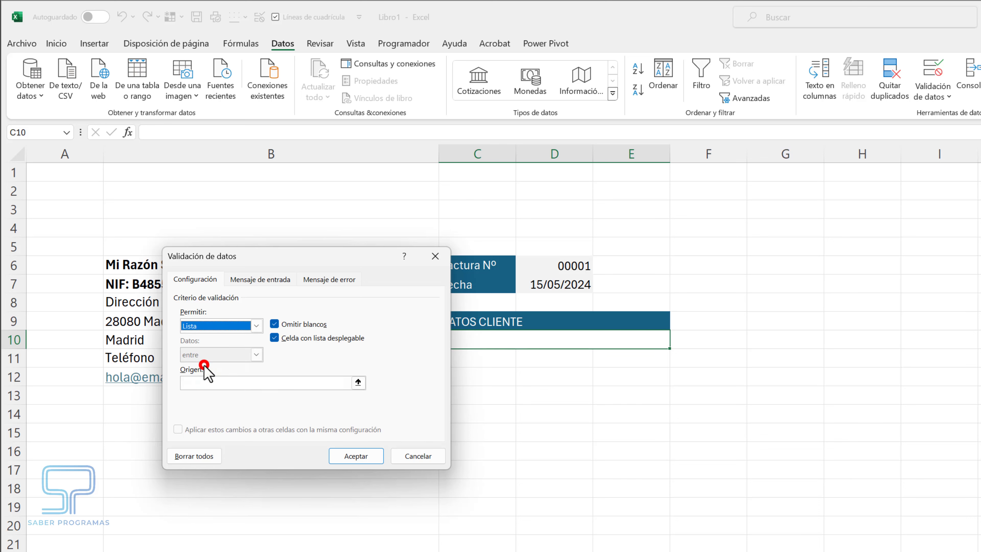
pyautogui.click(242, 386)
pyautogui.click(358, 382)
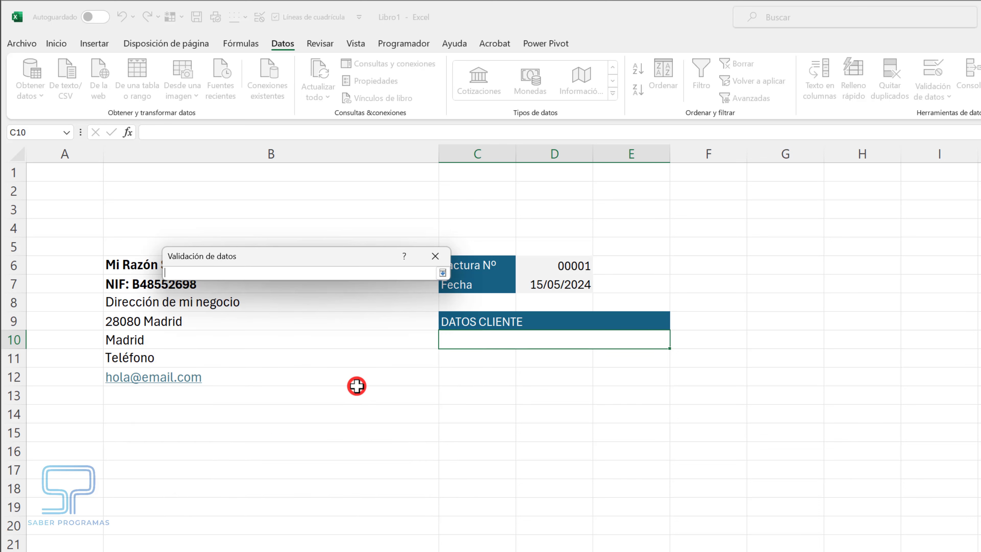
pyautogui.hotkey('ctrl', 'pagedown')
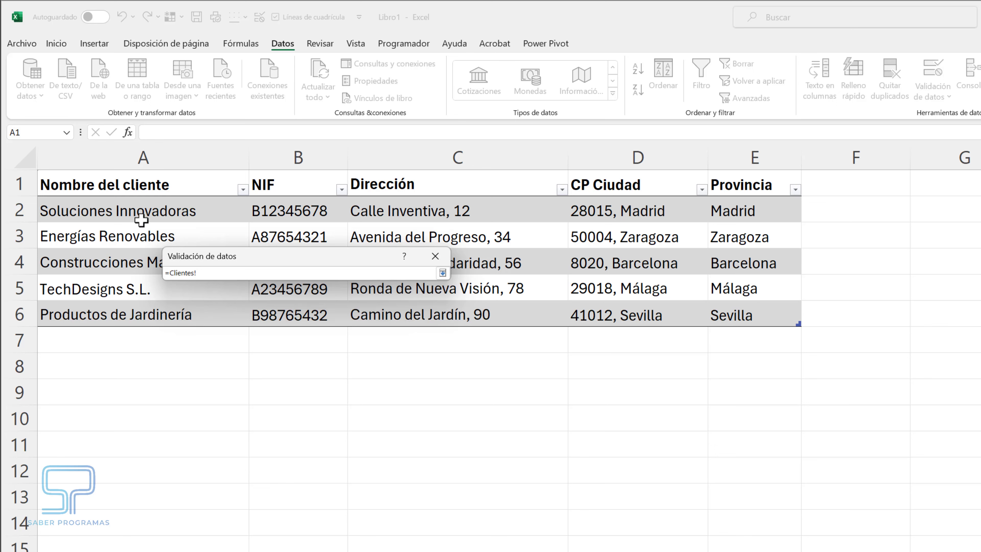
pyautogui.click(141, 208)
pyautogui.moveTo(141, 207); pyautogui.dragTo(139, 306)
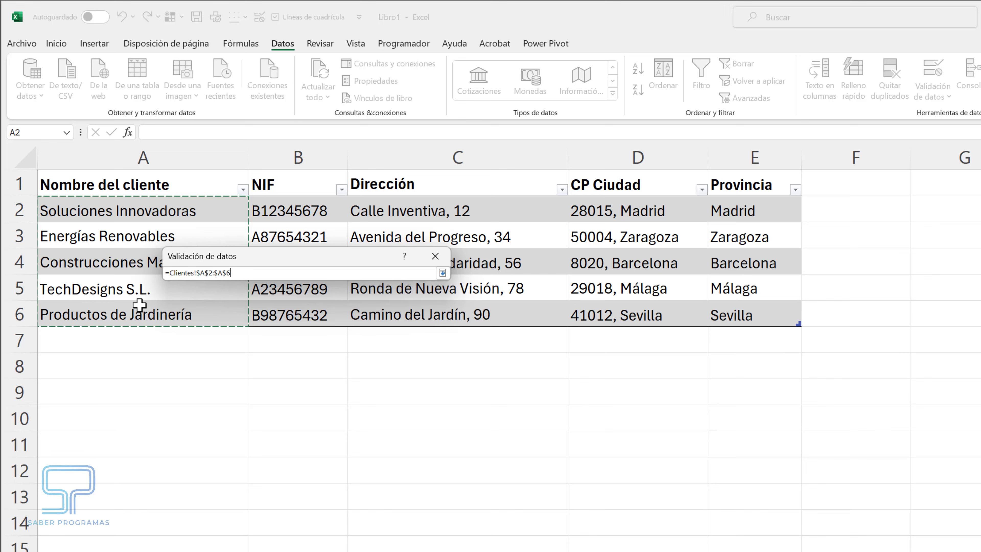
pyautogui.press('Return')
pyautogui.click(356, 456)
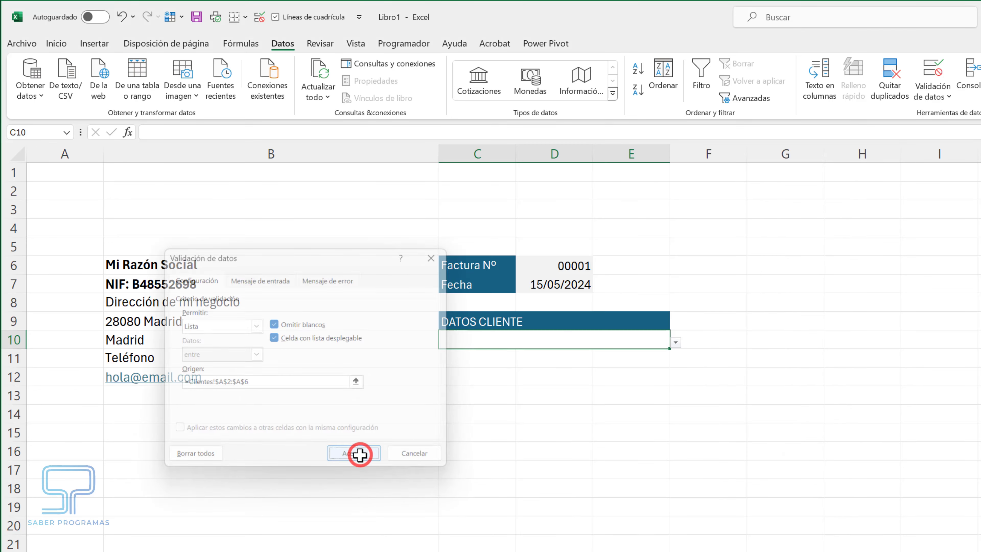
# Fill C10 with Productos de Jardinería by accepting the autocomplete suggestion after 'd'.
pyautogui.click(676, 342)
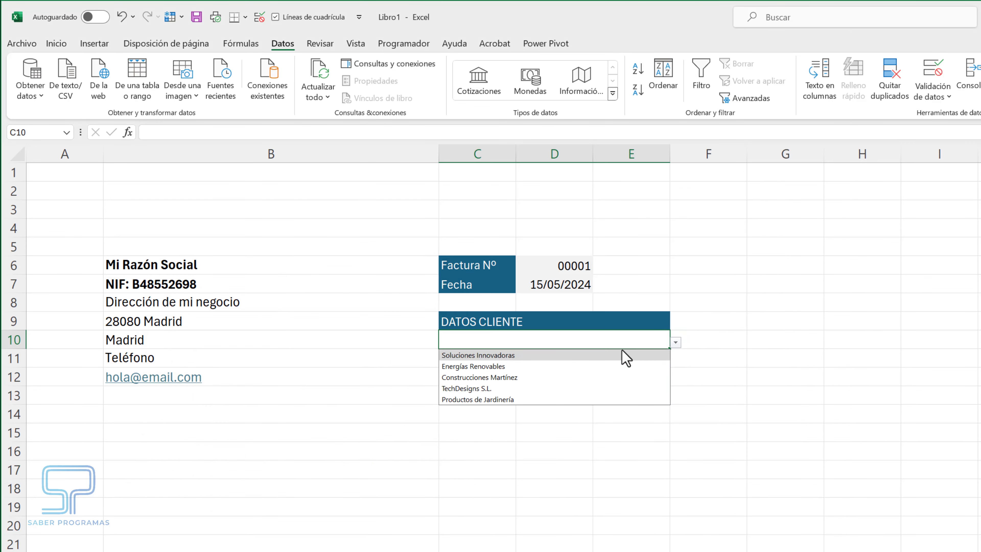
pyautogui.click(571, 342)
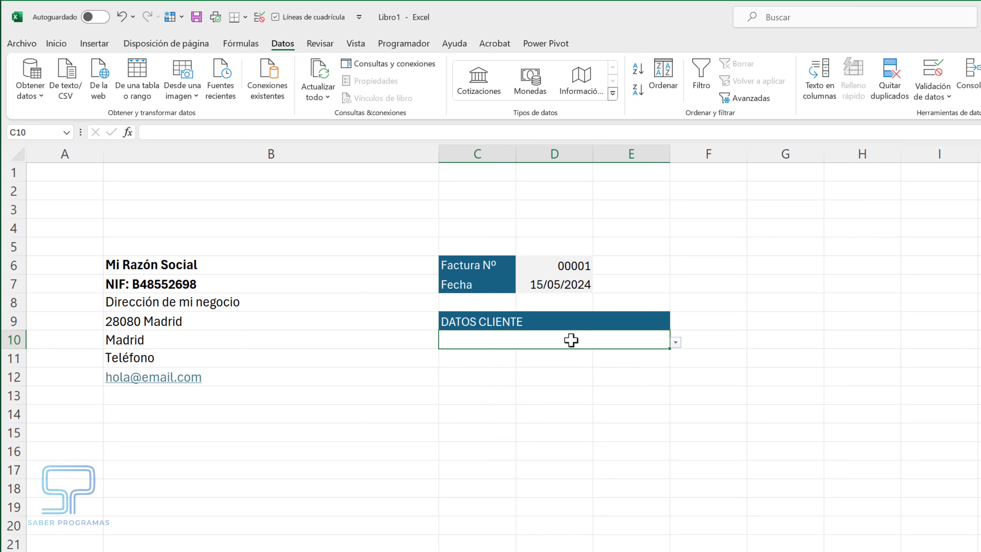
pyautogui.write('d')
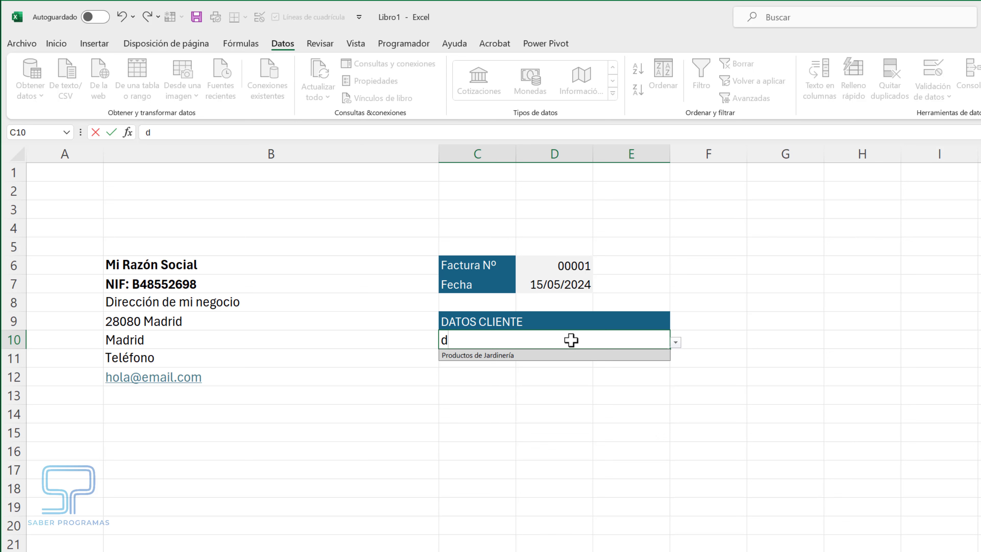
pyautogui.click(468, 354)
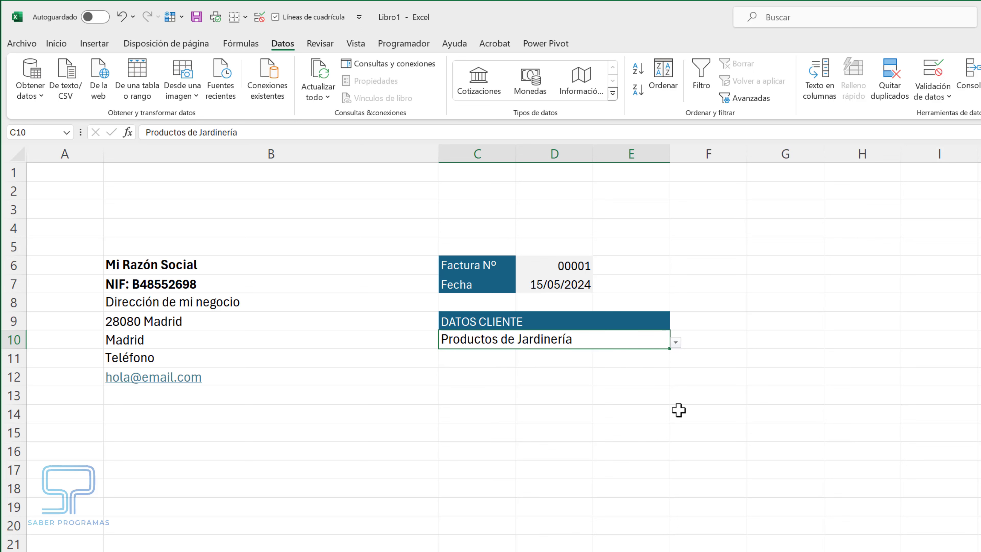
pyautogui.click(515, 462)
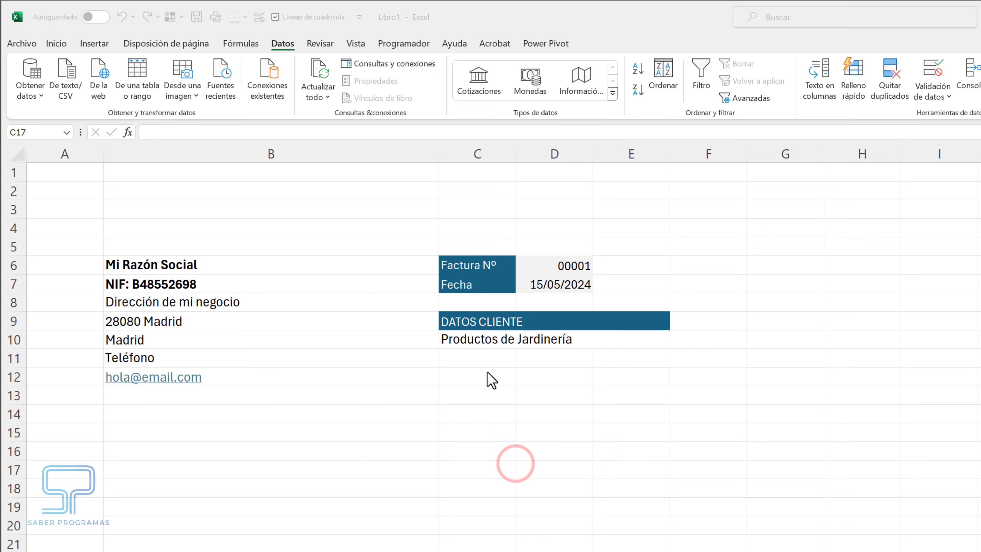
pyautogui.click(476, 358)
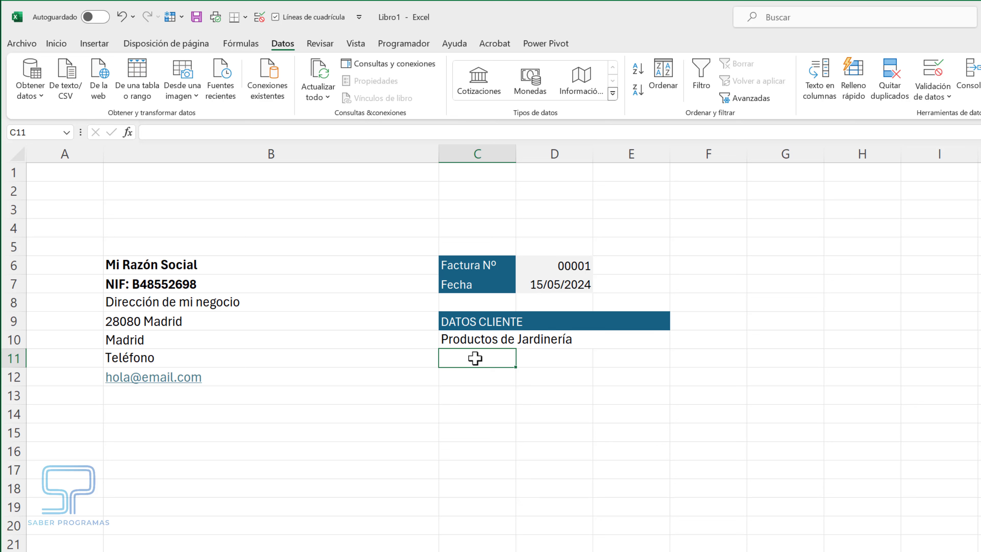
# Enter =BUSCARV(C10;Tabla1;2;FALSO) in C11 to return the client's NIF.
pyautogui.write('=bu')
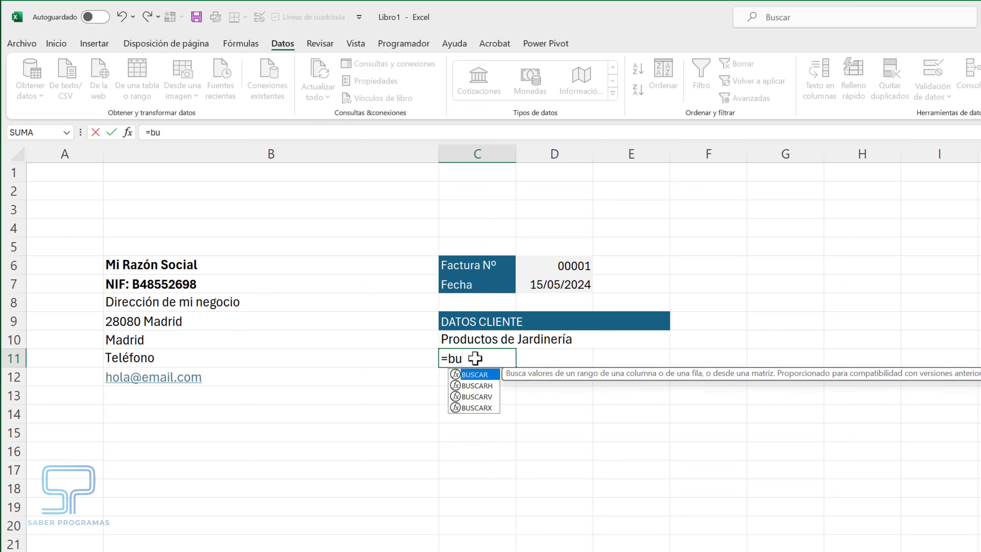
pyautogui.write('sca')
pyautogui.doubleClick(483, 398)
pyautogui.click(520, 340)
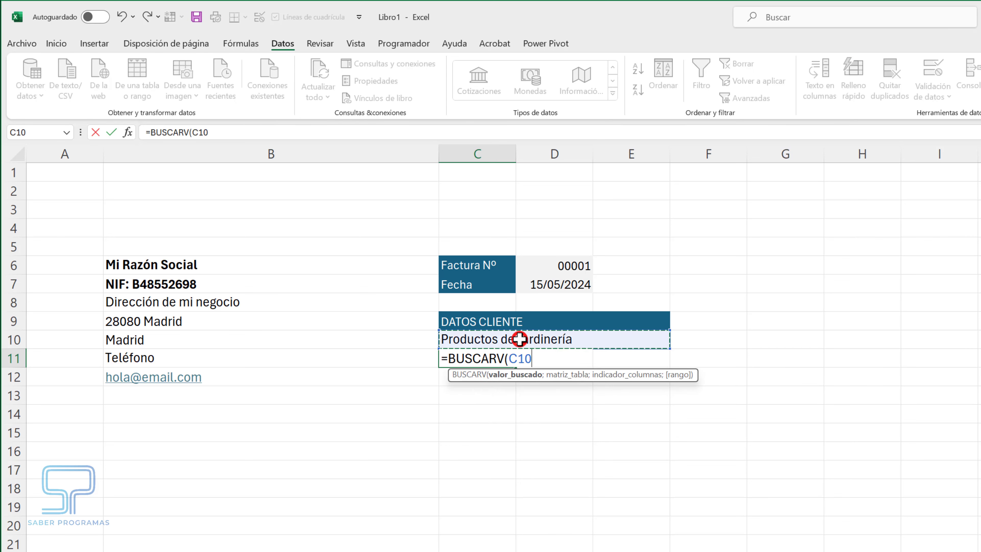
pyautogui.write(';')
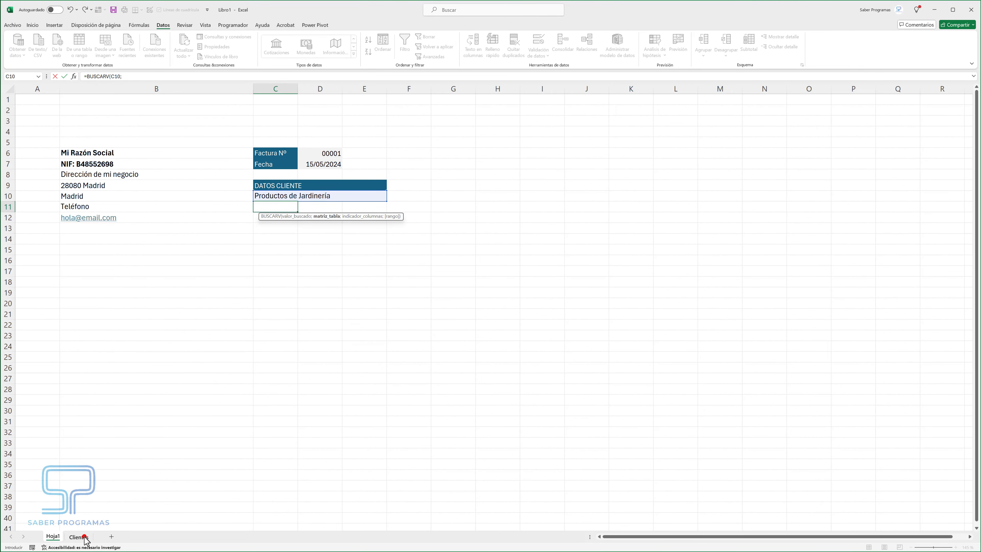
pyautogui.click(79, 537)
pyautogui.moveTo(46, 123); pyautogui.dragTo(431, 181)
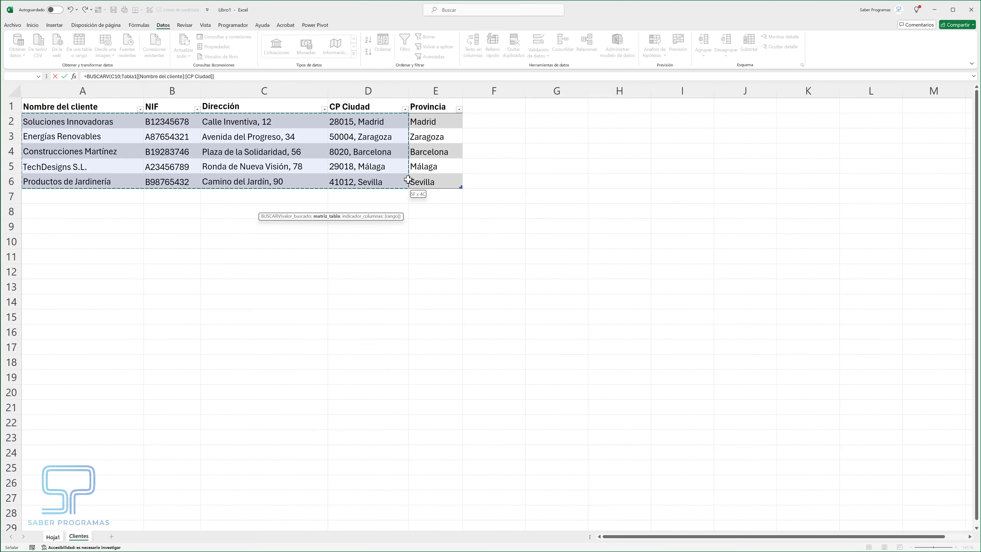
pyautogui.write(';Tabla1;2')
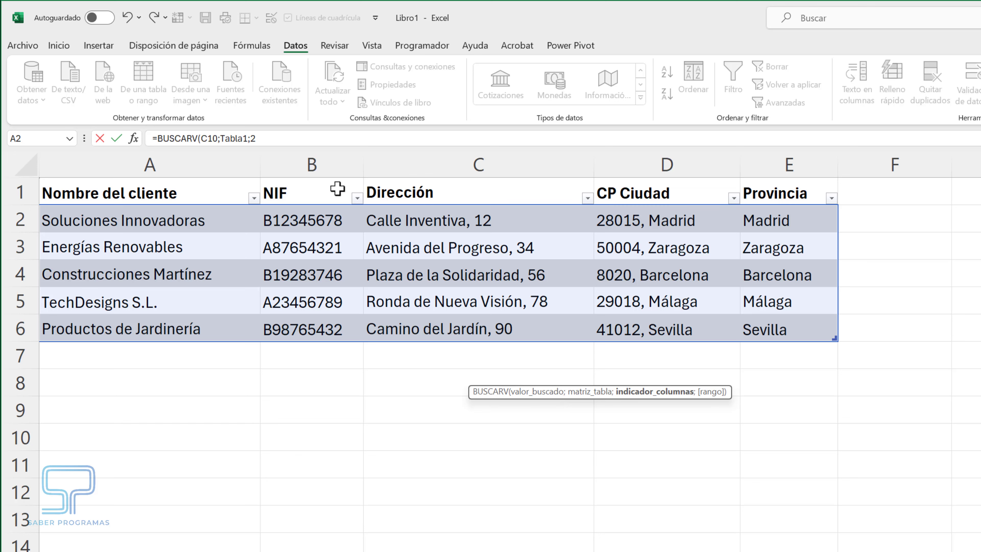
pyautogui.write(';')
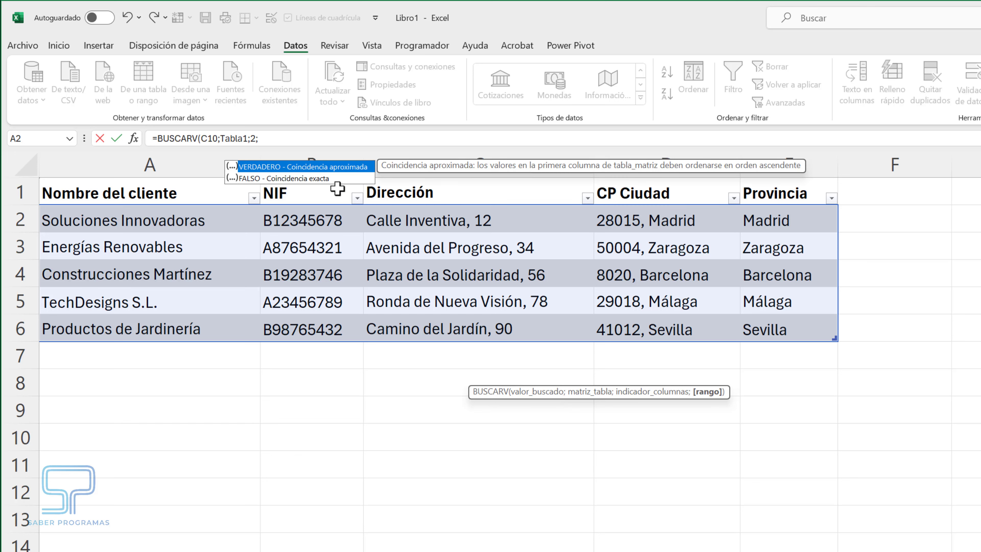
pyautogui.doubleClick(284, 179)
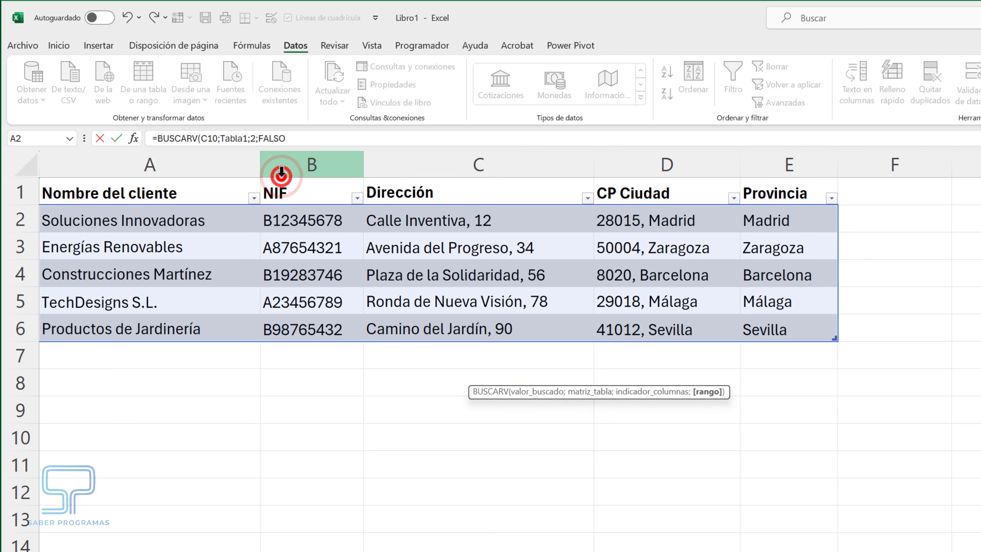
pyautogui.press('Return')
# Check the C11 formula, then clear C10 to test the lookup.
pyautogui.click(569, 425)
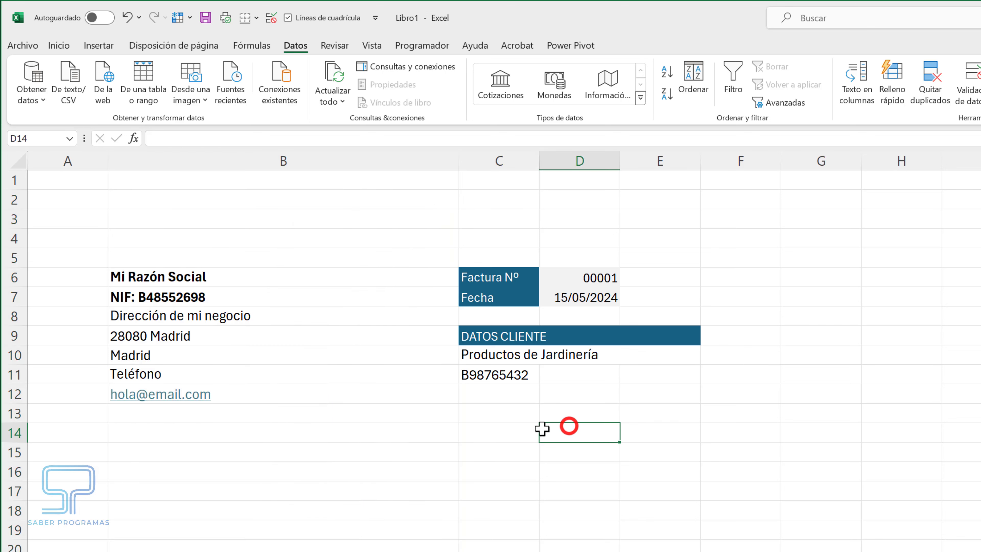
pyautogui.click(487, 378)
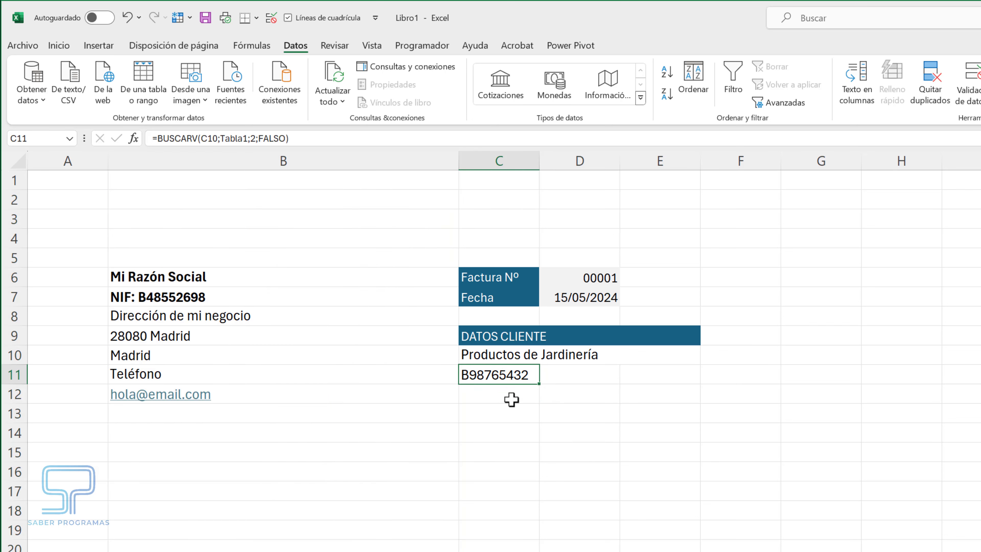
pyautogui.click(496, 359)
pyautogui.press('Delete')
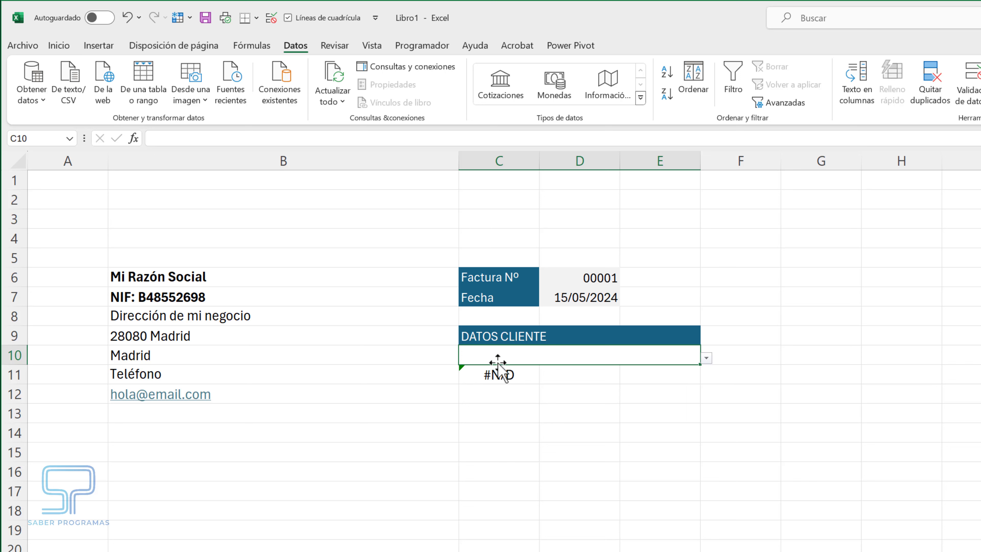
# Wrap C11's lookup as =SI.ERROR(BUSCARV(C10;Tabla1;2;FALSO);"").
pyautogui.click(498, 374)
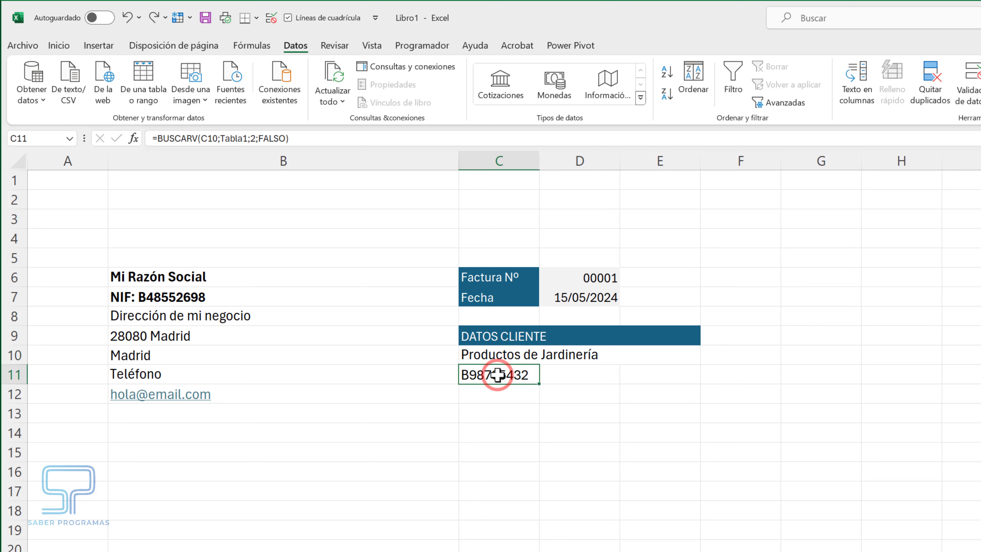
pyautogui.click(160, 138)
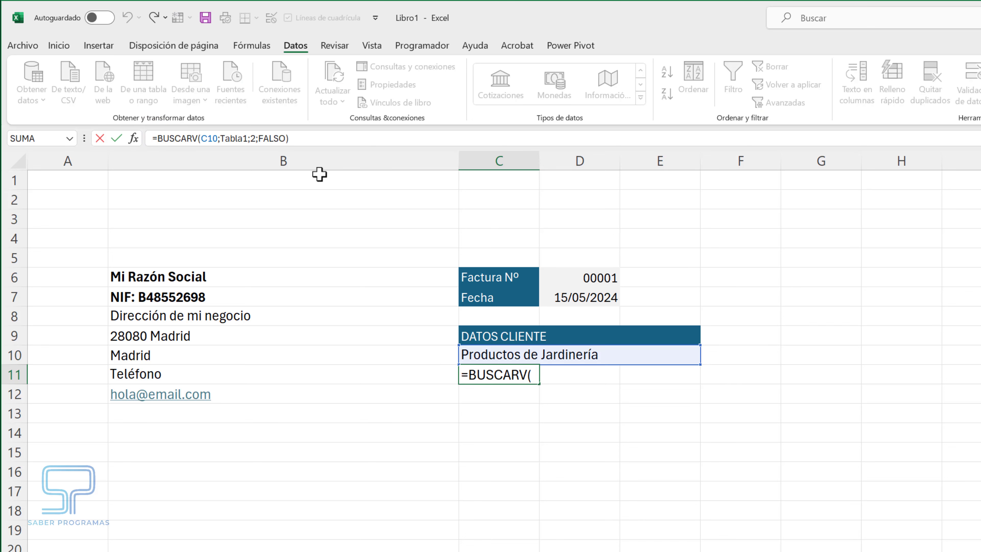
pyautogui.write('si.')
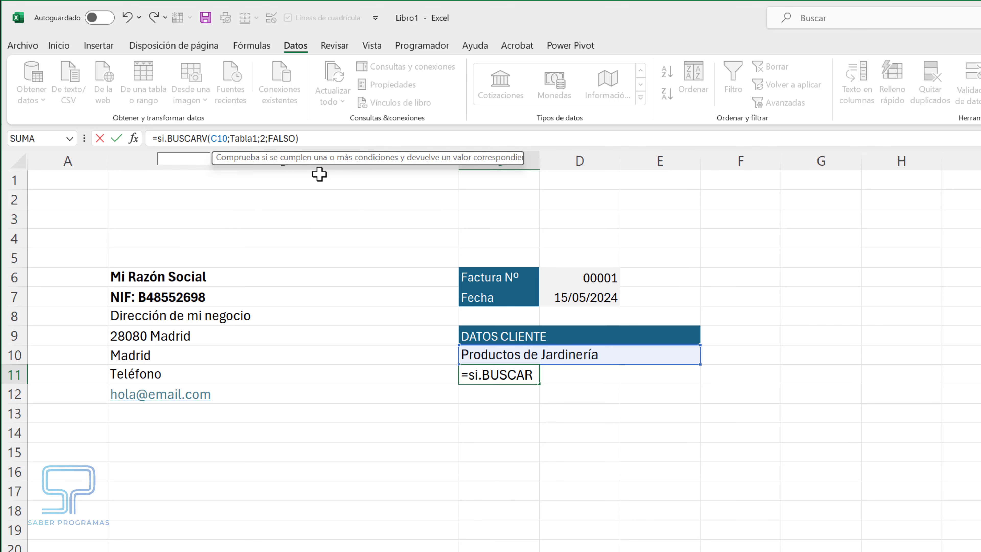
pyautogui.write('err')
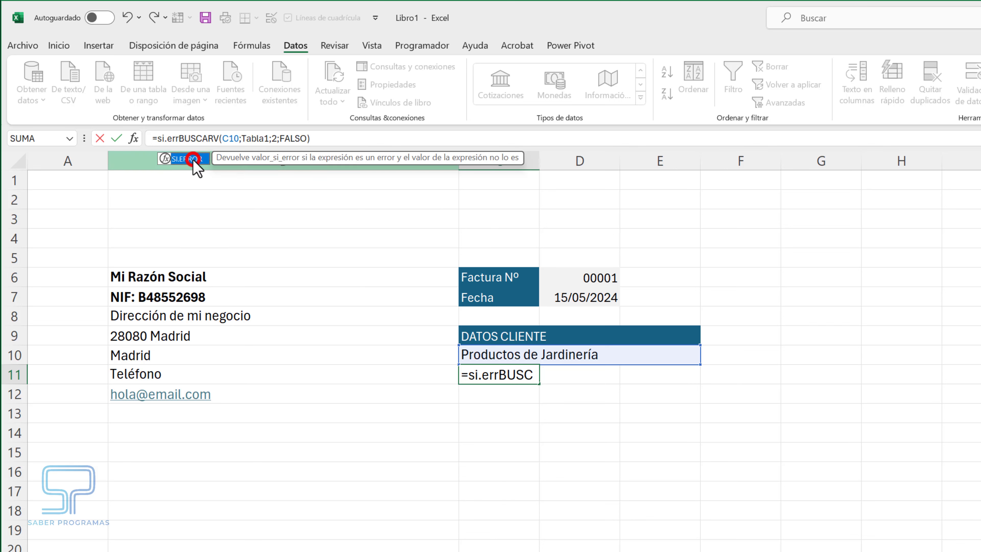
pyautogui.doubleClick(194, 160)
pyautogui.click(349, 141)
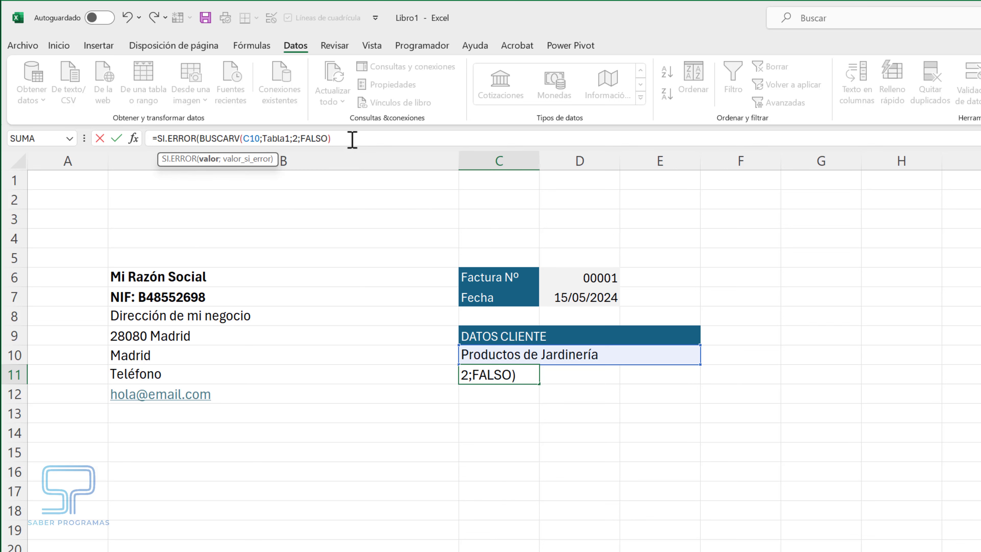
pyautogui.write(';')
pyautogui.write(')')
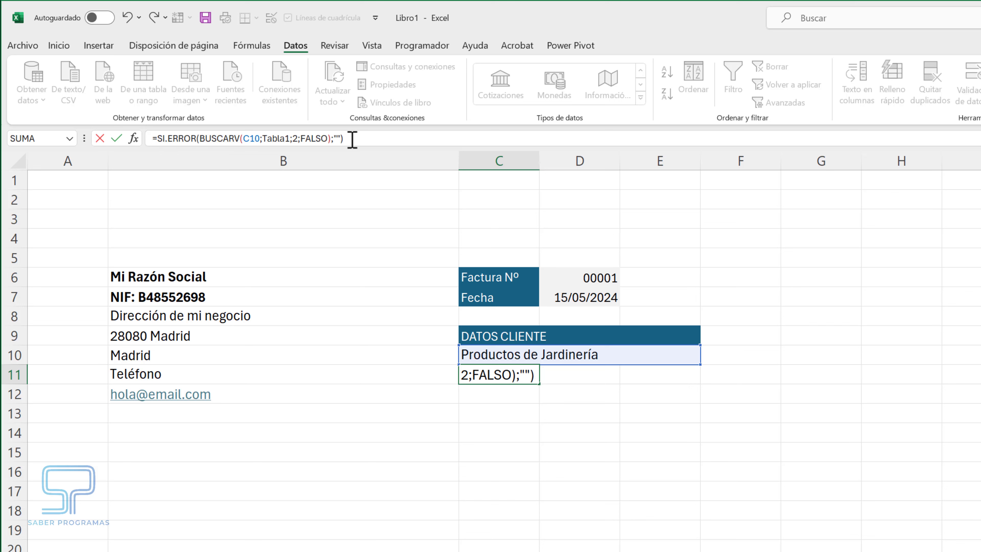
pyautogui.press('Return')
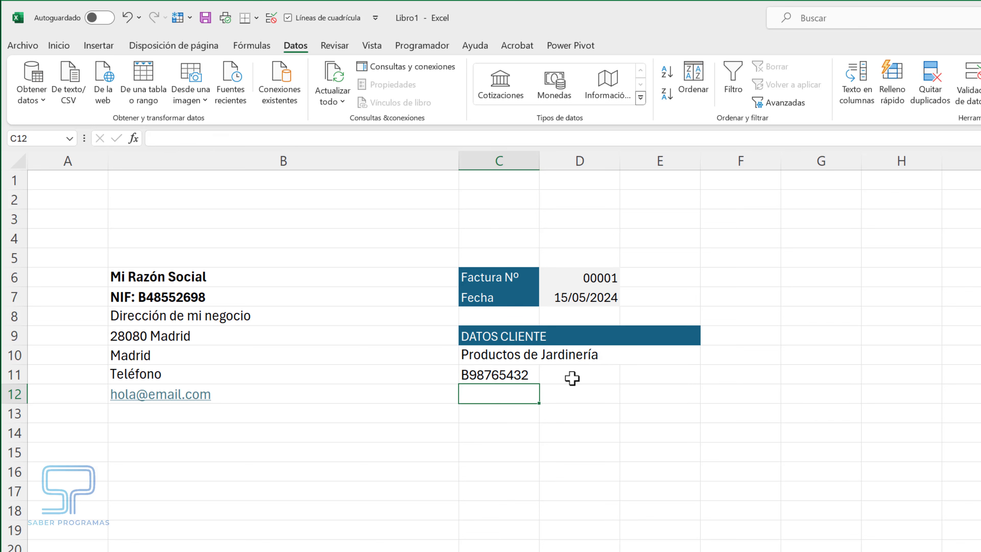
# Test the blank result by clearing C10, then undo to restore the client.
pyautogui.click(551, 354)
pyautogui.press('Delete')
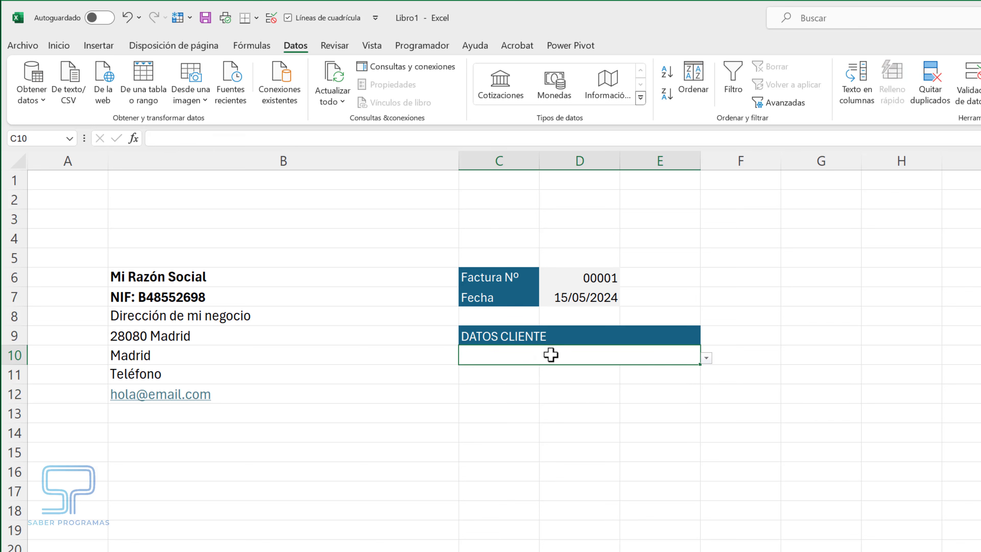
pyautogui.hotkey('ctrl', 'z')
pyautogui.click(512, 395)
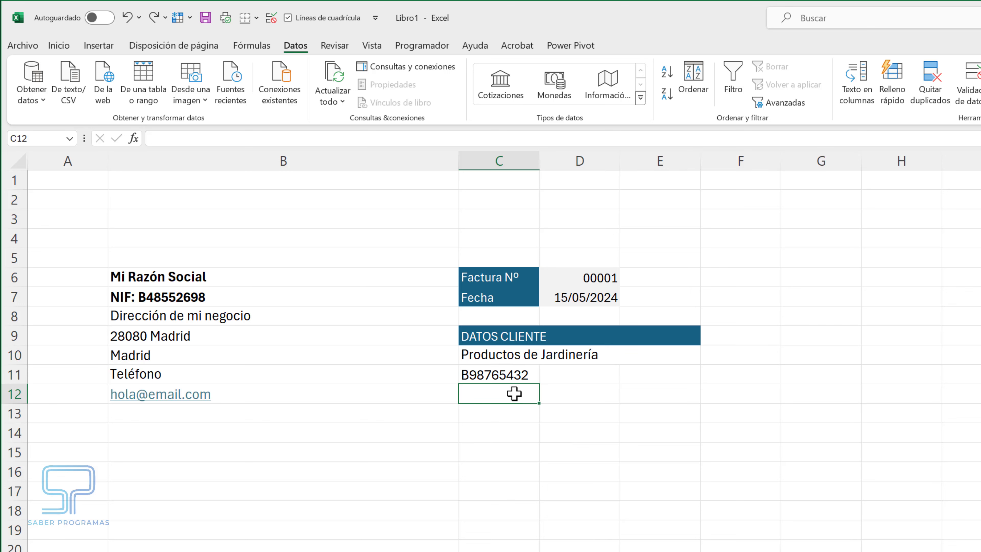
# Copy C11's lookup into C12 with column index 3 for the client address.
pyautogui.click(512, 376)
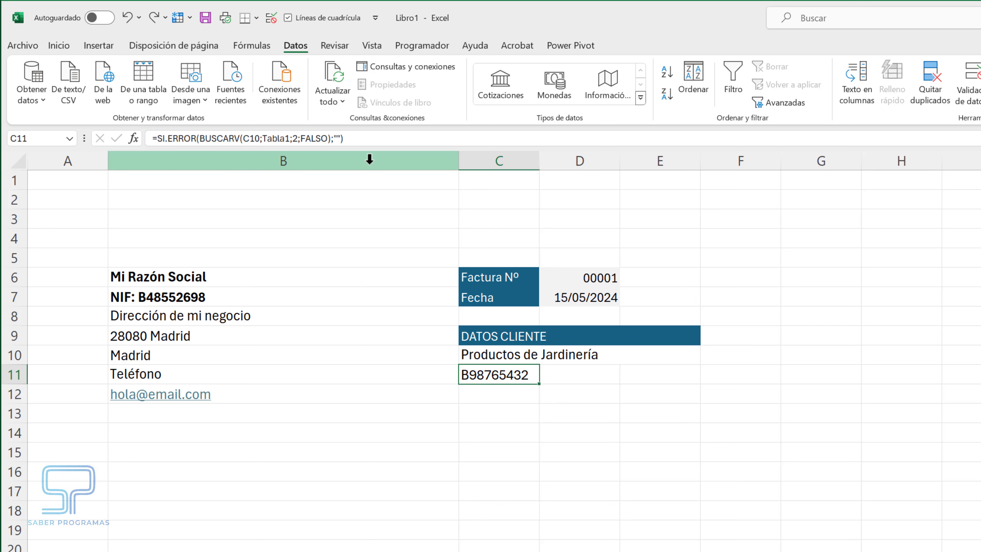
pyautogui.moveTo(344, 139); pyautogui.dragTo(152, 138)
pyautogui.hotkey('ctrl', 'c')
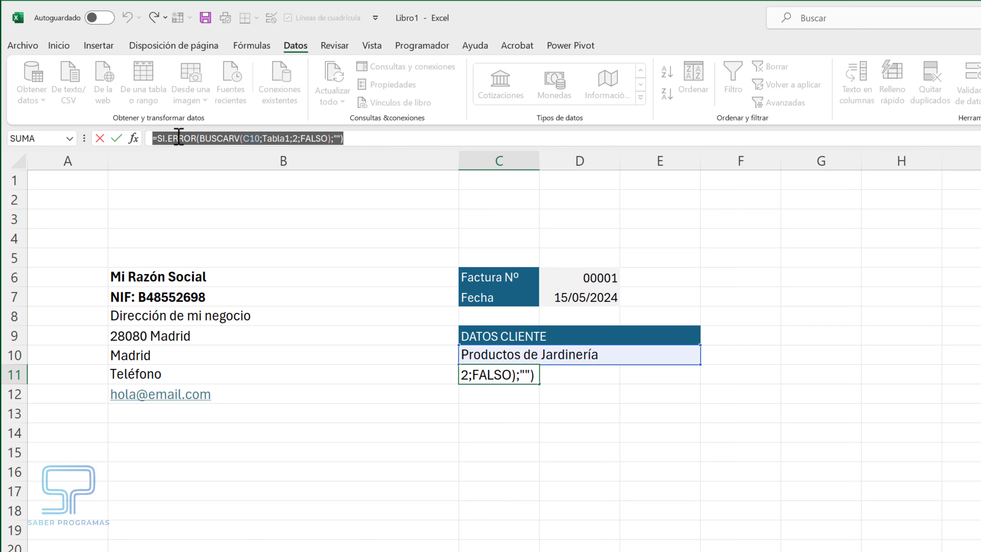
pyautogui.press('Escape')
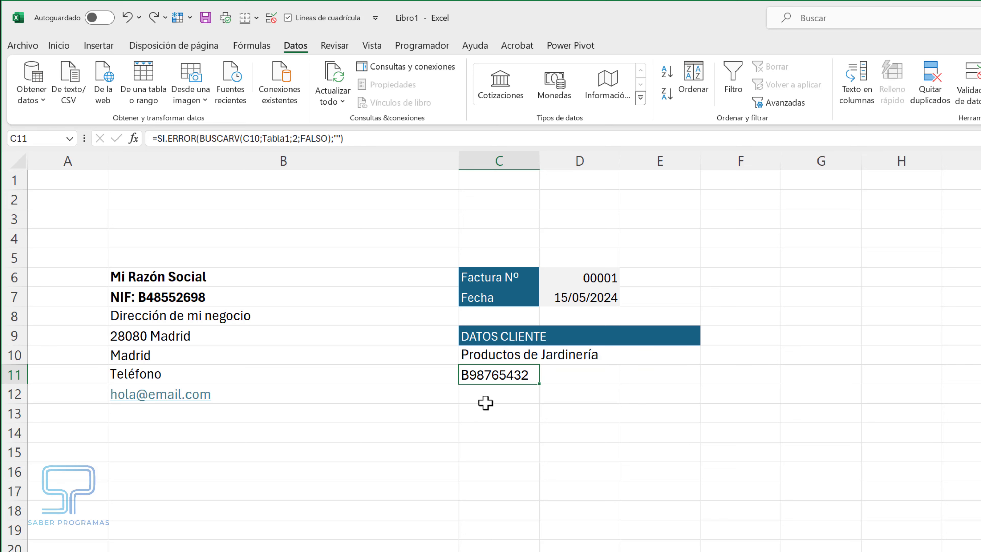
pyautogui.click(486, 399)
pyautogui.hotkey('ctrl', 'v')
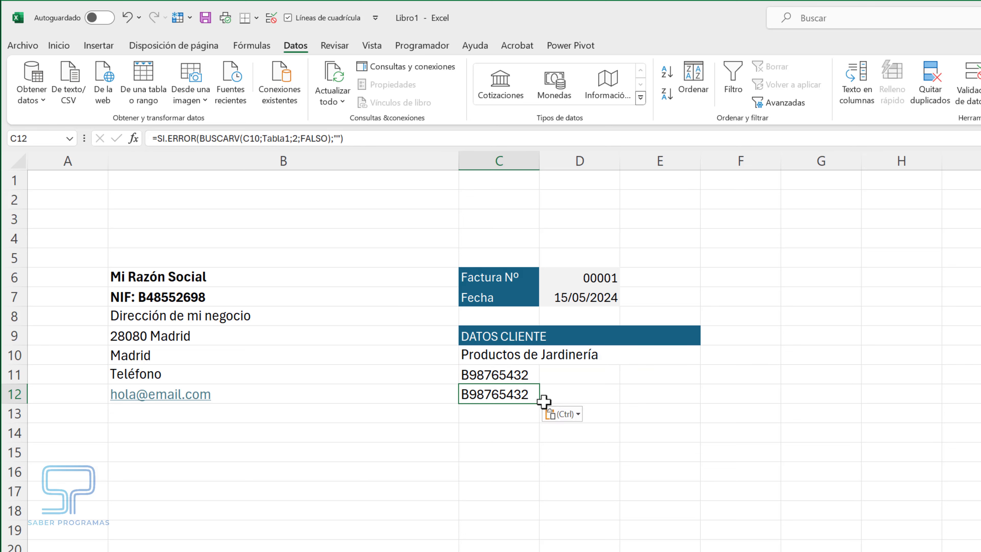
pyautogui.click(296, 139)
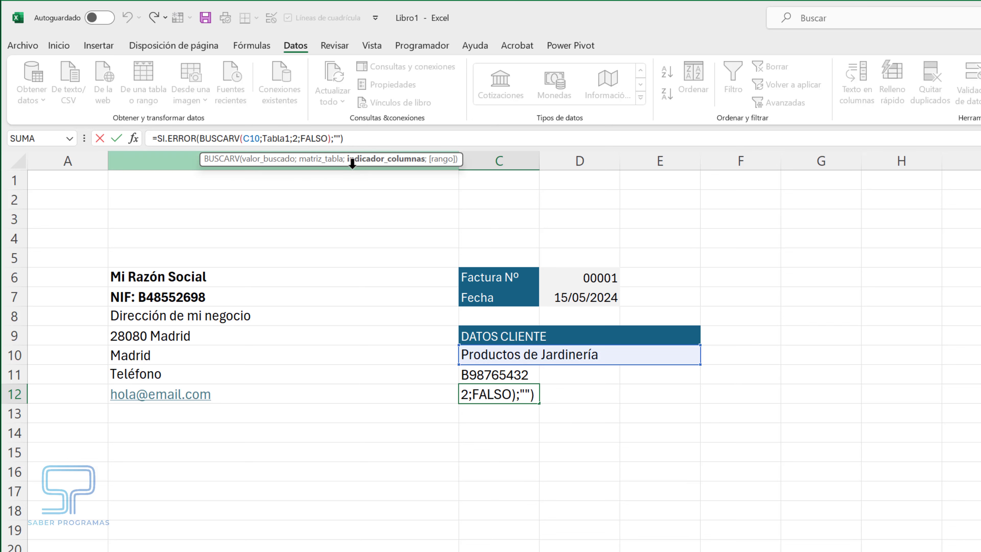
pyautogui.press('BackSpace')
pyautogui.write('3')
pyautogui.press('Return')
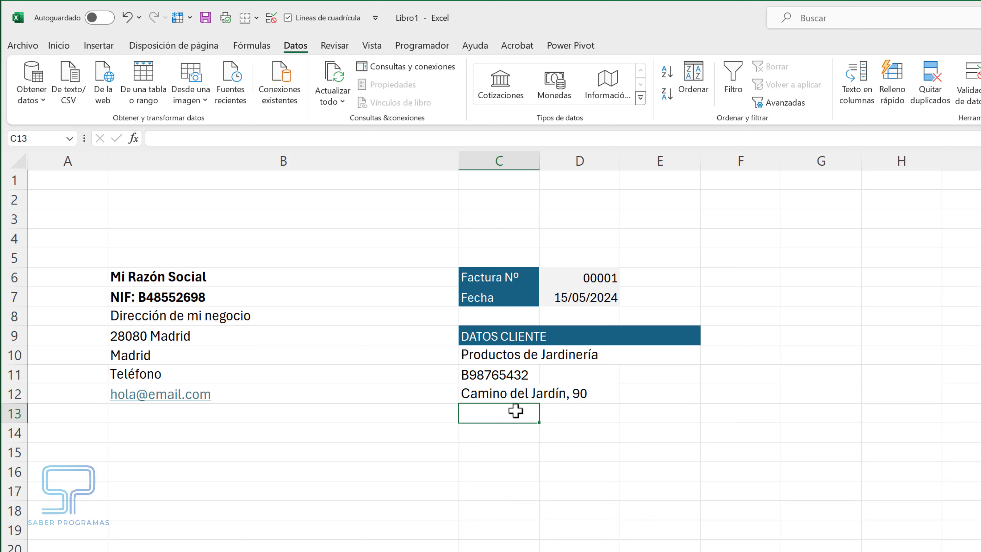
# Paste the lookup into C13 and C14 with column indexes 4 and 5.
pyautogui.hotkey('ctrl', 'v')
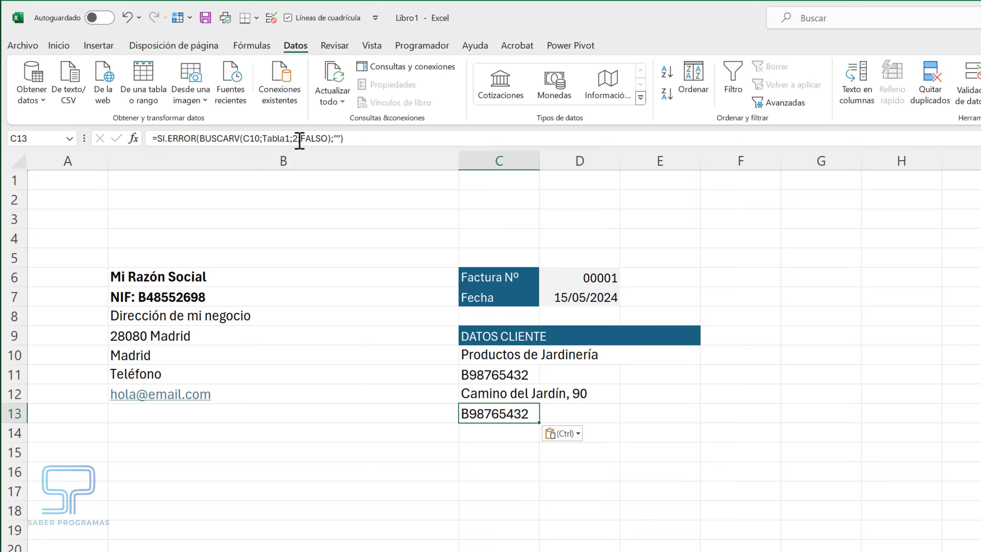
pyautogui.click(297, 139)
pyautogui.press('BackSpace')
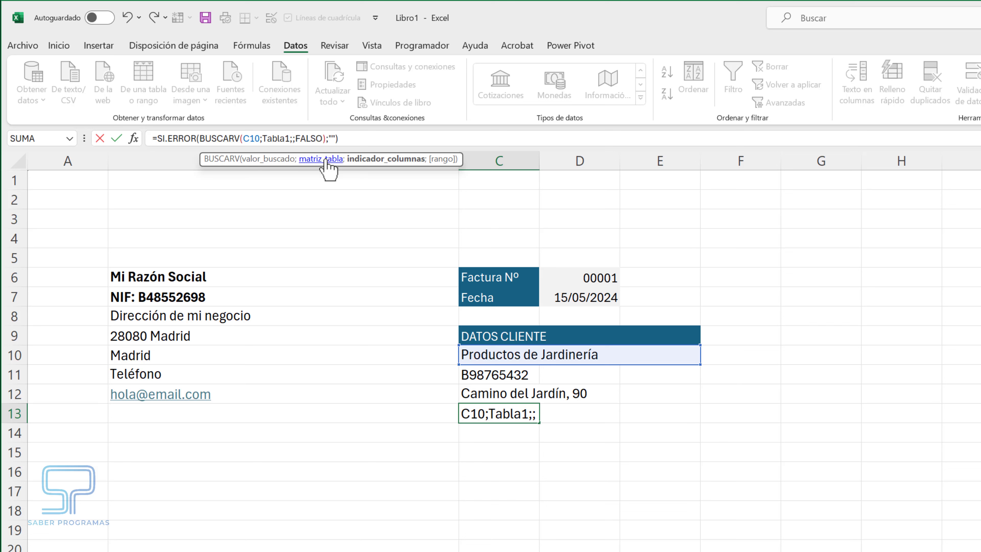
pyautogui.write('4')
pyautogui.press('Return')
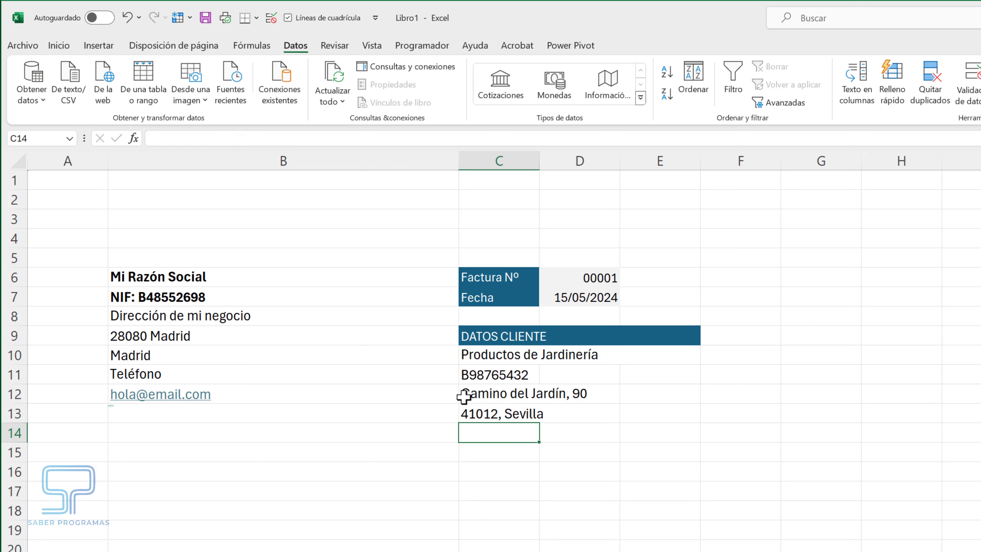
pyautogui.hotkey('ctrl', 'v')
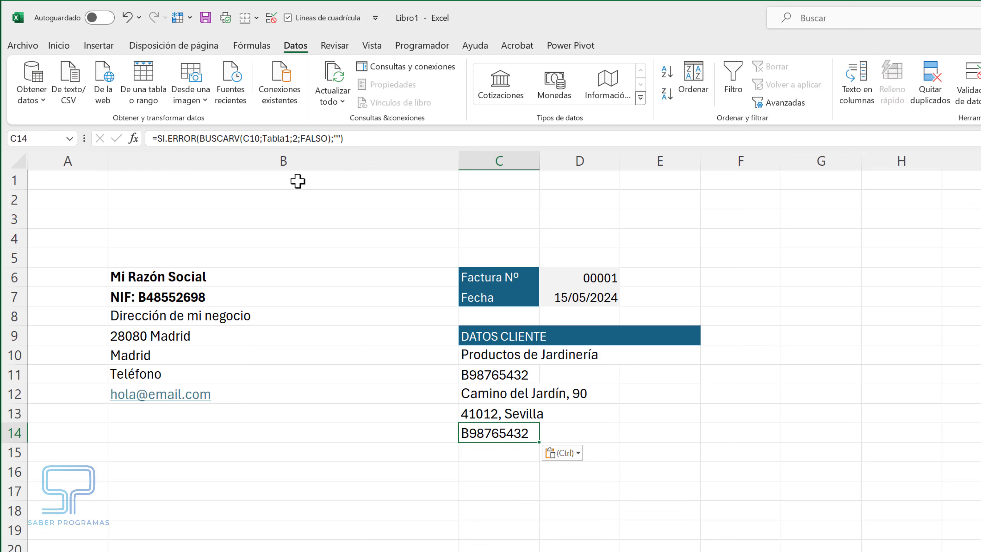
pyautogui.click(299, 138)
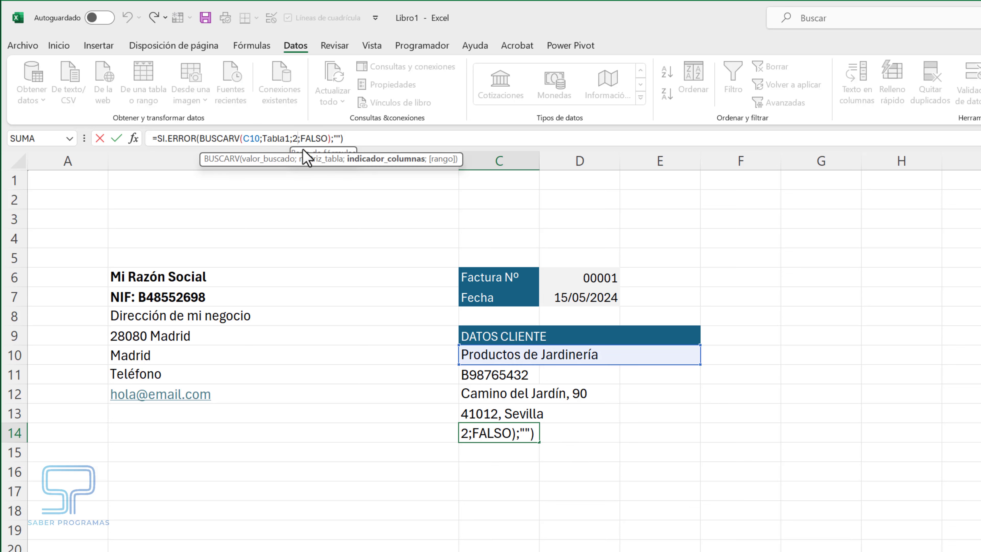
pyautogui.press('BackSpace')
pyautogui.write('5')
pyautogui.press('Return')
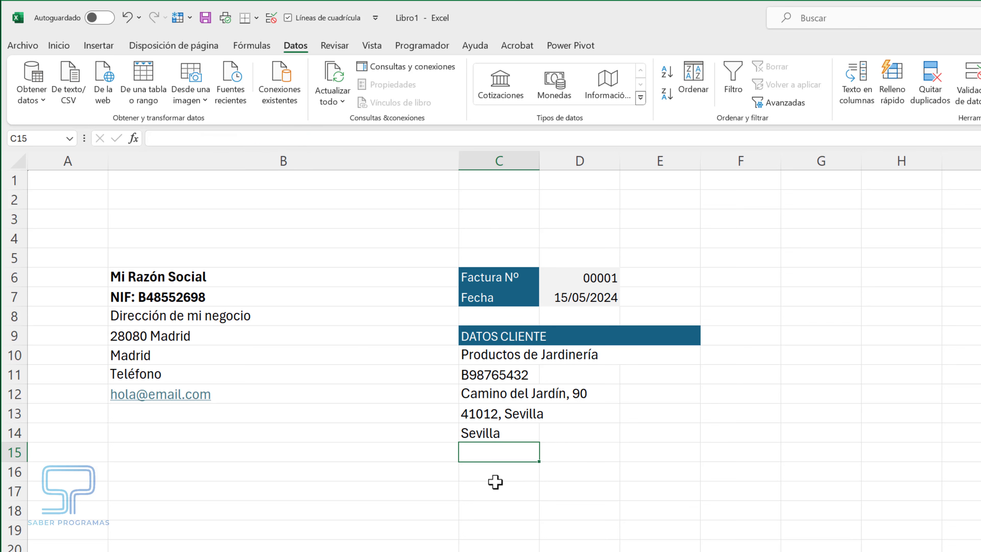
# Pick Construcciones Martínez from C10's dropdown, clear it, and pick it again.
pyautogui.click(652, 356)
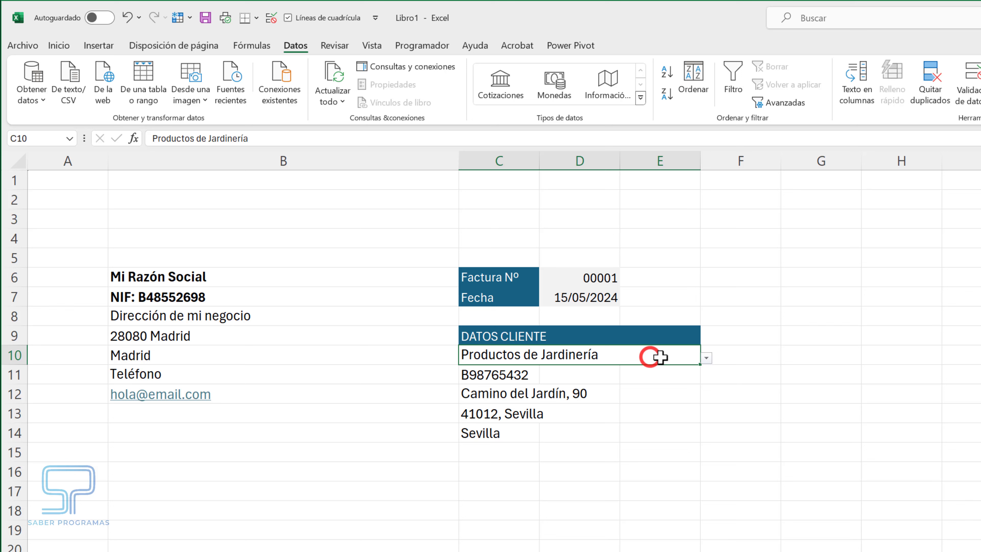
pyautogui.click(706, 358)
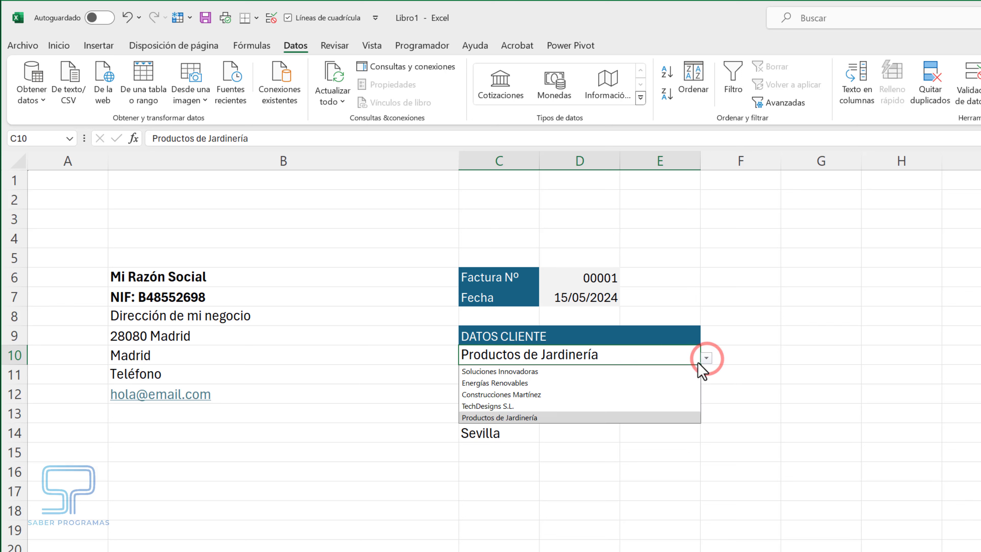
pyautogui.click(528, 395)
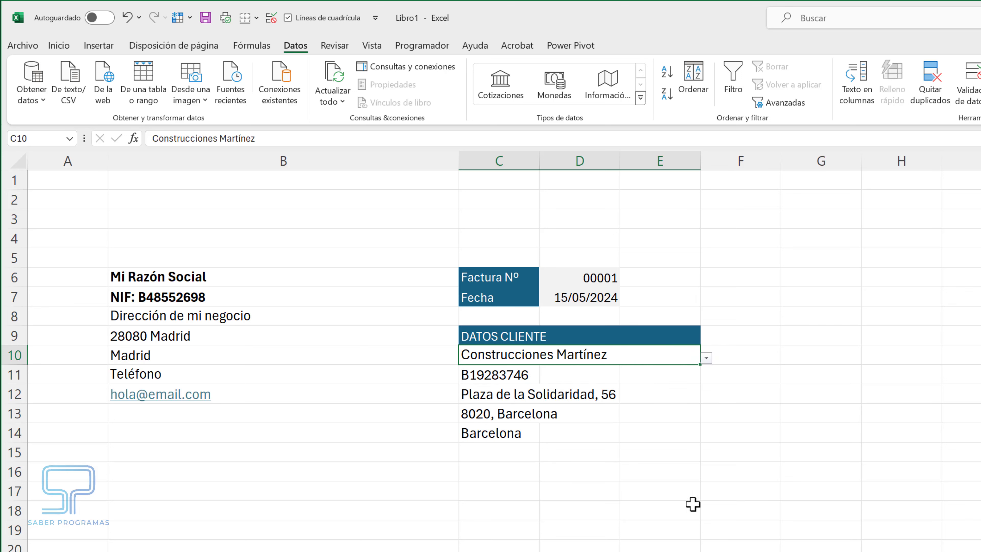
pyautogui.press('Delete')
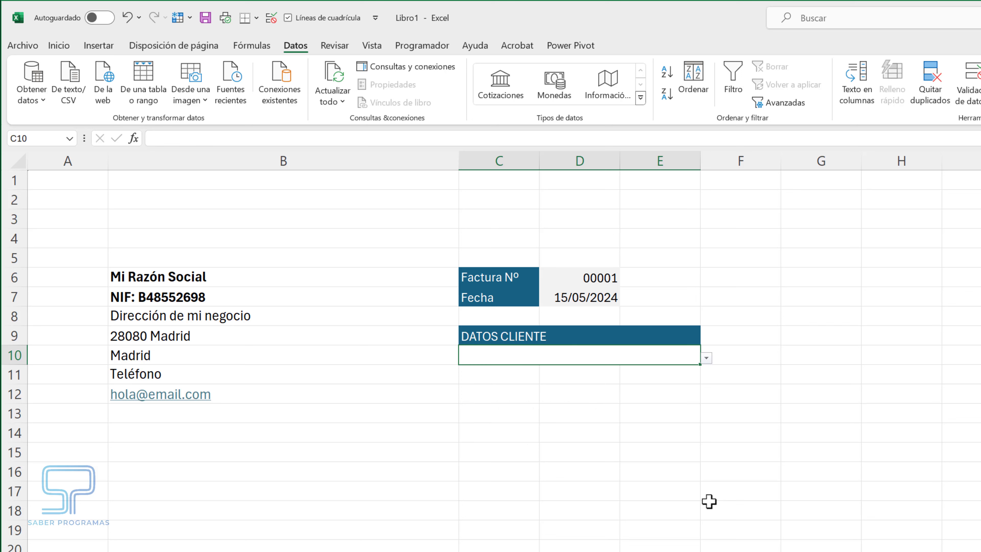
pyautogui.click(707, 357)
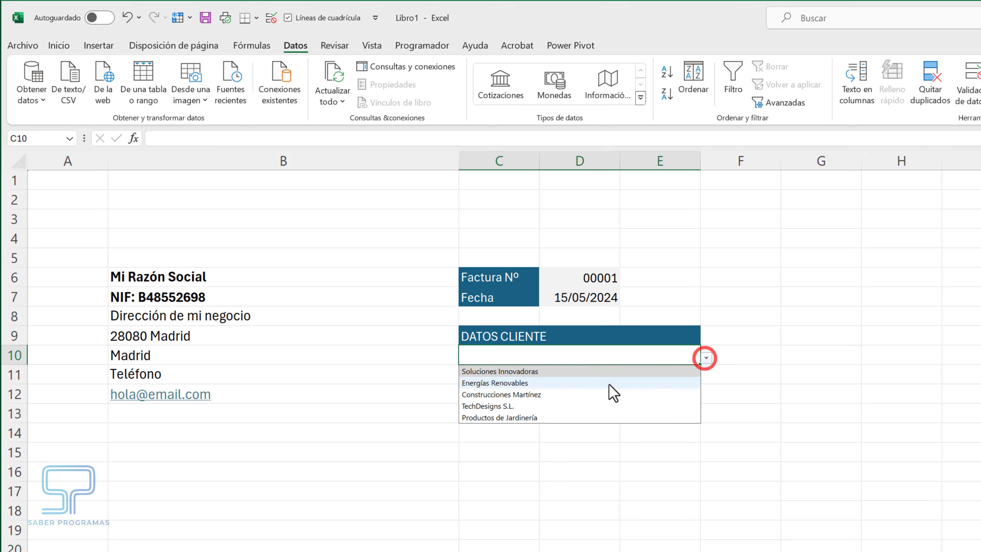
pyautogui.click(510, 398)
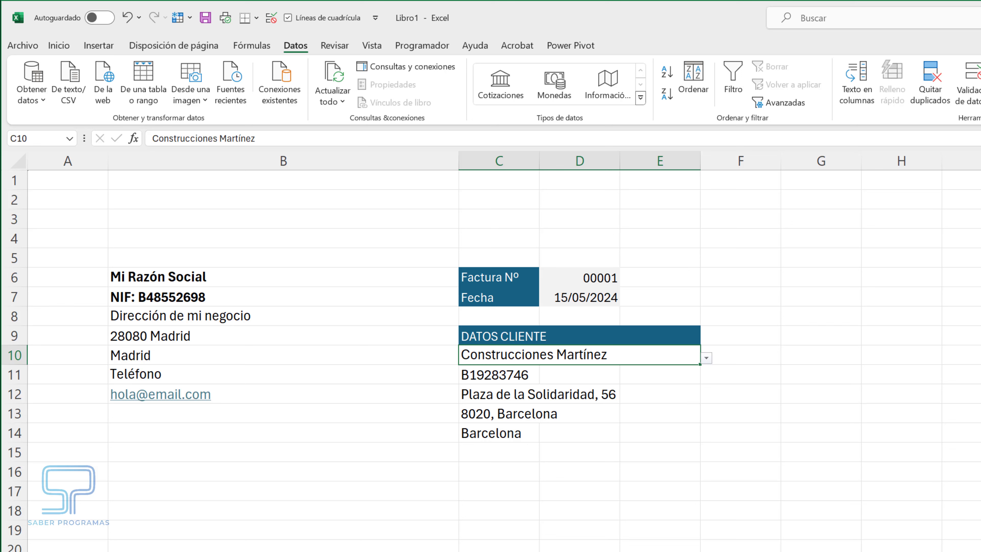
pyautogui.click(479, 490)
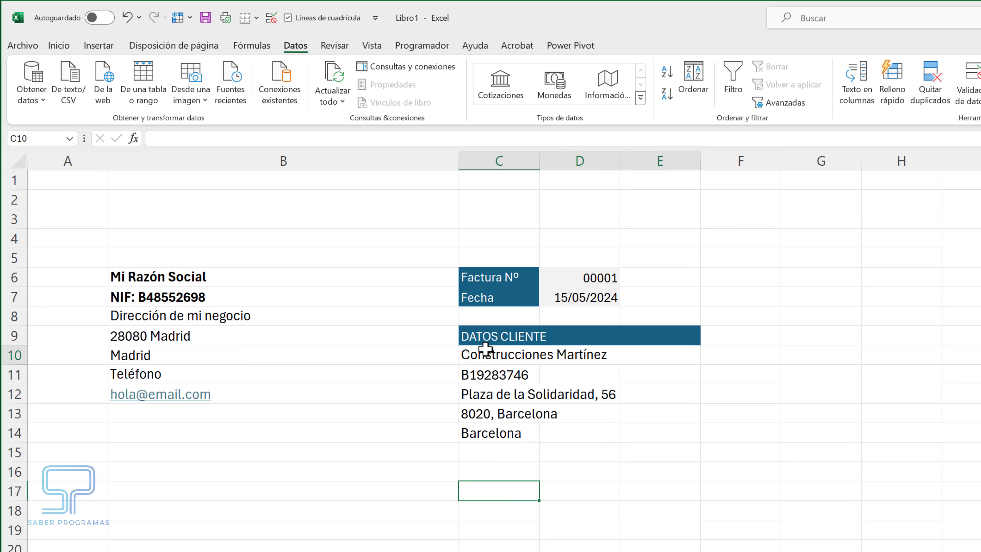
# Fill the range C10:E14 with a light grey theme colour.
pyautogui.moveTo(464, 354); pyautogui.dragTo(506, 429)
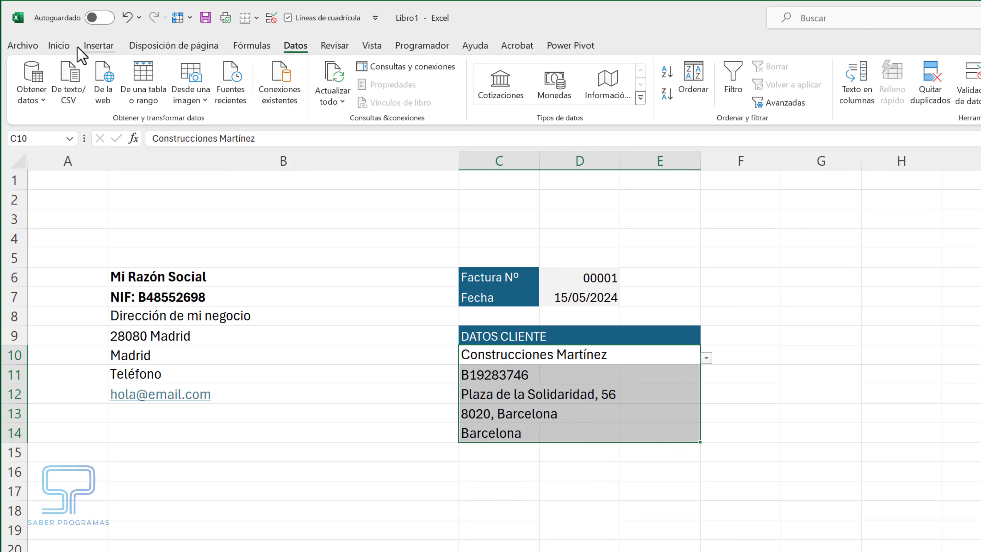
pyautogui.click(58, 45)
pyautogui.click(252, 94)
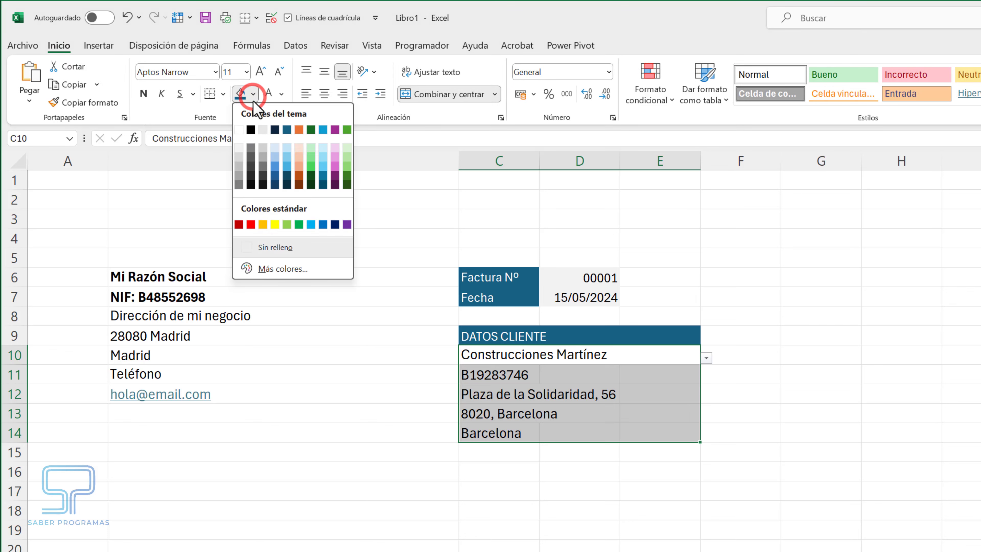
pyautogui.click(239, 147)
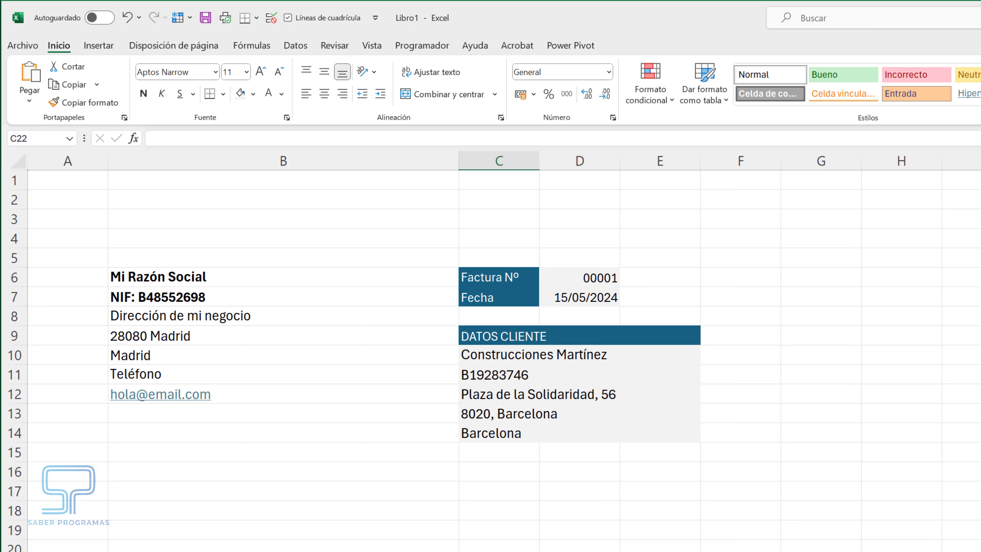
# Enter Factura in B4 and colour the text blue.
pyautogui.click(201, 241)
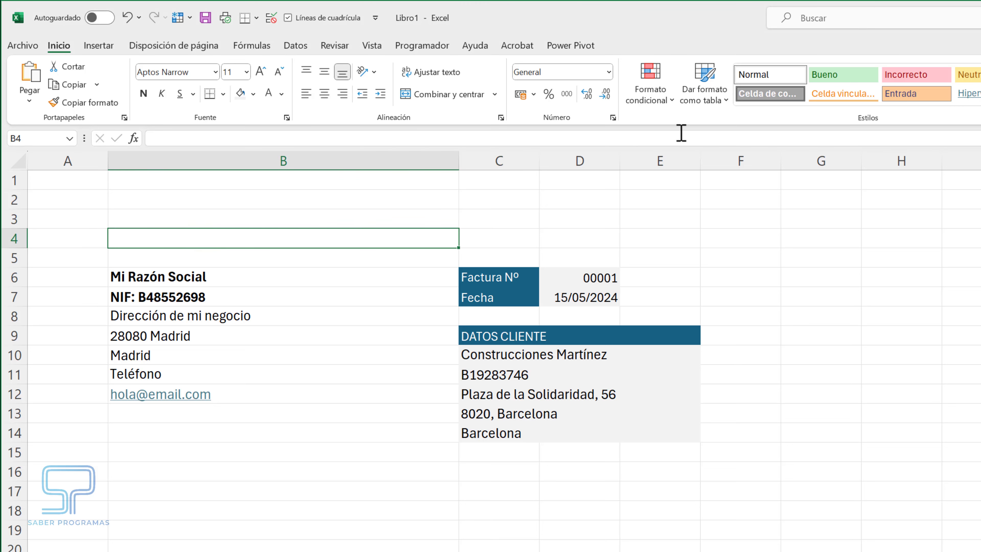
pyautogui.write('Factura')
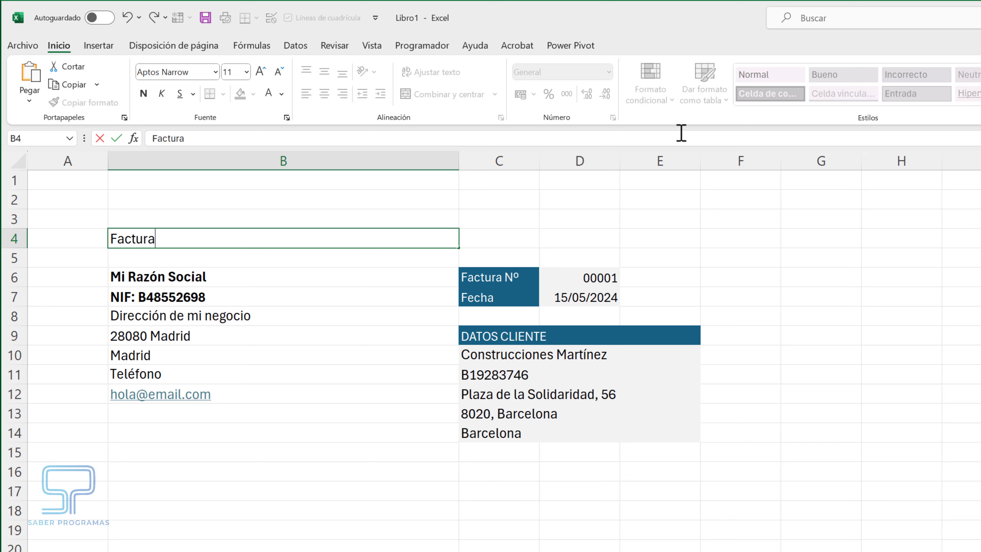
pyautogui.moveTo(158, 241); pyautogui.dragTo(81, 243)
pyautogui.click(268, 91)
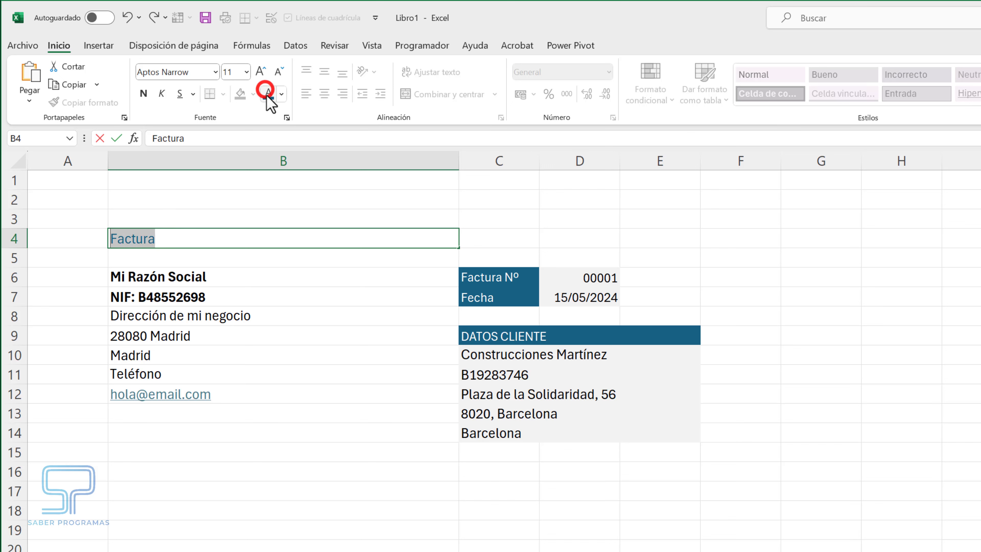
pyautogui.click(295, 502)
# Make the Factura title bold at font size 36.
pyautogui.click(148, 236)
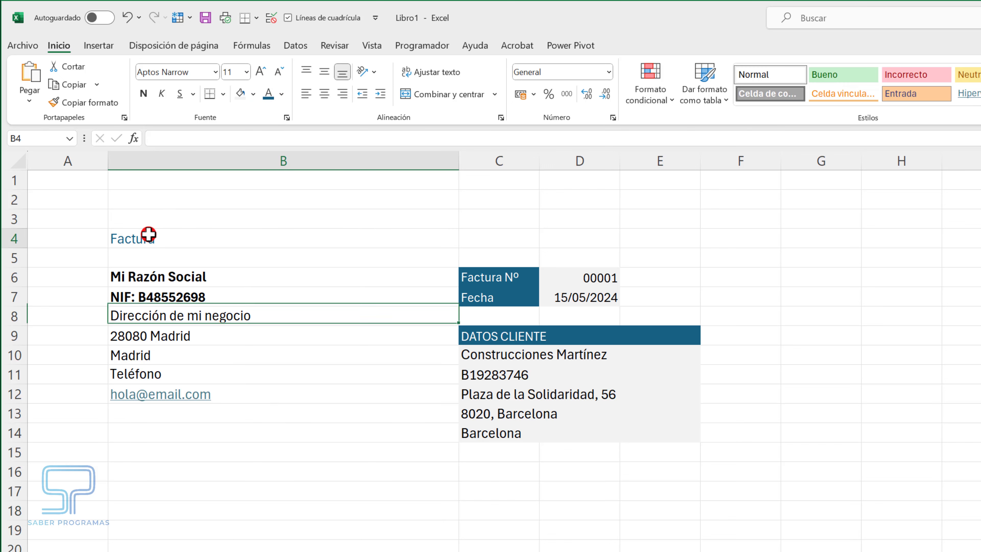
pyautogui.click(143, 94)
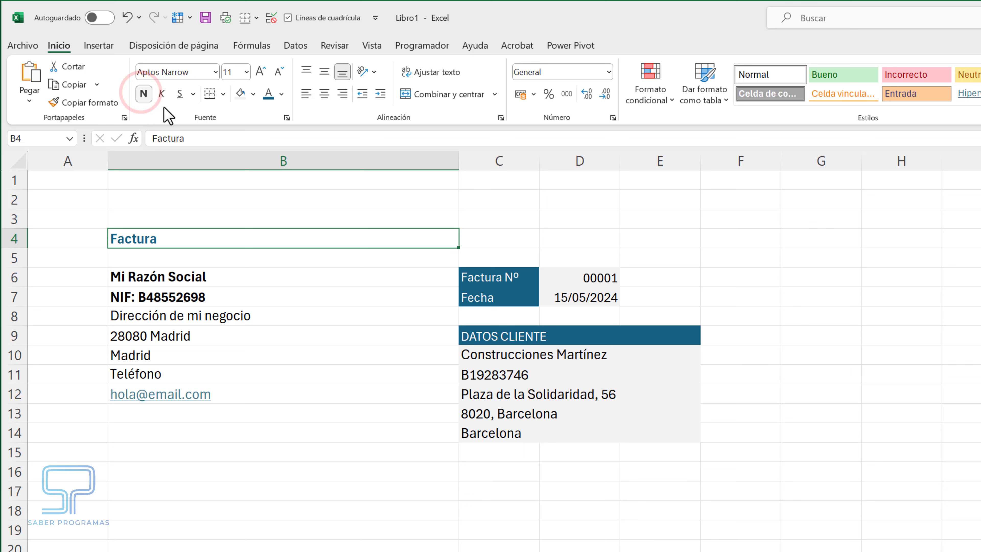
pyautogui.click(189, 236)
pyautogui.click(237, 71)
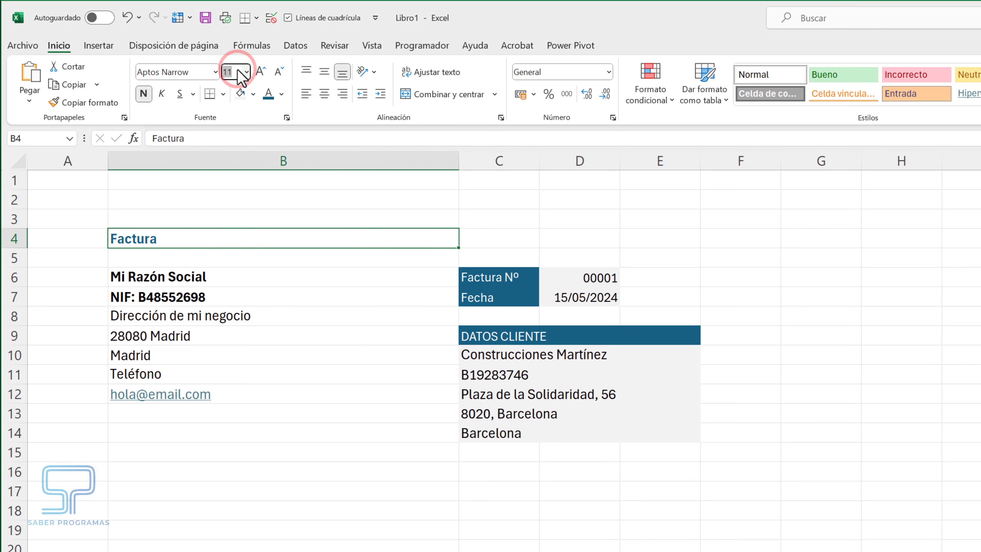
pyautogui.write('36')
pyautogui.press('Return')
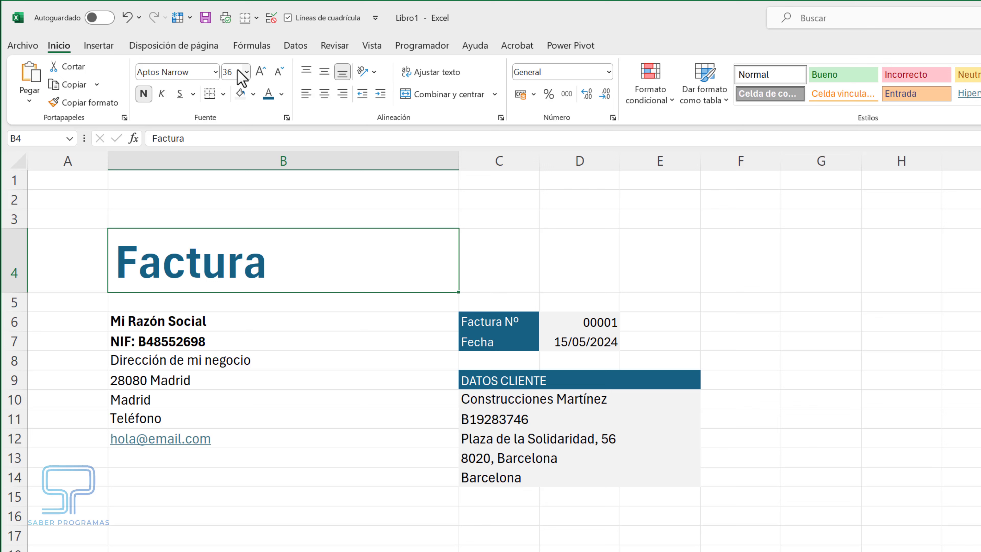
pyautogui.click(357, 547)
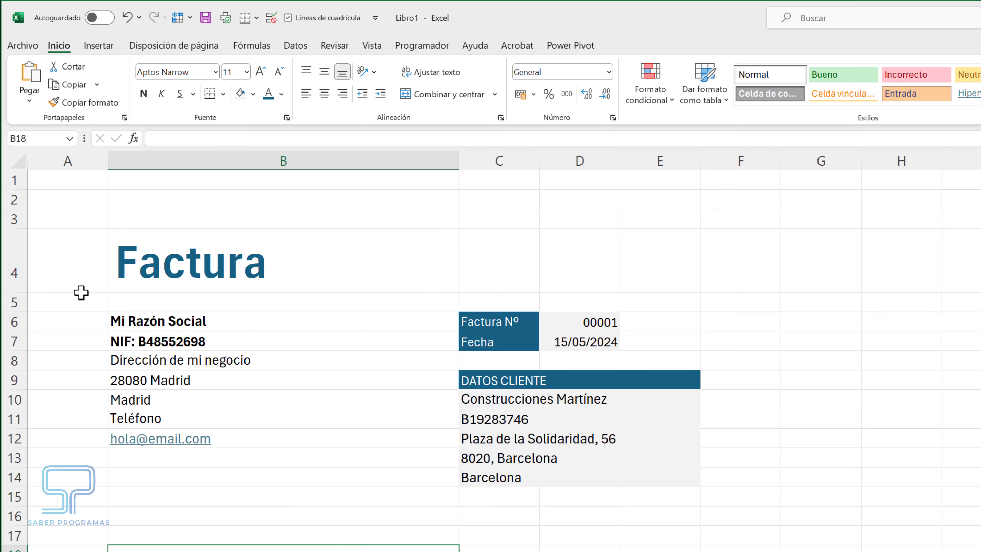
pyautogui.click(69, 289)
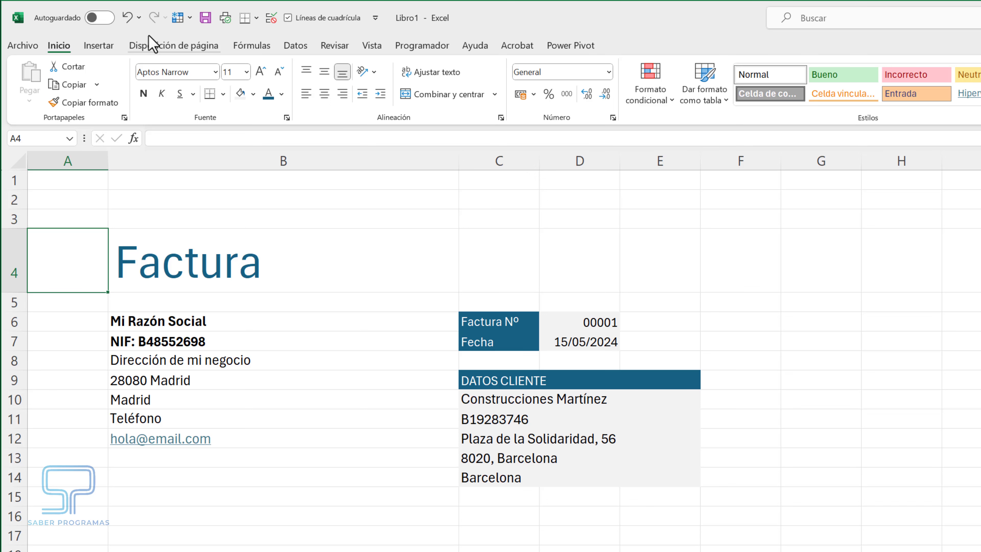
# Insert the picture lgoo-m.png from this device over the cells.
pyautogui.click(102, 45)
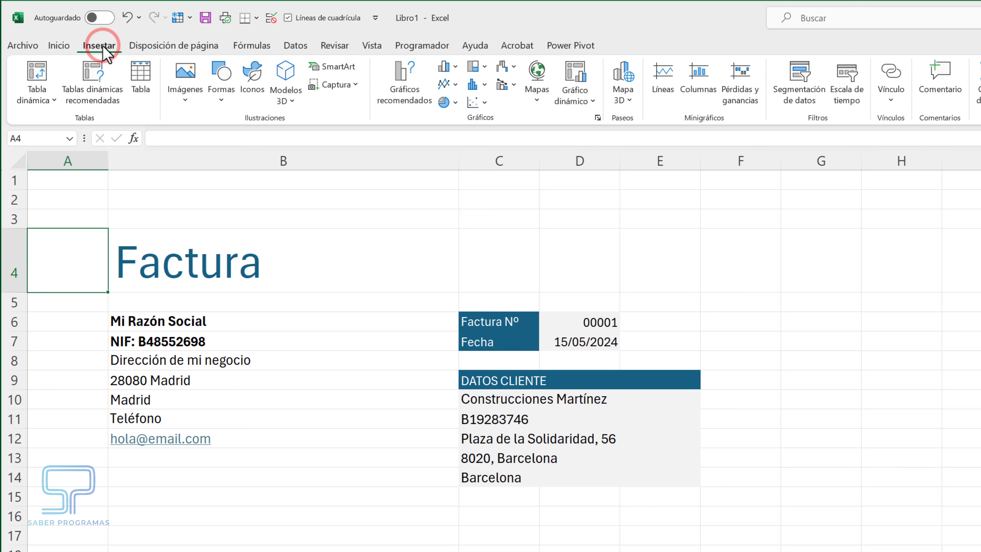
pyautogui.click(186, 108)
pyautogui.moveTo(228, 142)
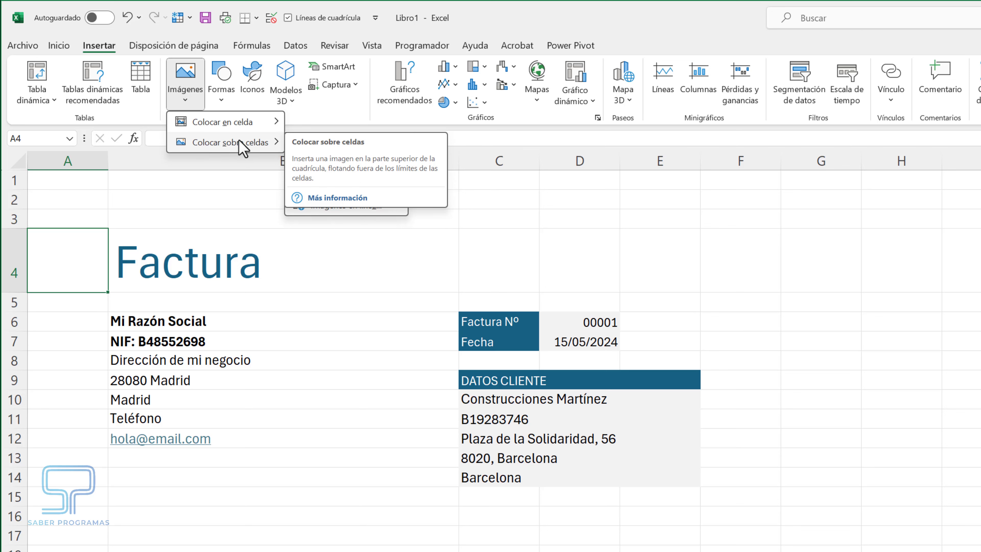
pyautogui.click(318, 167)
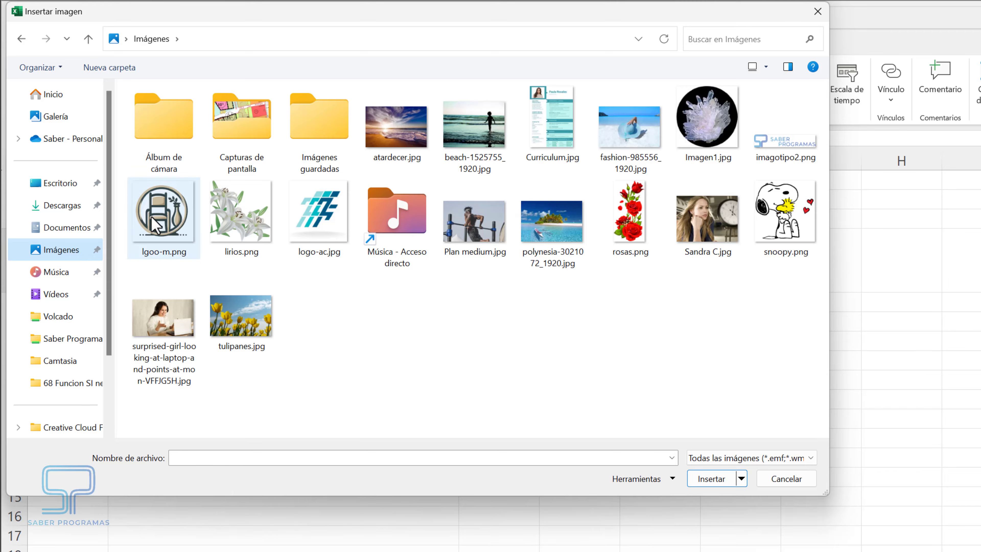
pyautogui.click(154, 223)
pyautogui.click(701, 486)
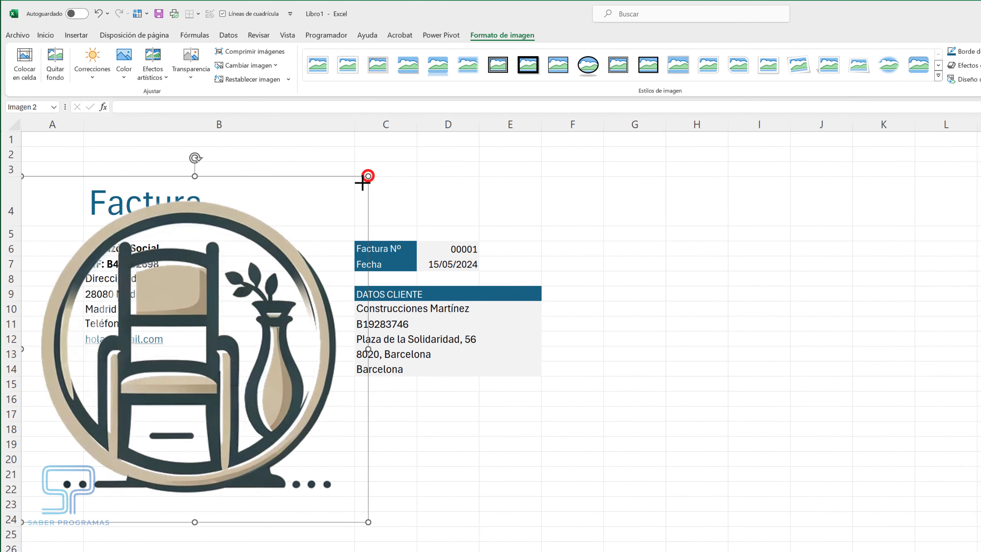
# Shrink the logo and move it beside the Factura title.
pyautogui.moveTo(371, 177); pyautogui.dragTo(111, 432)
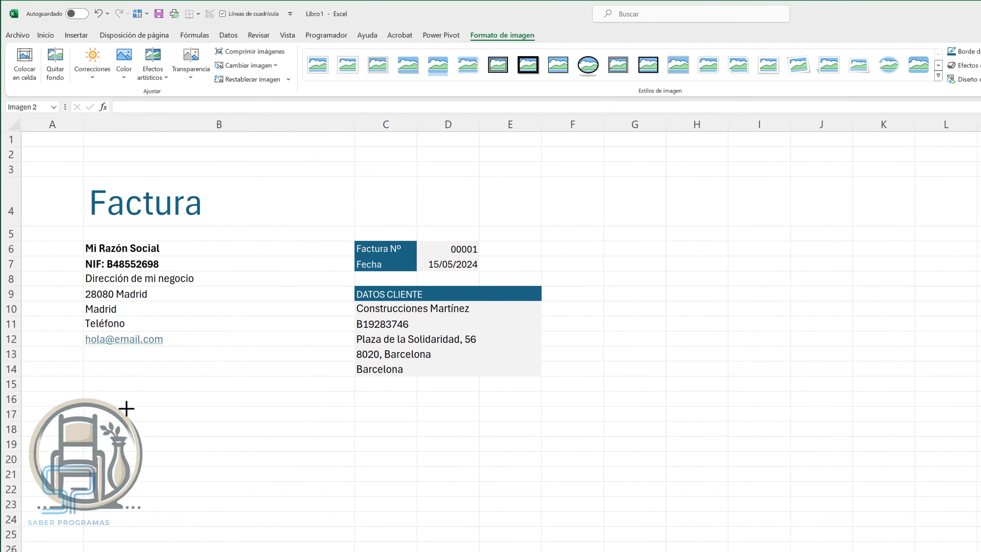
pyautogui.moveTo(81, 487)
pyautogui.mouseDown()
pyautogui.moveTo(81, 216)
pyautogui.moveTo(63, 200)
pyautogui.mouseUp()
pyautogui.click(107, 162)
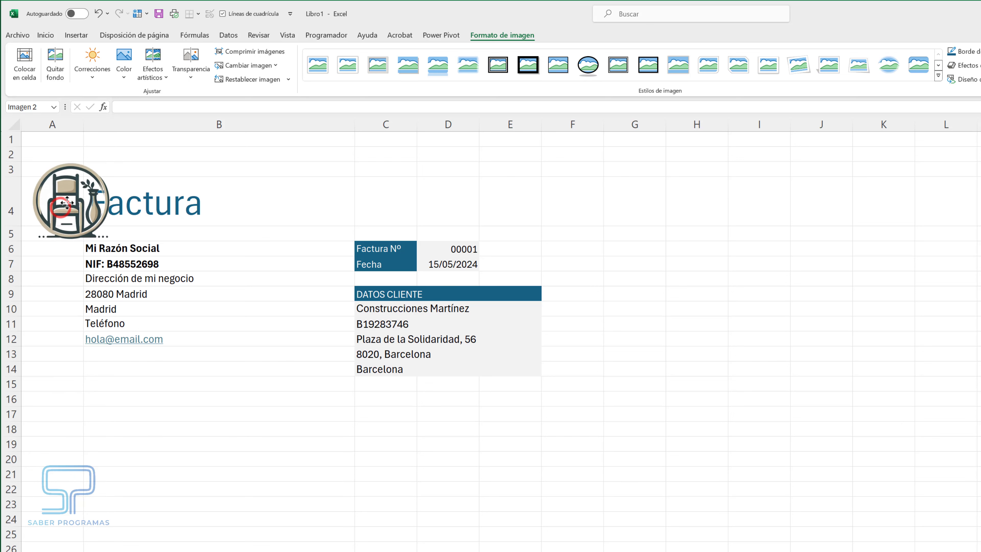
# Edit B4 so the Factura title sits further right.
pyautogui.click(158, 211)
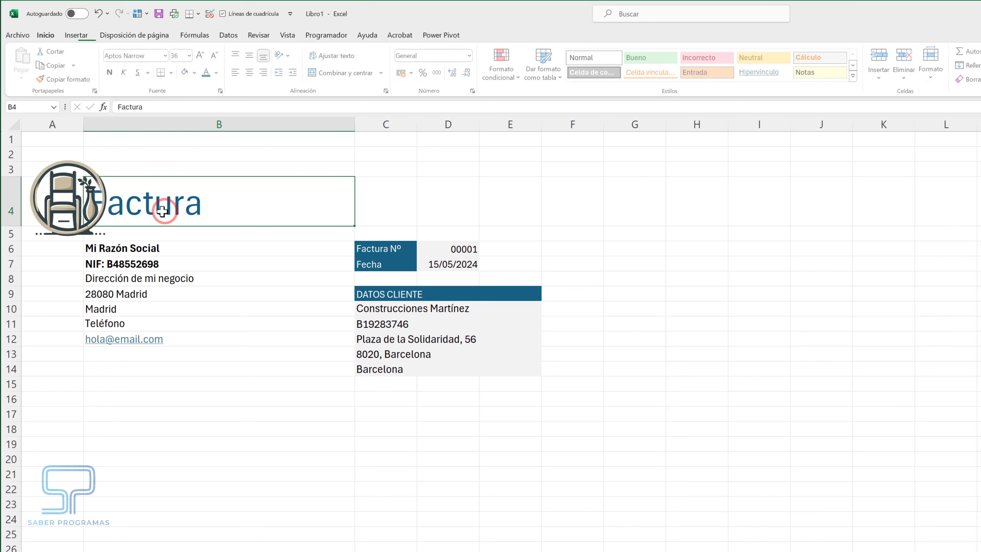
pyautogui.click(121, 106)
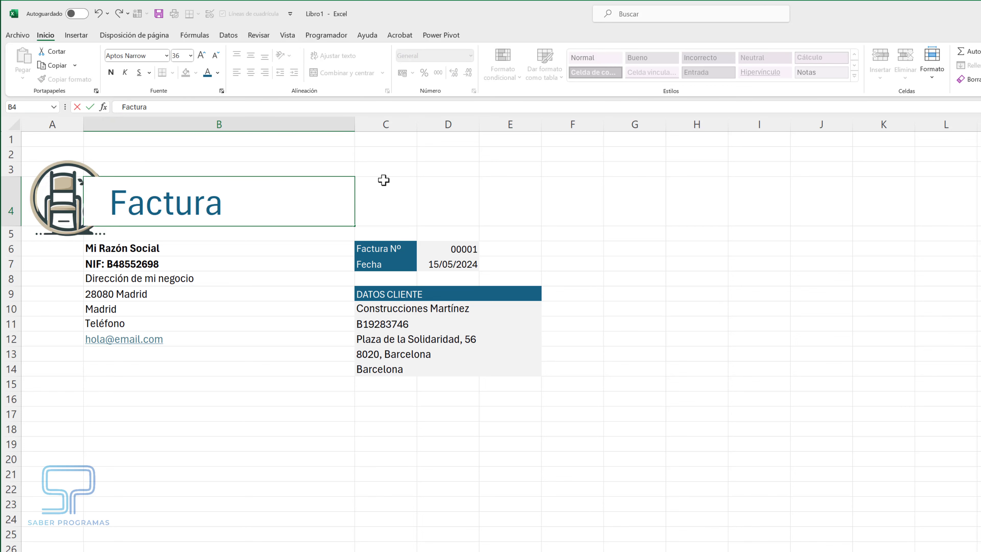
pyautogui.click(262, 543)
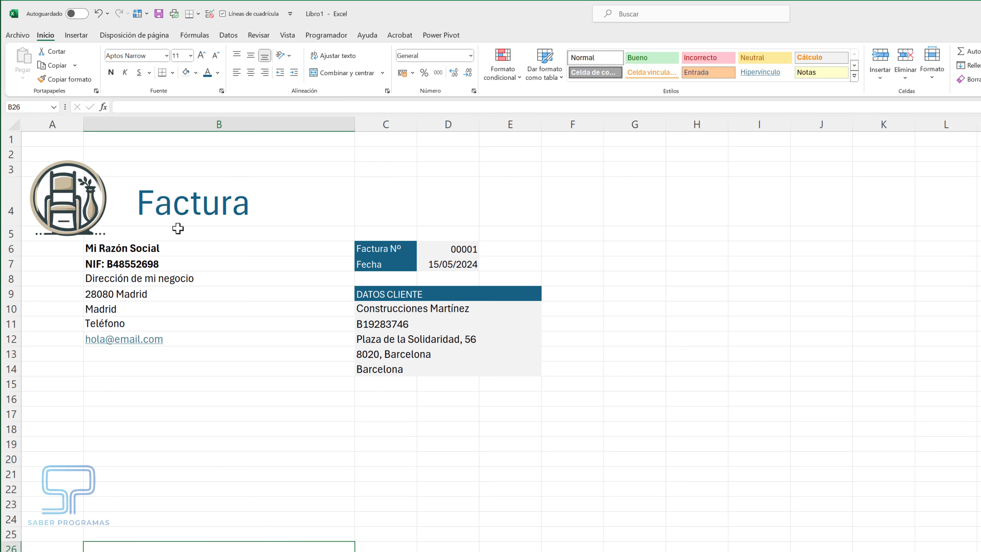
# Shrink the logo slightly and nudge it up beside the title.
pyautogui.click(92, 226)
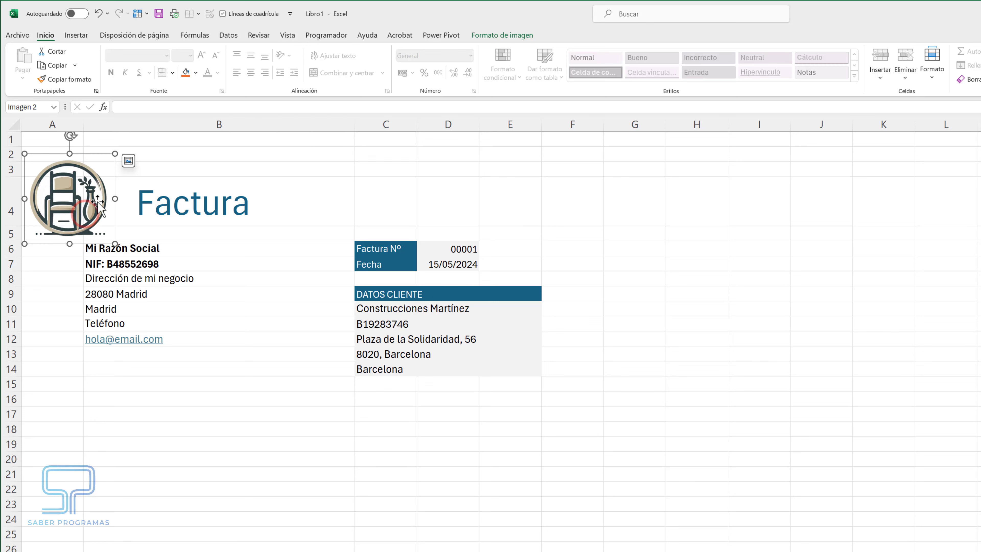
pyautogui.moveTo(114, 153); pyautogui.dragTo(107, 162)
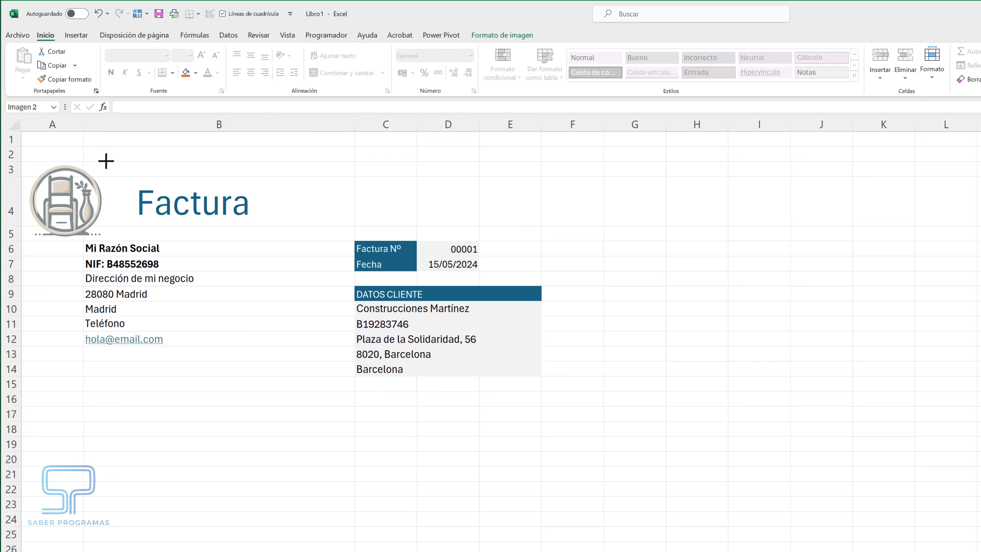
pyautogui.moveTo(77, 208); pyautogui.dragTo(74, 196)
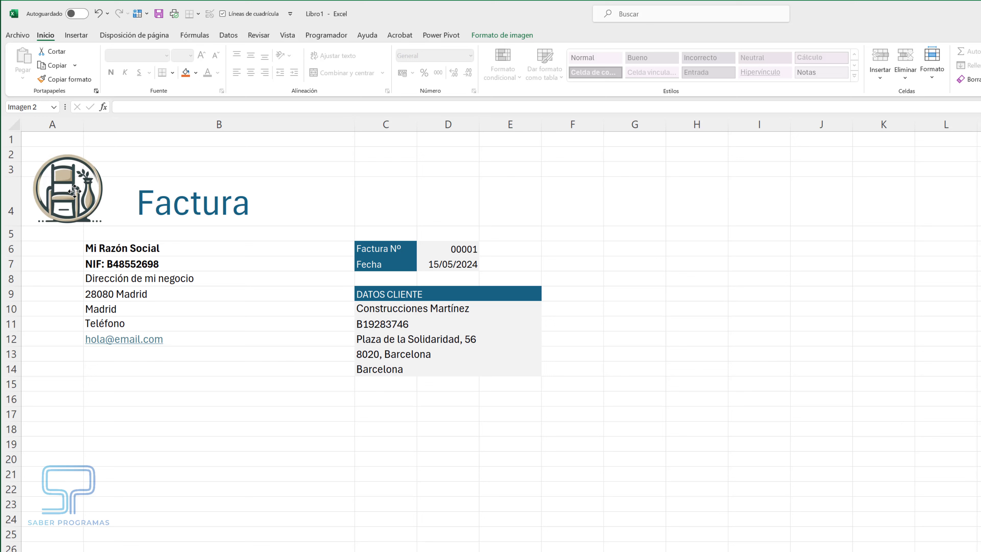
pyautogui.moveTo(74, 196); pyautogui.dragTo(74, 190)
pyautogui.click(278, 452)
pyautogui.click(562, 530)
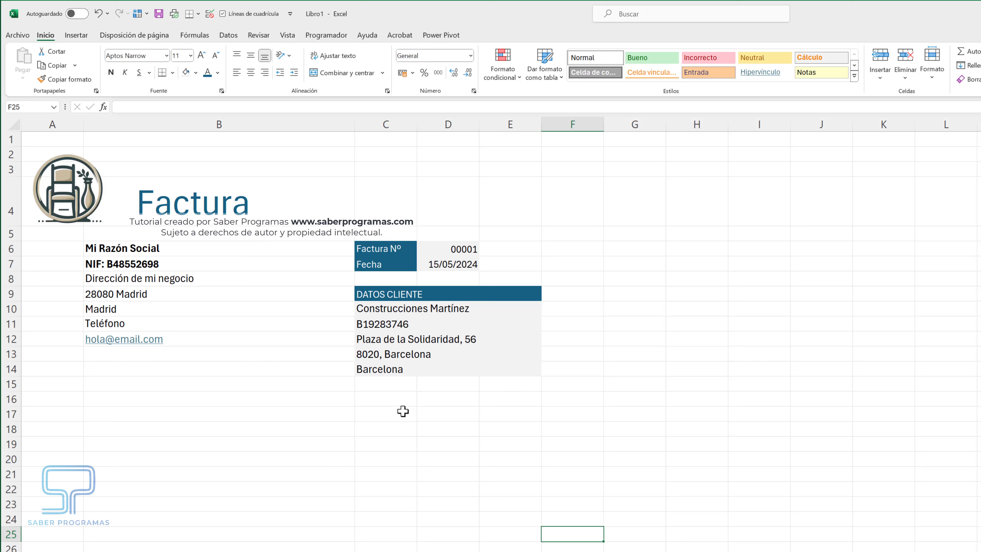
# Type the headings REF., DESCRIPCIÓN, UD. and PRECIO into A17 through D17.
pyautogui.click(43, 411)
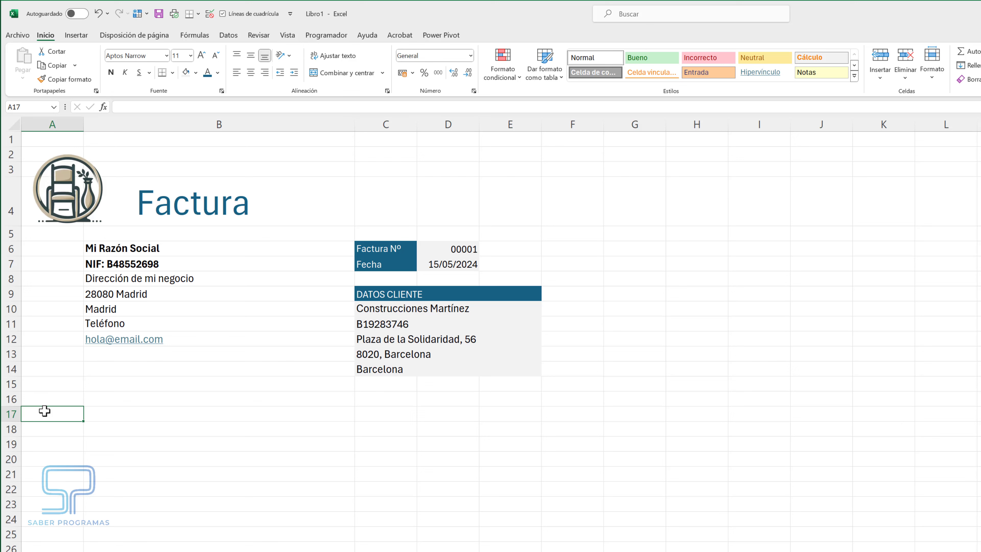
pyautogui.write('REF.')
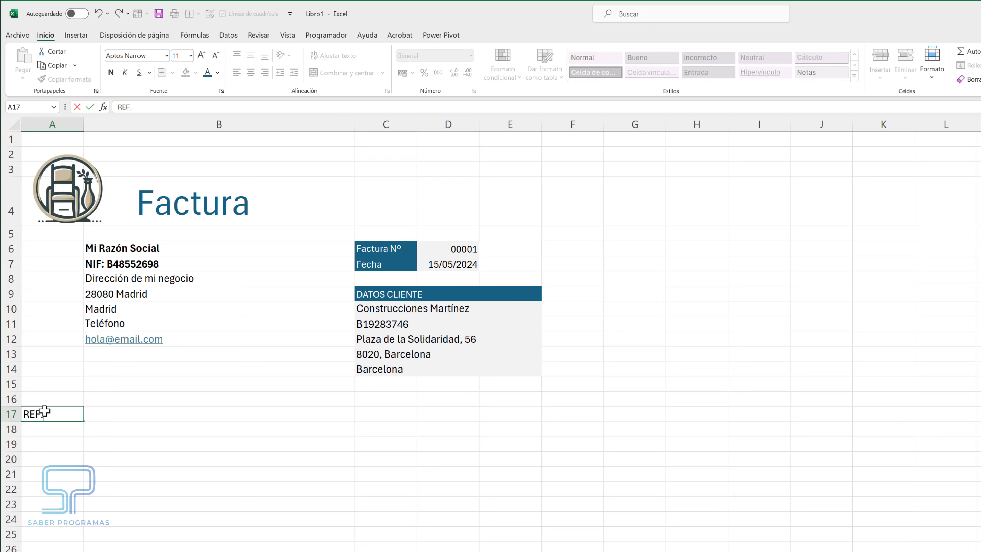
pyautogui.click(106, 413)
pyautogui.write('DESC')
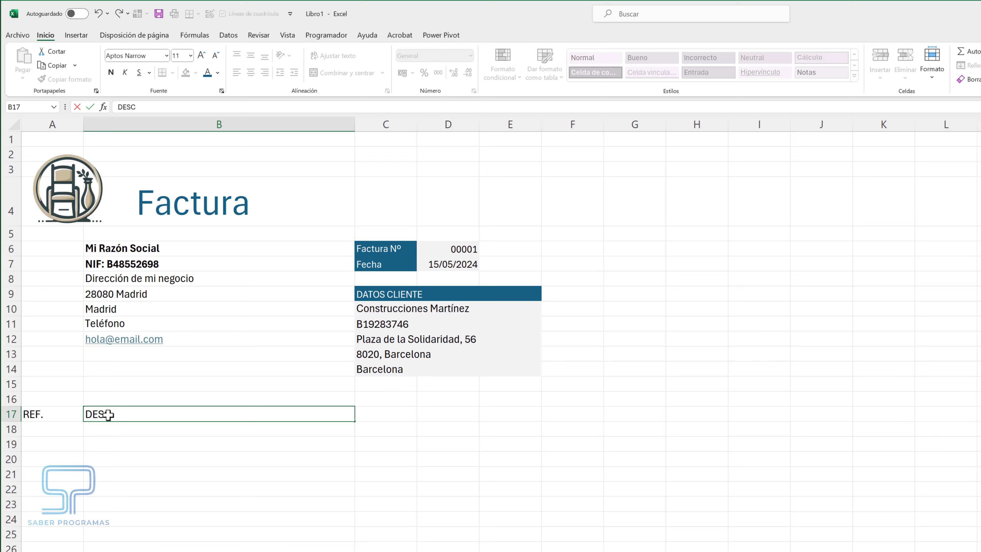
pyautogui.write('ÓN')
pyautogui.click(381, 413)
pyautogui.write('UD.')
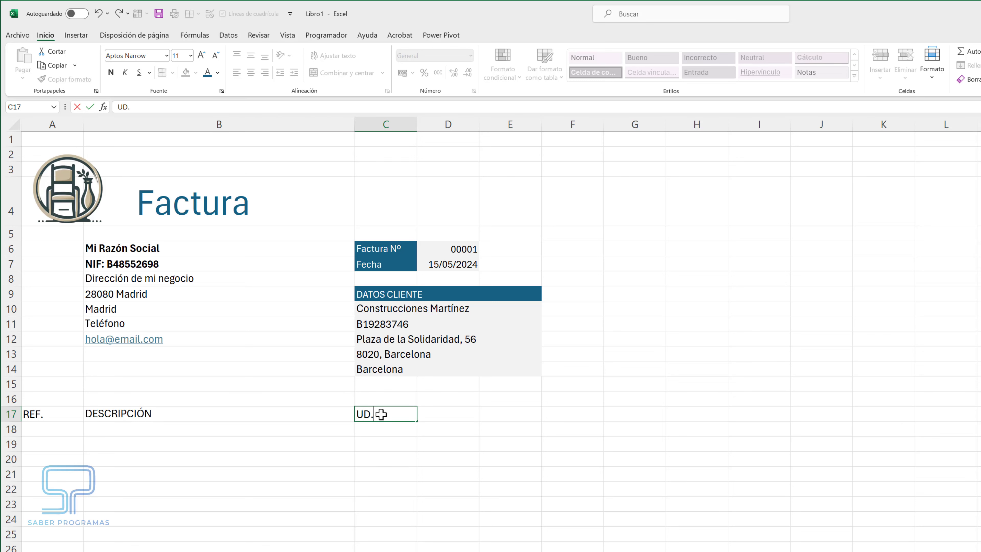
pyautogui.click(460, 413)
pyautogui.write('PRECIO')
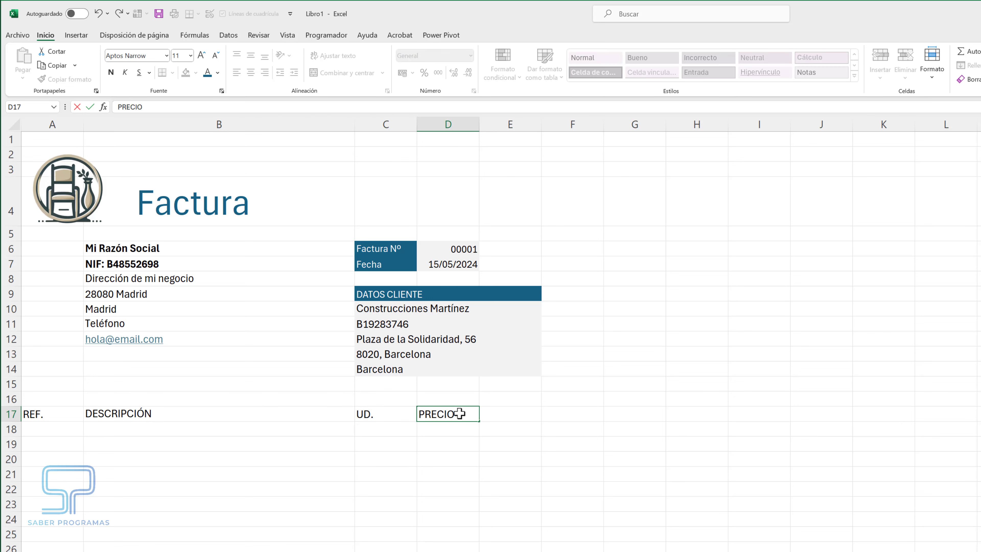
pyautogui.click(497, 415)
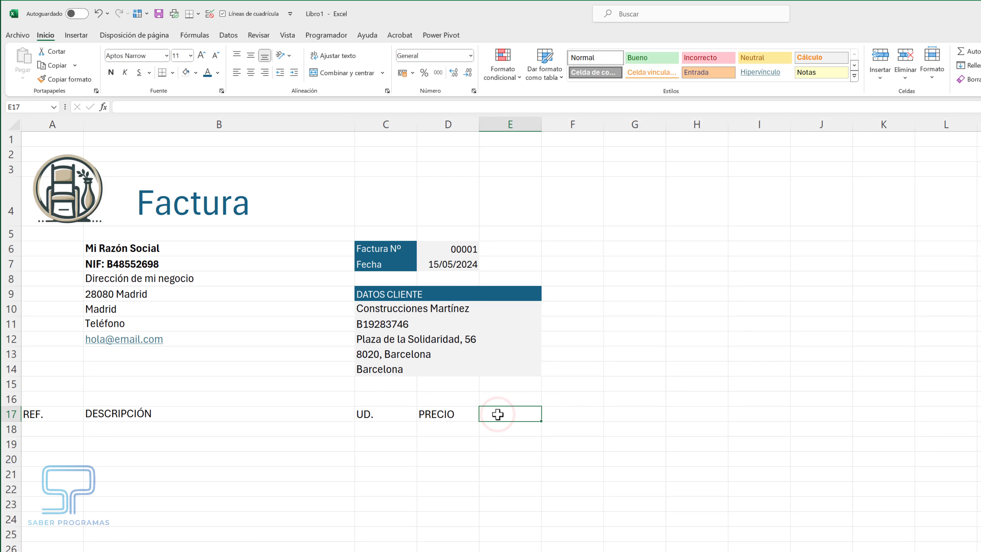
# Finish the IMPORTE heading and give A17:E17 a dark blue fill with bold white 10-point text.
pyautogui.write('IMPORTE')
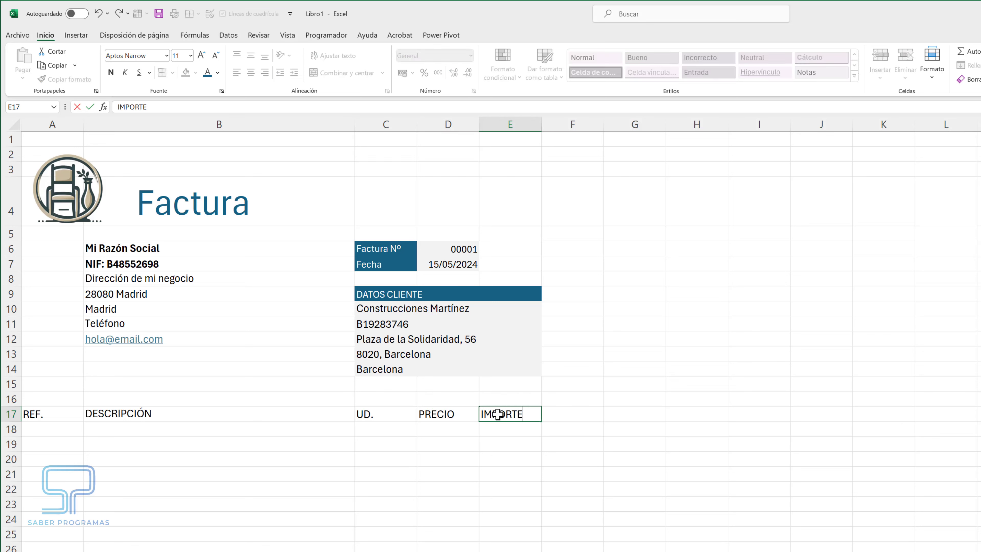
pyautogui.click(383, 533)
pyautogui.moveTo(33, 414); pyautogui.dragTo(512, 412)
pyautogui.click(196, 72)
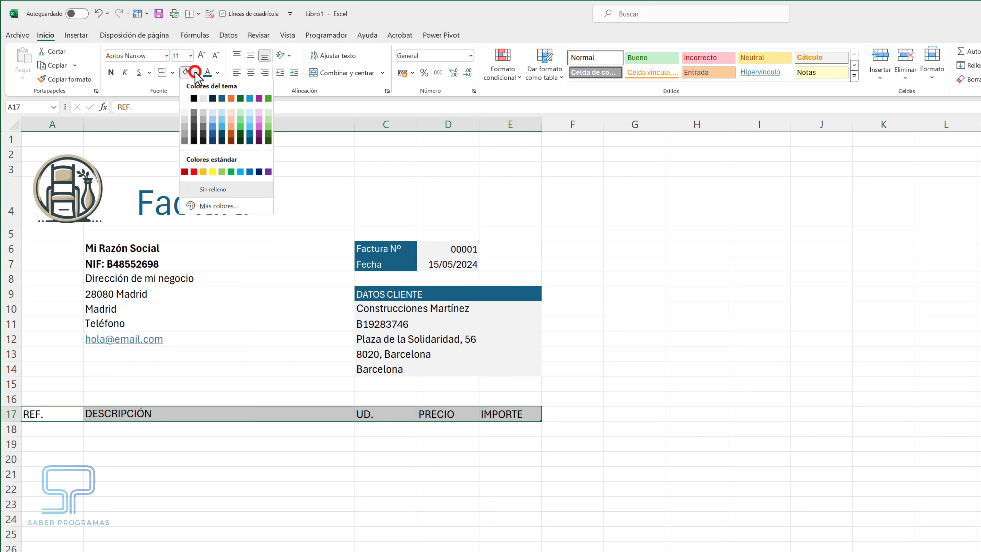
pyautogui.click(221, 98)
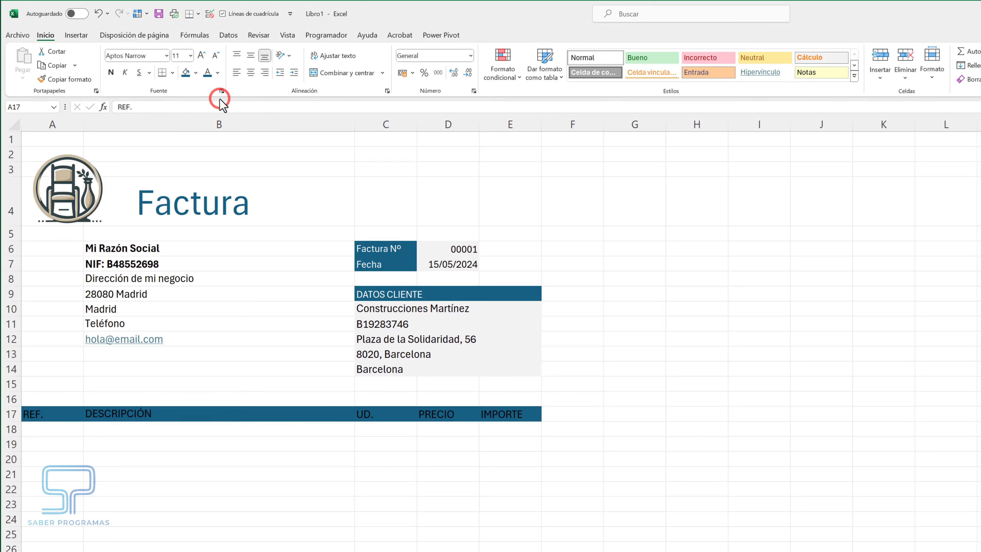
pyautogui.click(218, 73)
pyautogui.click(207, 114)
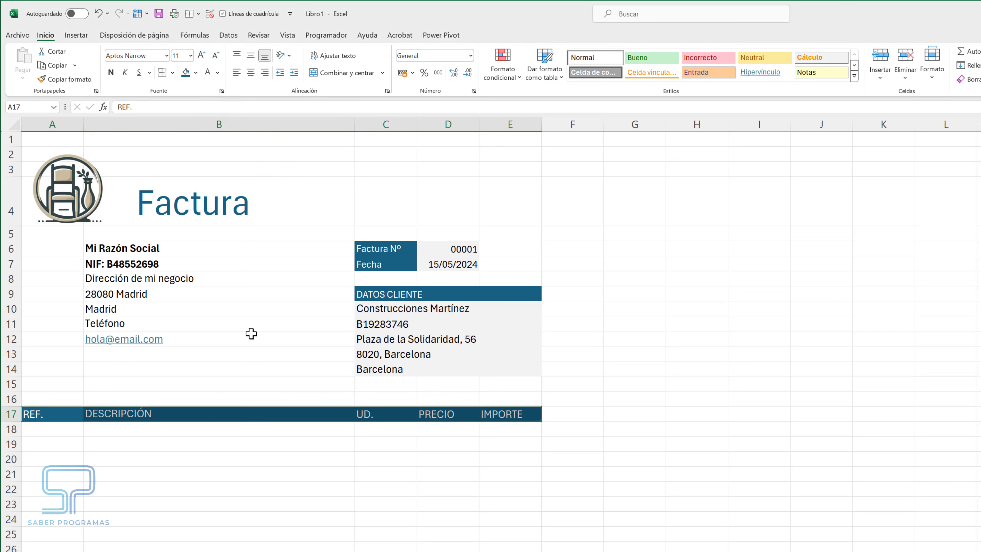
pyautogui.click(111, 73)
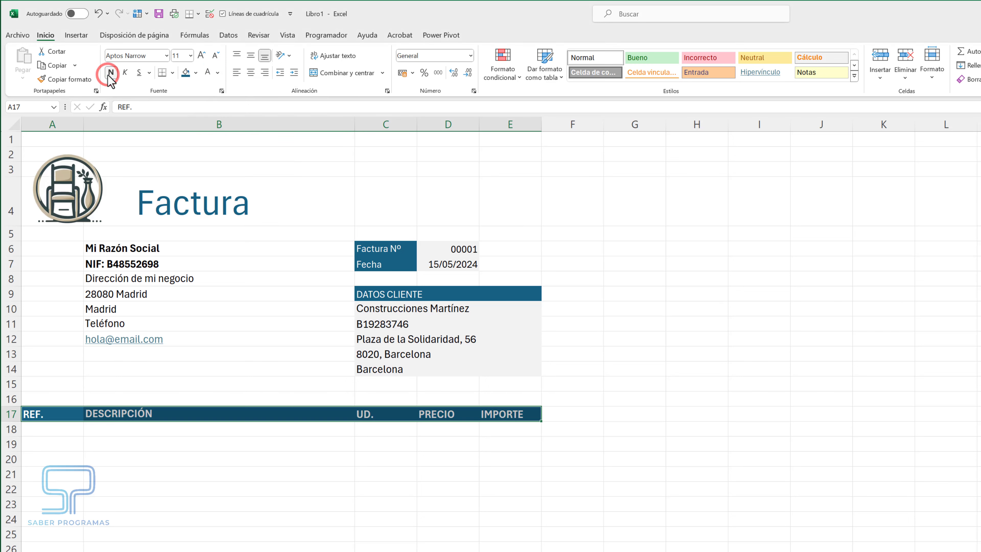
pyautogui.click(216, 55)
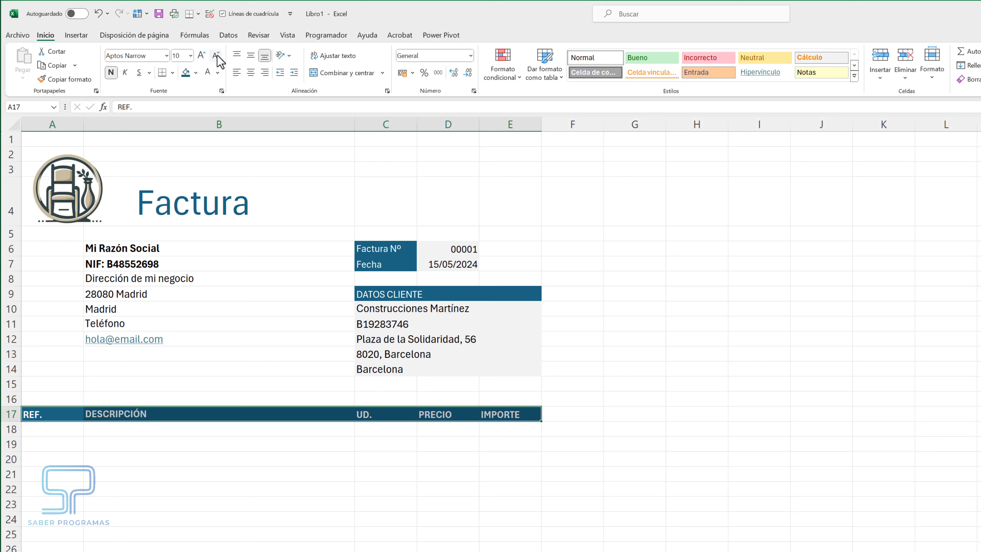
# Centre the REF. heading and the UD., PRECIO and IMPORTE headings.
pyautogui.click(131, 472)
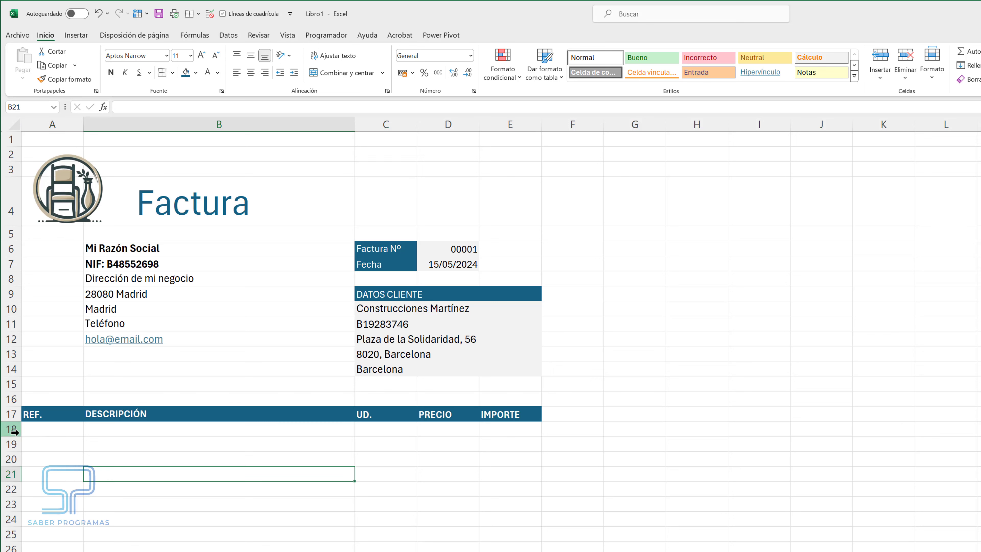
pyautogui.click(37, 419)
pyautogui.click(250, 72)
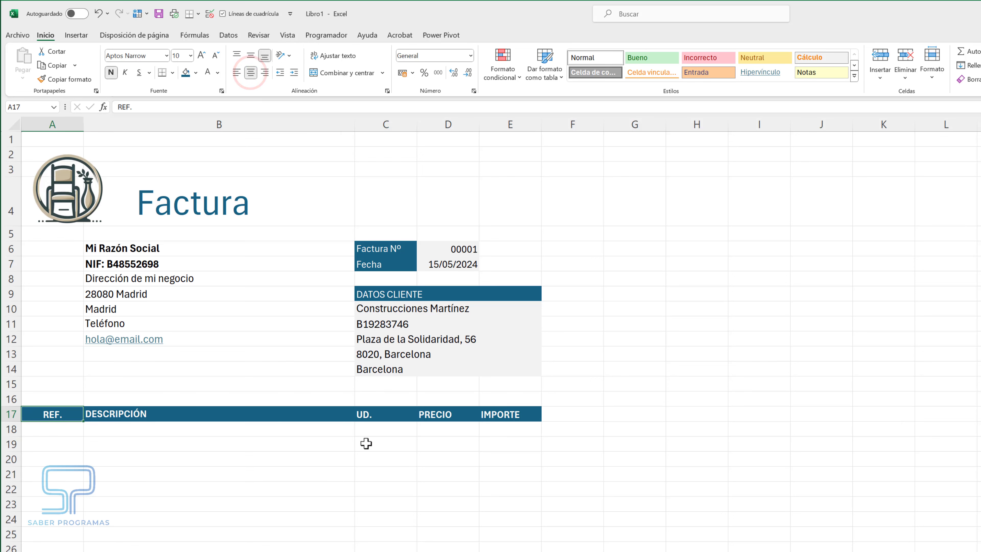
pyautogui.moveTo(365, 417); pyautogui.dragTo(510, 416)
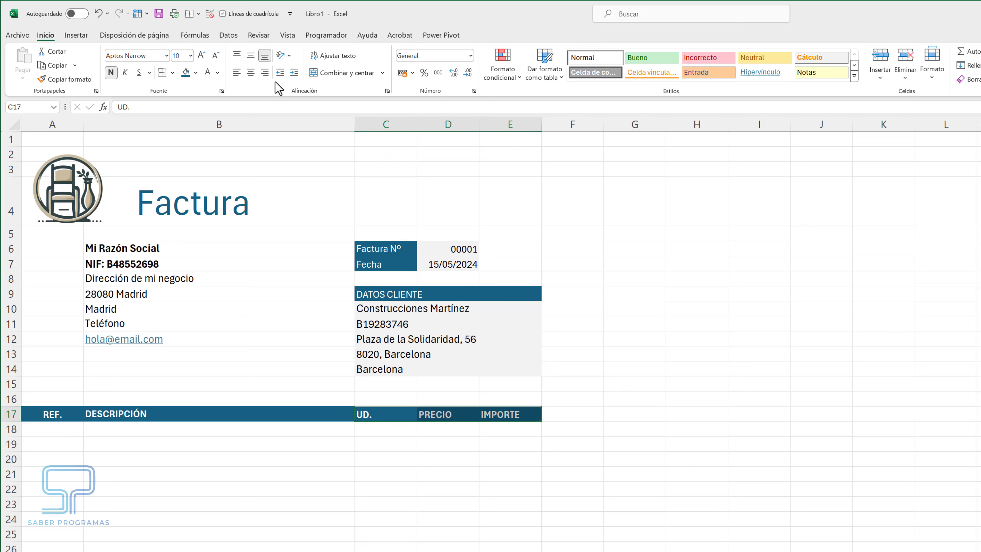
pyautogui.click(251, 73)
pyautogui.click(384, 486)
pyautogui.click(289, 548)
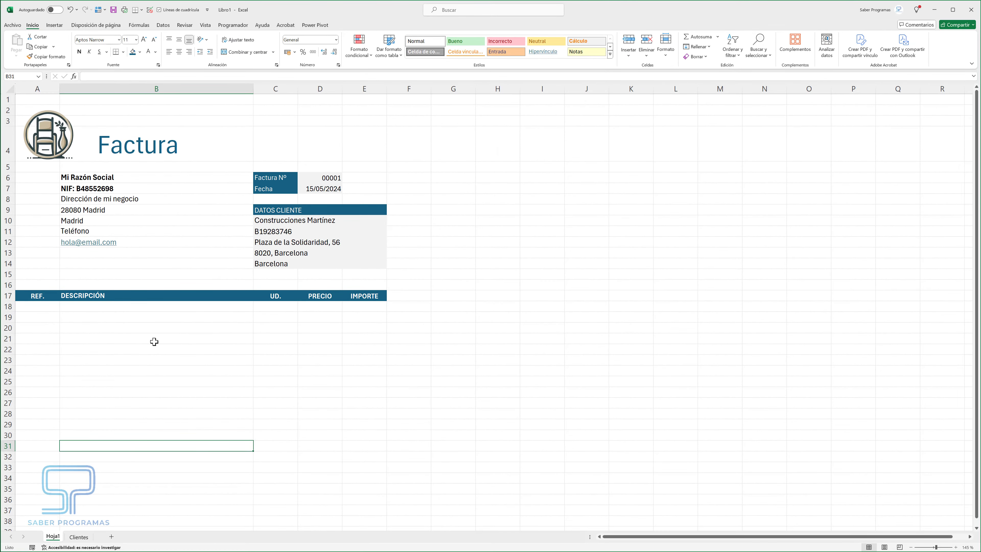
# Insert a new worksheet and move it after the Clientes sheet.
pyautogui.click(111, 538)
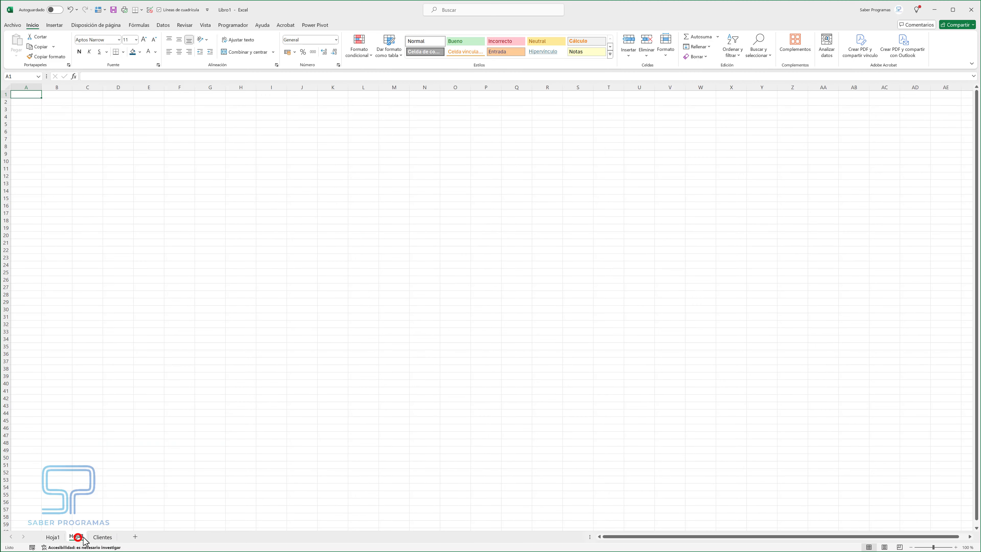
pyautogui.moveTo(83, 538); pyautogui.dragTo(104, 545)
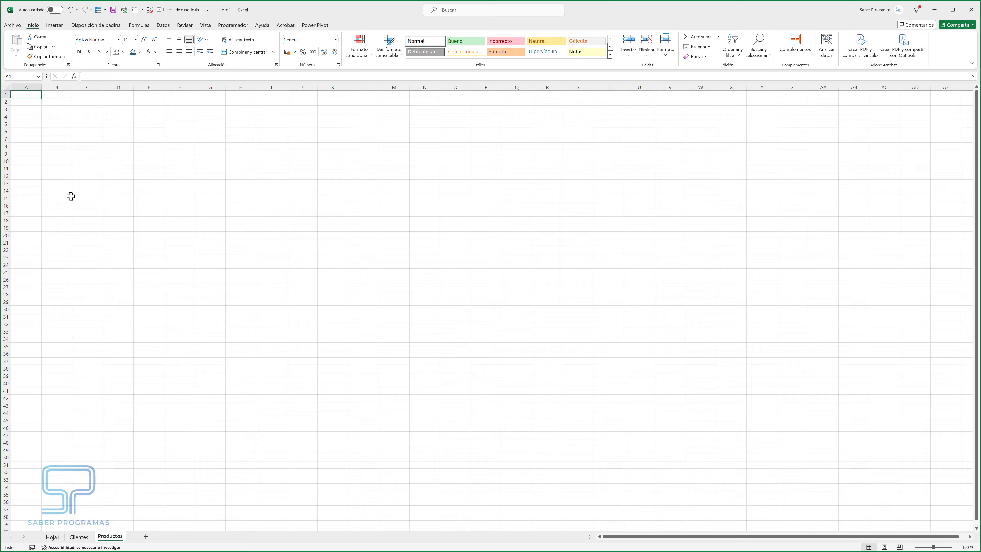
pyautogui.keyDown('ctrl'); pyautogui.scroll(2, 71, 196); pyautogui.keyUp('ctrl')
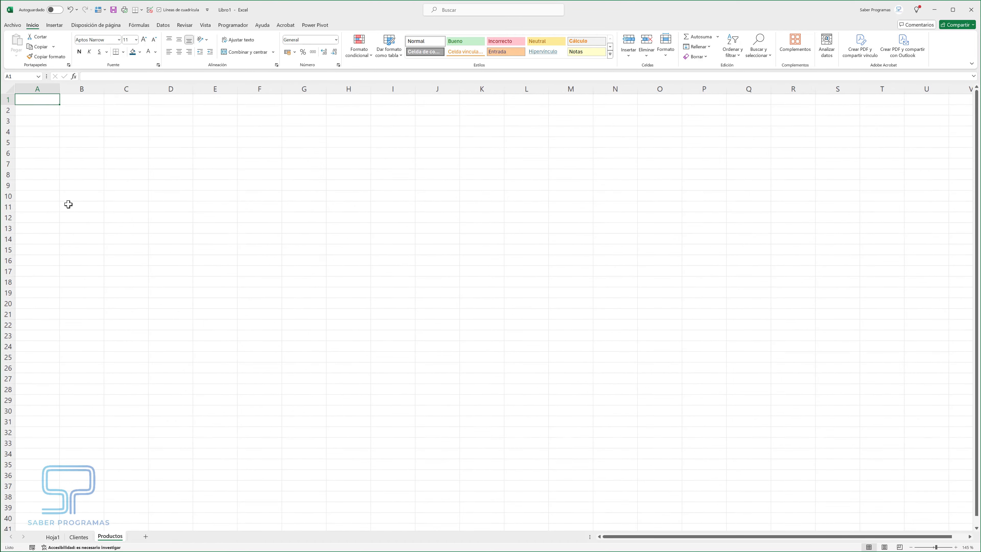
pyautogui.keyDown('ctrl'); pyautogui.scroll(2, 70, 201); pyautogui.keyUp('ctrl')
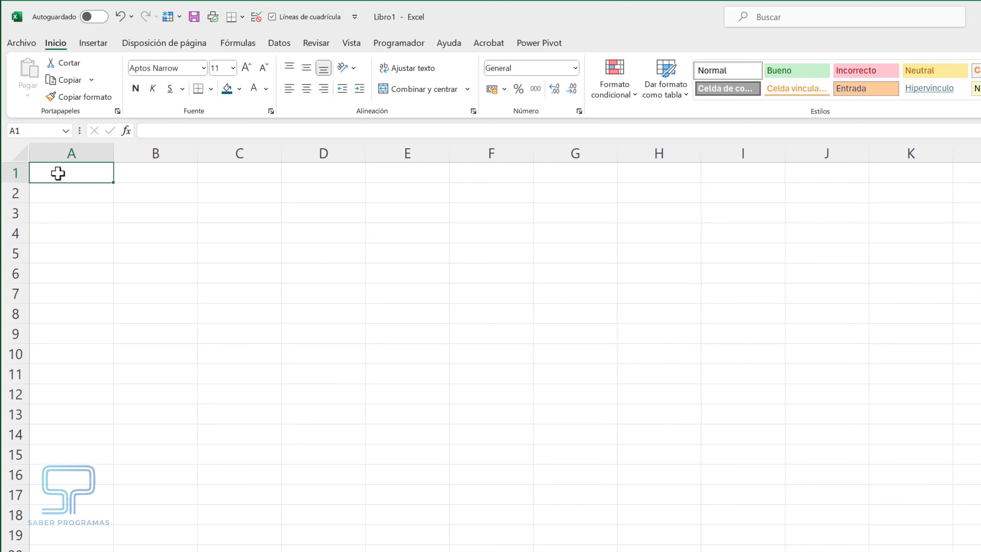
# Add the Referencia and Precio column headings to the product sheet.
pyautogui.doubleClick(58, 174)
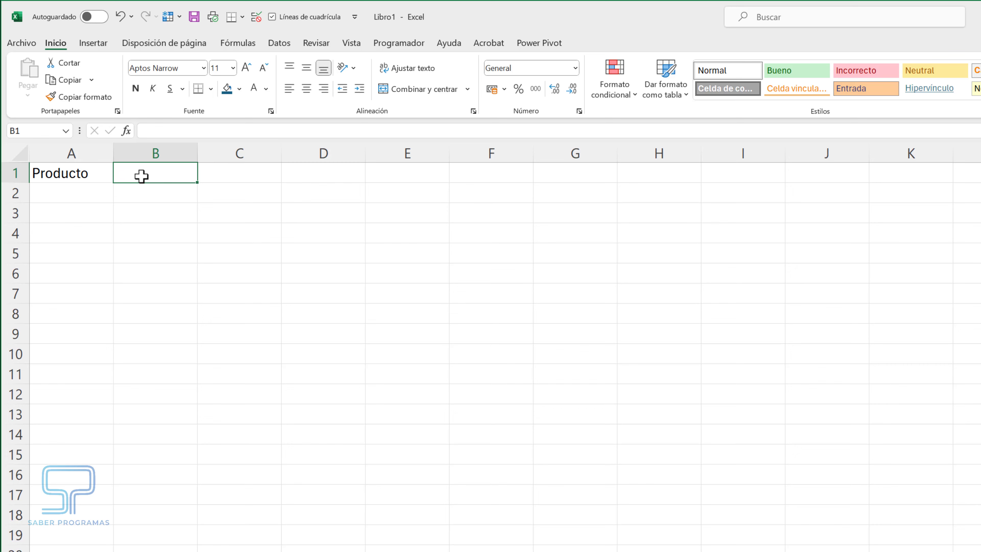
pyautogui.write('Referen')
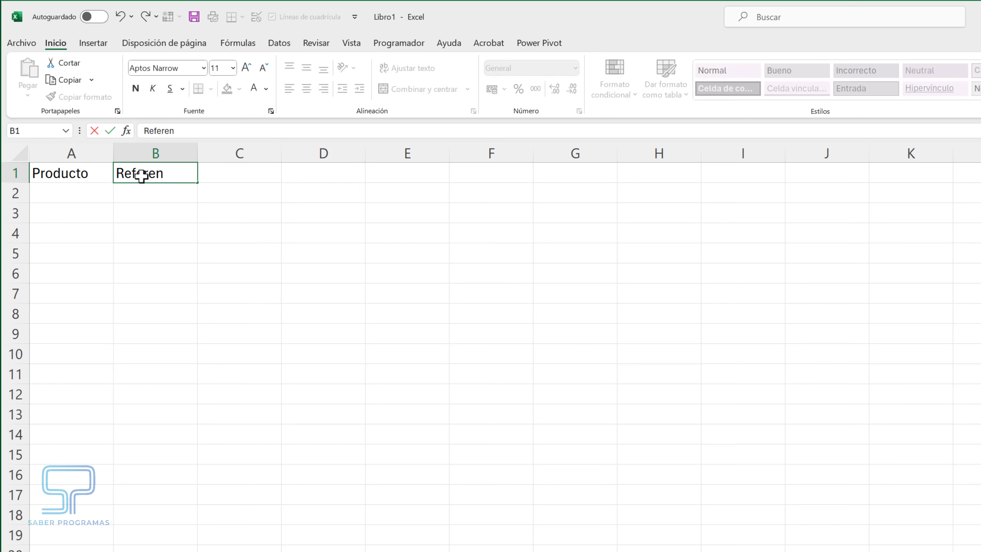
pyautogui.write('cia')
pyautogui.click(239, 172)
pyautogui.write('Precio')
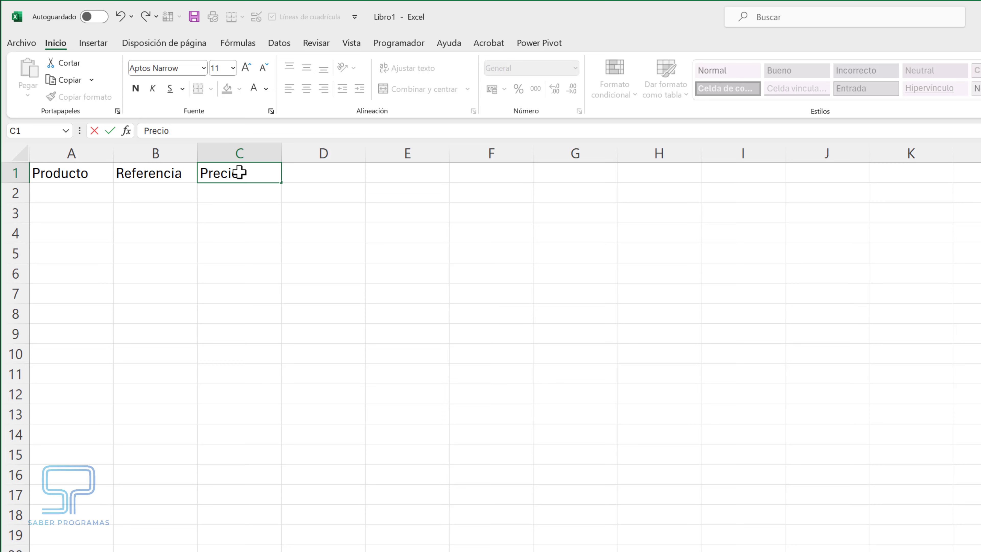
pyautogui.click(156, 246)
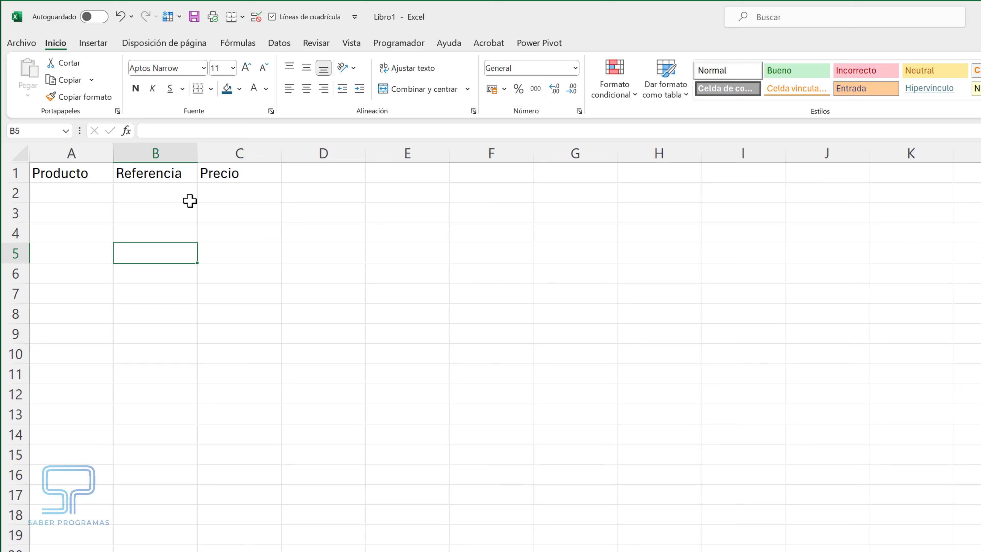
pyautogui.click(166, 197)
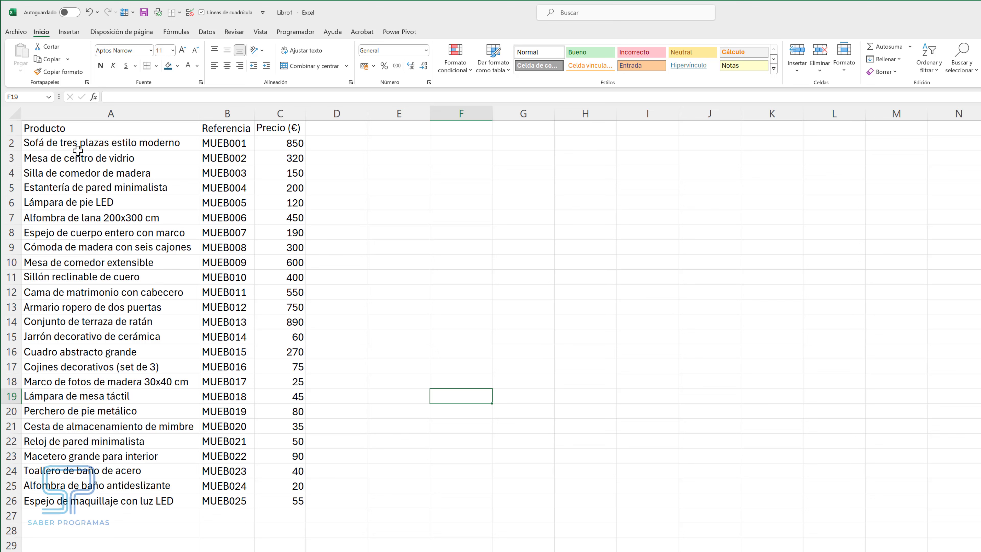
# Make the Producto, Referencia and Precio header row bold.
pyautogui.moveTo(46, 131); pyautogui.dragTo(259, 130)
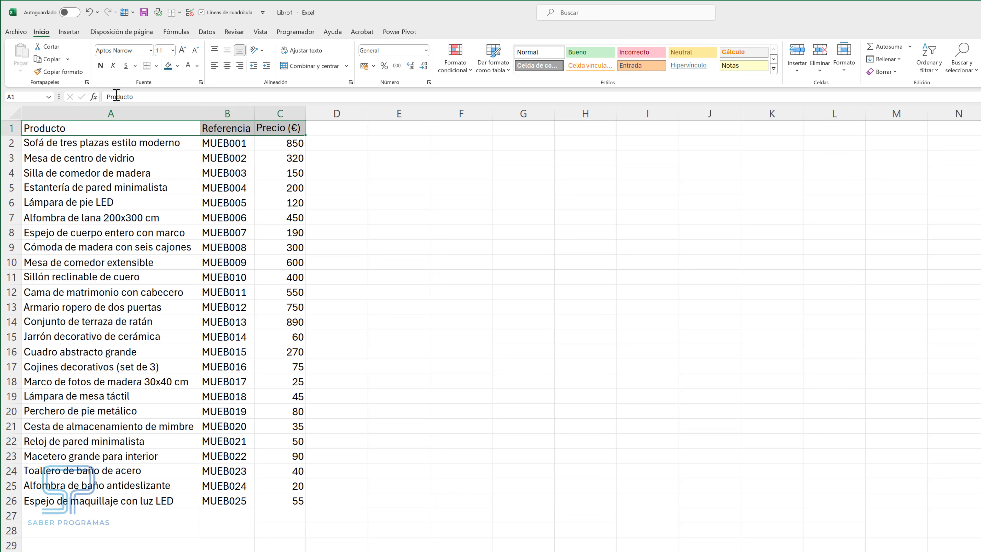
pyautogui.click(101, 66)
pyautogui.click(456, 293)
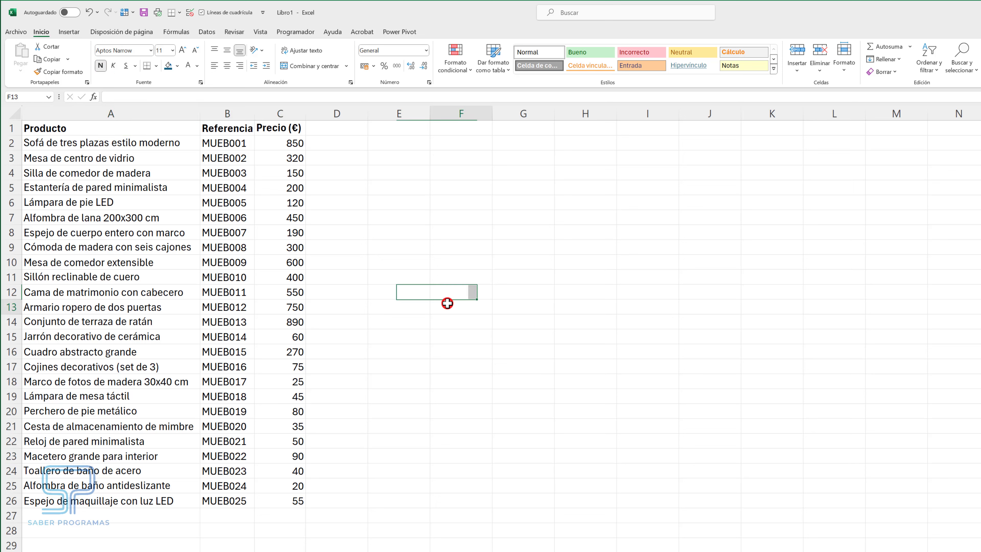
# Convert the product list into a table with a light grey banded style.
pyautogui.click(195, 322)
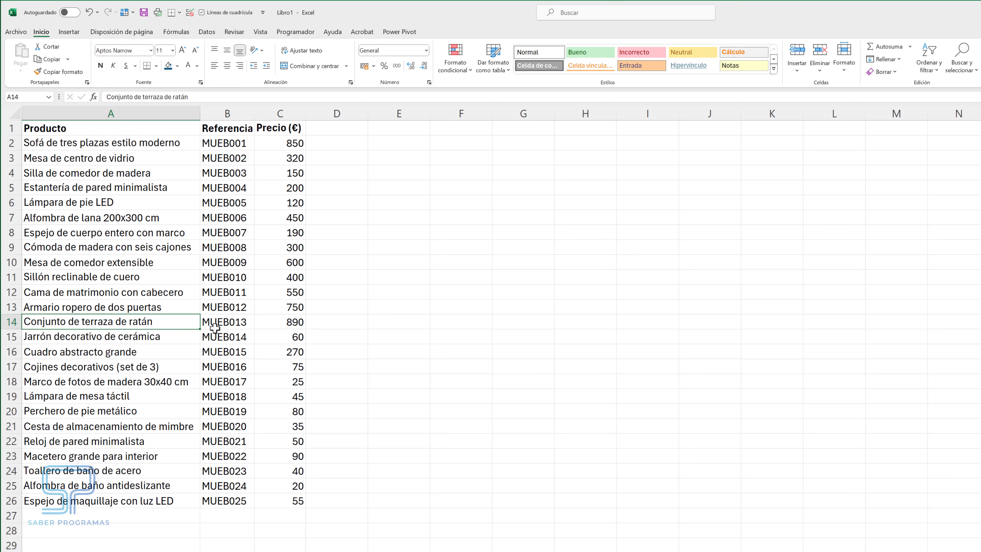
pyautogui.hotkey('ctrl', 't')
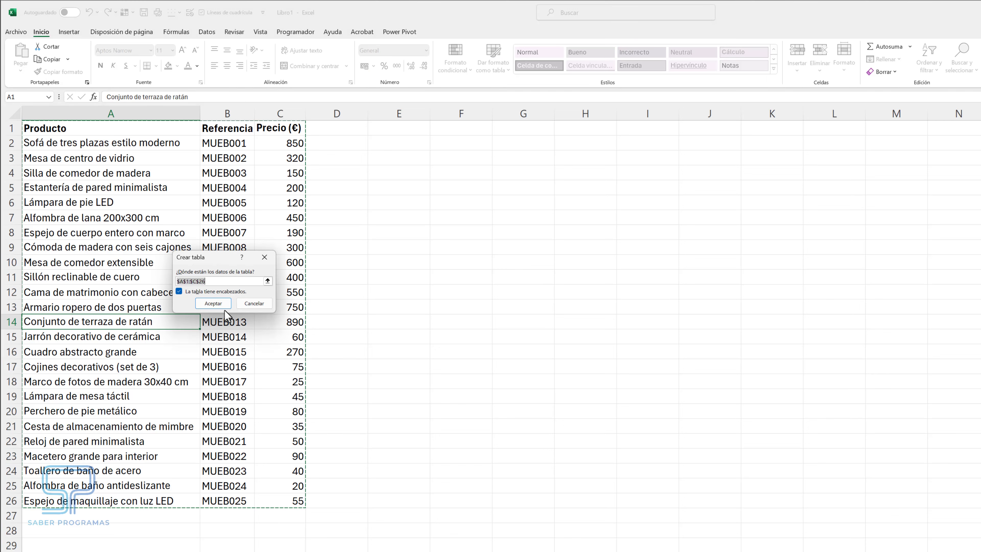
pyautogui.click(206, 304)
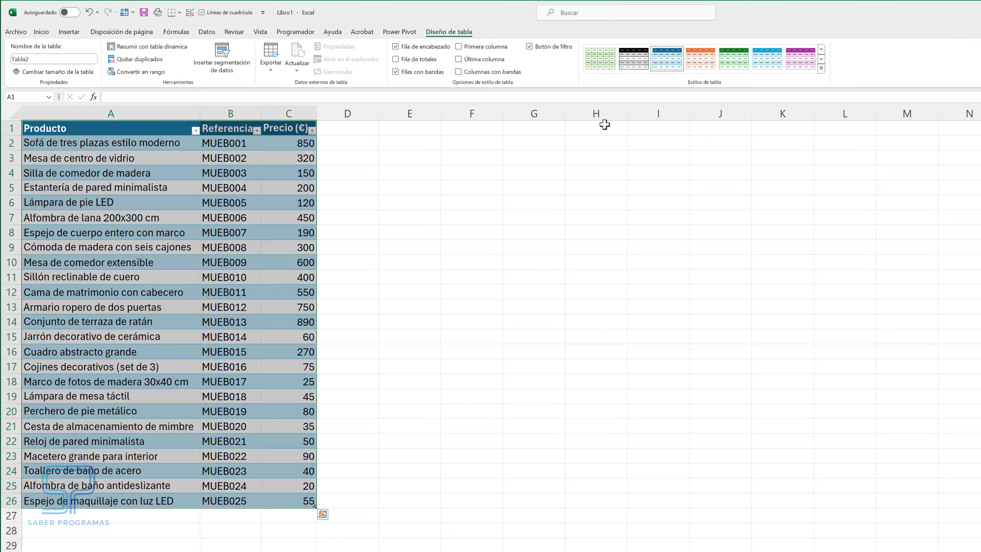
pyautogui.click(821, 68)
pyautogui.click(632, 76)
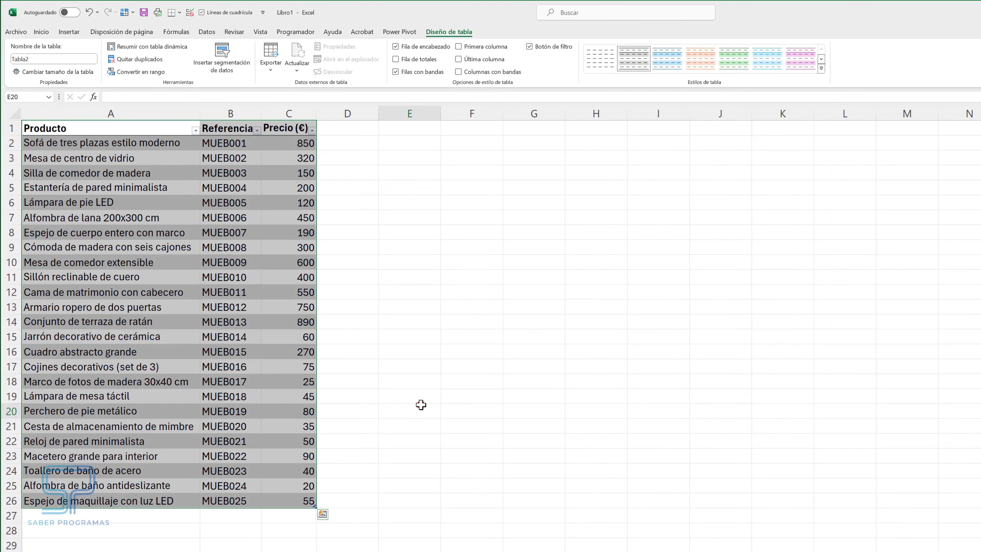
pyautogui.click(415, 409)
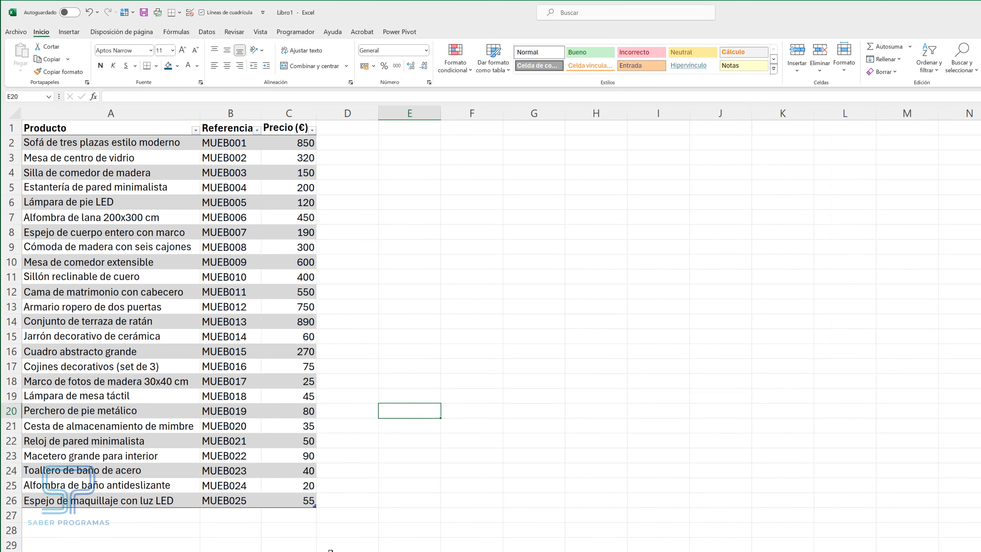
pyautogui.click(329, 549)
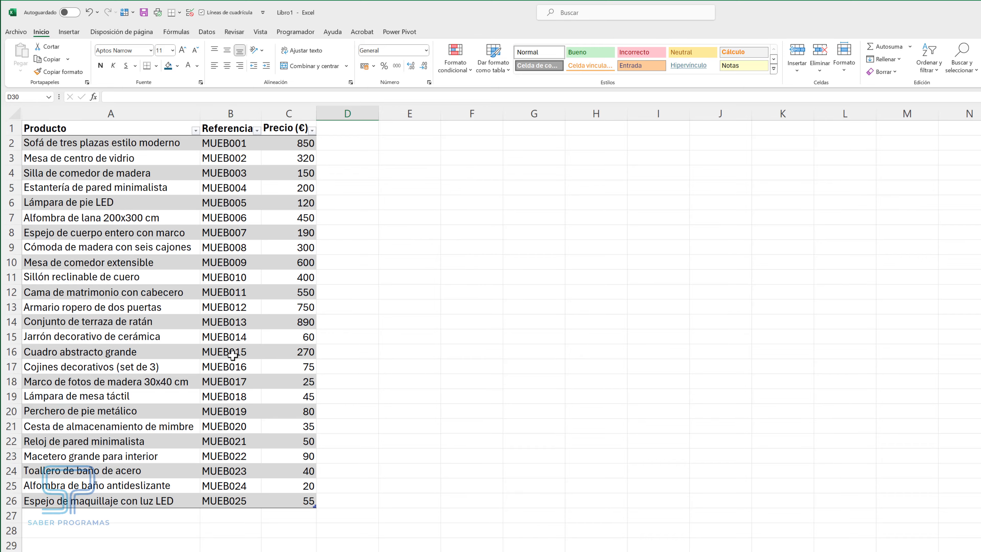
# Add list validation to invoice cell B18 using Productos!$A$2:$A$26 as the source.
pyautogui.click(53, 537)
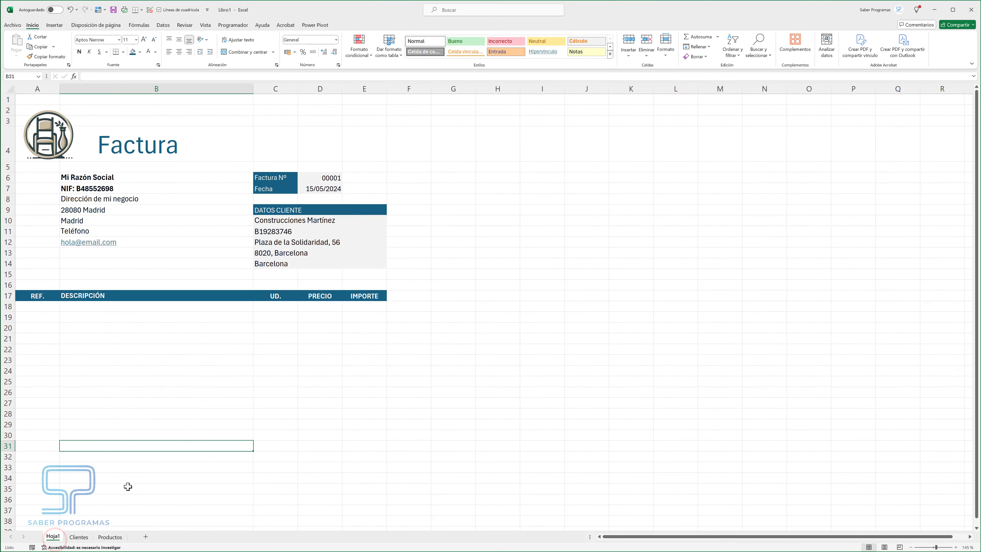
pyautogui.click(121, 309)
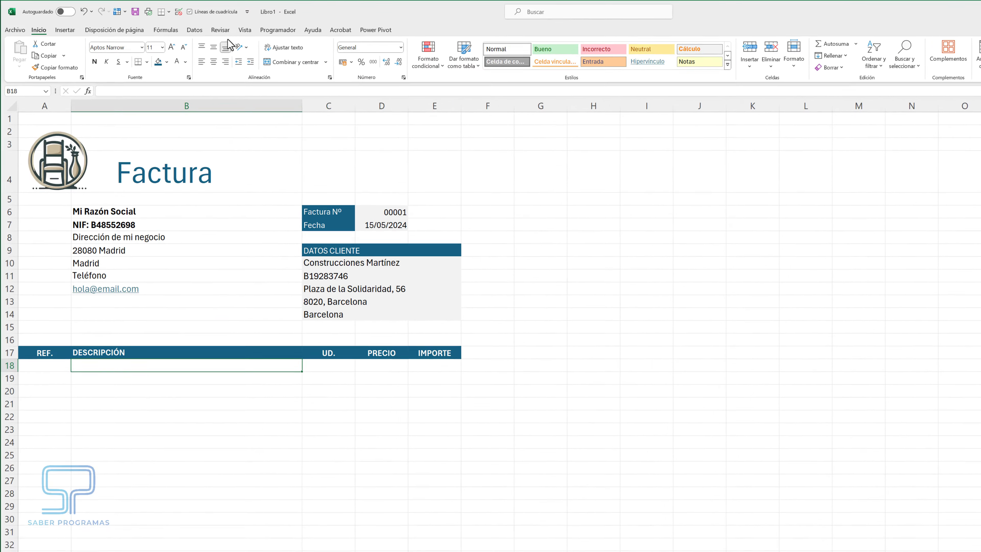
pyautogui.click(164, 25)
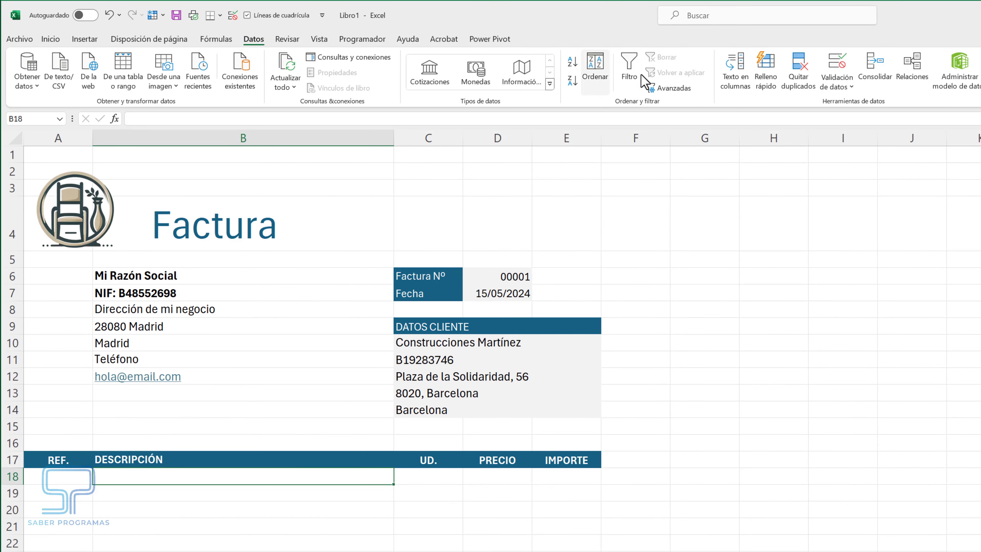
pyautogui.click(836, 82)
pyautogui.click(851, 105)
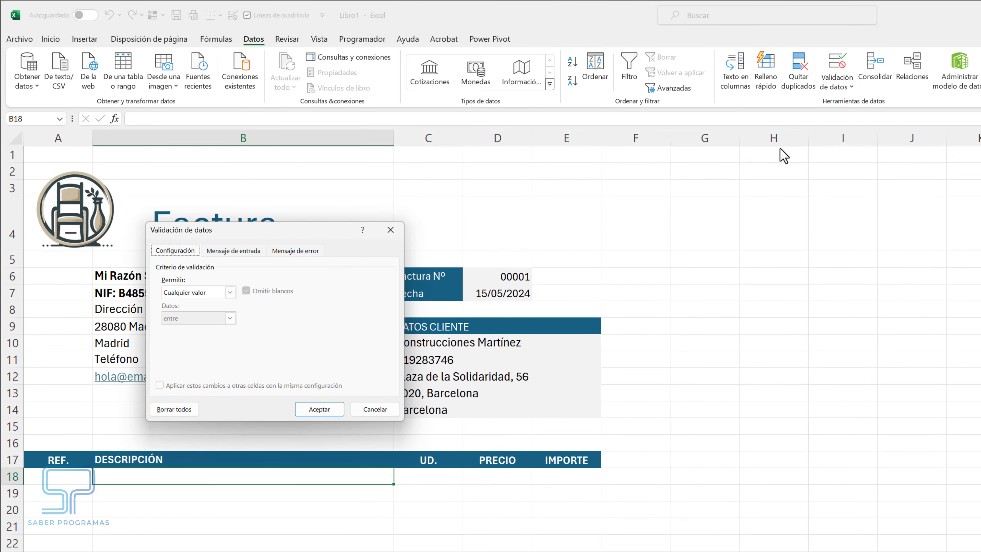
pyautogui.click(232, 294)
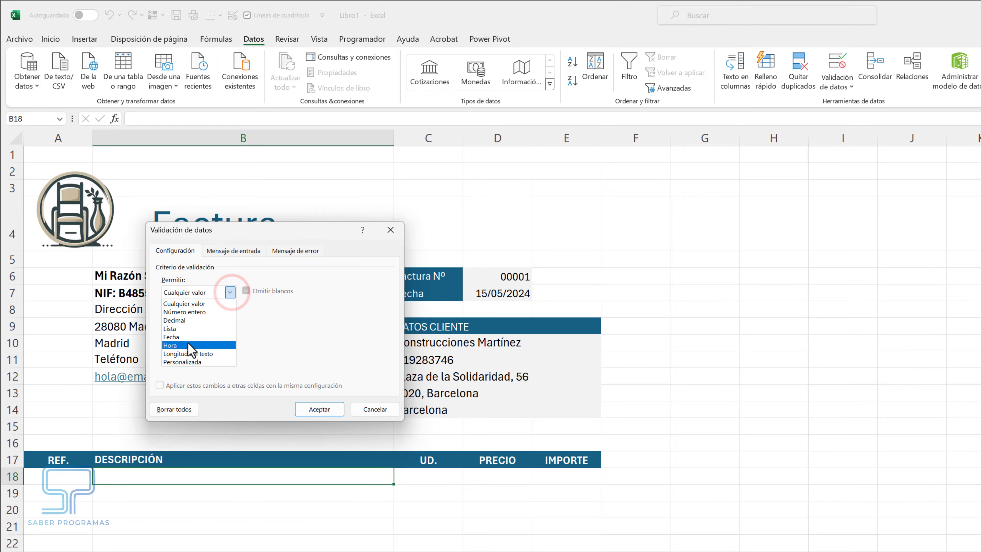
pyautogui.click(189, 328)
pyautogui.click(322, 343)
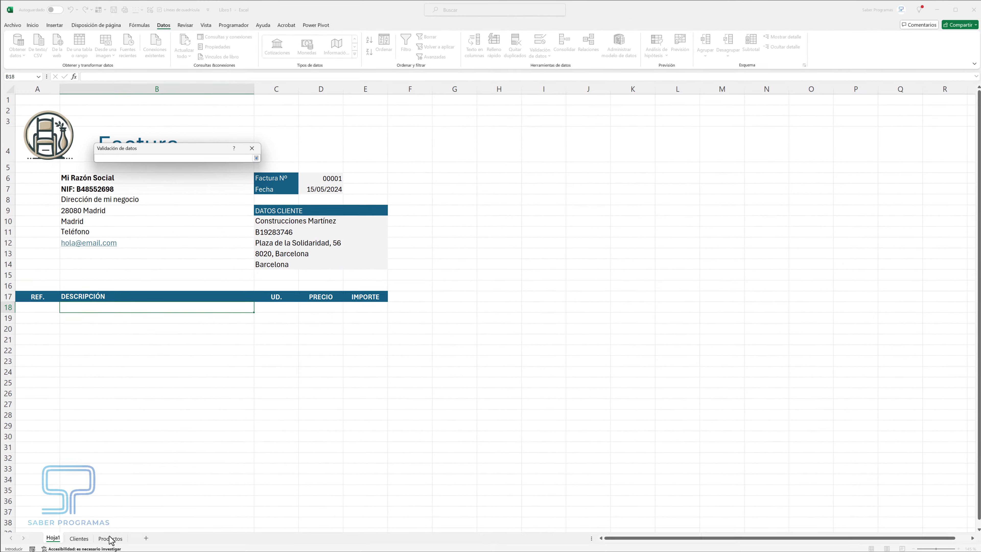
pyautogui.click(110, 536)
pyautogui.moveTo(62, 118); pyautogui.dragTo(72, 387)
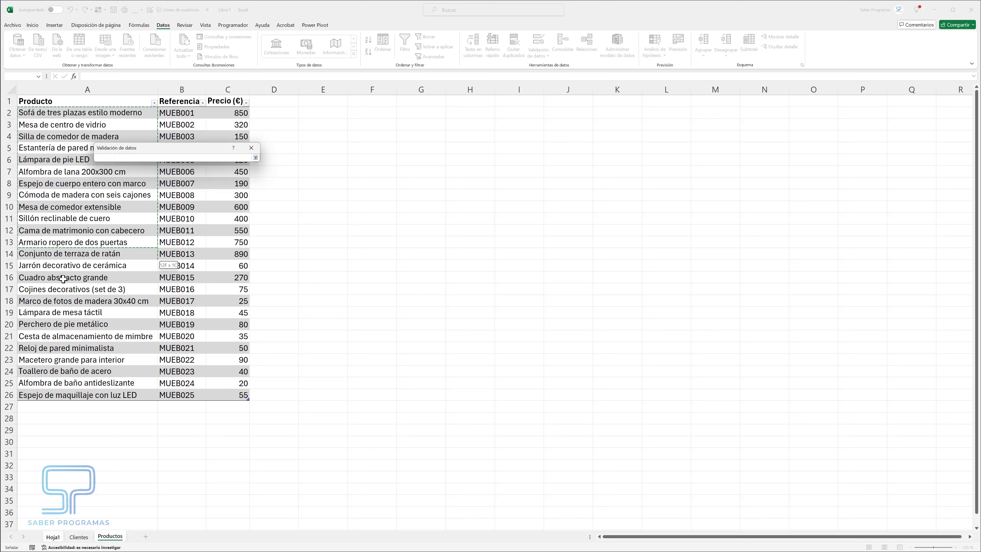
pyautogui.press('Return')
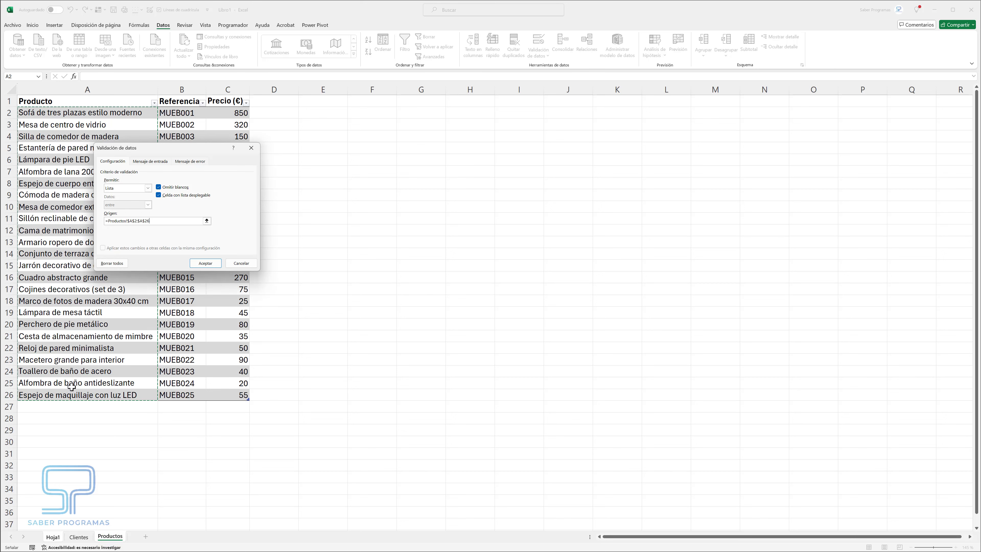
pyautogui.click(197, 264)
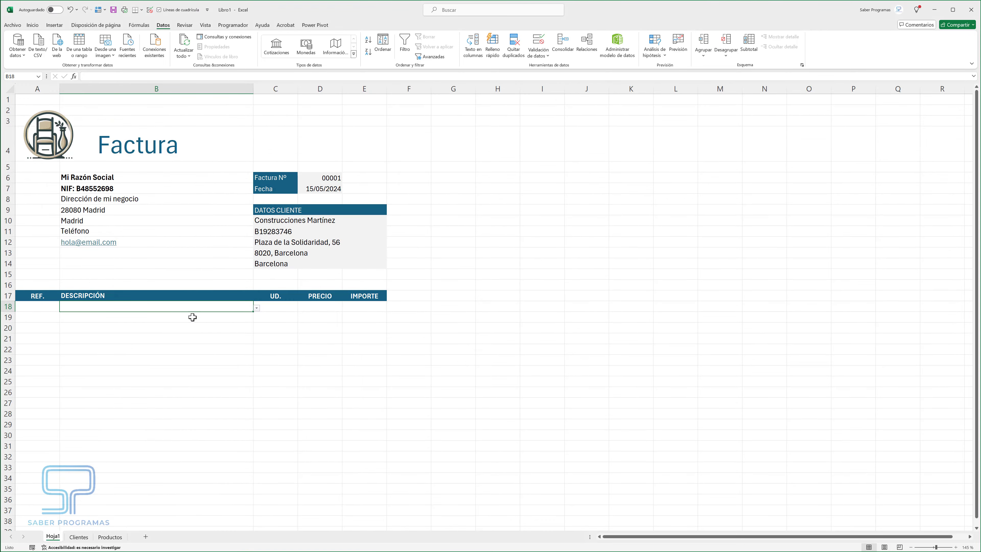
# Choose Espejo de cuerpo entero con marco from B18's dropdown.
pyautogui.click(257, 308)
pyautogui.click(114, 357)
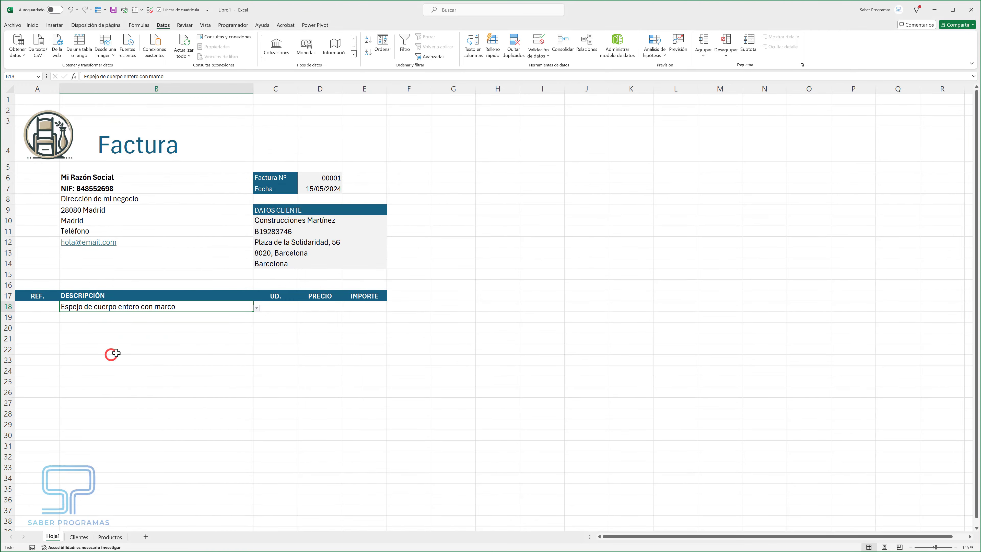
pyautogui.click(114, 360)
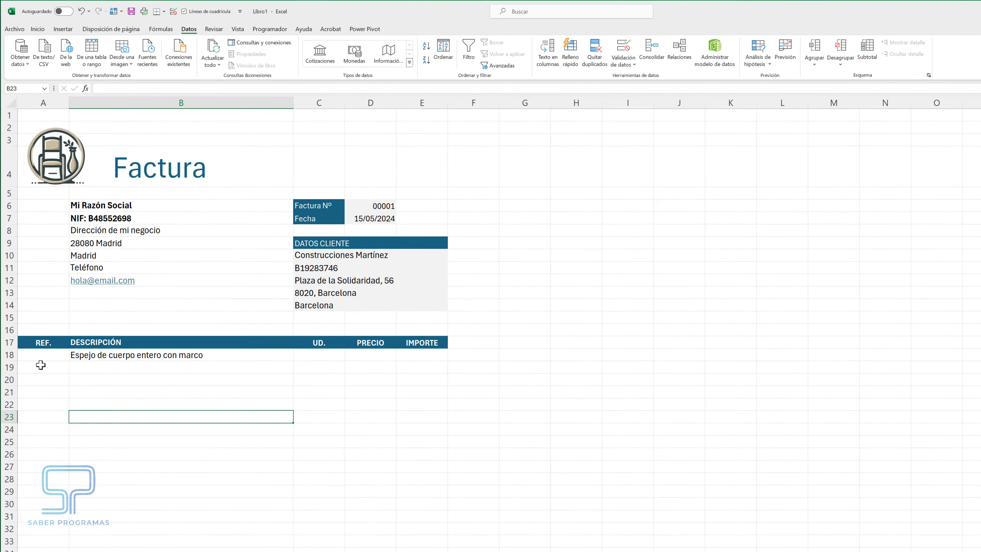
pyautogui.click(41, 307)
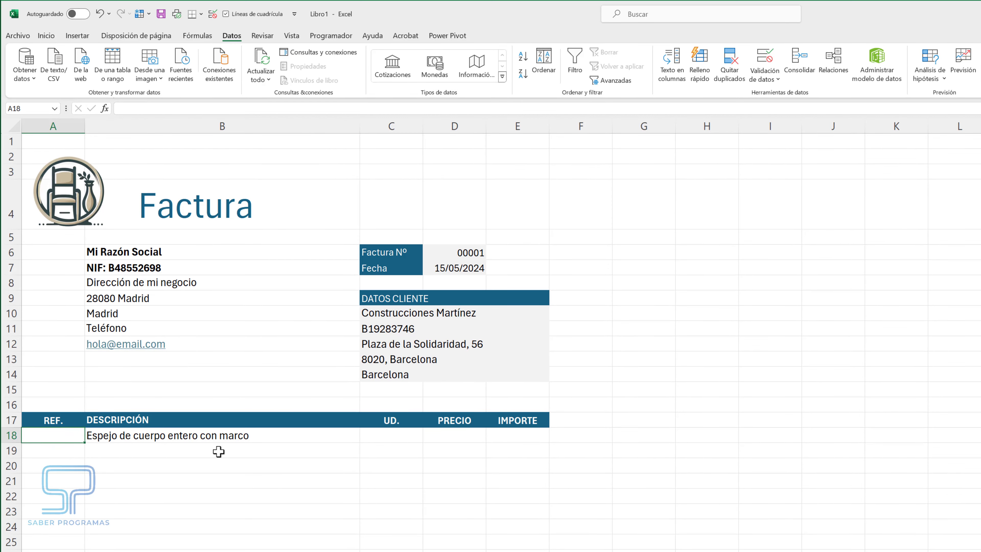
# Enter =BUSCARV(B18;Tabla2[#Todo];2;FALSO) in A18 so it shows reference MUEB007.
pyautogui.write('=')
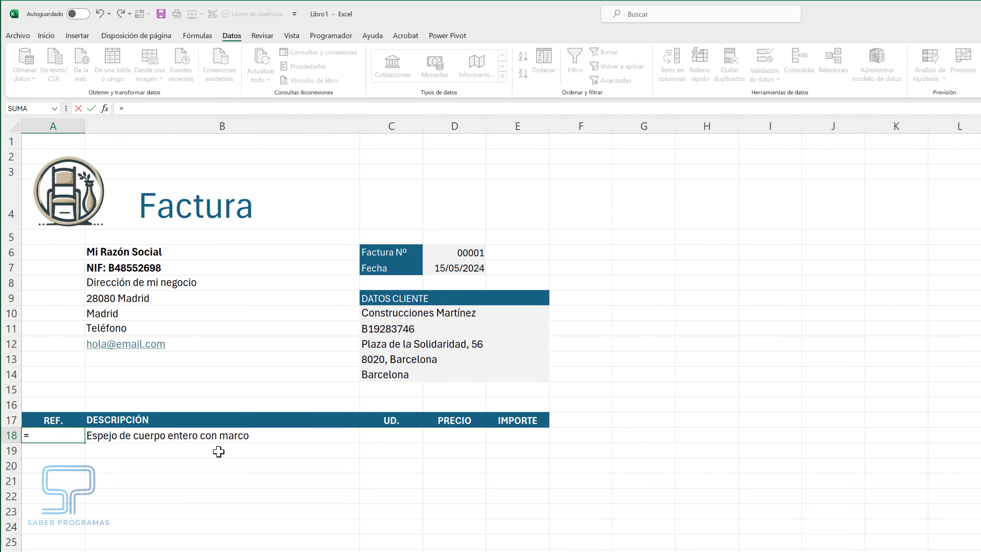
pyautogui.write('busc')
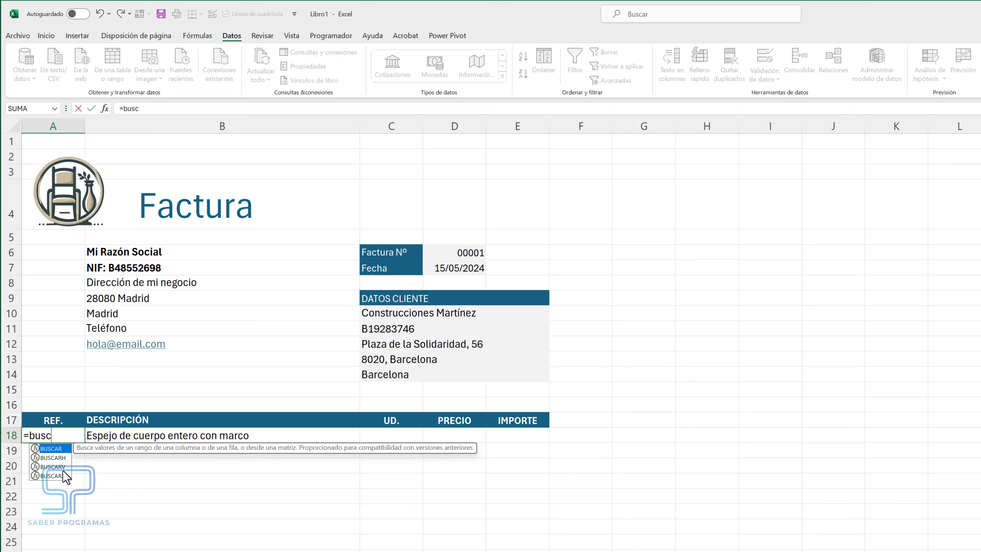
pyautogui.doubleClick(52, 466)
pyautogui.click(54, 467)
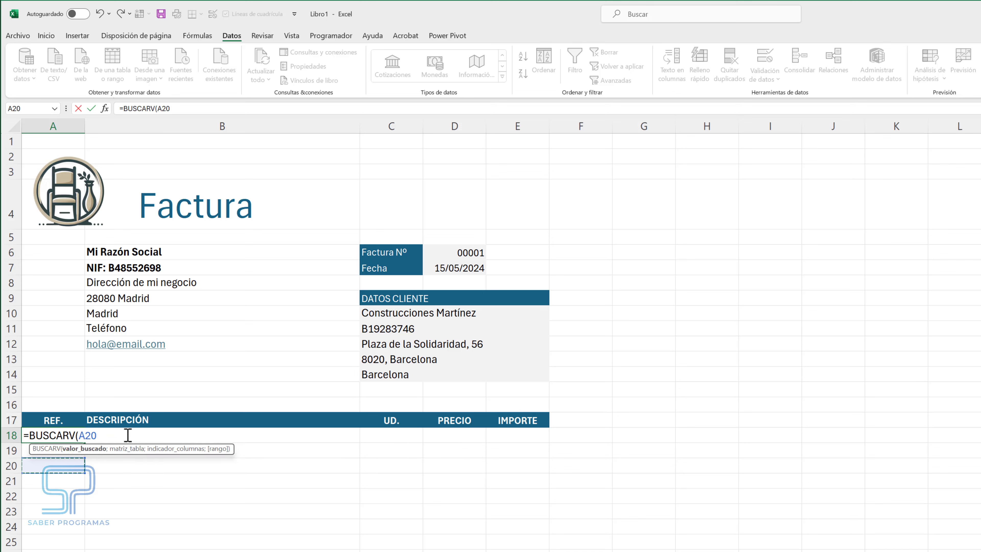
pyautogui.click(163, 418)
pyautogui.press('Down')
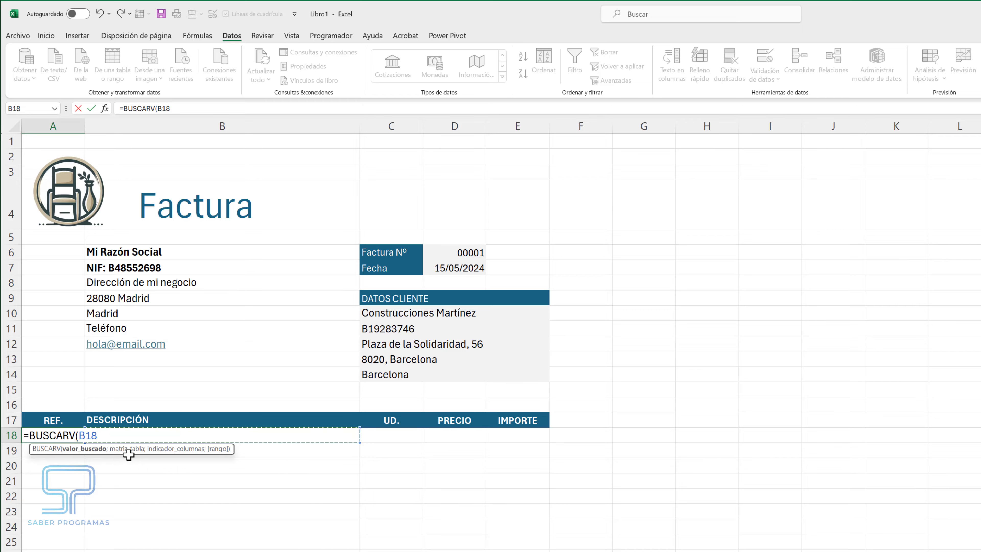
pyautogui.write(';')
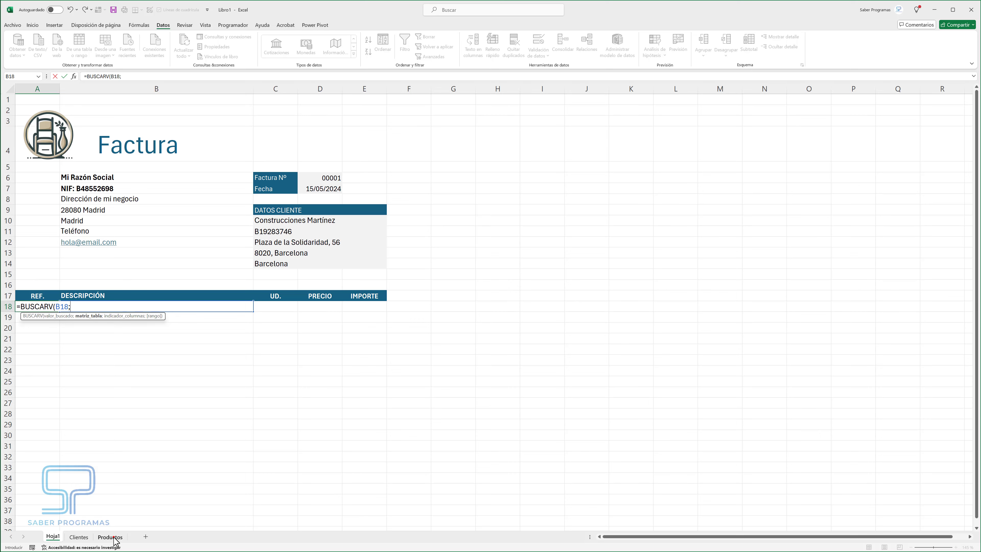
pyautogui.click(110, 537)
pyautogui.moveTo(41, 101); pyautogui.dragTo(218, 393)
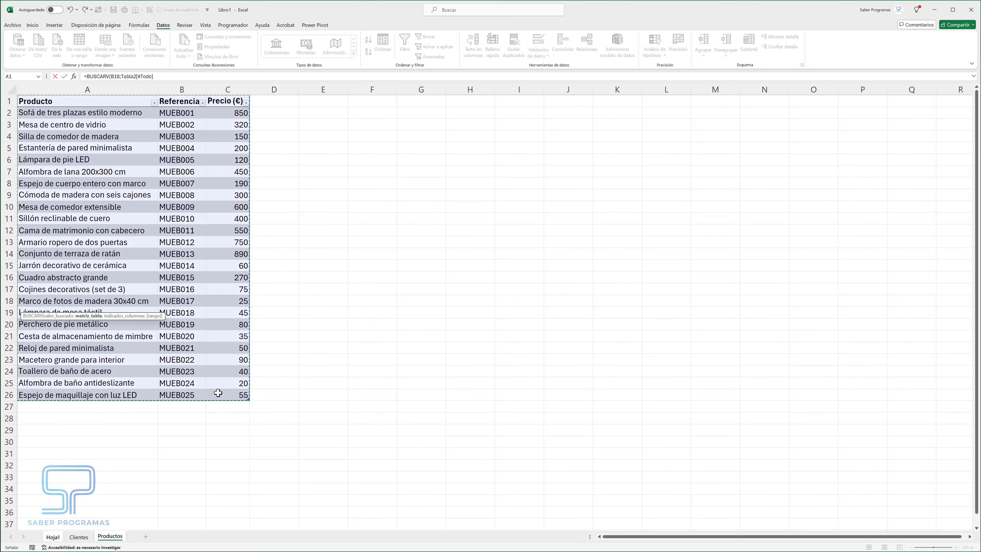
pyautogui.write(';2')
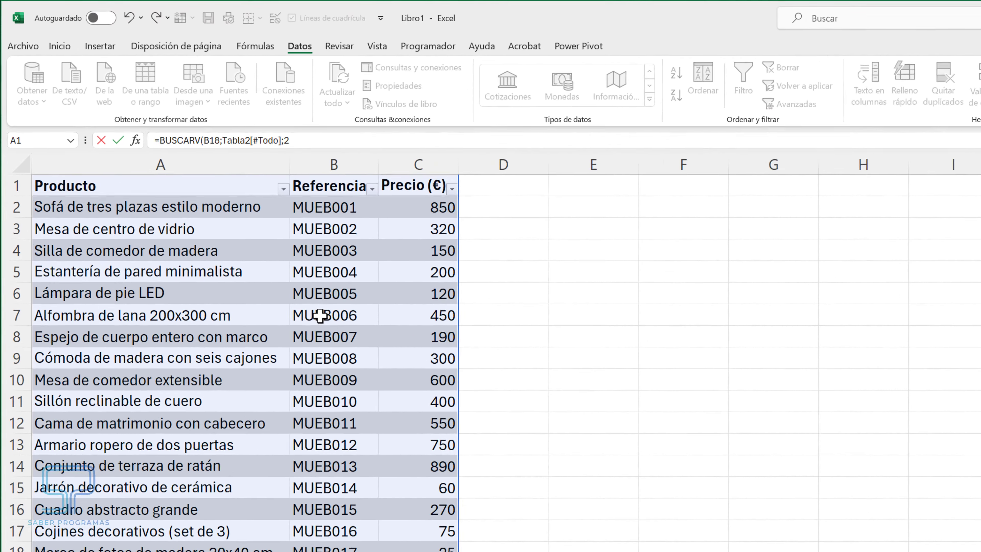
pyautogui.write(';')
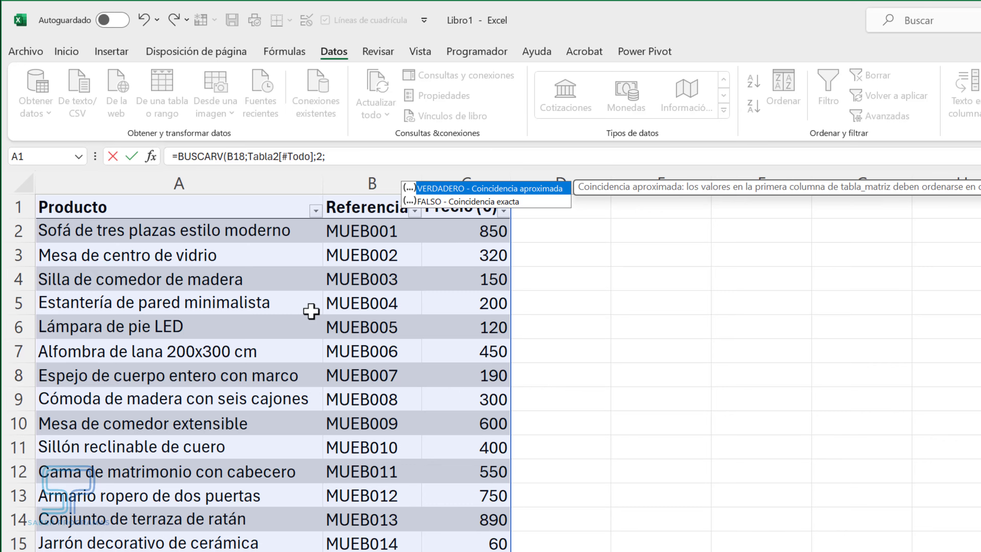
pyautogui.doubleClick(435, 201)
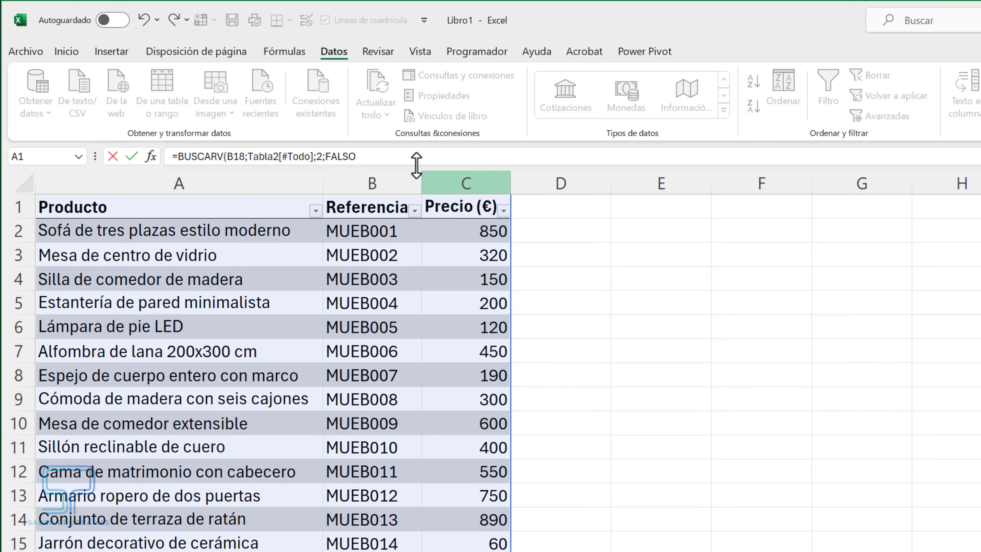
pyautogui.press('Return')
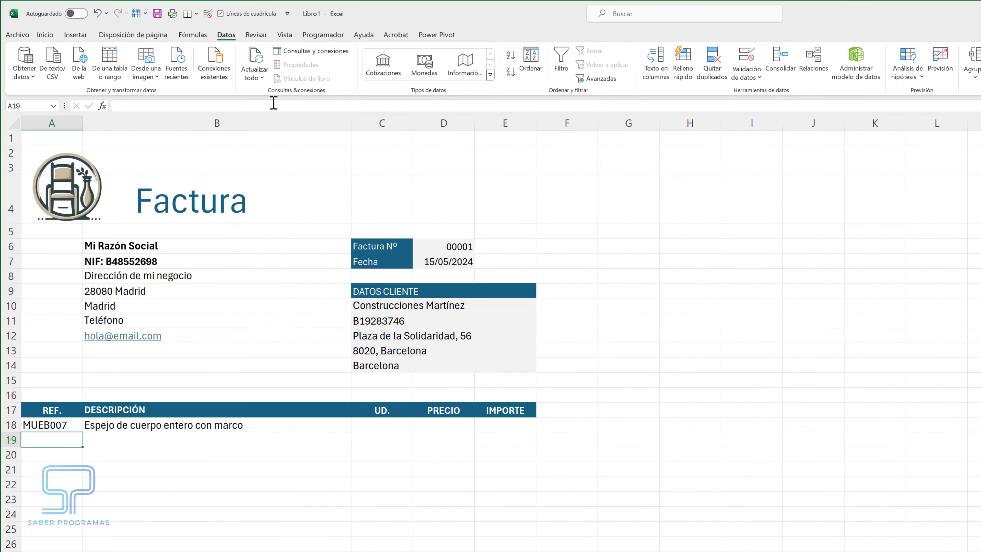
# Test A18's lookup by clearing the B18 description, then undo the deletion.
pyautogui.click(39, 426)
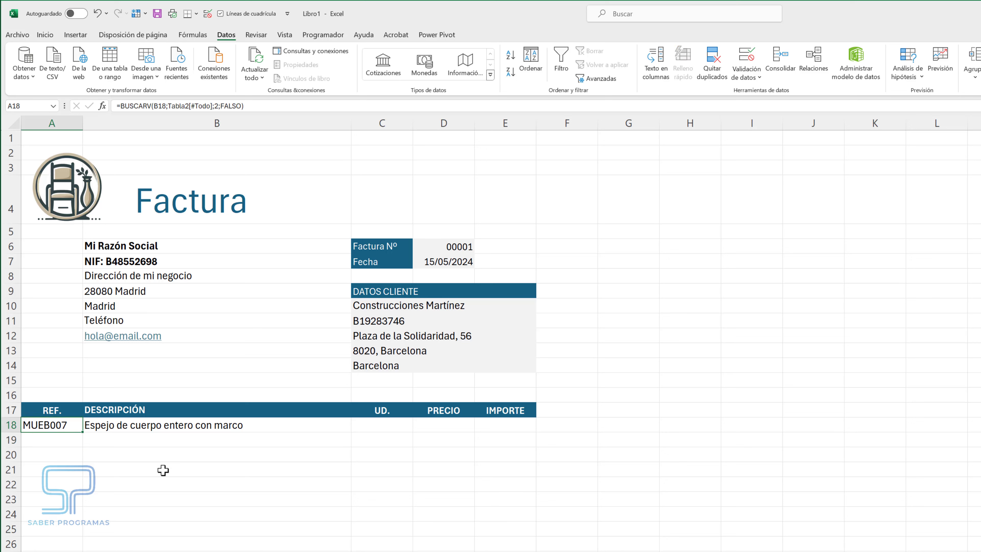
pyautogui.click(89, 431)
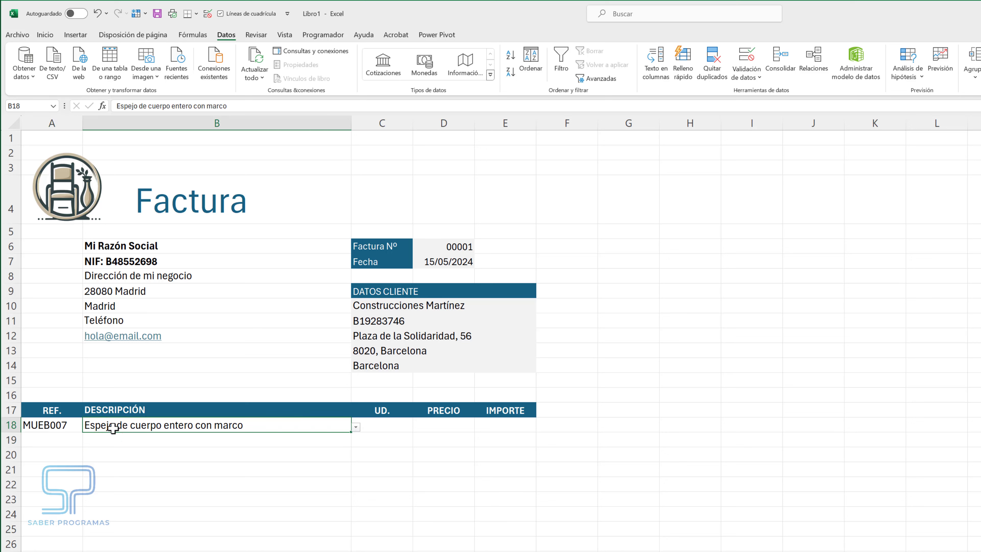
pyautogui.press('Delete')
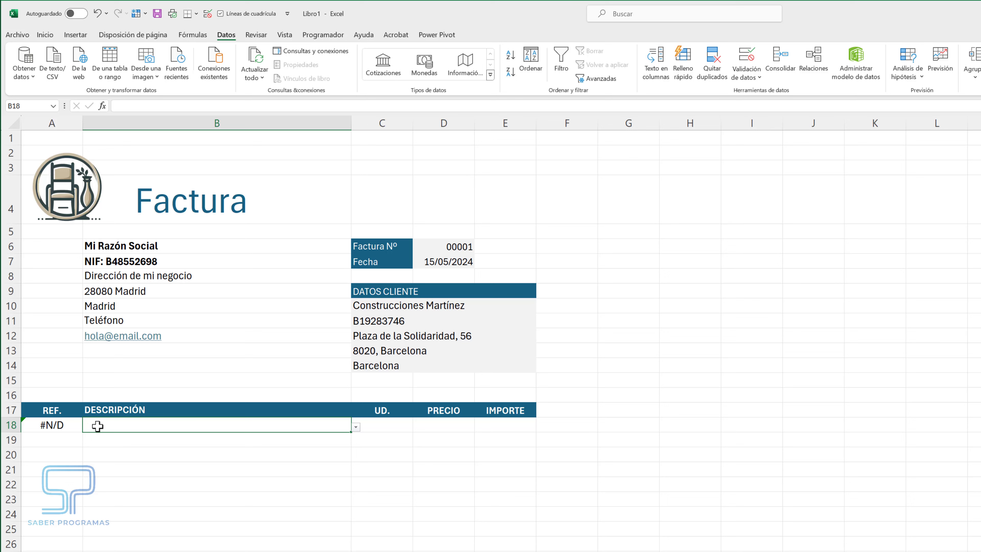
pyautogui.hotkey('ctrl', 'z')
# Wrap A18's formula as =SI.ERROR(BUSCARV(B18;Tabla2[#Todo];2;FALSO);"").
pyautogui.click(48, 425)
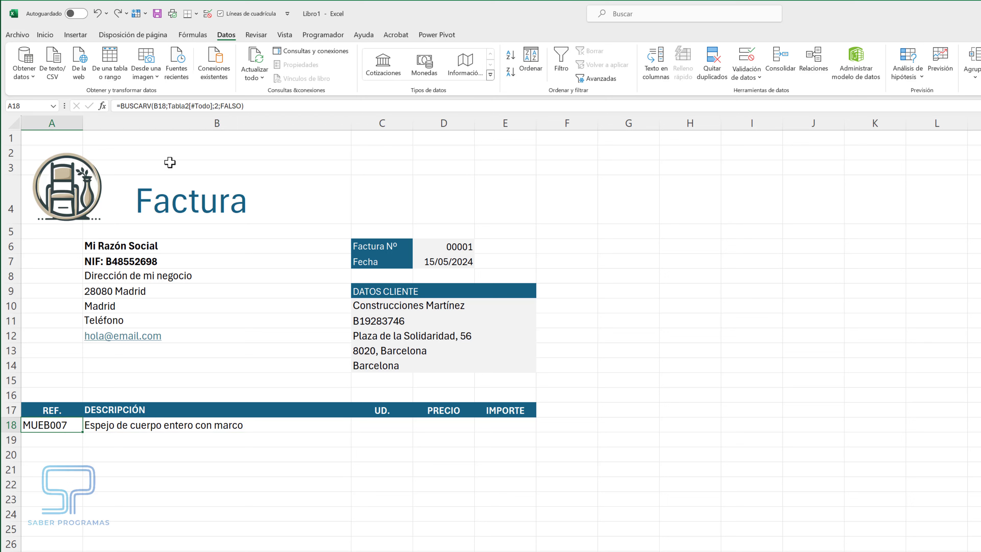
pyautogui.click(126, 109)
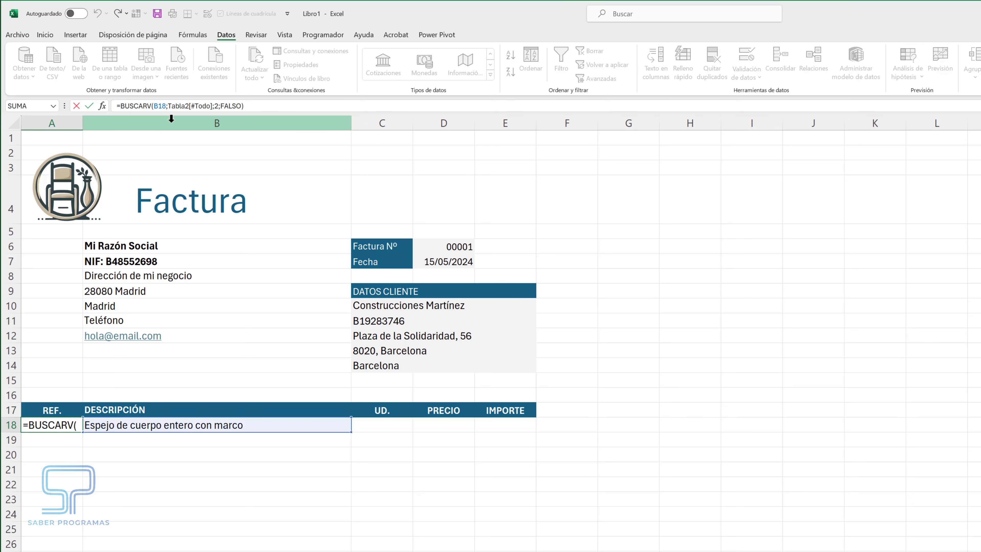
pyautogui.write('si')
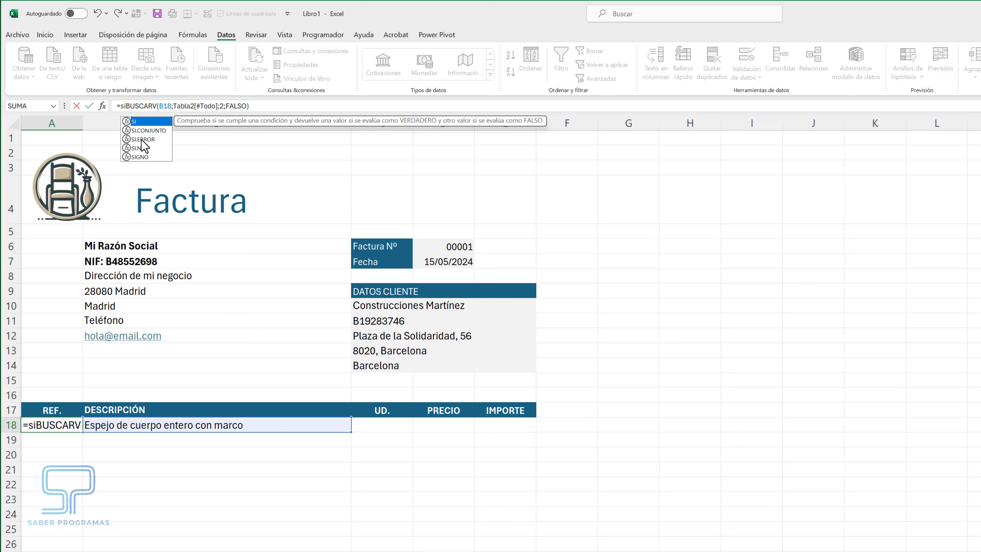
pyautogui.doubleClick(143, 140)
pyautogui.click(296, 105)
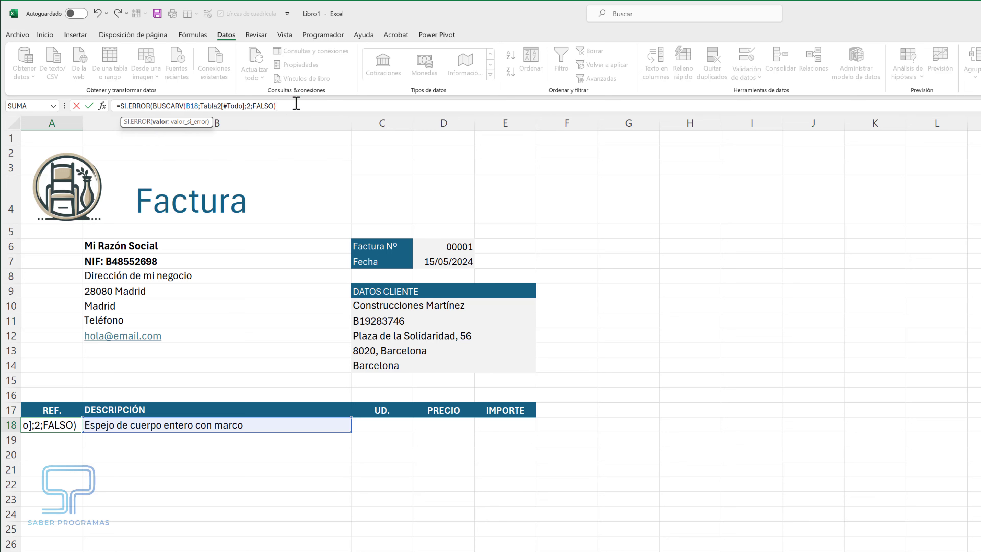
pyautogui.write(';"')
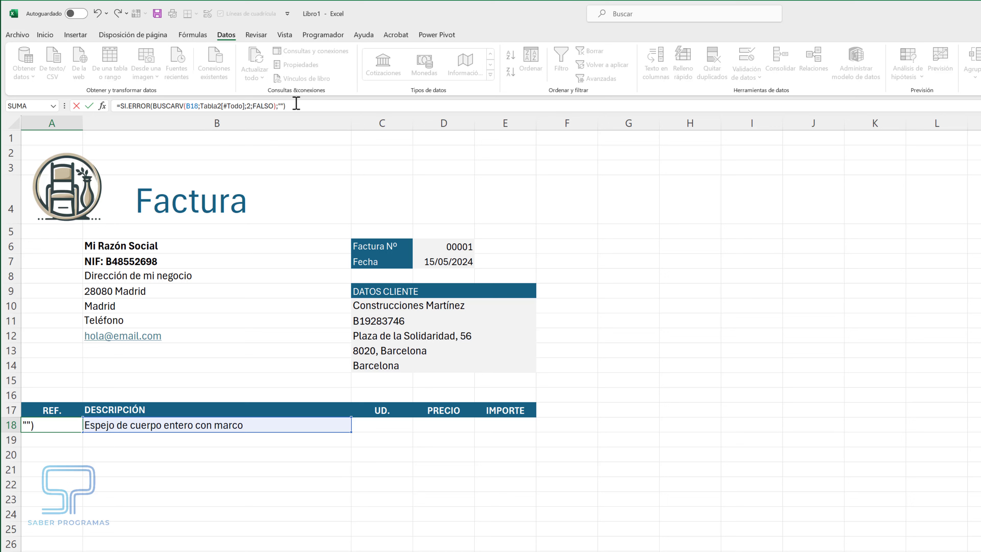
pyautogui.press('Return')
# Verify A18 goes blank when B18 is cleared, restore B18, and copy the formula text.
pyautogui.click(127, 454)
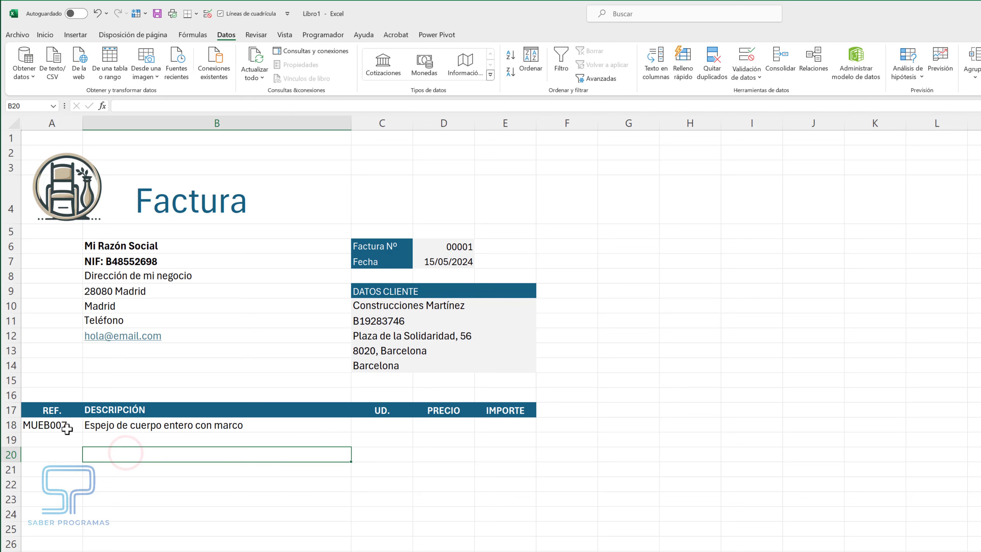
pyautogui.click(55, 424)
pyautogui.click(146, 422)
pyautogui.press('Delete')
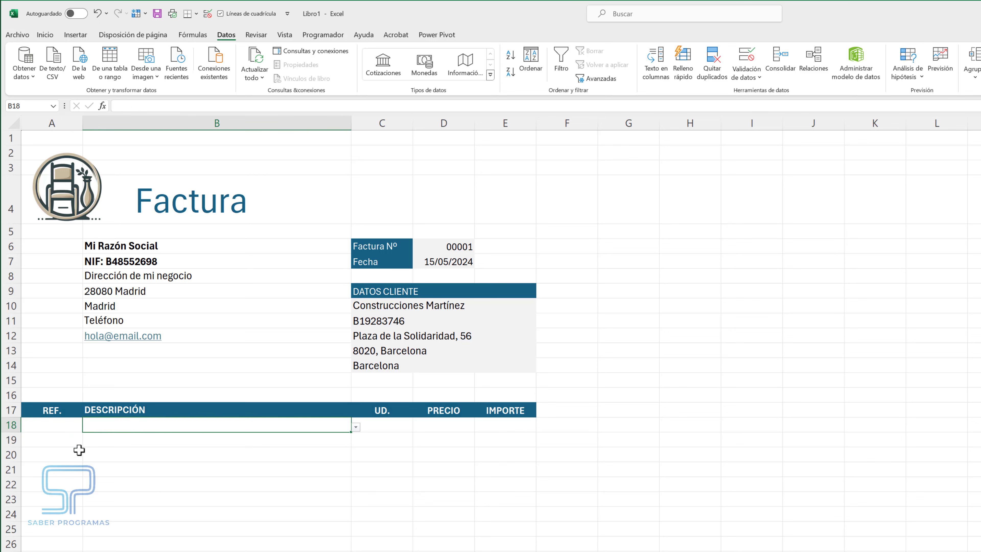
pyautogui.hotkey('ctrl', 'z')
pyautogui.press('Left')
pyautogui.moveTo(285, 106); pyautogui.dragTo(116, 105)
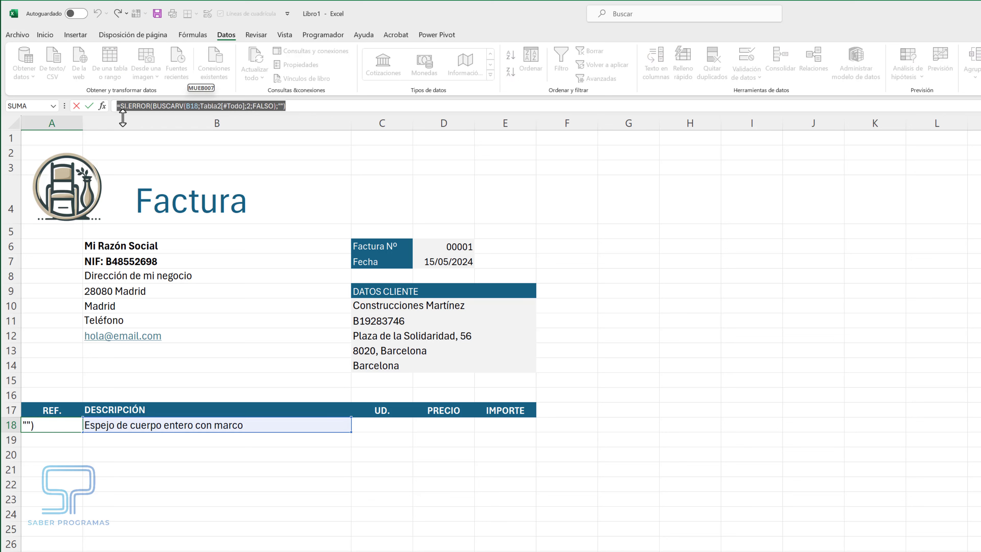
pyautogui.press('Escape')
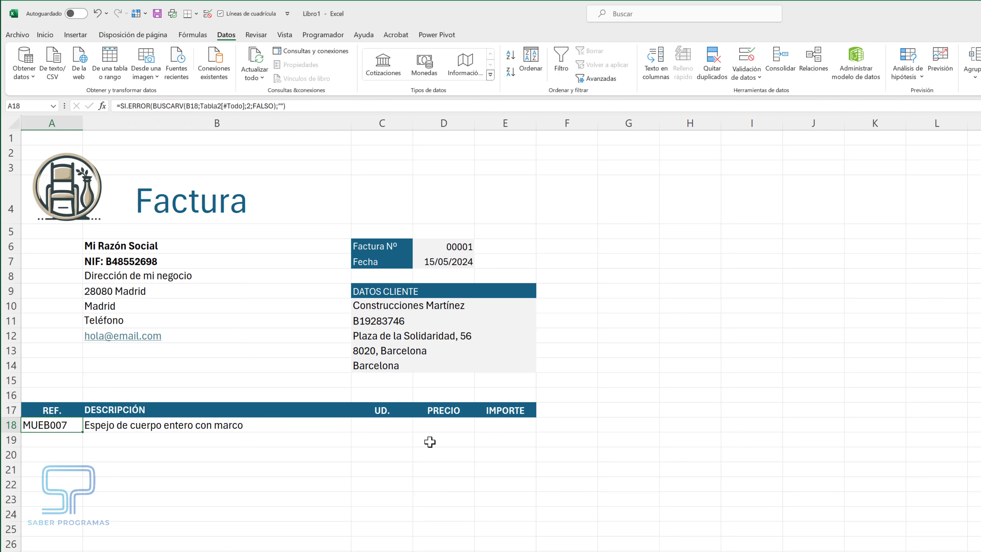
pyautogui.click(444, 425)
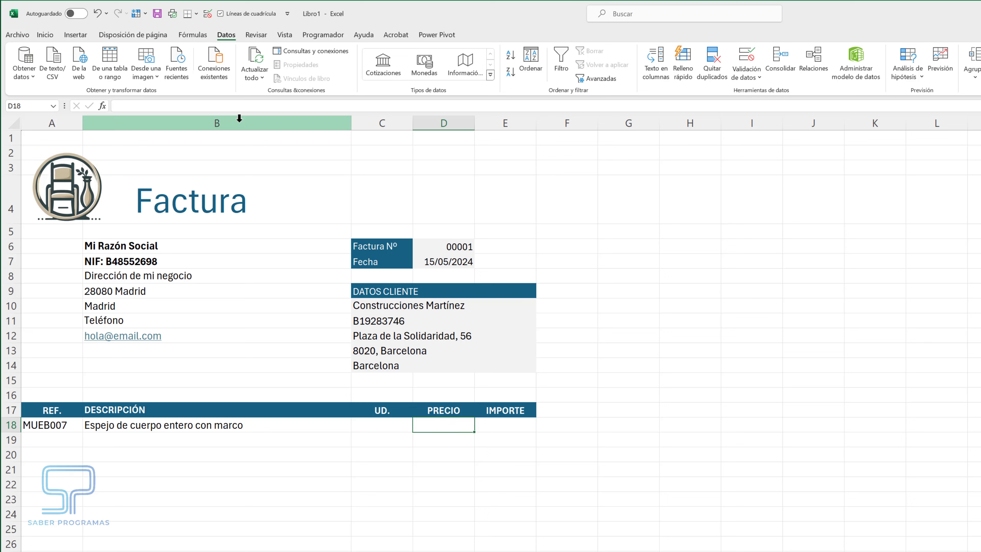
# Paste the lookup formula into D18 with column index 3 to fetch the price.
pyautogui.click(140, 108)
pyautogui.hotkey('ctrl', 'v')
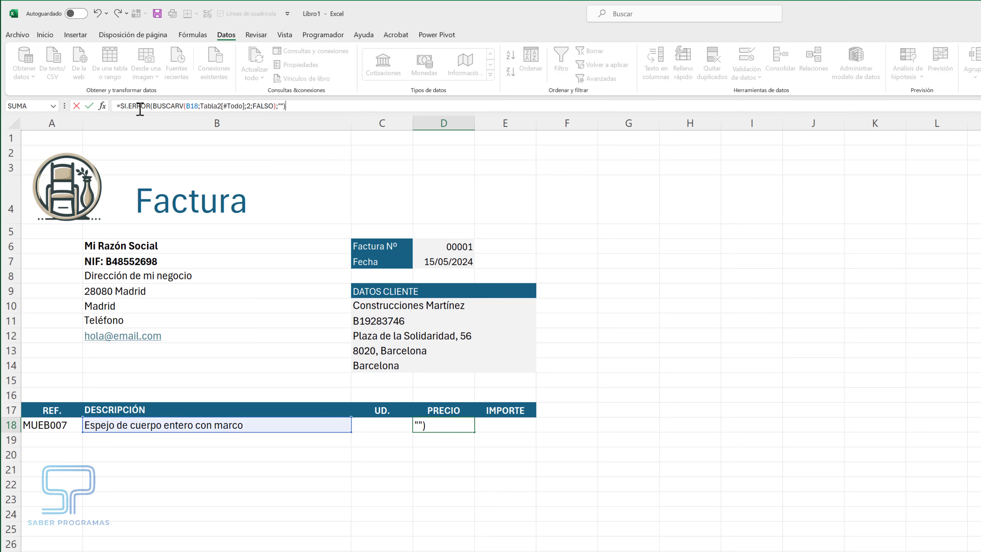
pyautogui.click(249, 105)
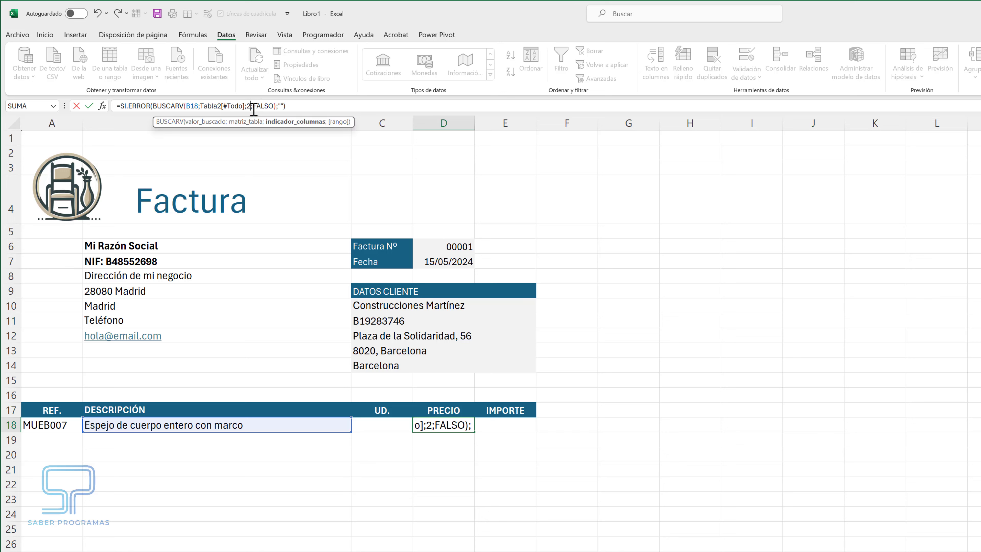
pyautogui.press('BackSpace')
pyautogui.write('3')
pyautogui.press('Return')
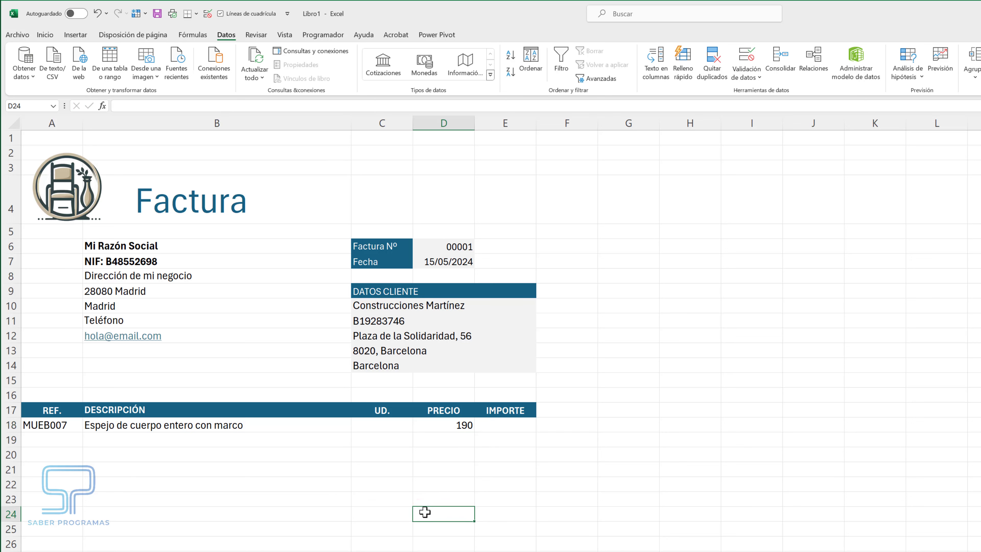
# Format D18 as euro accounting so it shows 190,00 €.
pyautogui.press('Up')
pyautogui.click(45, 34)
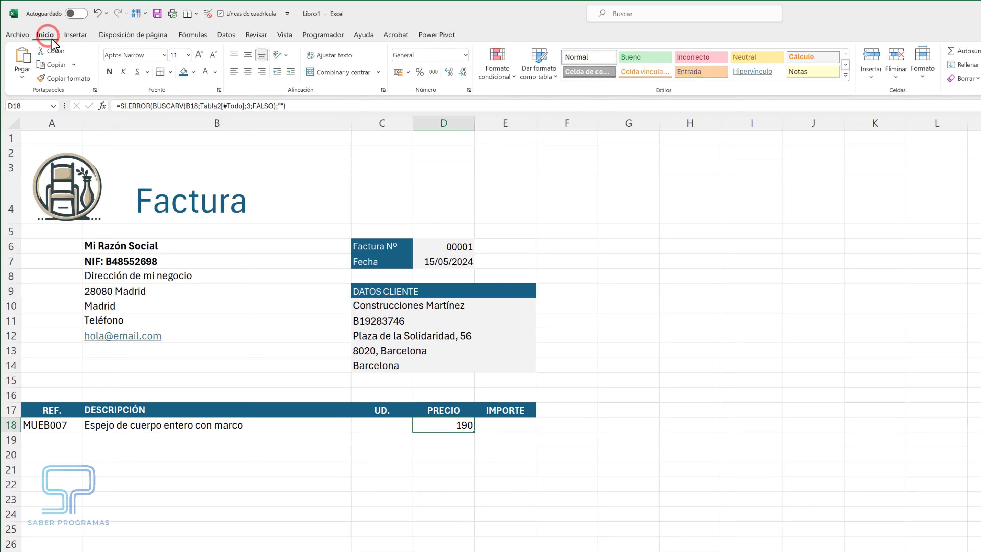
pyautogui.click(409, 72)
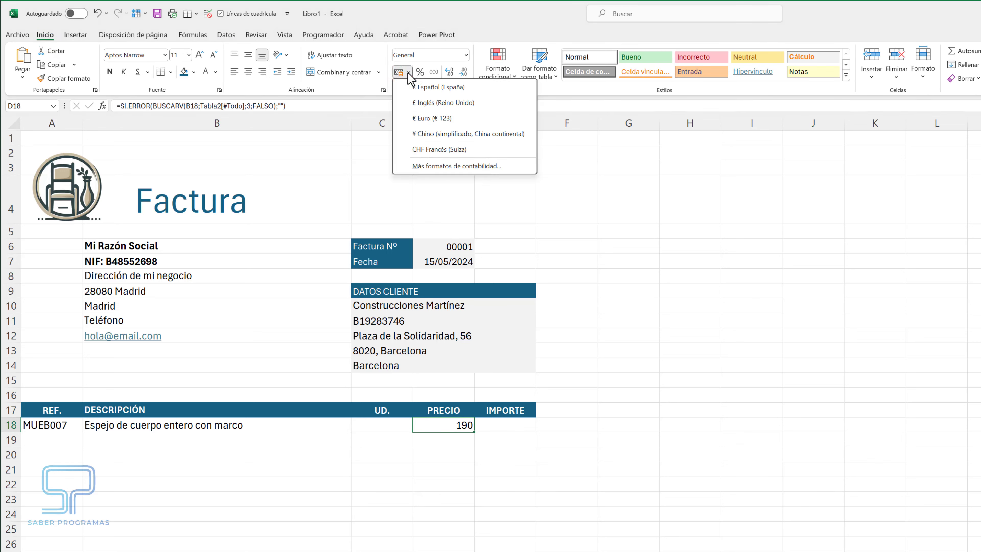
pyautogui.click(414, 87)
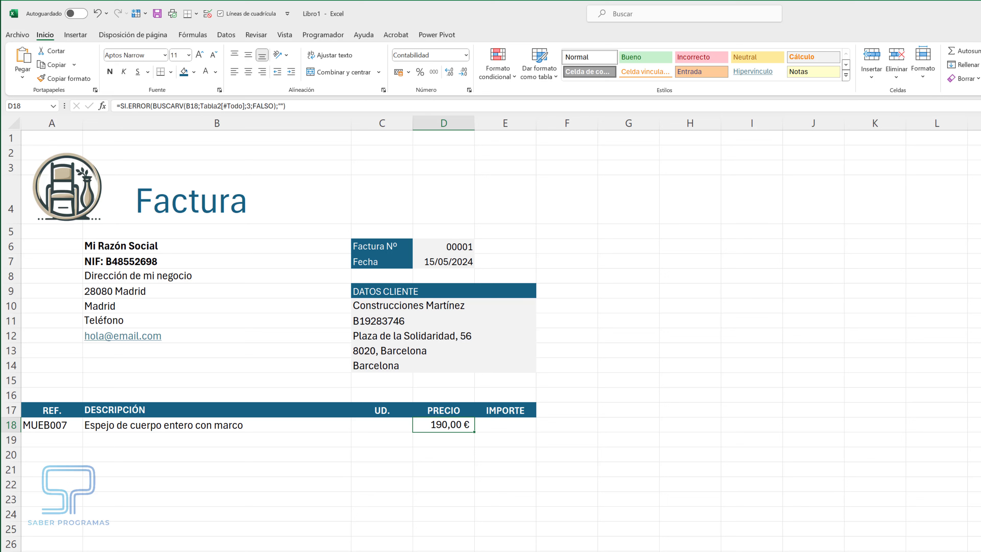
# Enter 2 units in C18 and centre it.
pyautogui.click(382, 425)
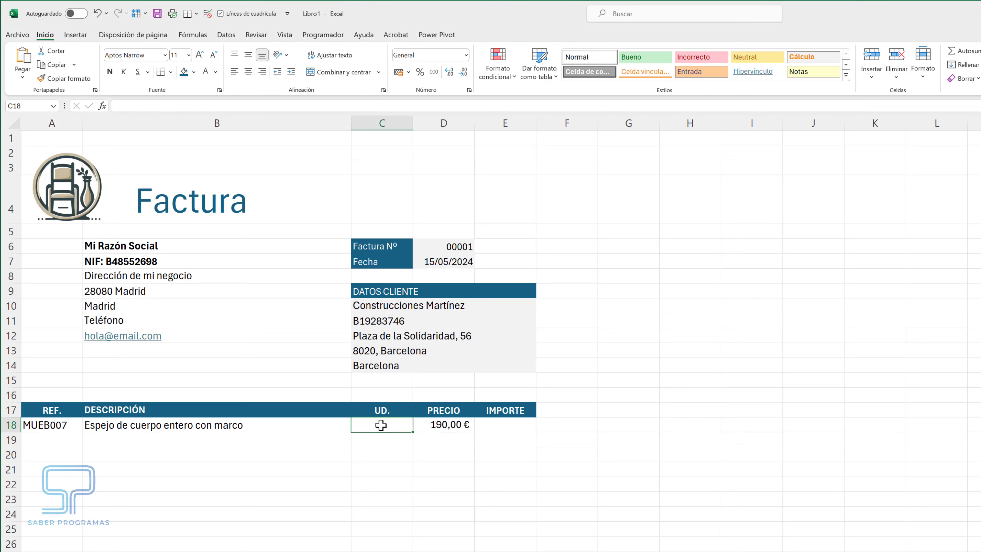
pyautogui.write('2')
pyautogui.click(402, 484)
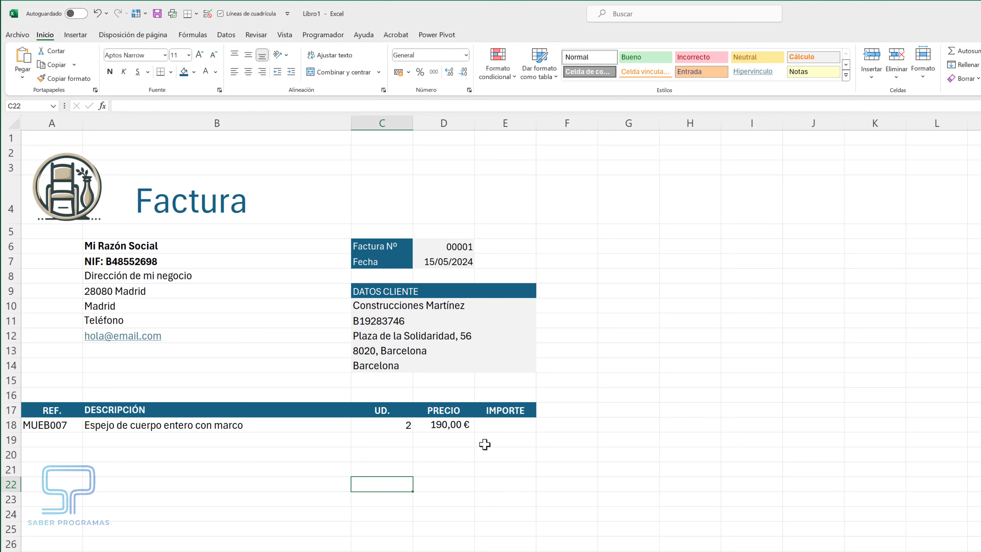
pyautogui.click(362, 425)
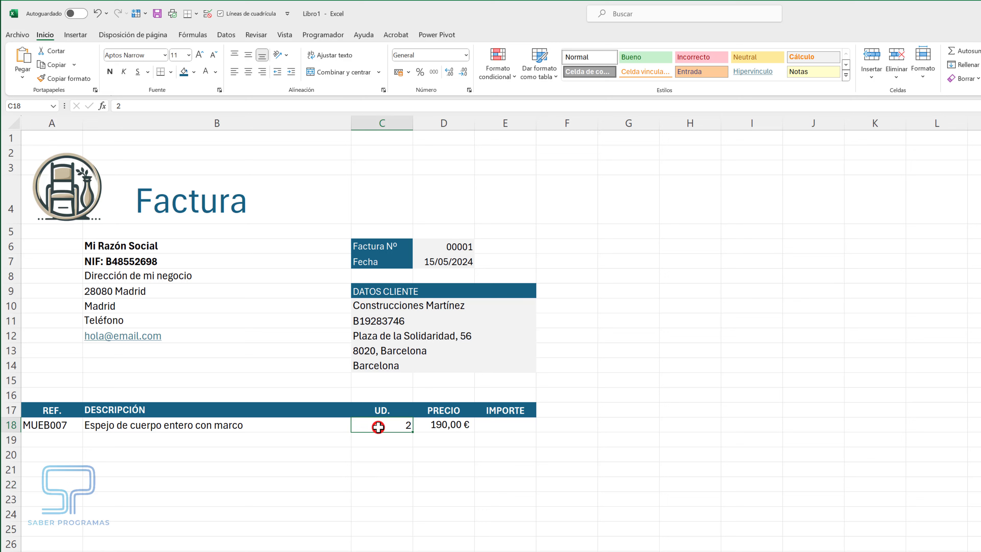
pyautogui.click(248, 72)
# Enter =C18*D18 in E18 to compute the IMPORTE.
pyautogui.click(504, 424)
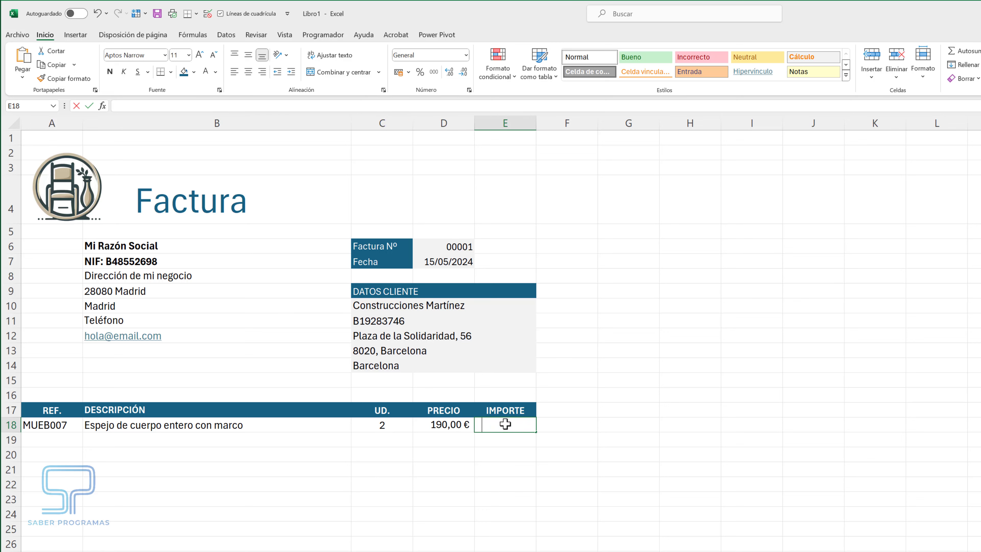
pyautogui.write('=')
pyautogui.click(391, 425)
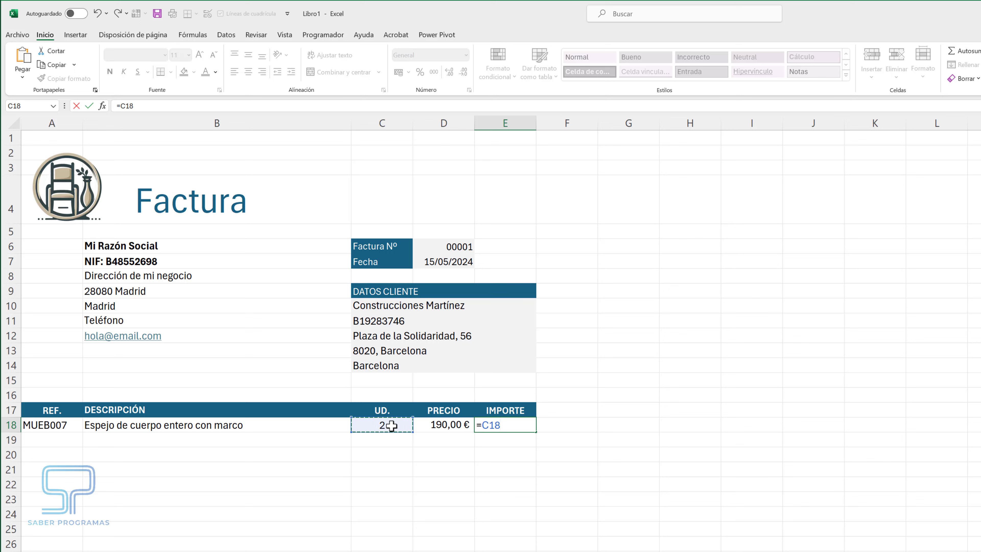
pyautogui.click(434, 427)
pyautogui.press('Return')
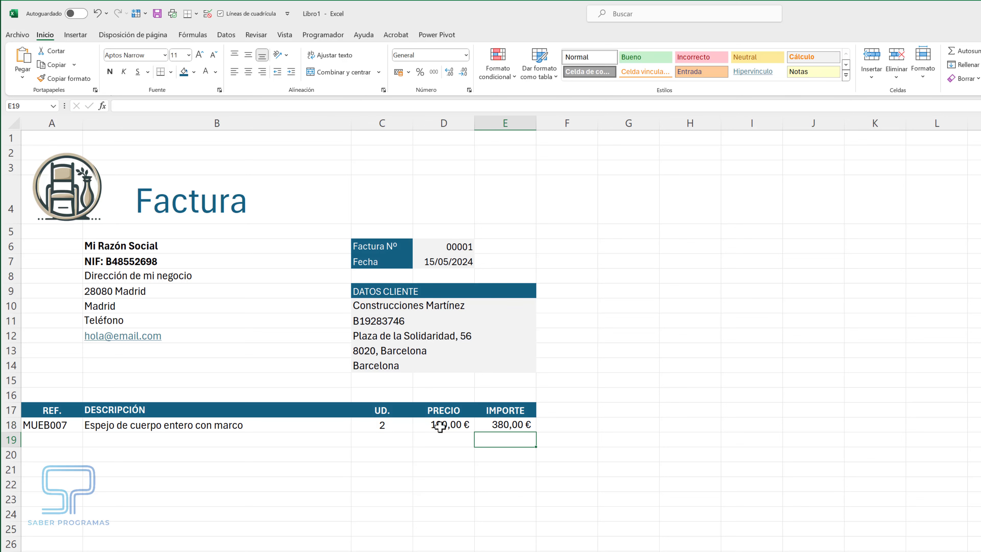
pyautogui.click(190, 478)
# Change B18's product to Sofá de tres plazas estilo moderno.
pyautogui.click(183, 425)
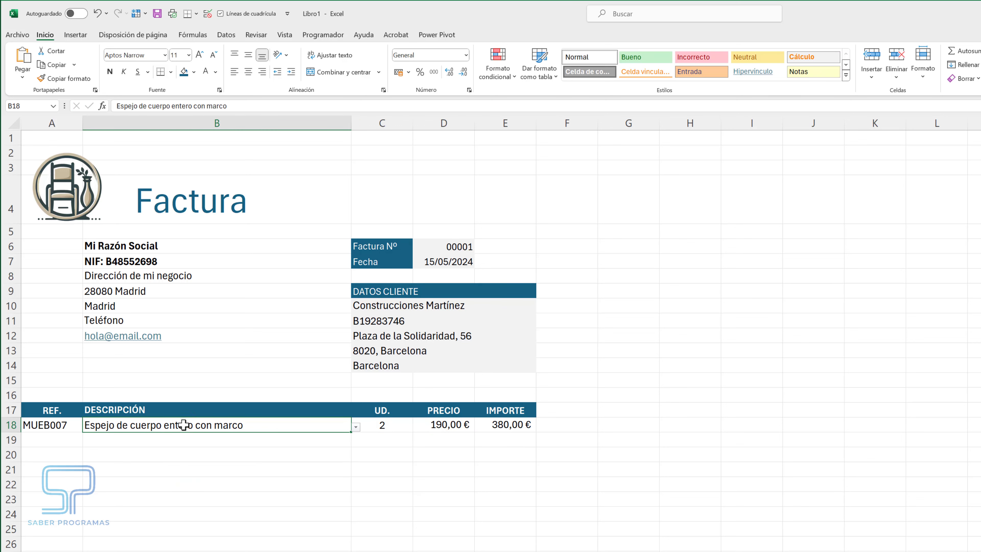
pyautogui.write('e')
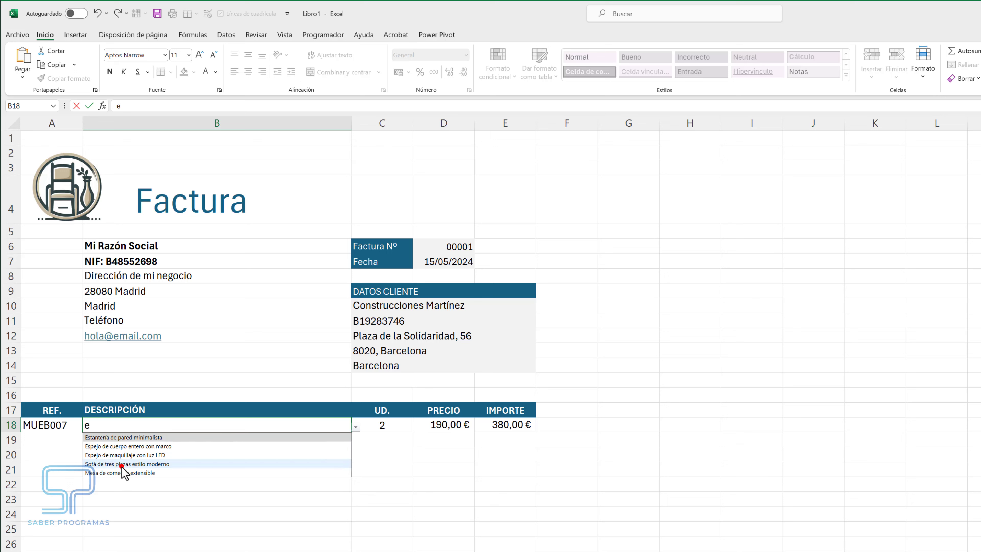
pyautogui.click(123, 465)
pyautogui.click(194, 495)
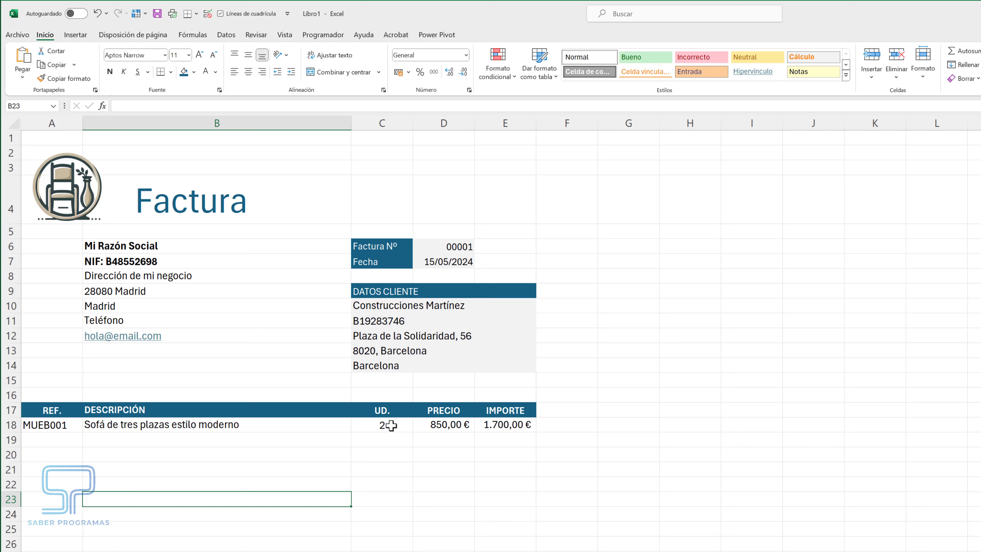
# Convert the line-item rows A17:E18 into a table with headers and the plain first table style.
pyautogui.click(145, 422)
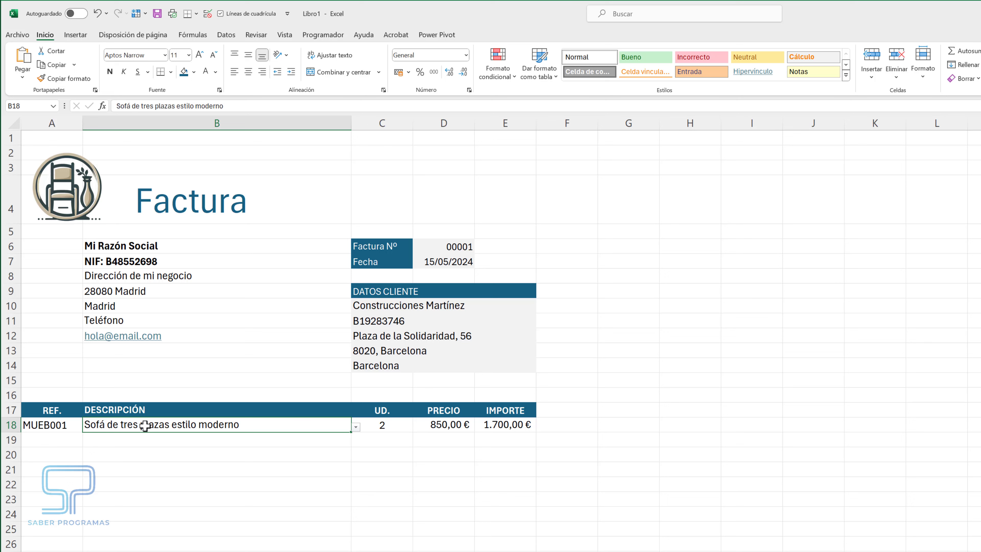
pyautogui.hotkey('ctrl', 't')
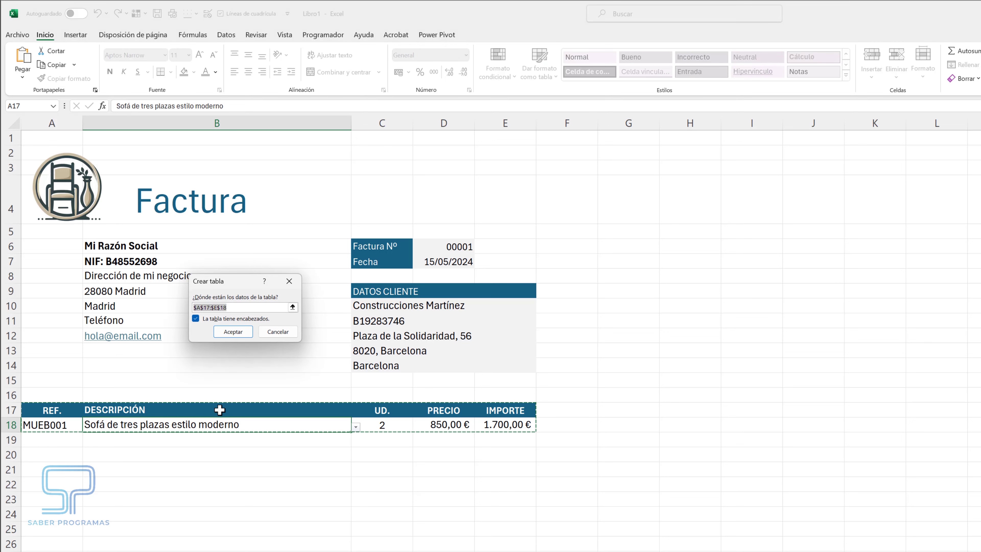
pyautogui.click(233, 331)
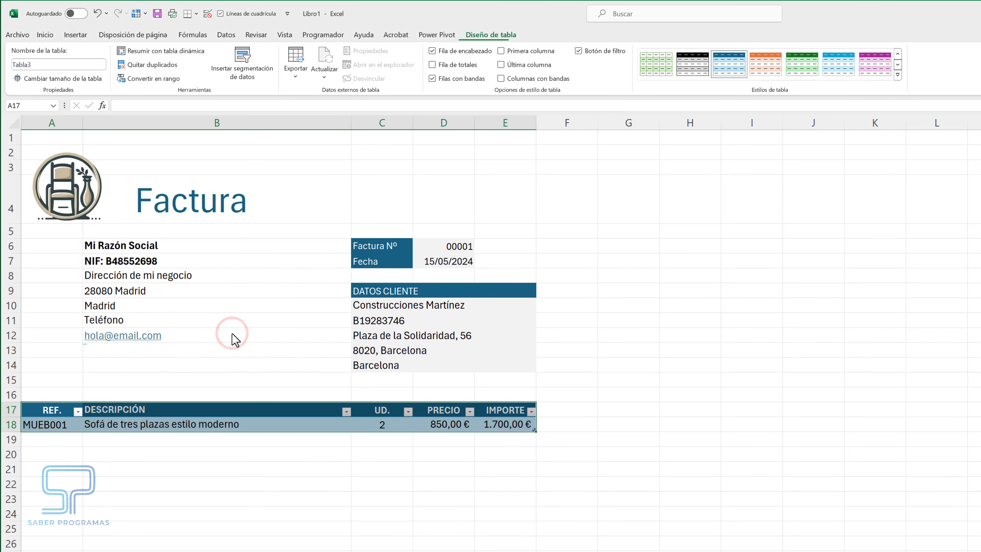
pyautogui.click(900, 78)
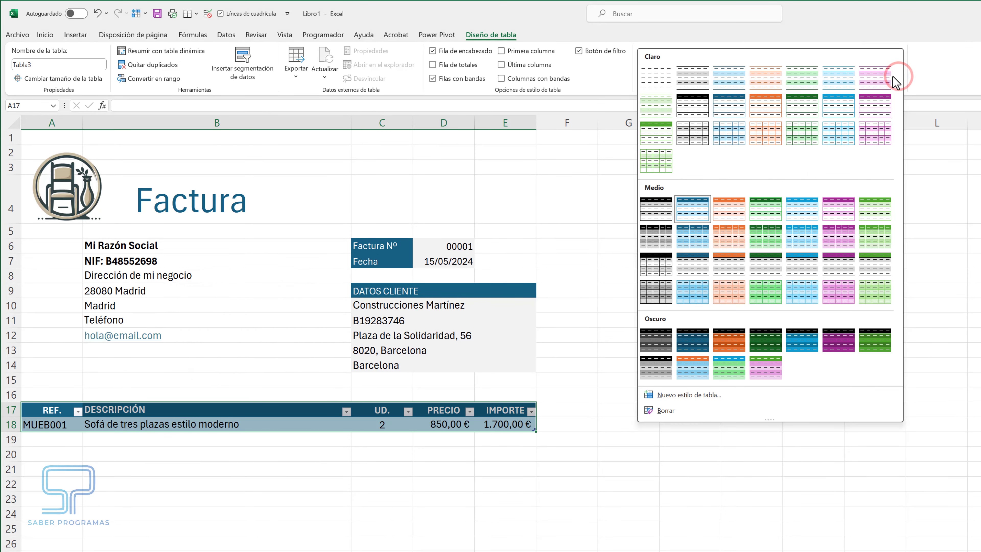
pyautogui.click(650, 82)
pyautogui.click(437, 508)
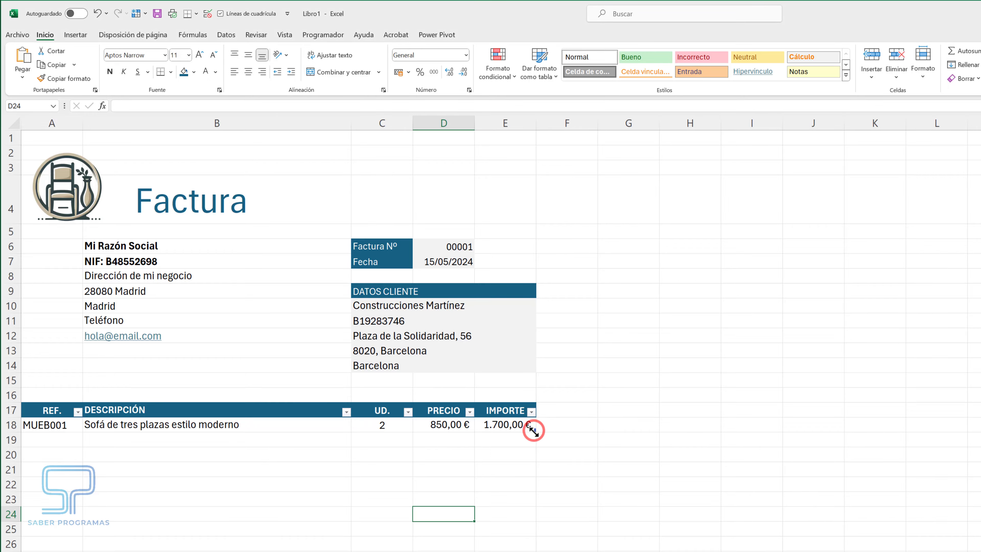
# Extend the item table by several blank rows and wrap E18 as =SI.ERROR(C18*D18;"").
pyautogui.moveTo(535, 430)
pyautogui.mouseDown()
pyautogui.moveTo(530, 532)
pyautogui.moveTo(375, 473)
pyautogui.mouseUp()
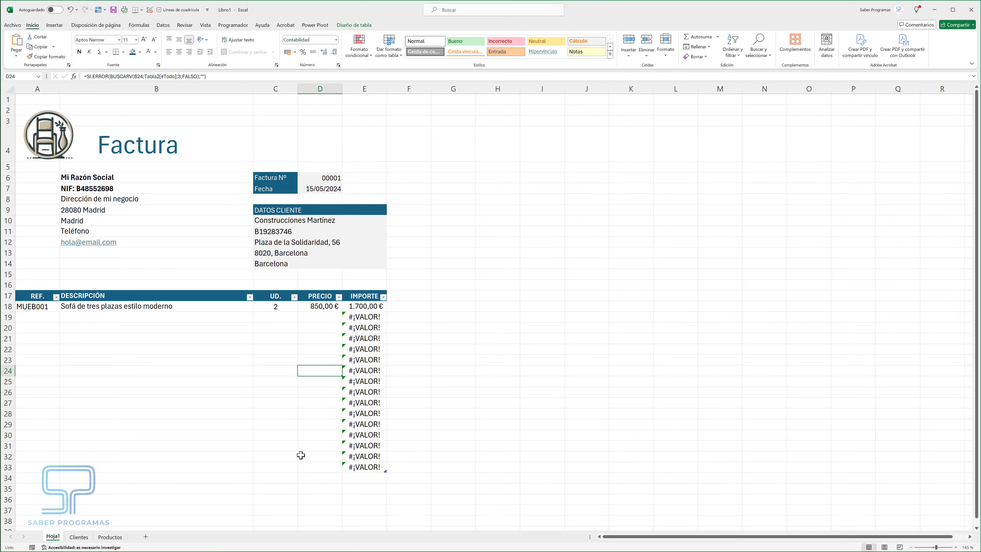
pyautogui.click(280, 449)
pyautogui.click(360, 307)
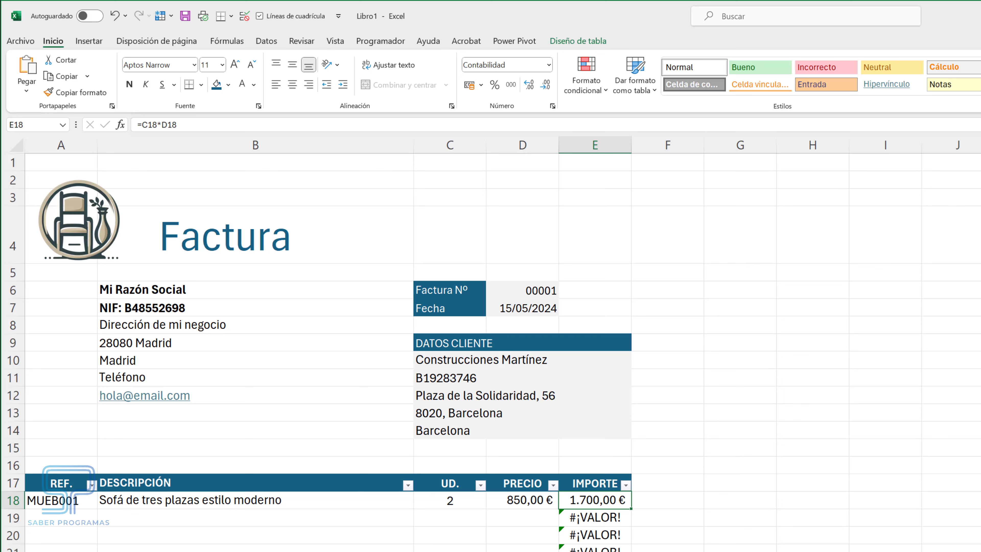
pyautogui.click(142, 124)
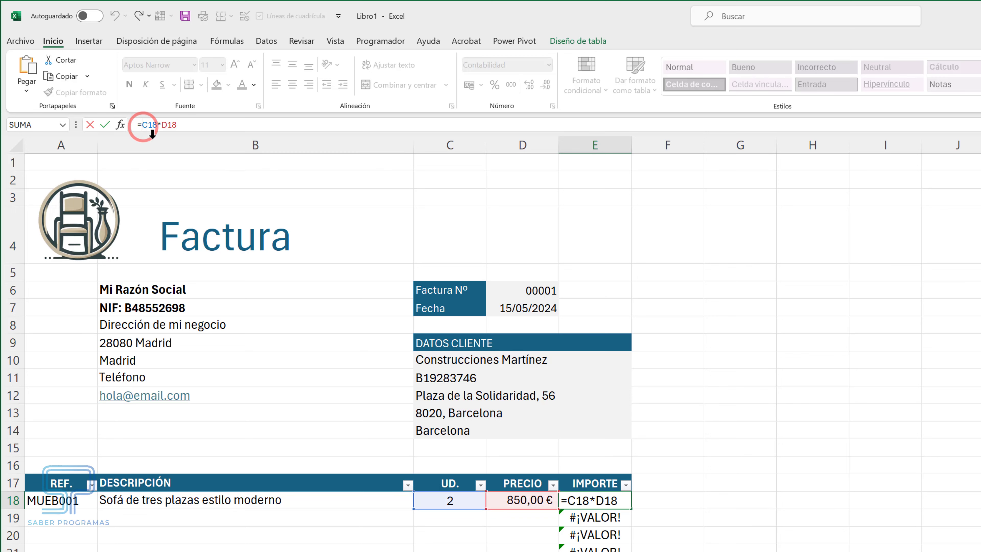
pyautogui.write('S')
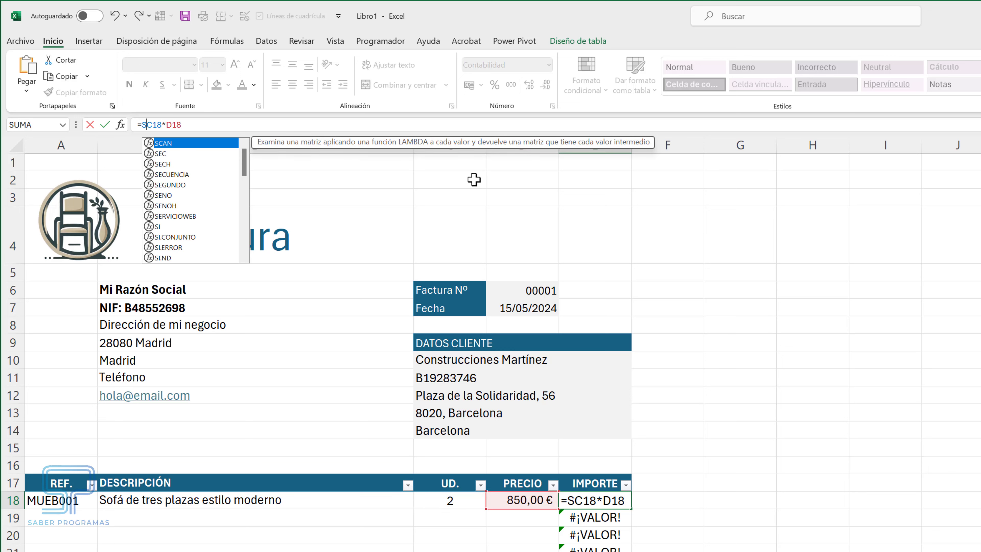
pyautogui.write('i')
pyautogui.write('.e')
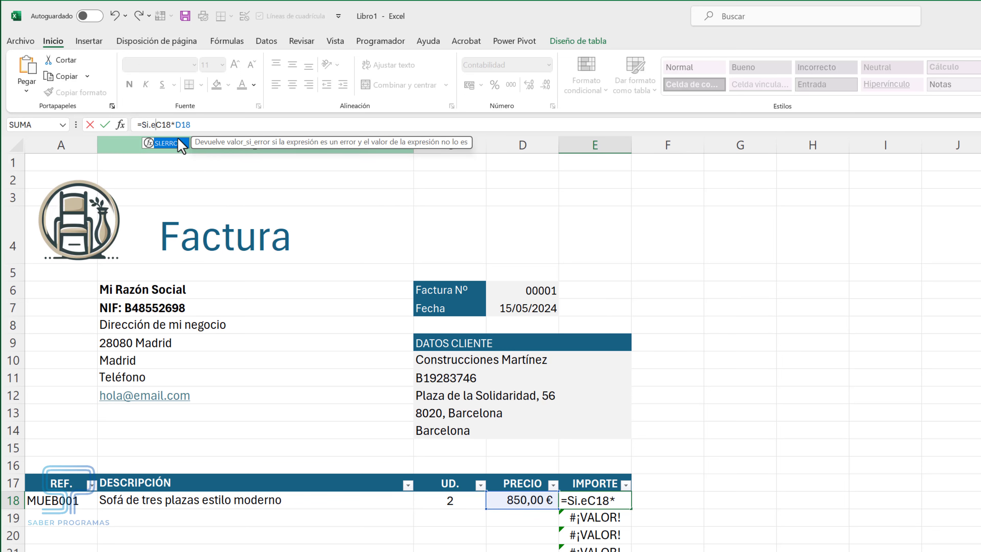
pyautogui.press('Tab')
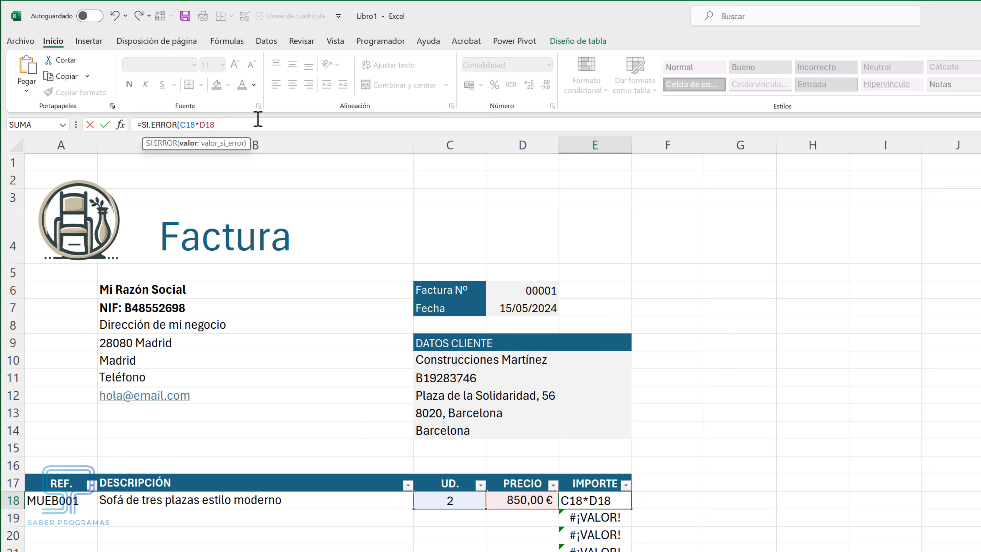
pyautogui.write(';""')
pyautogui.write(')')
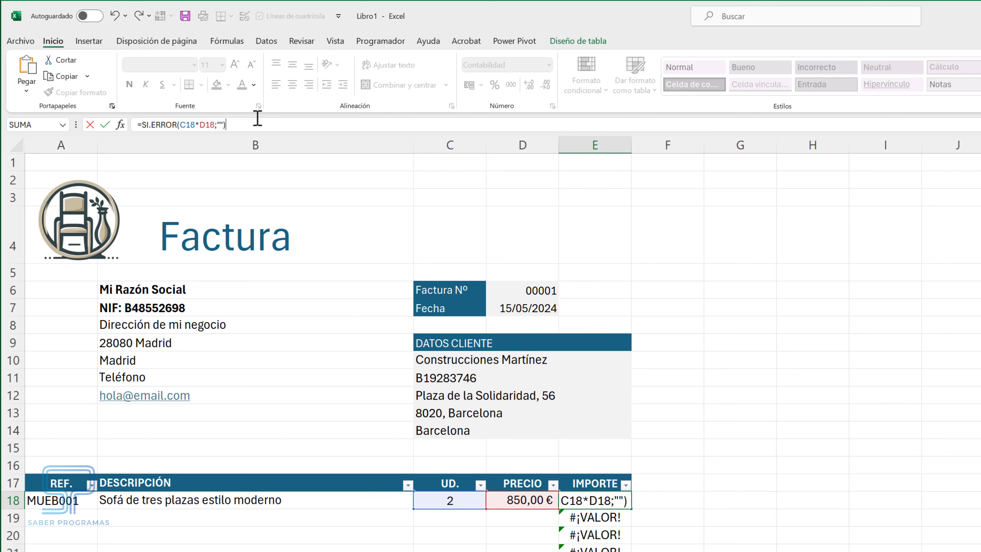
pyautogui.press('Return')
pyautogui.click(813, 550)
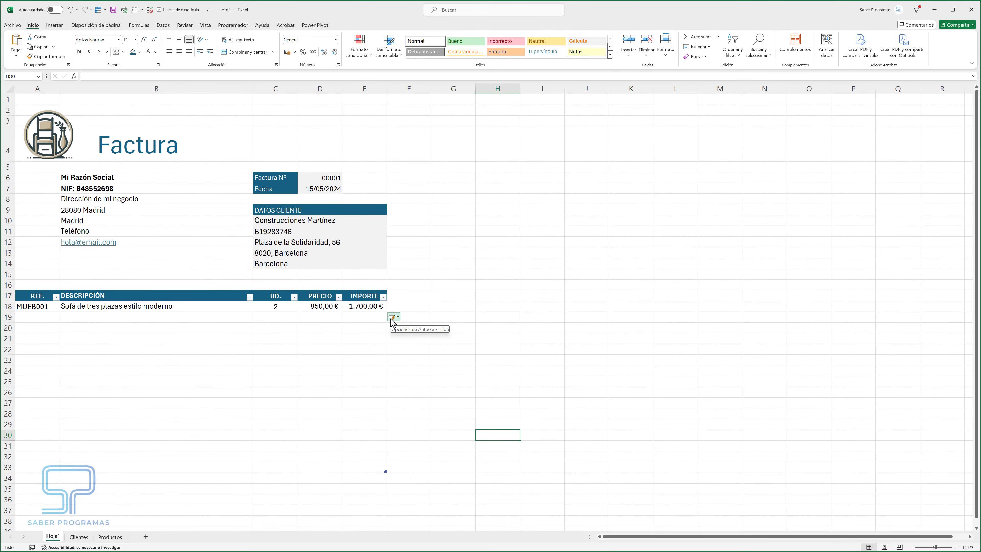
# Choose 'Alfombra de lana 200x300 cm' in B19 and enter quantity 1 in C19.
pyautogui.click(253, 319)
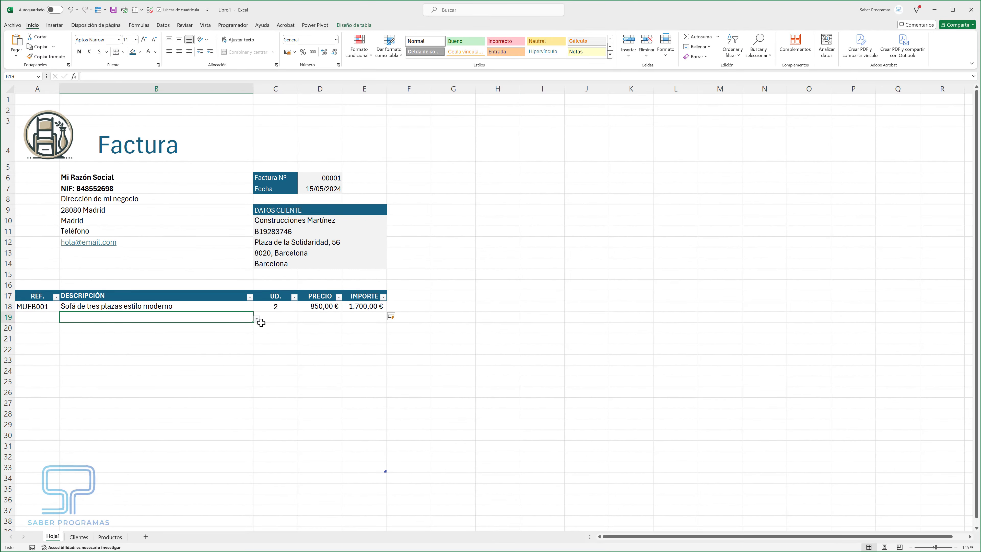
pyautogui.click(256, 319)
pyautogui.click(232, 361)
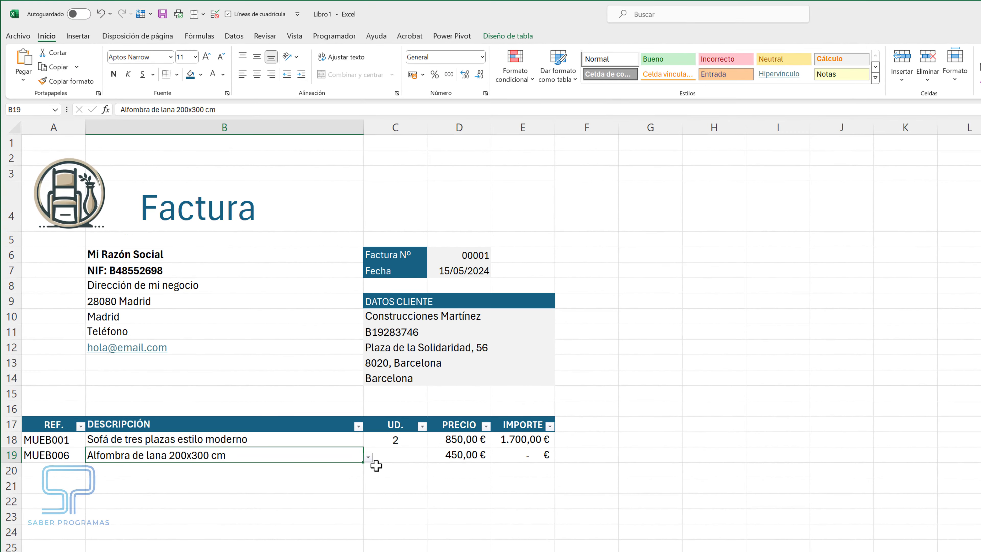
pyautogui.click(389, 451)
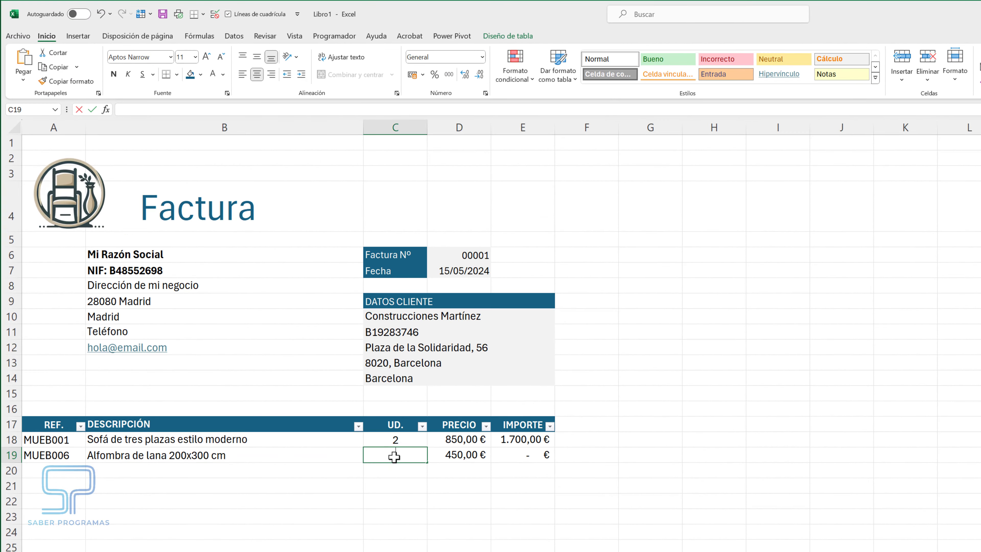
pyautogui.write('1')
pyautogui.press('Return')
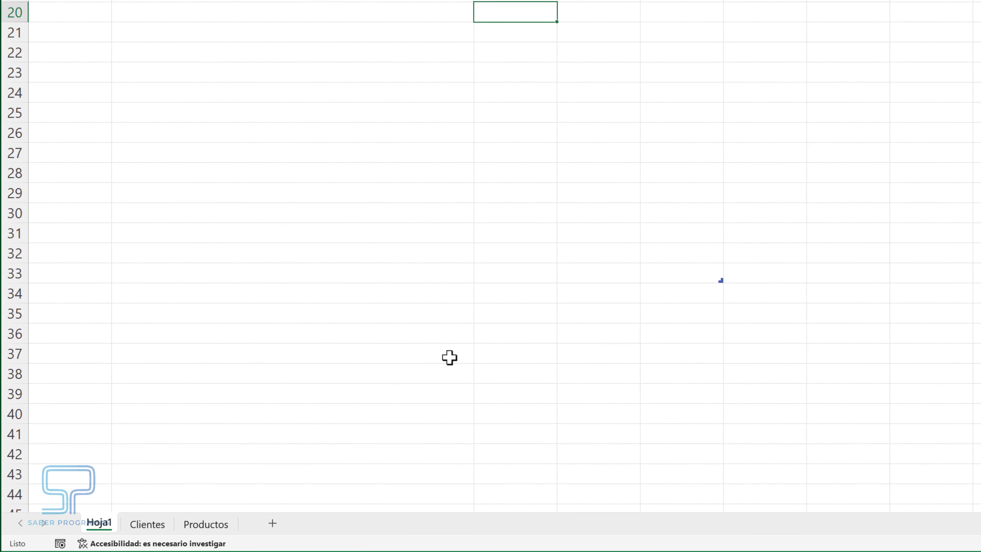
# Add a SUBTOTAL row that sums the table's IMPORTE column with SUMA.
pyautogui.click(507, 356)
pyautogui.write('SUBTOTAL')
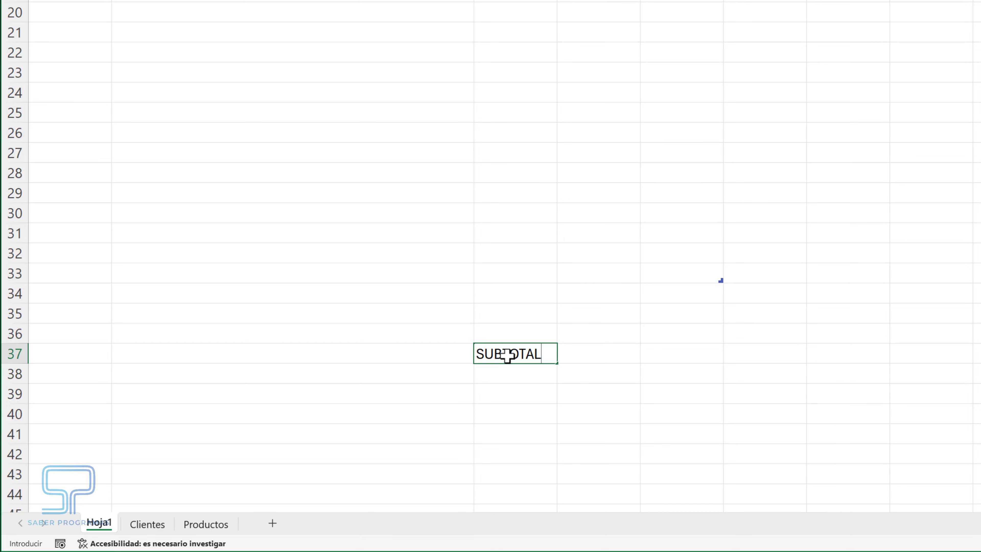
pyautogui.click(690, 362)
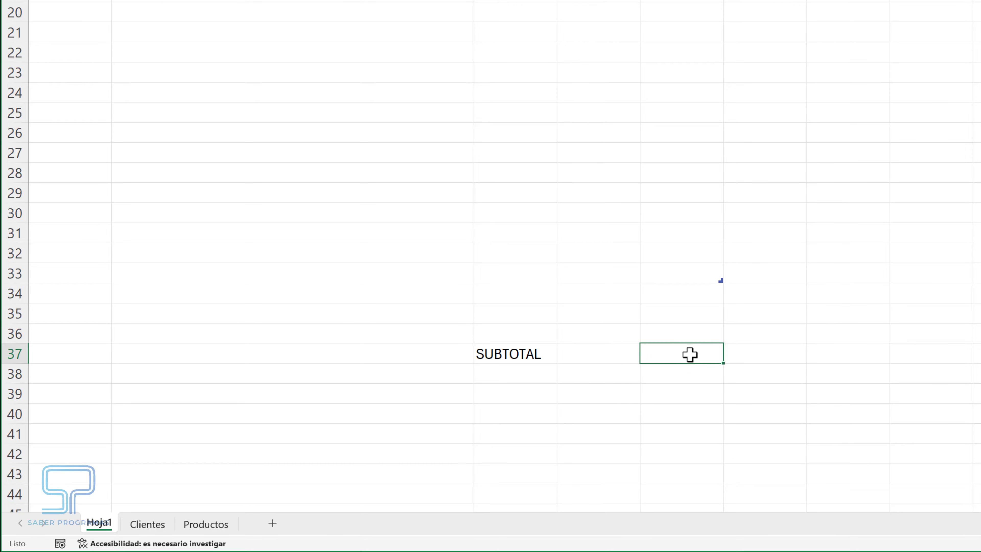
pyautogui.write('=SUMA')
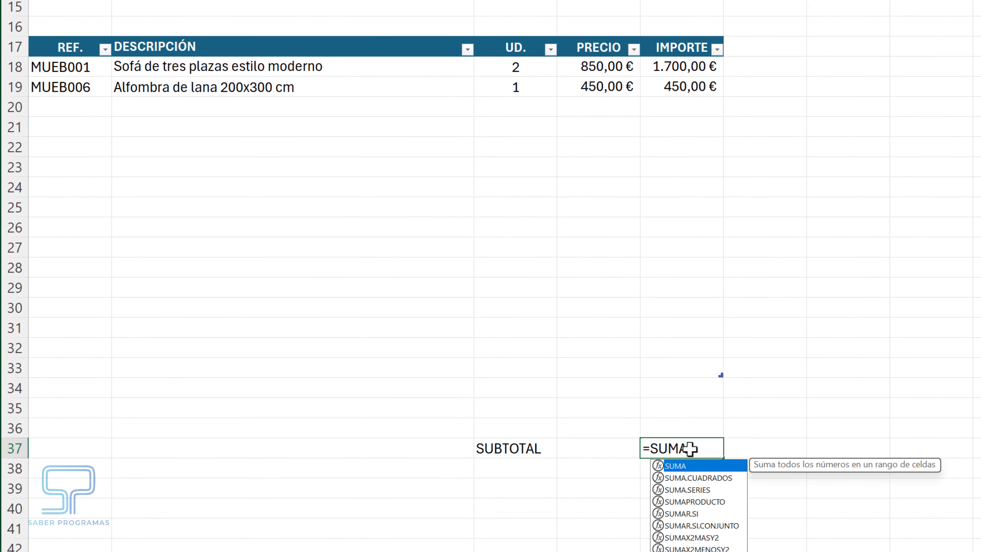
pyautogui.doubleClick(674, 466)
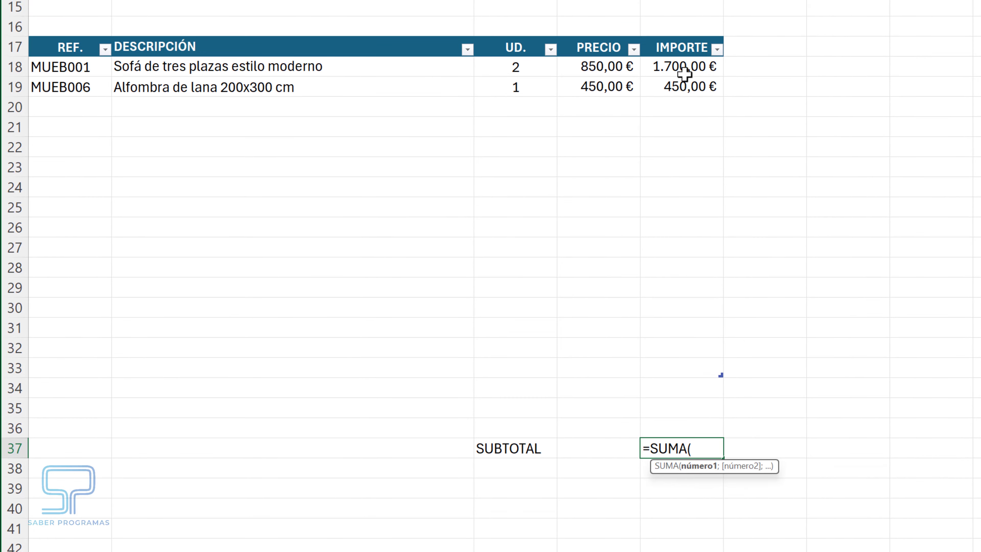
pyautogui.moveTo(684, 74); pyautogui.dragTo(676, 370)
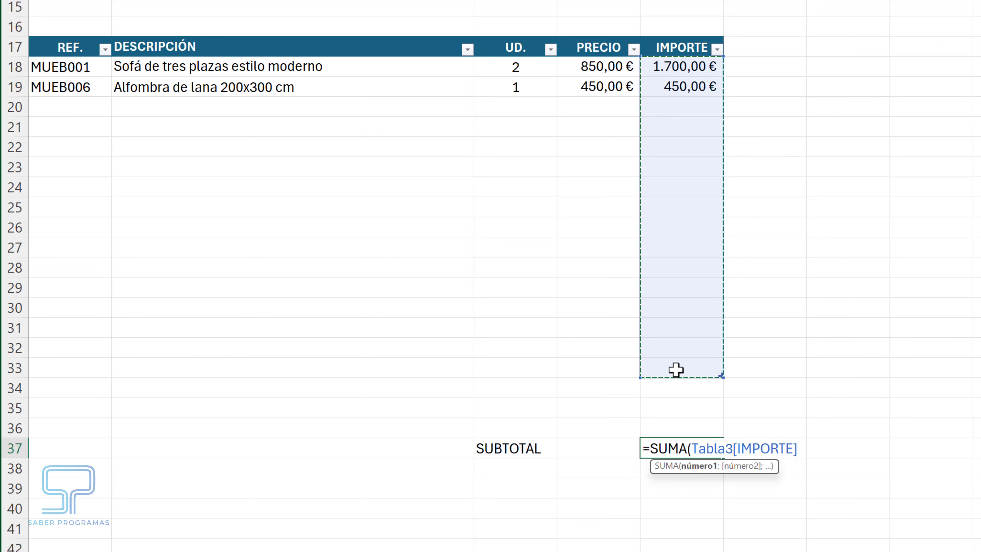
pyautogui.write(')')
pyautogui.press('Return')
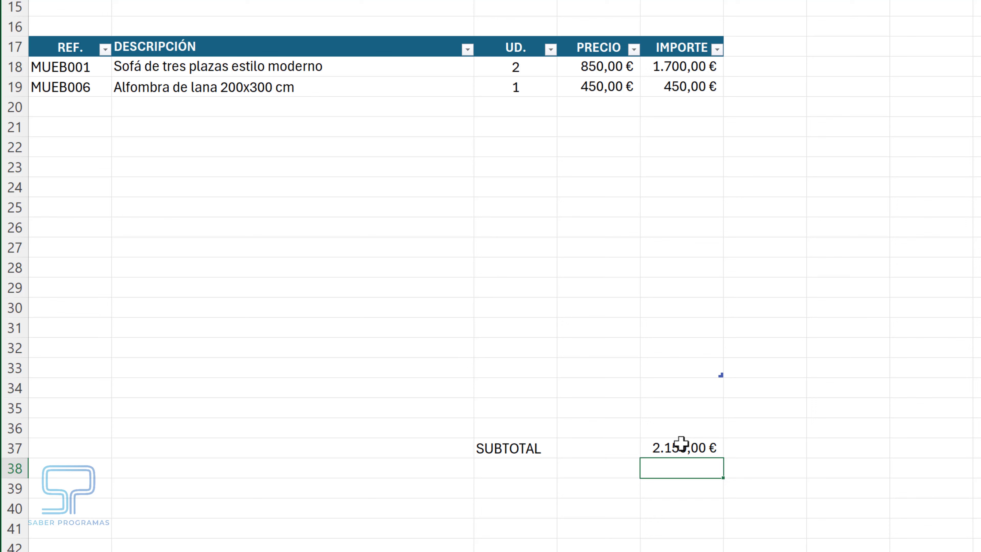
# Enter a 10% discount rate, formatted as a percentage, in D38.
pyautogui.click(531, 468)
pyautogui.write('Descuento')
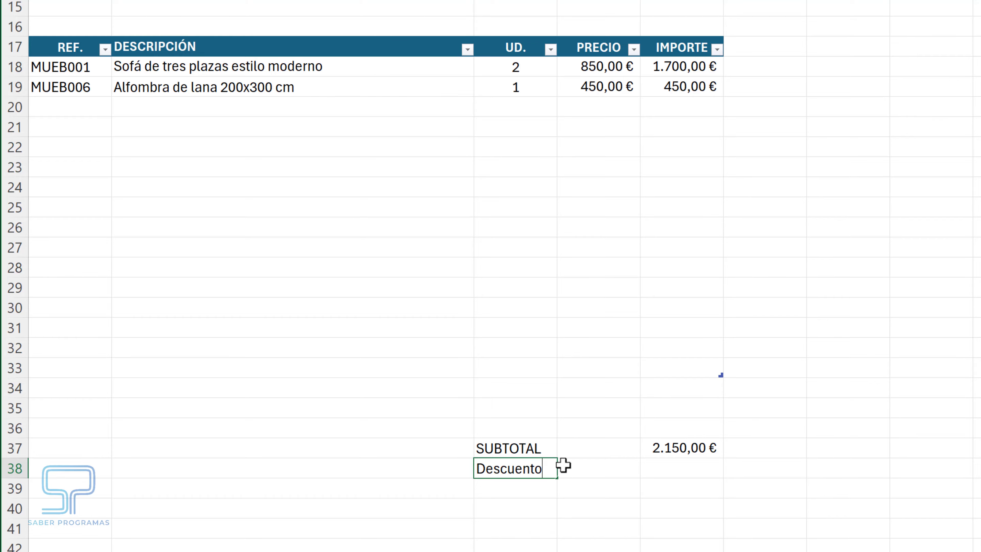
pyautogui.click(591, 468)
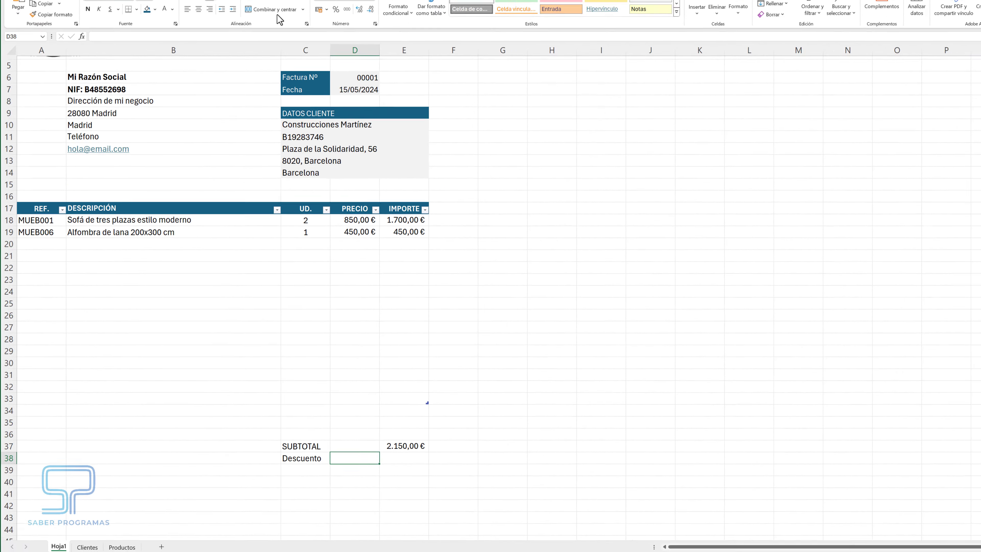
pyautogui.hotkey('ctrl', 'shift', '5')
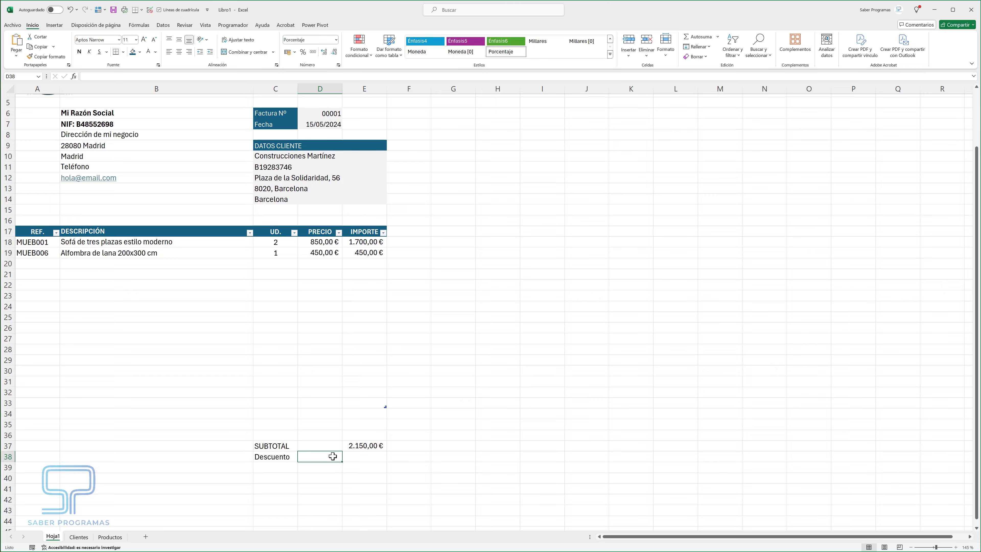
pyautogui.write('10')
pyautogui.press('Return')
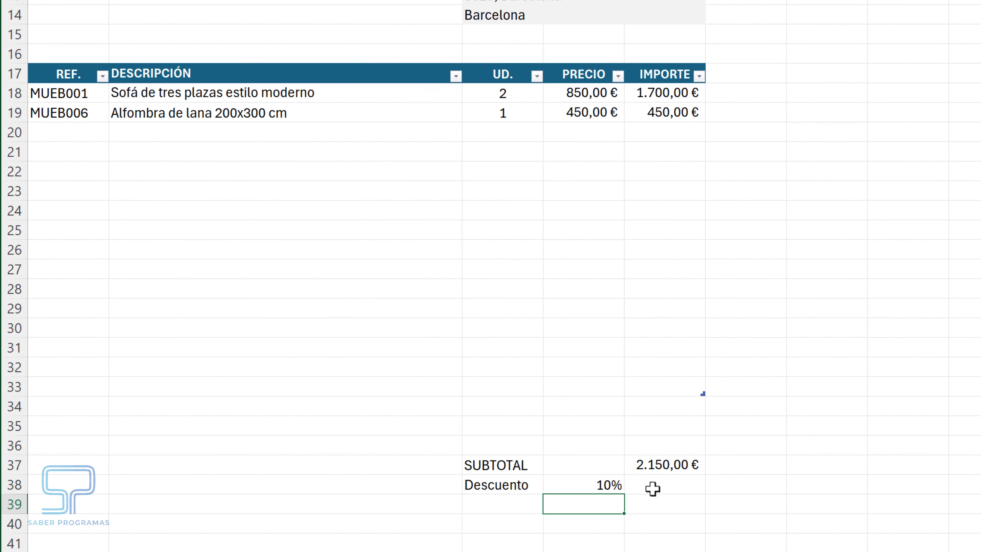
# Calculate the discount amount in E38 as =(-E37*D38).
pyautogui.click(670, 486)
pyautogui.write('=(')
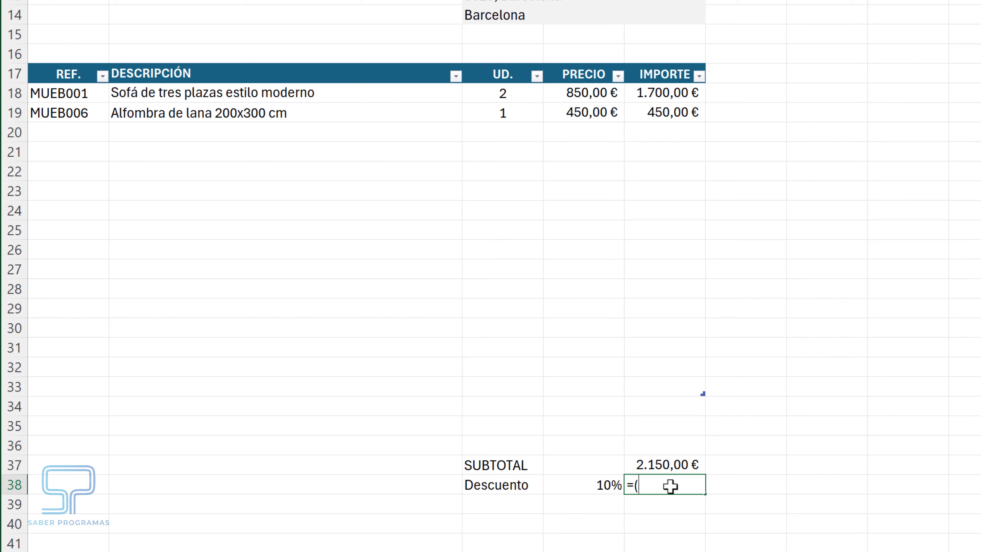
pyautogui.write('-')
pyautogui.click(664, 466)
pyautogui.write('*')
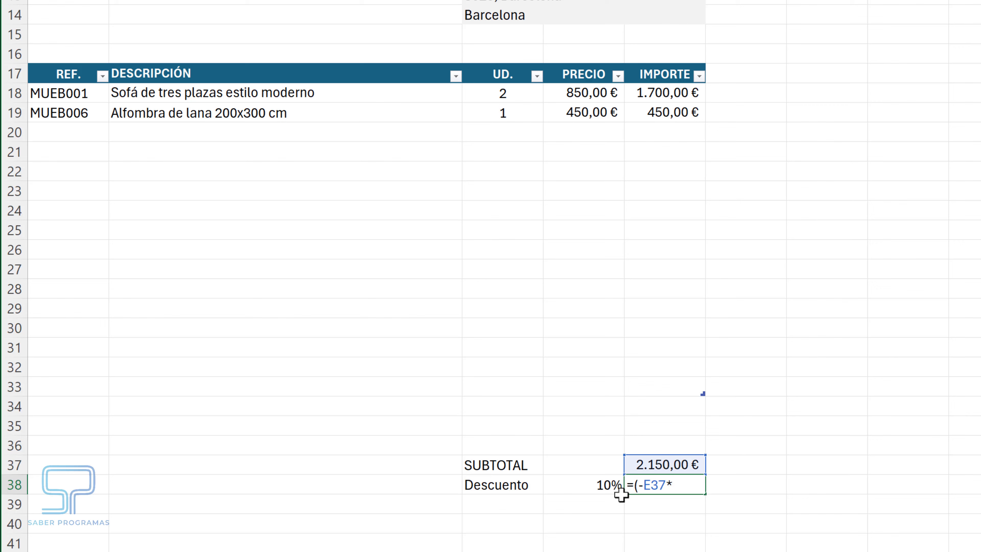
pyautogui.click(607, 487)
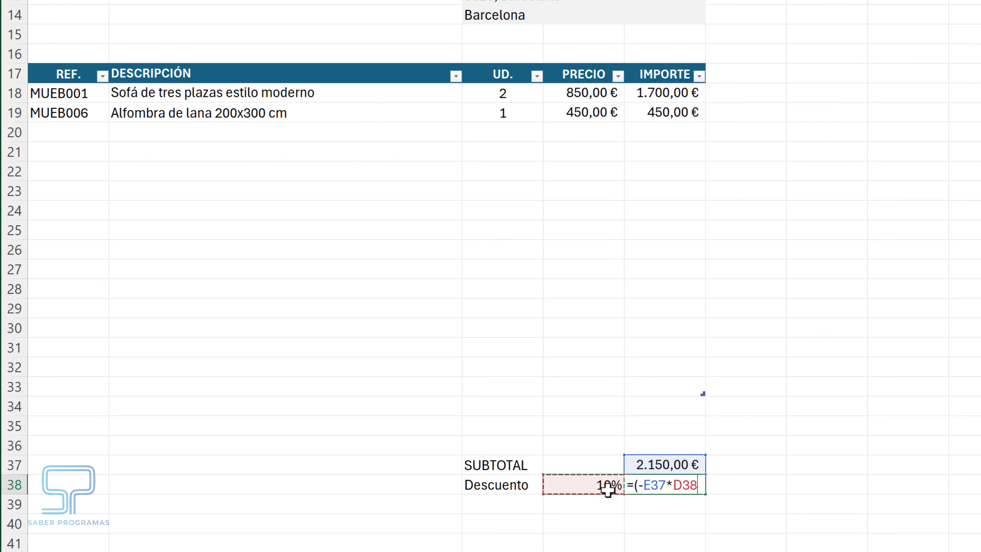
pyautogui.write(')')
pyautogui.press('Return')
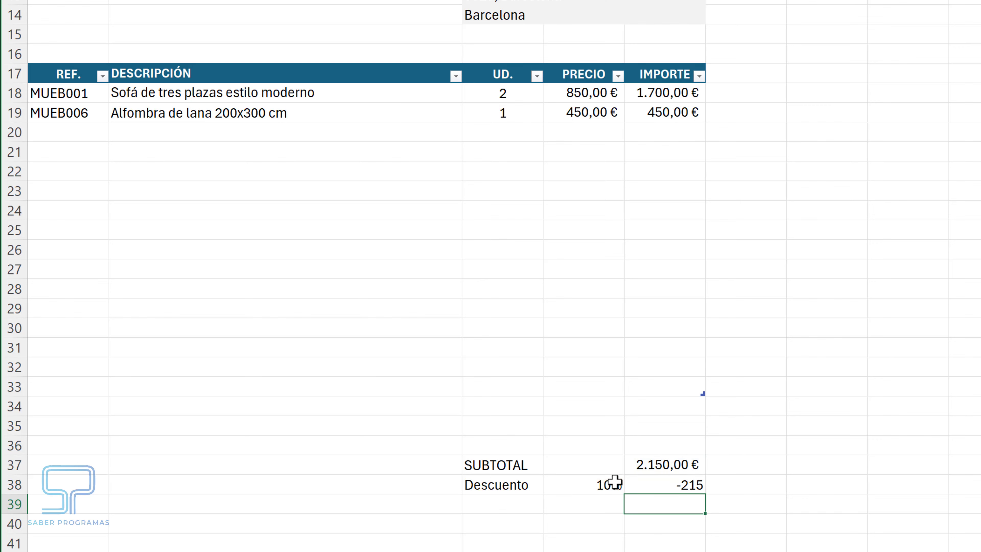
pyautogui.click(679, 485)
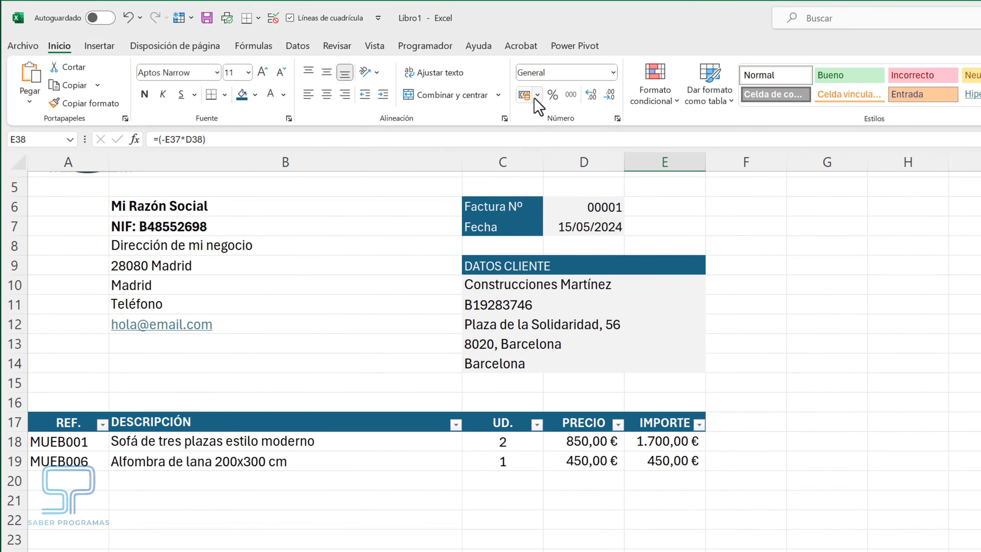
# Format the discount in euro accounting and add BASE IMPONIBLE as =E37+E38.
pyautogui.click(537, 95)
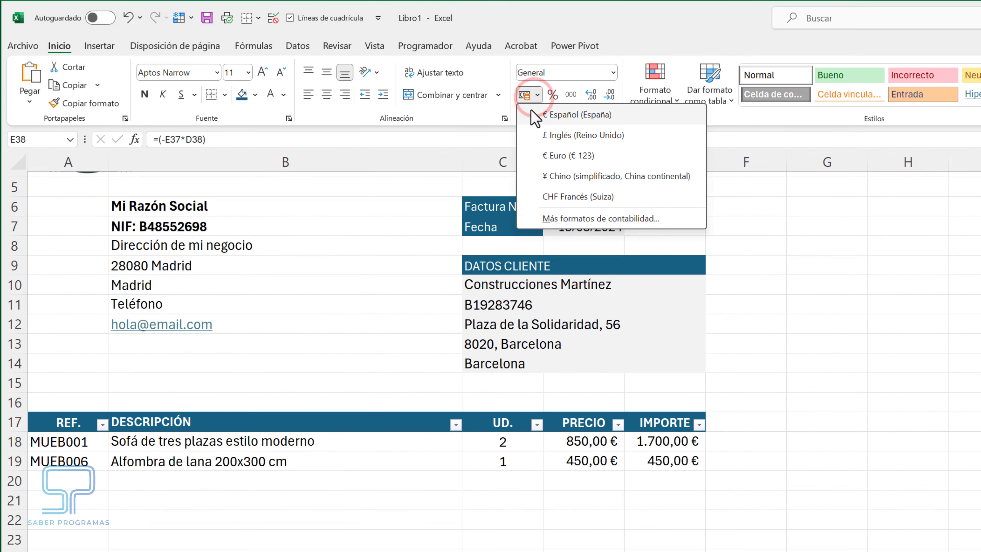
pyautogui.click(548, 169)
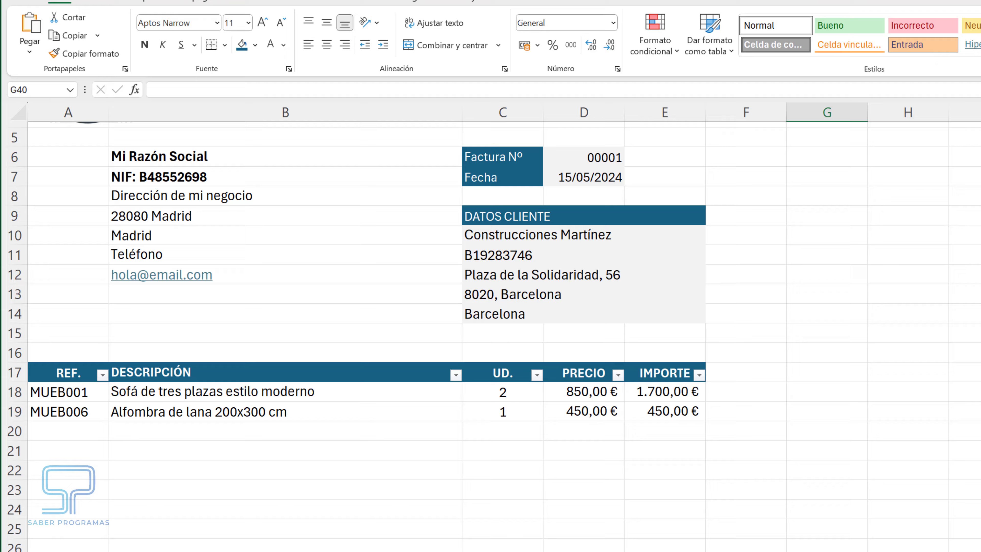
pyautogui.click(497, 456)
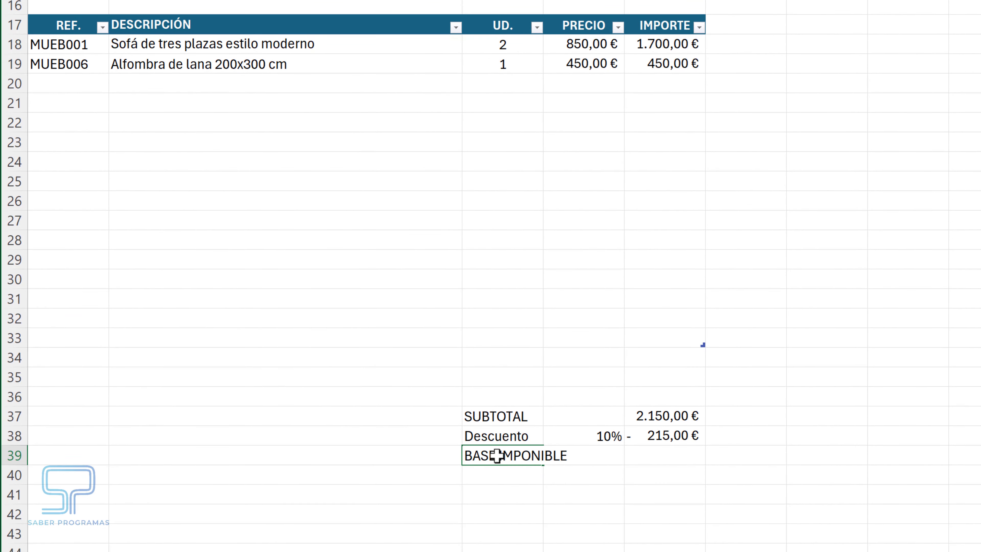
pyautogui.click(671, 457)
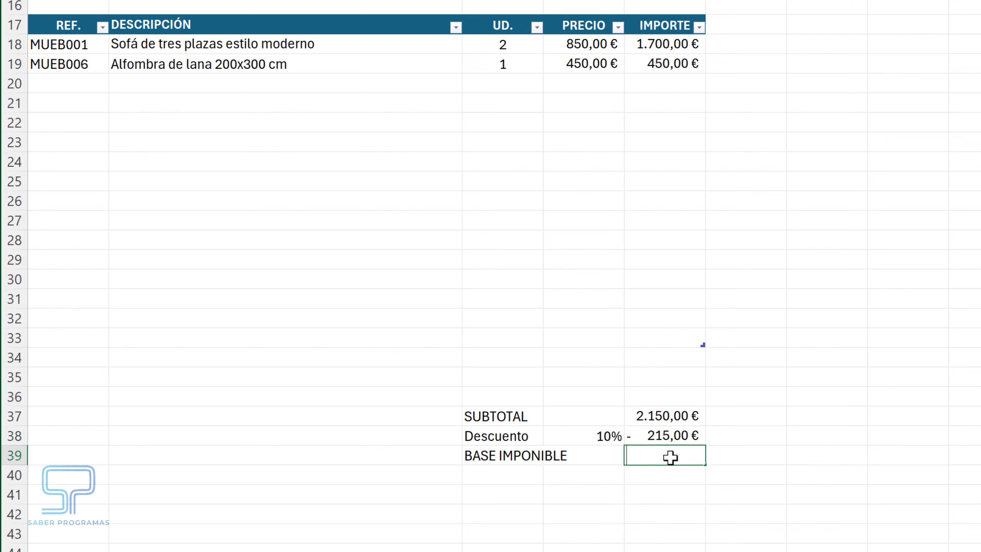
pyautogui.write('=')
pyautogui.click(667, 418)
pyautogui.write('+')
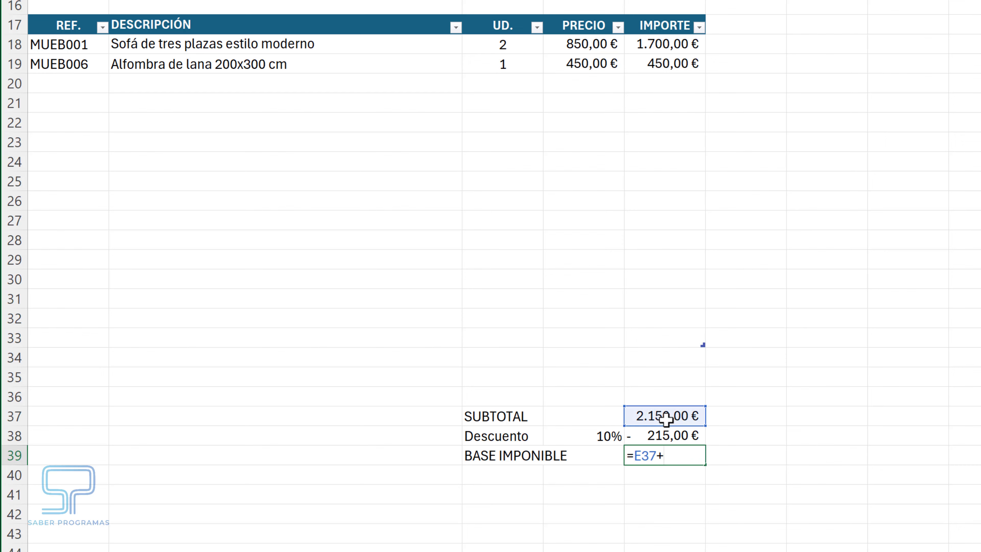
pyautogui.click(679, 438)
pyautogui.press('Return')
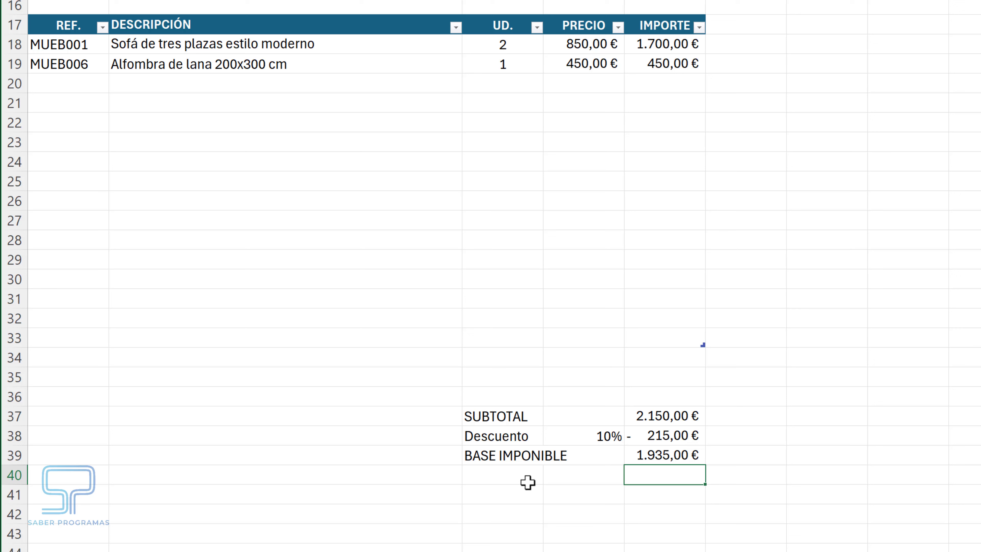
# Add the IVA row with a 21% rate and amount =E39*D40.
pyautogui.click(515, 479)
pyautogui.write('IVA')
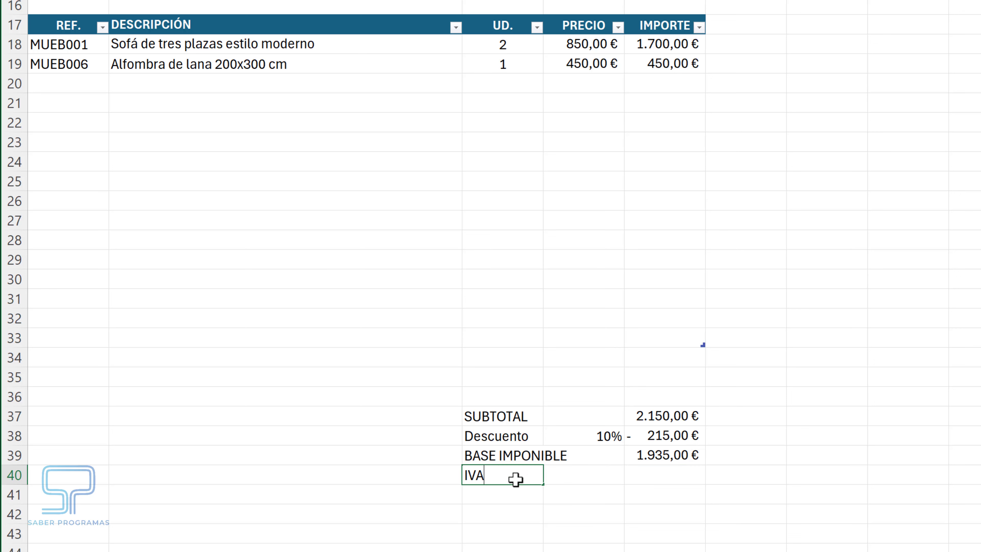
pyautogui.click(595, 475)
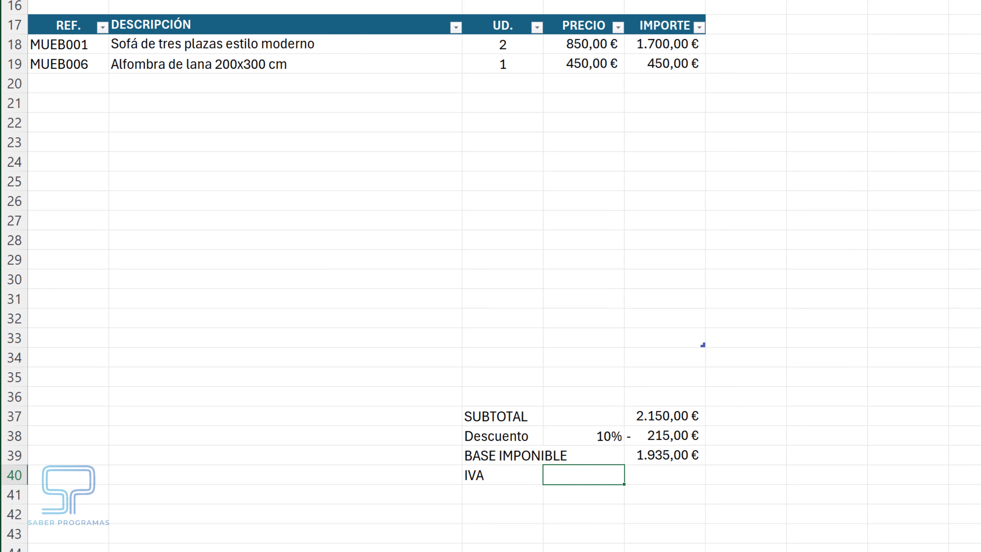
pyautogui.click(604, 476)
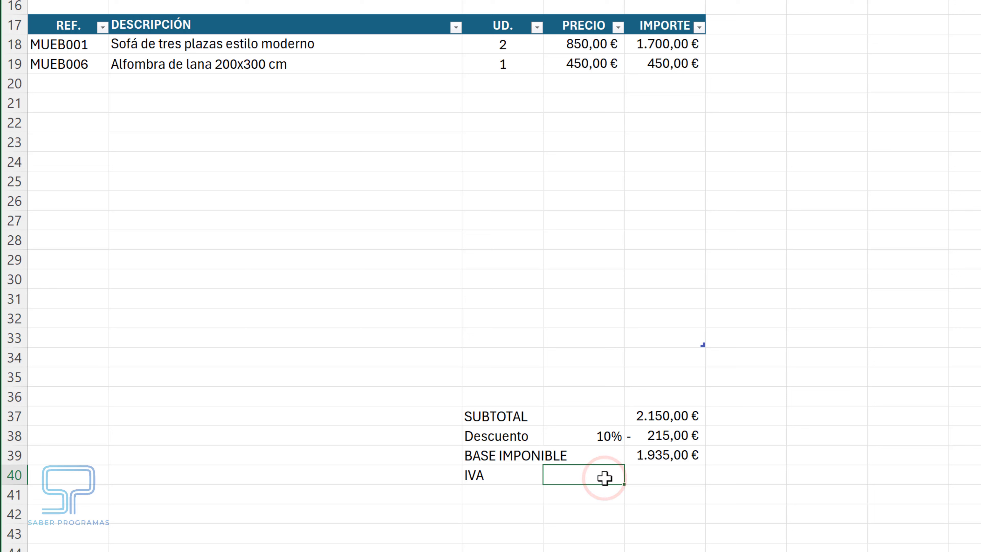
pyautogui.write('21')
pyautogui.press('Return')
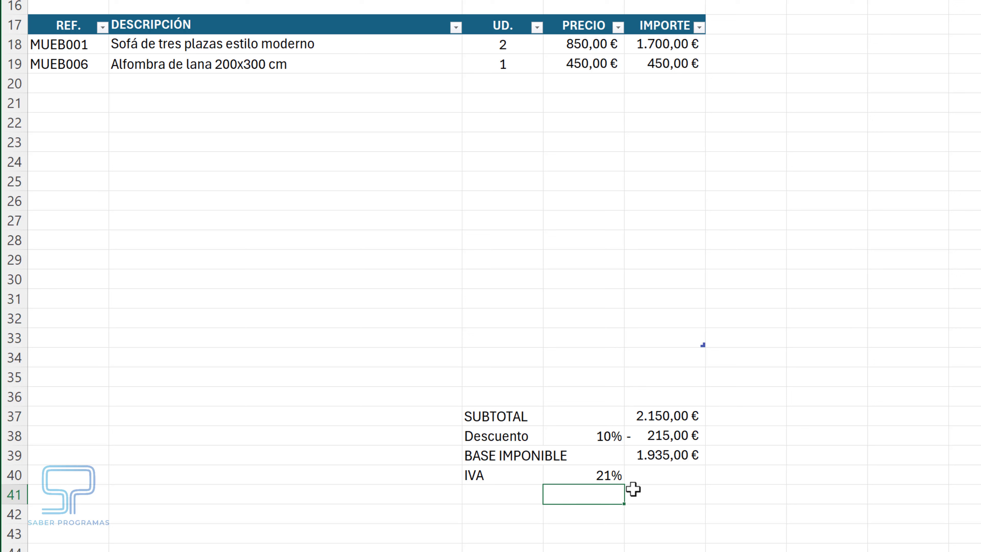
pyautogui.click(671, 479)
pyautogui.click(662, 477)
pyautogui.write('=')
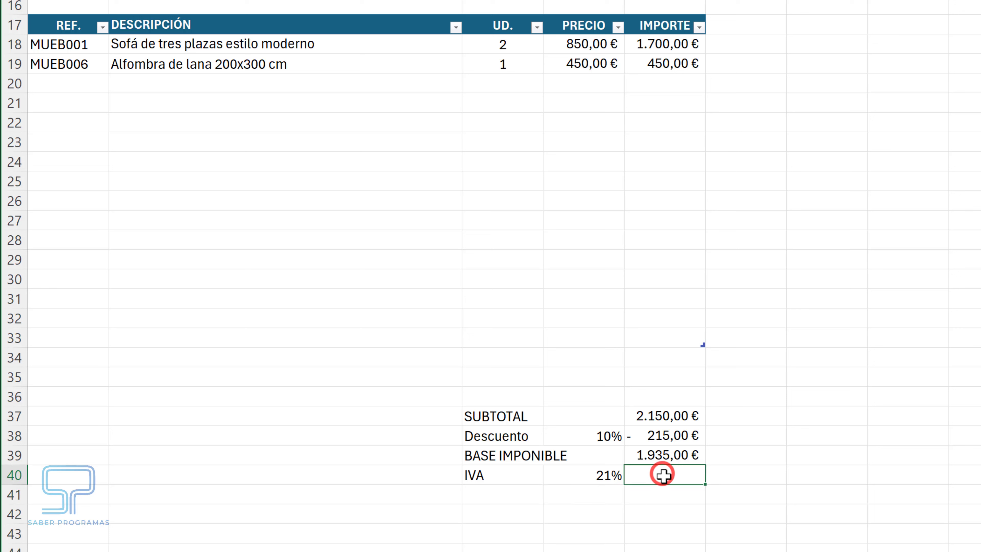
pyautogui.click(664, 456)
pyautogui.write('*')
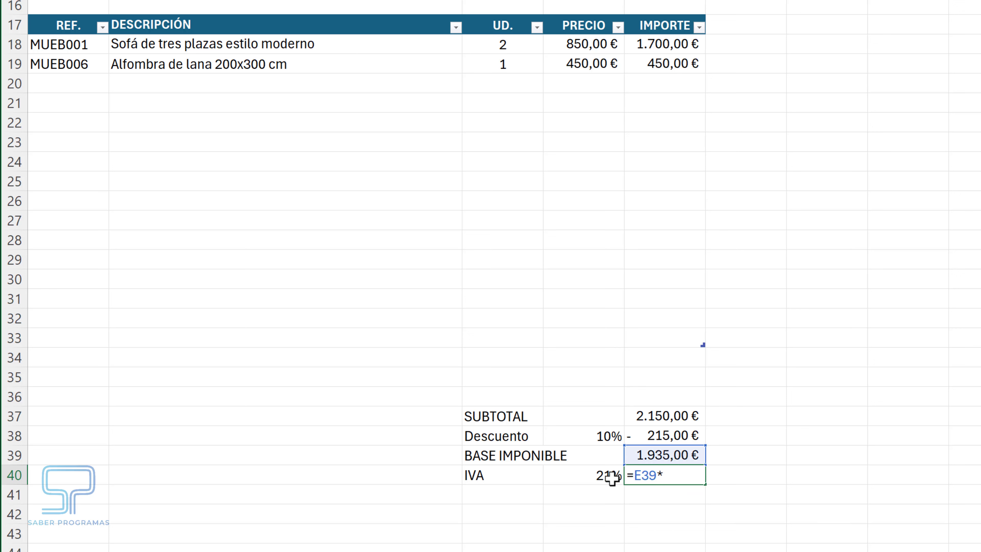
pyautogui.click(612, 477)
pyautogui.press('Return')
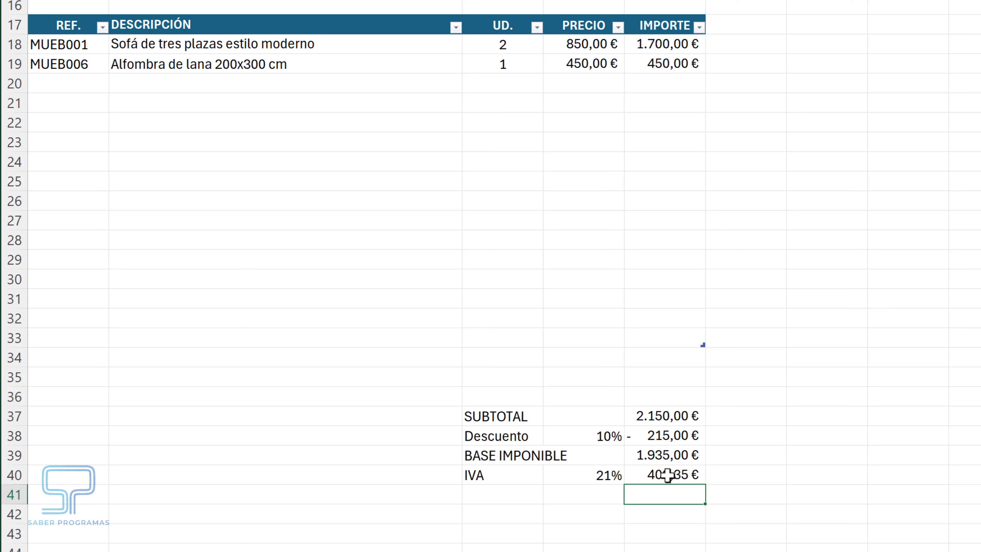
# Add the TOTAL row as =E39+E40, giving 2.341,35 €.
pyautogui.click(499, 511)
pyautogui.write('TOTA')
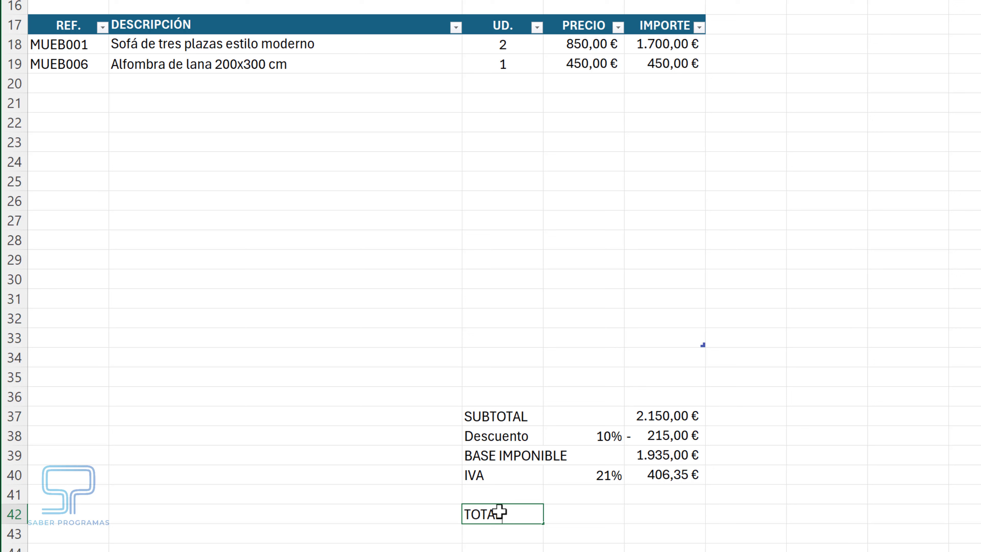
pyautogui.click(669, 512)
pyautogui.write('=')
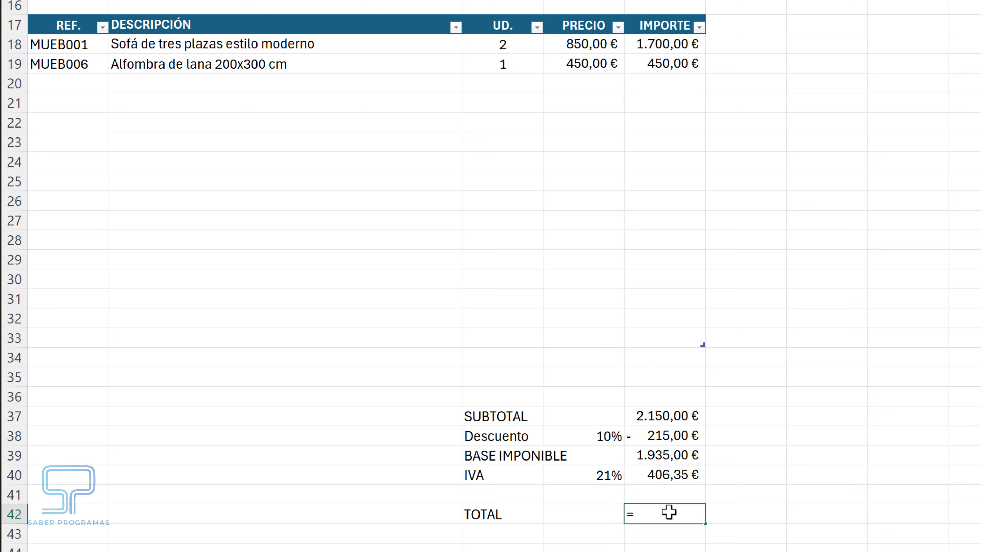
pyautogui.click(660, 456)
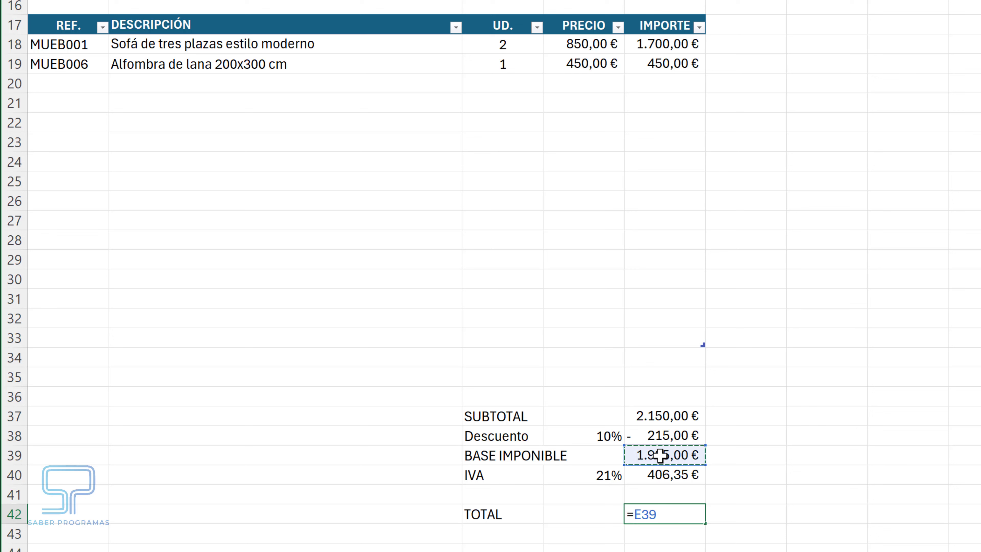
pyautogui.write('+')
pyautogui.click(660, 475)
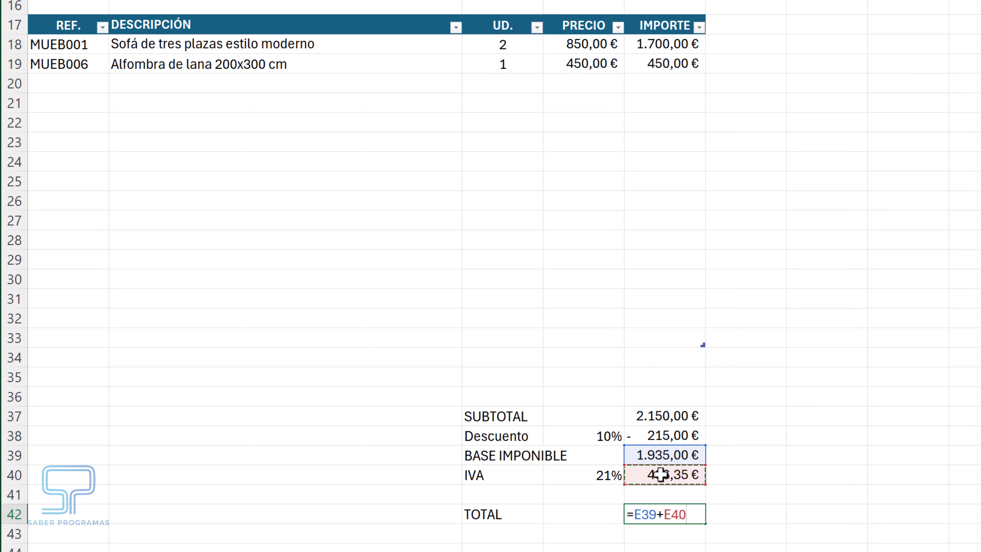
pyautogui.press('Return')
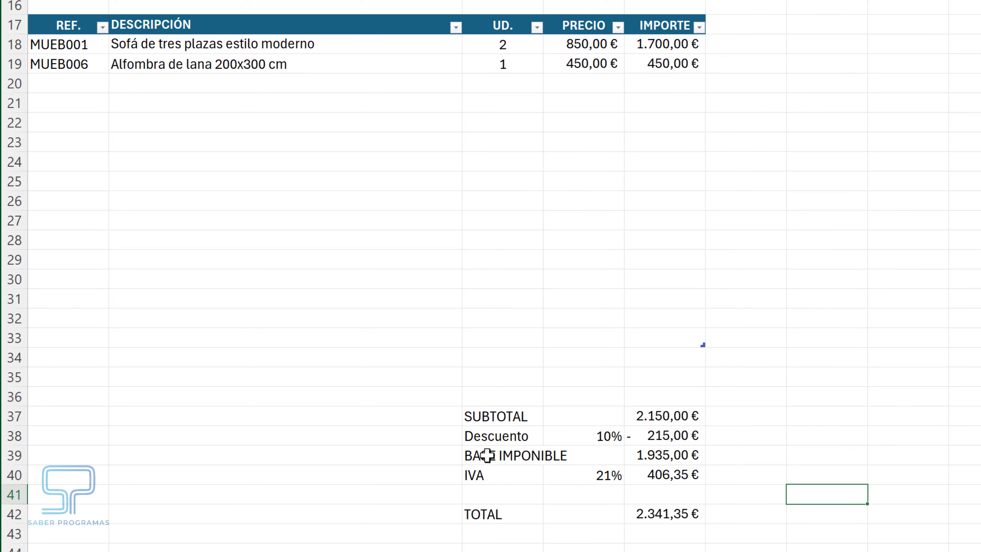
pyautogui.moveTo(471, 415); pyautogui.dragTo(636, 491)
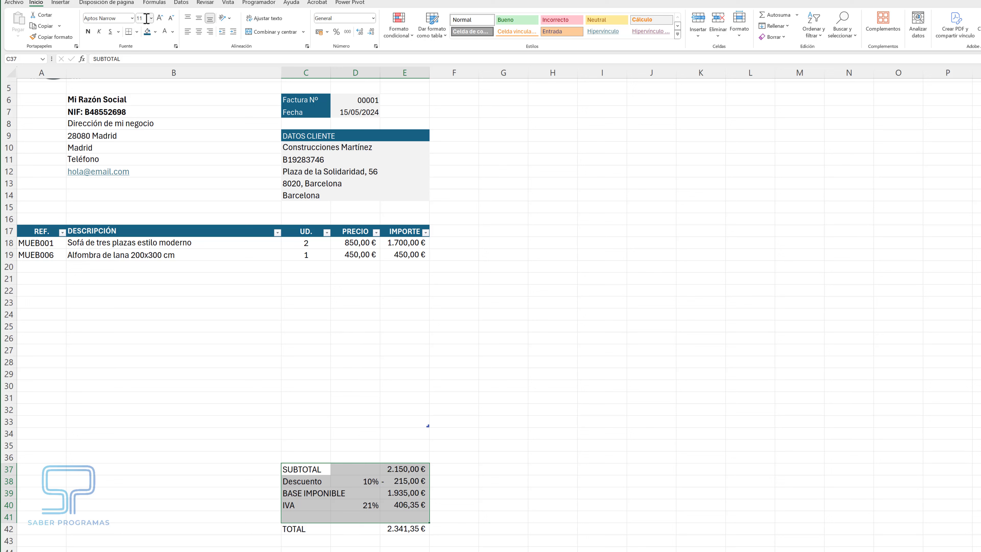
# Set the summary block to font size 10 and bold the taxable base, IVA and TOTAL amounts.
pyautogui.click(140, 20)
pyautogui.press('Return')
pyautogui.moveTo(405, 493); pyautogui.dragTo(404, 505)
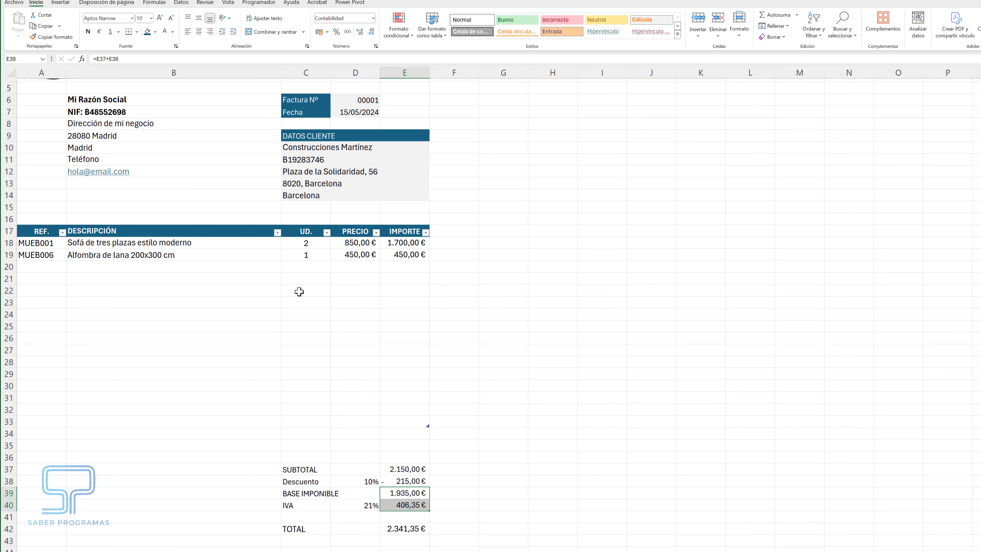
pyautogui.click(87, 33)
pyautogui.moveTo(296, 530); pyautogui.dragTo(428, 533)
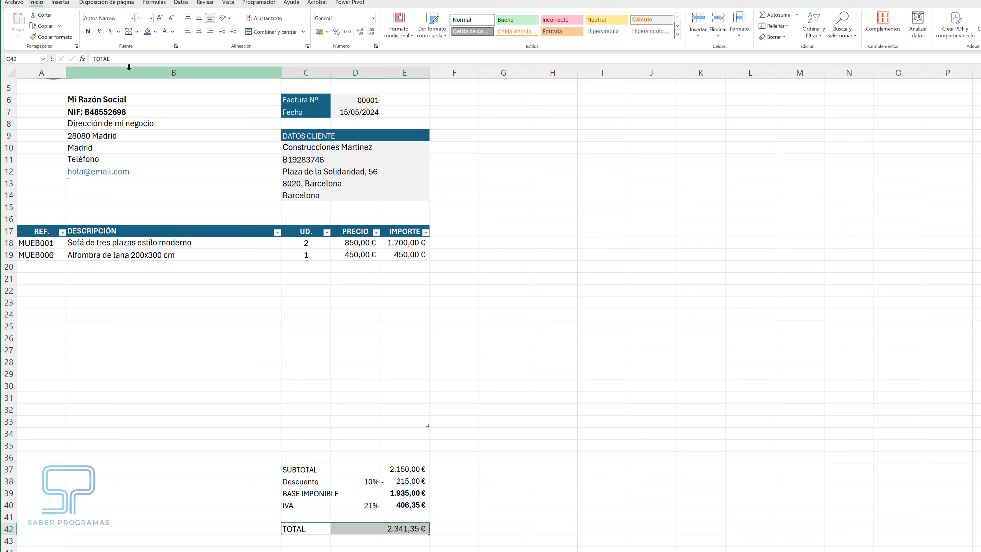
pyautogui.click(90, 33)
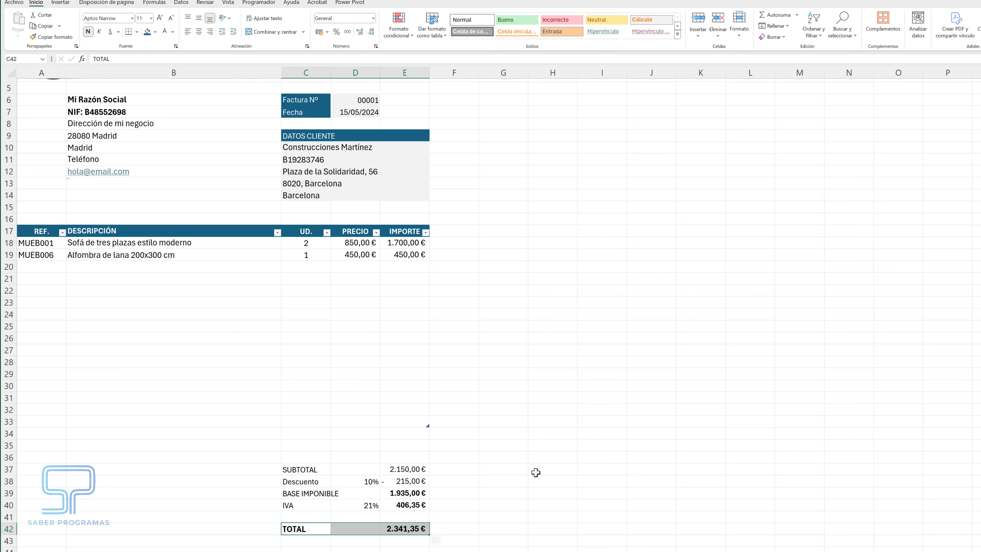
# Fill the summary labels and amounts light blue and the TOTAL row dark blue.
pyautogui.moveTo(302, 469)
pyautogui.mouseDown()
pyautogui.moveTo(303, 483)
pyautogui.moveTo(359, 517)
pyautogui.mouseUp()
pyautogui.click(155, 32)
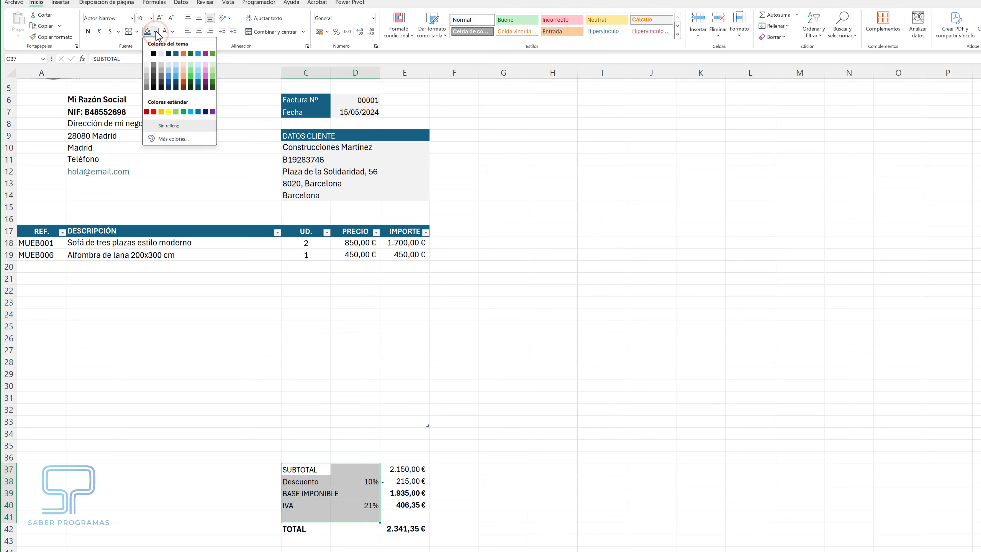
pyautogui.click(172, 68)
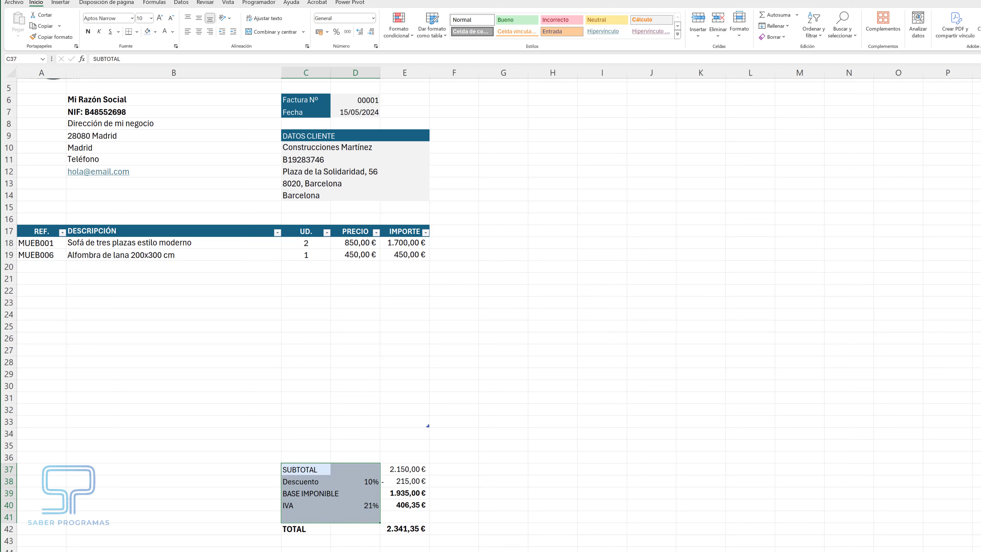
pyautogui.moveTo(404, 469); pyautogui.dragTo(407, 513)
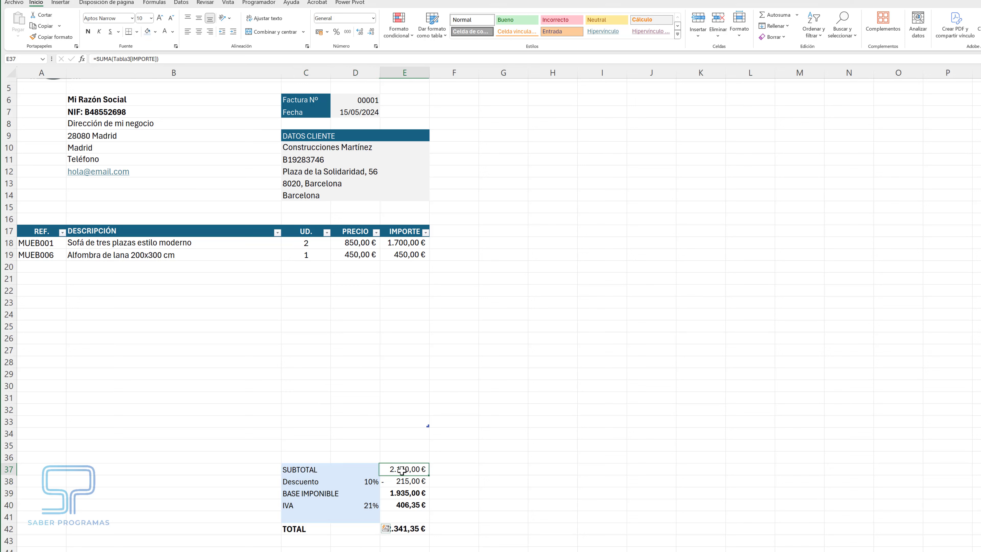
pyautogui.click(155, 31)
pyautogui.click(601, 511)
pyautogui.moveTo(305, 529); pyautogui.dragTo(385, 528)
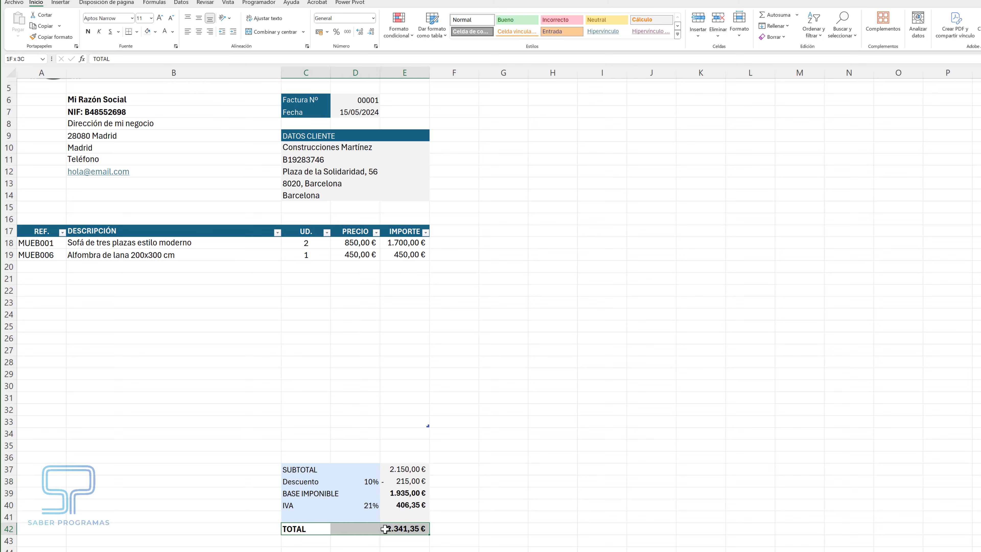
pyautogui.click(154, 32)
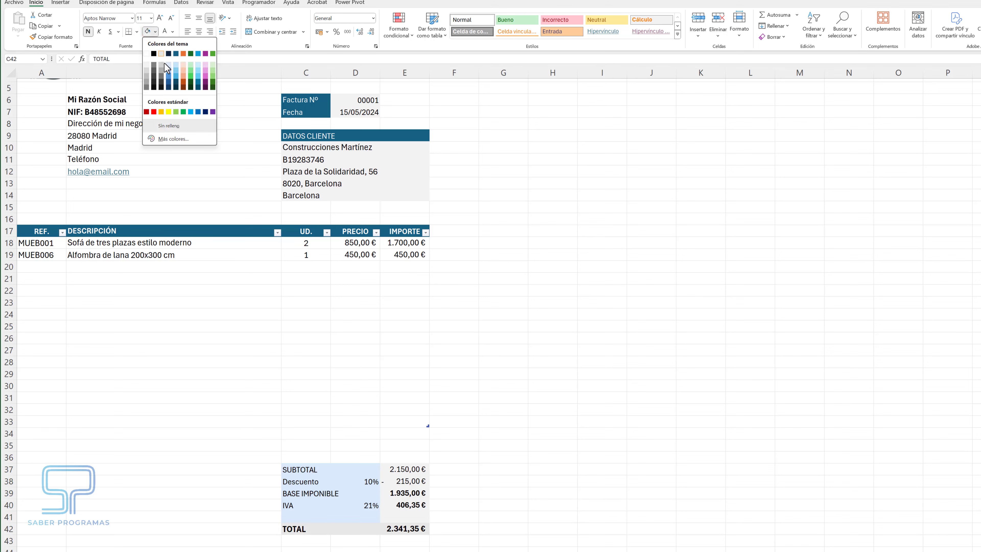
pyautogui.click(176, 53)
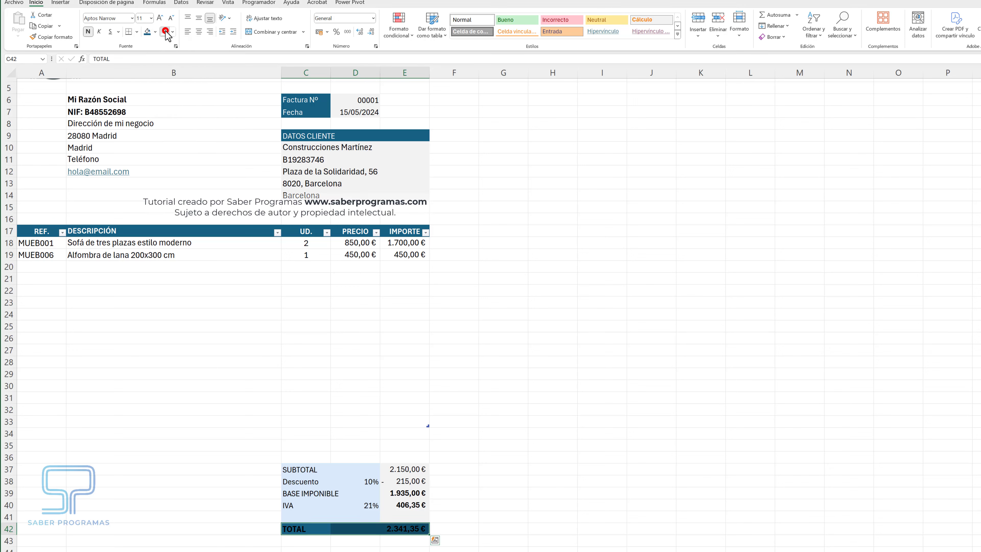
pyautogui.click(489, 506)
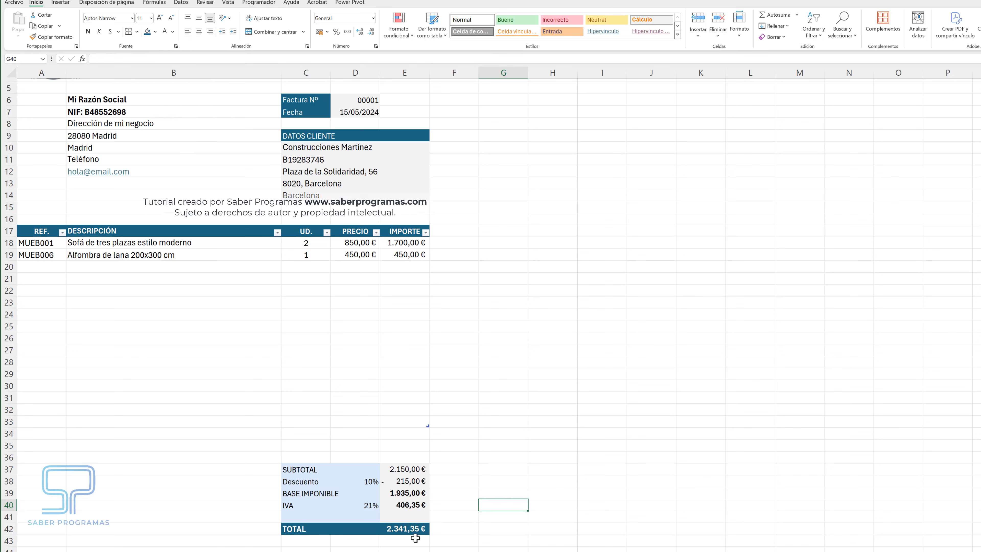
# Widen column E so the amounts fit.
pyautogui.moveTo(430, 74); pyautogui.dragTo(437, 73)
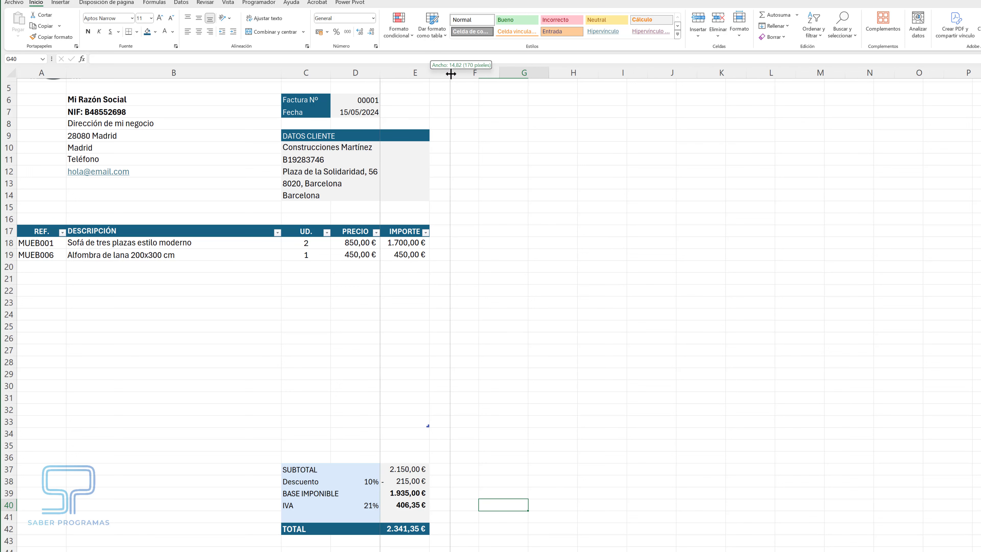
pyautogui.moveTo(437, 73); pyautogui.dragTo(451, 73)
pyautogui.click(552, 446)
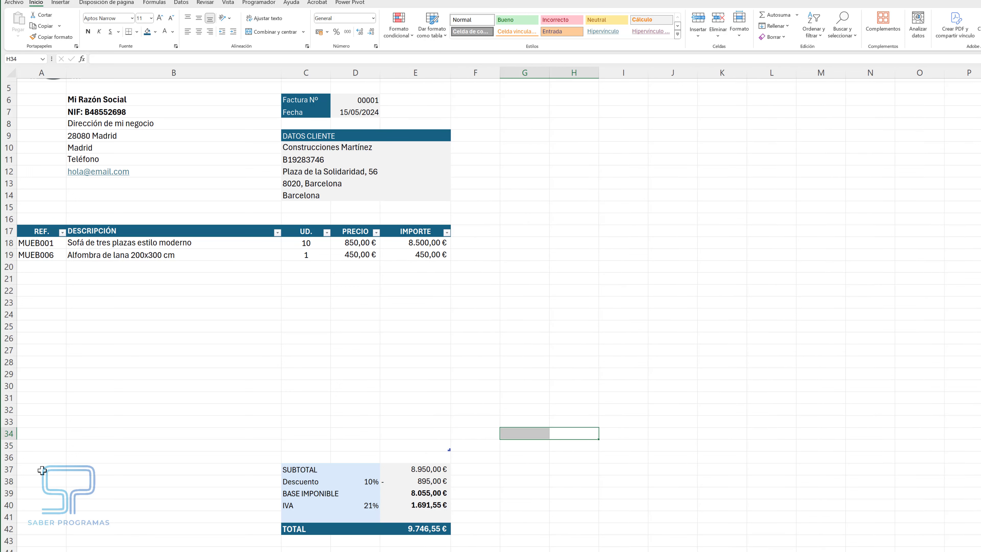
# Fill the block A37:B42 beside the totals with light grey.
pyautogui.moveTo(38, 469); pyautogui.dragTo(212, 529)
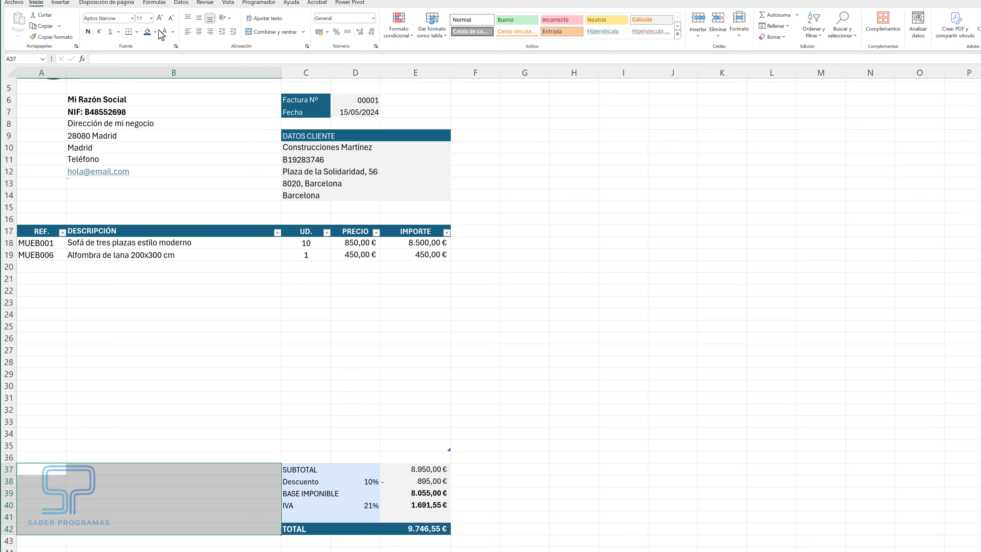
pyautogui.click(155, 31)
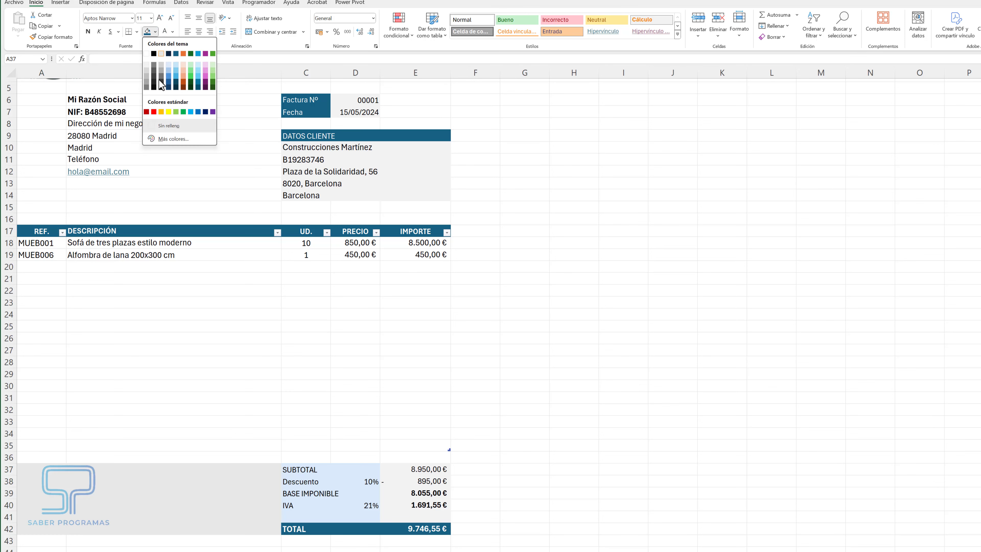
pyautogui.click(146, 68)
pyautogui.click(574, 385)
pyautogui.scroll(-2, 572, 480)
# Enter a bold 'Forma de pago:' label in A38 at font size 9.
pyautogui.click(36, 411)
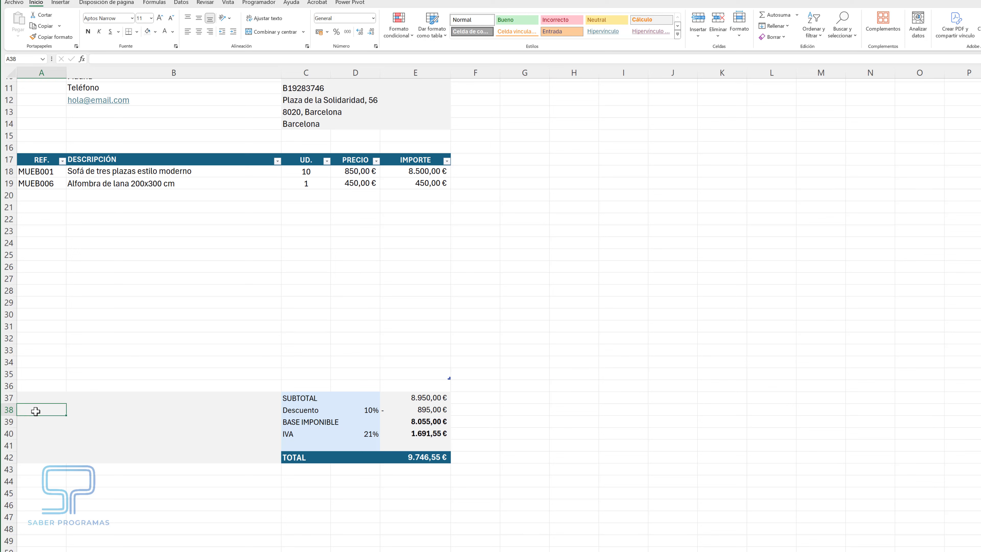
pyautogui.press('capslock')
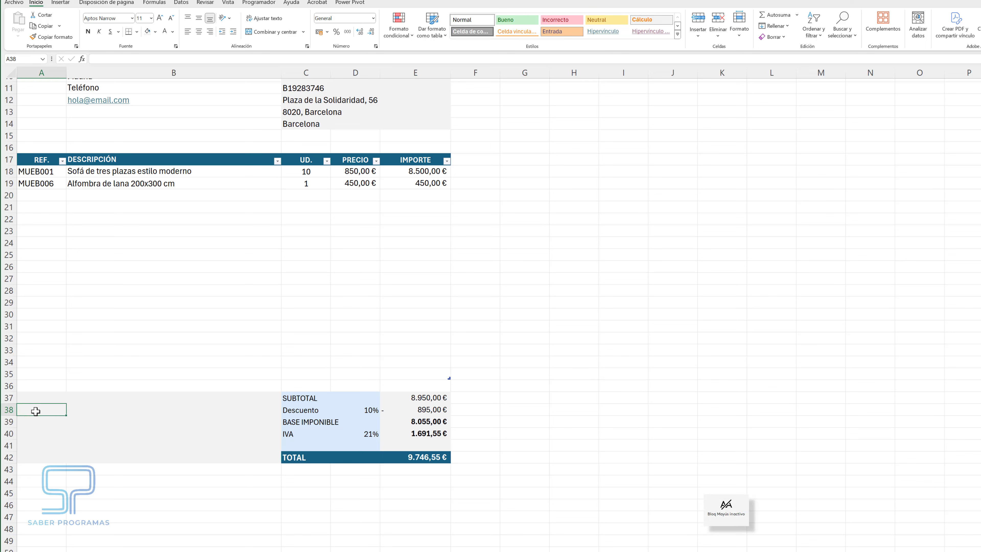
pyautogui.write('Forma de pago:')
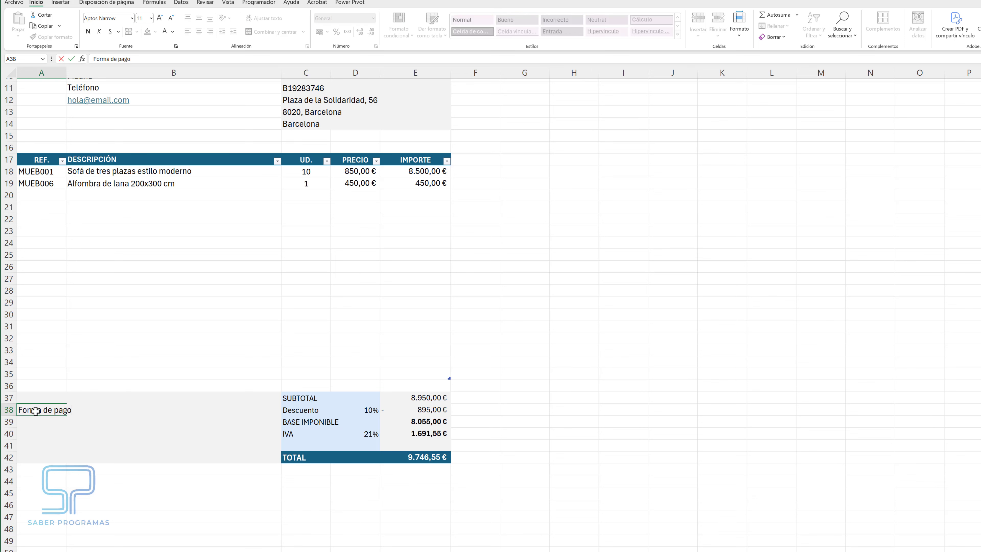
pyautogui.hotkey('ctrl', 'Return')
pyautogui.click(88, 32)
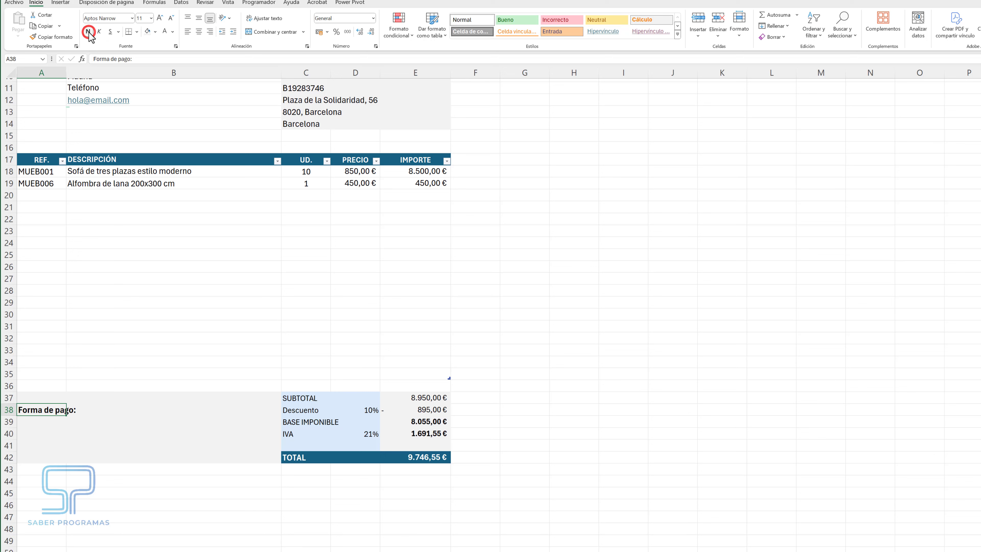
pyautogui.click(172, 18)
pyautogui.click(172, 18)
pyautogui.click(86, 410)
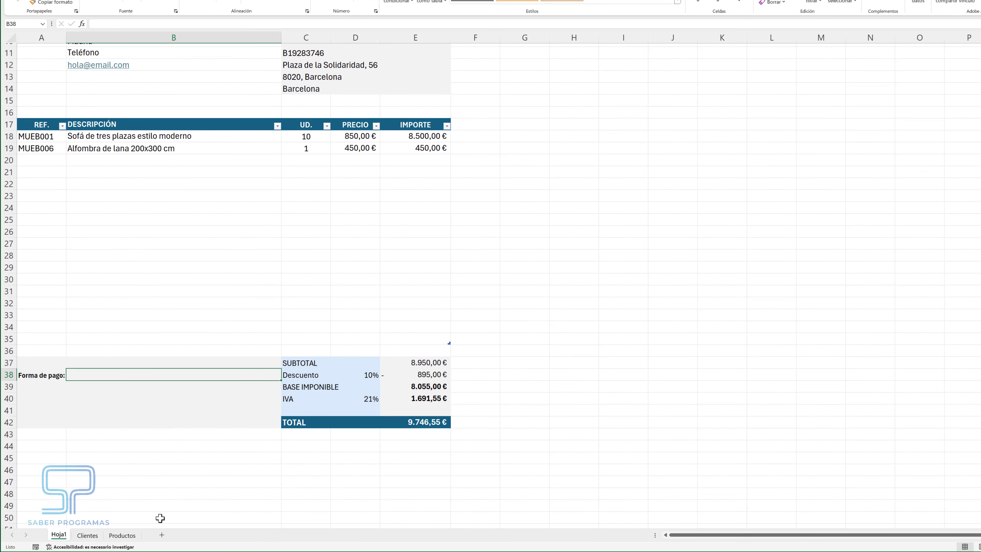
# Add a new worksheet named 'Formas de pago'.
pyautogui.click(161, 535)
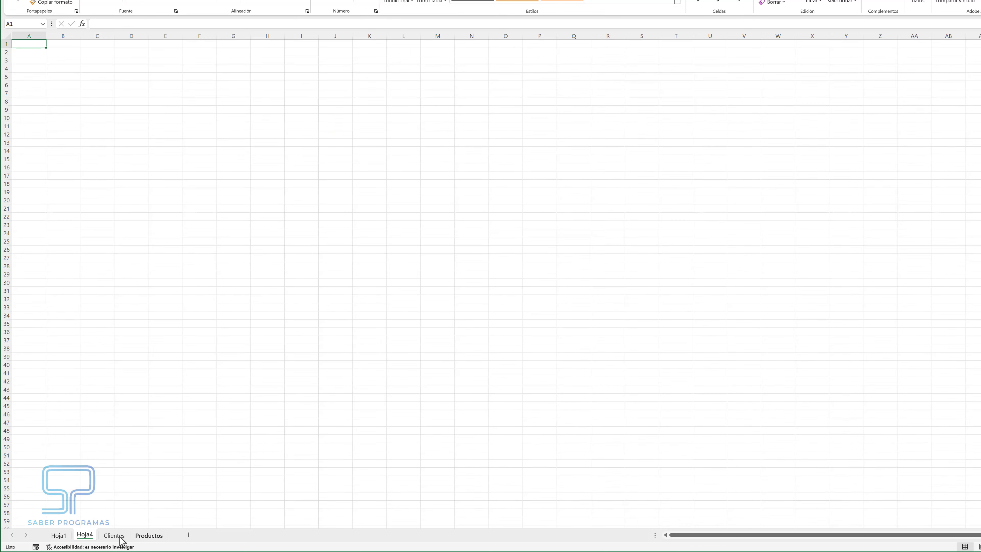
pyautogui.doubleClick(85, 535)
pyautogui.write('F')
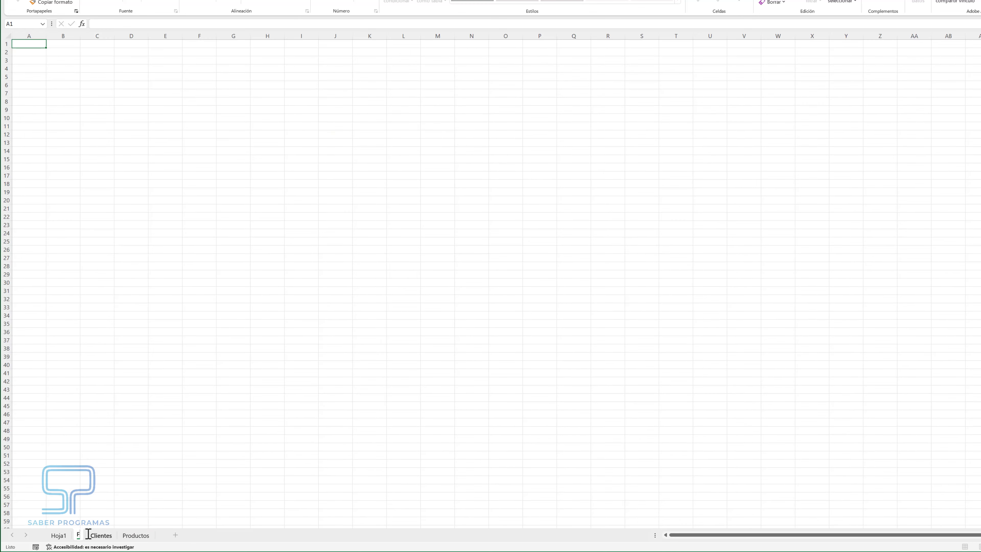
pyautogui.write('ormas de pago')
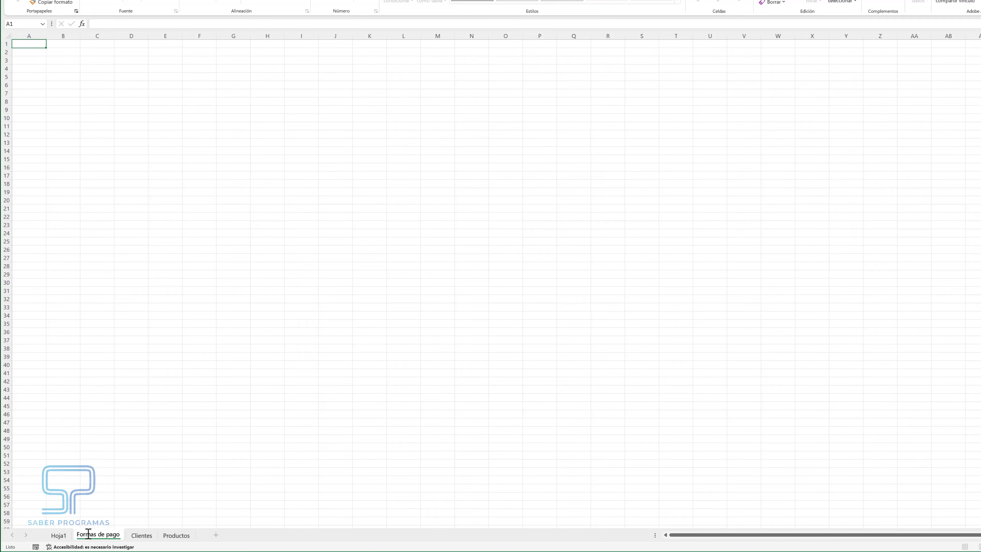
pyautogui.click(205, 505)
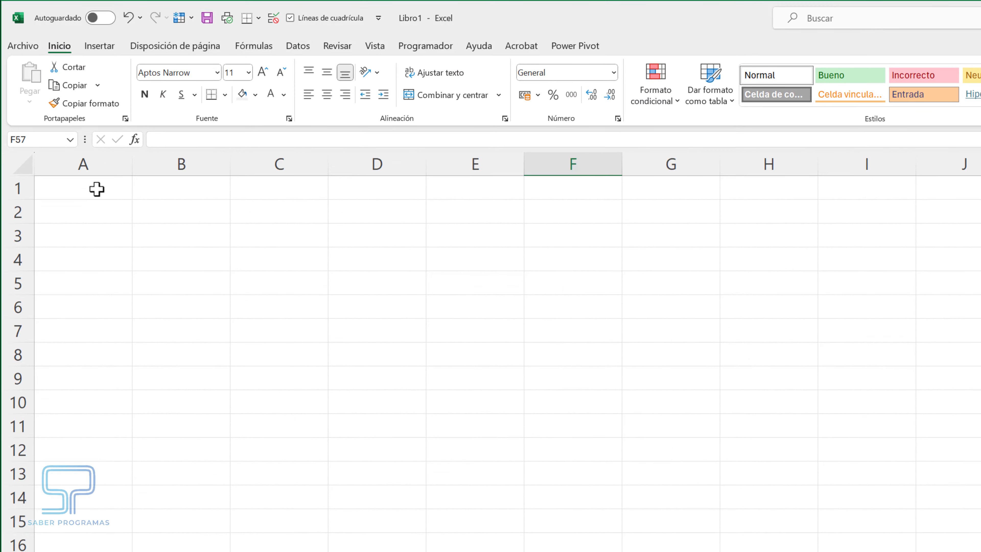
# Enter headers Tipo, Banco, Cuenta and payment types Efectivo, Tarjeta, Transferencia bancaria.
pyautogui.click(95, 189)
pyautogui.write('Tipo')
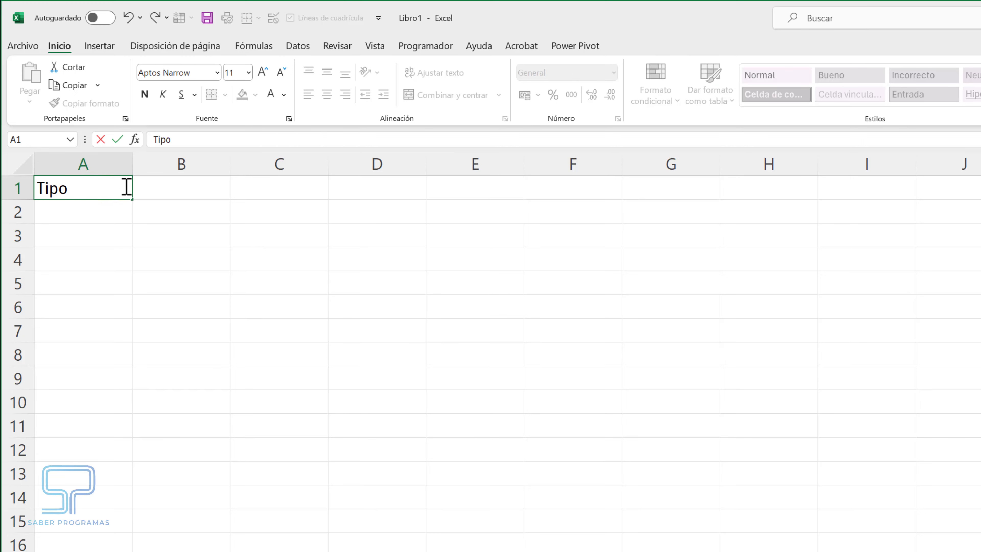
pyautogui.click(156, 190)
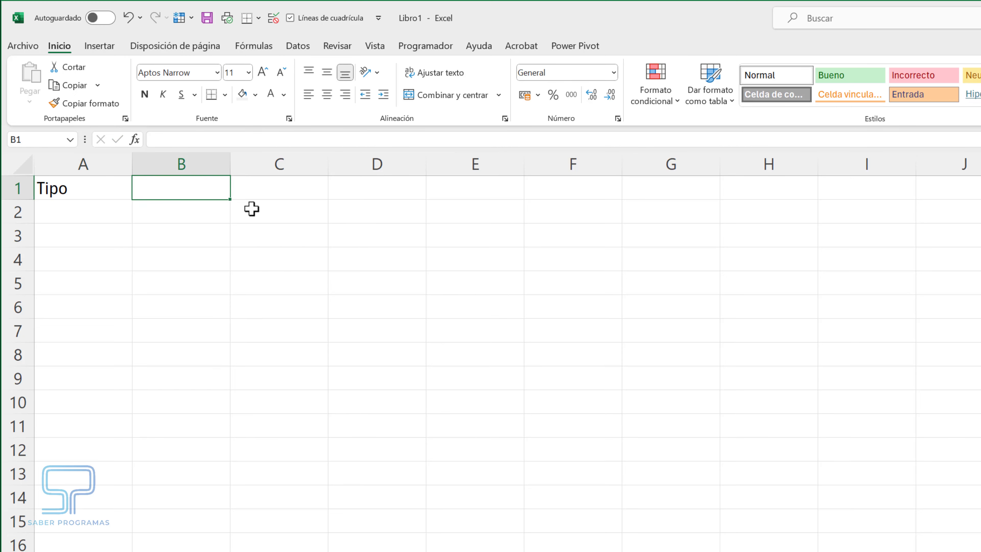
pyautogui.write('Banco')
pyautogui.click(270, 188)
pyautogui.write('Cuenta')
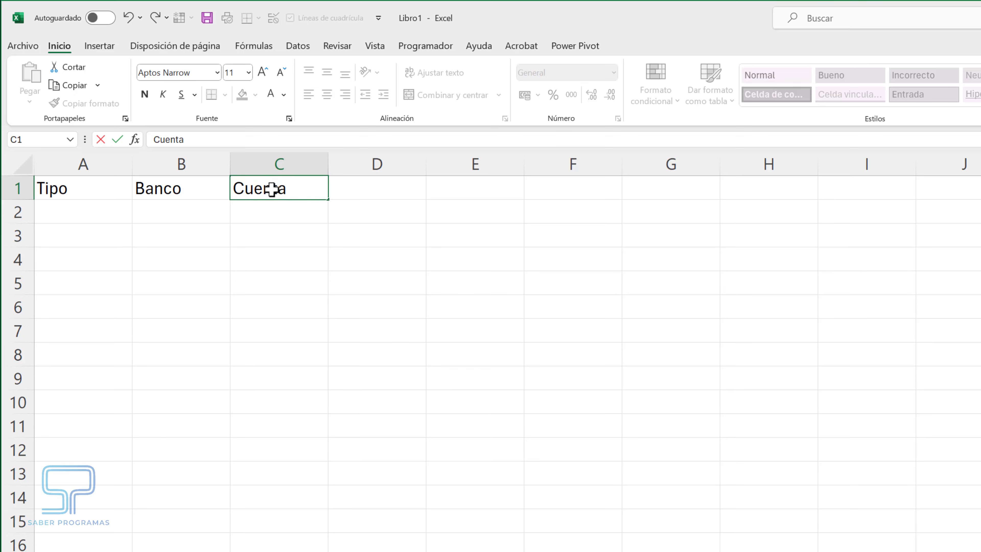
pyautogui.click(92, 213)
pyautogui.write('Ef')
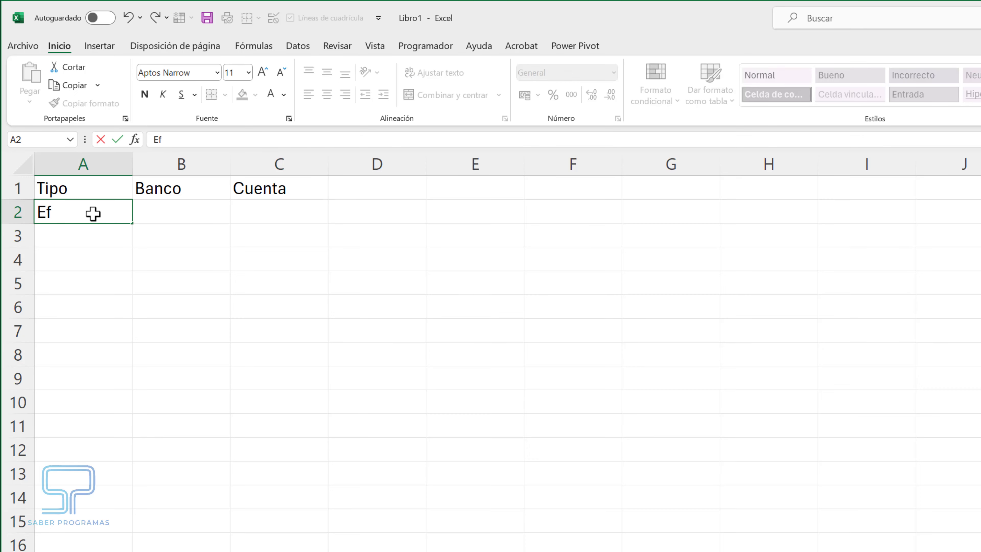
pyautogui.write('ov')
pyautogui.click(107, 245)
pyautogui.write('Tarjet')
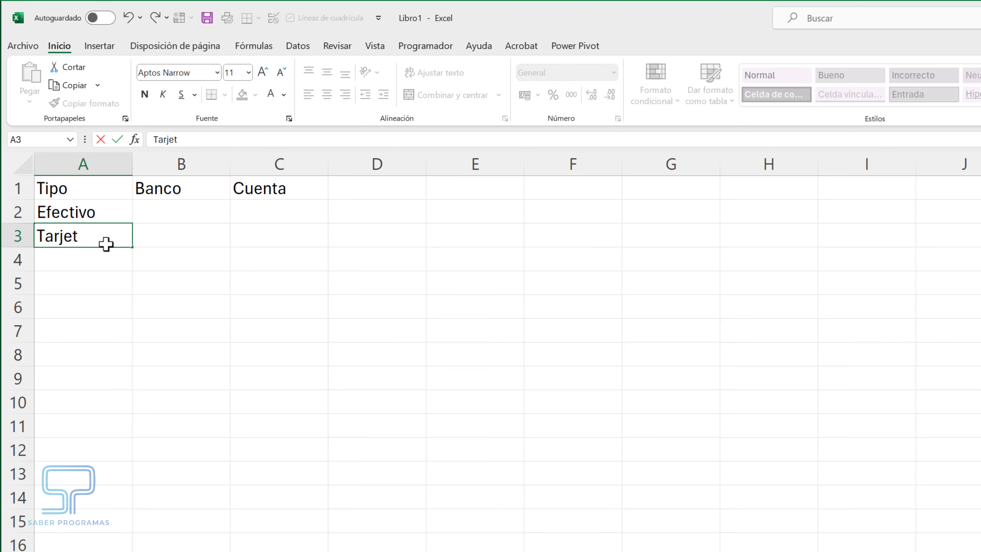
pyautogui.write('a')
pyautogui.click(88, 257)
pyautogui.write('T')
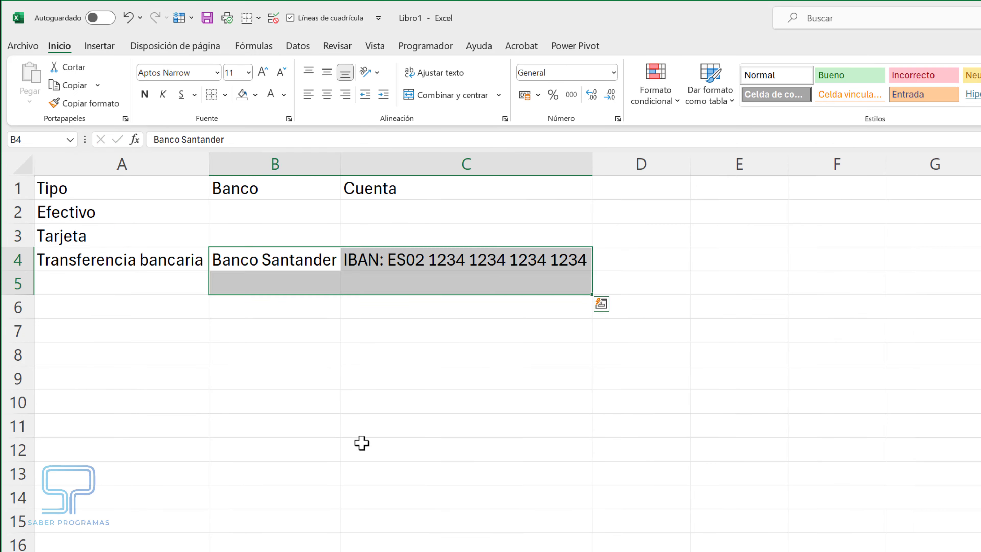
pyautogui.click(361, 445)
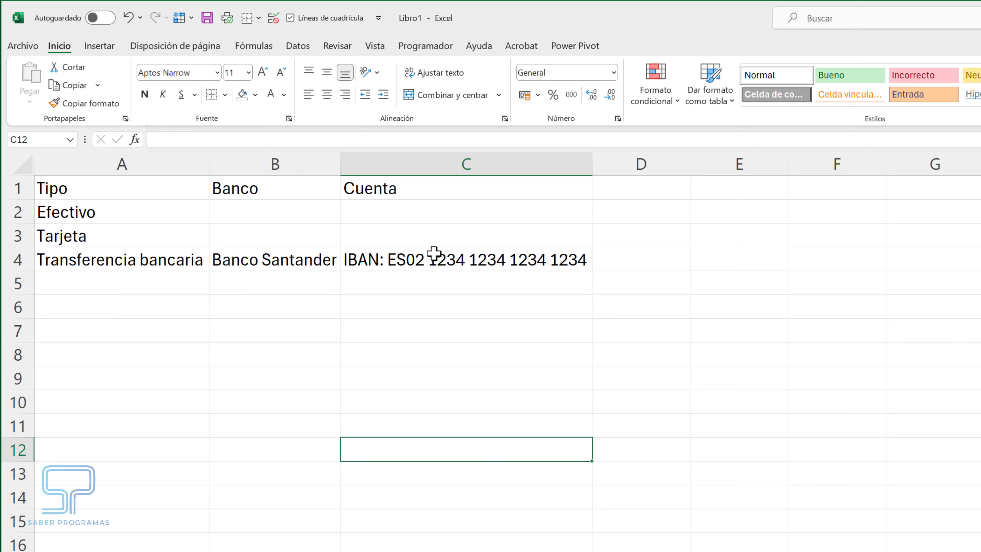
pyautogui.click(242, 236)
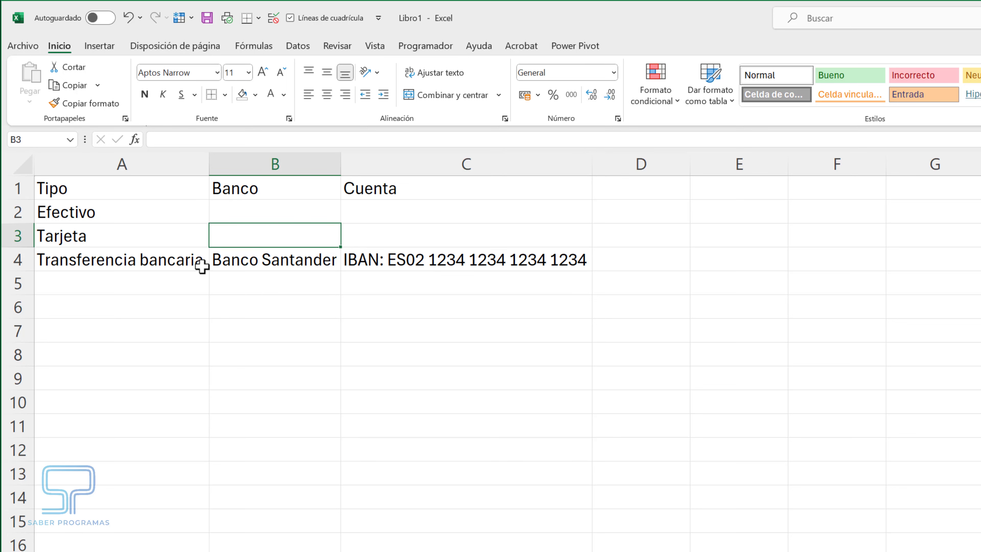
# Make the Tipo, Banco and Cuenta headers bold.
pyautogui.click(63, 191)
pyautogui.moveTo(218, 195); pyautogui.dragTo(386, 189)
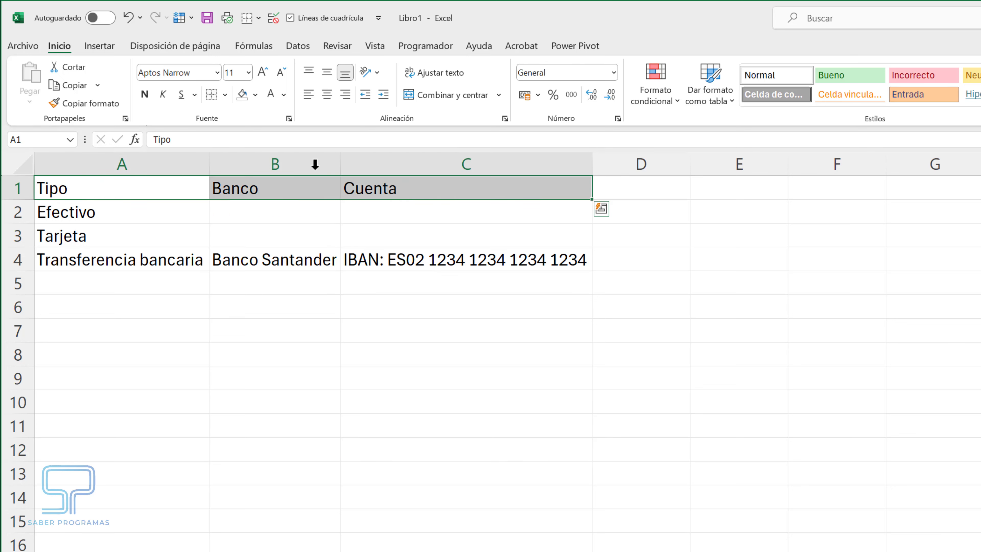
pyautogui.click(144, 95)
pyautogui.click(351, 307)
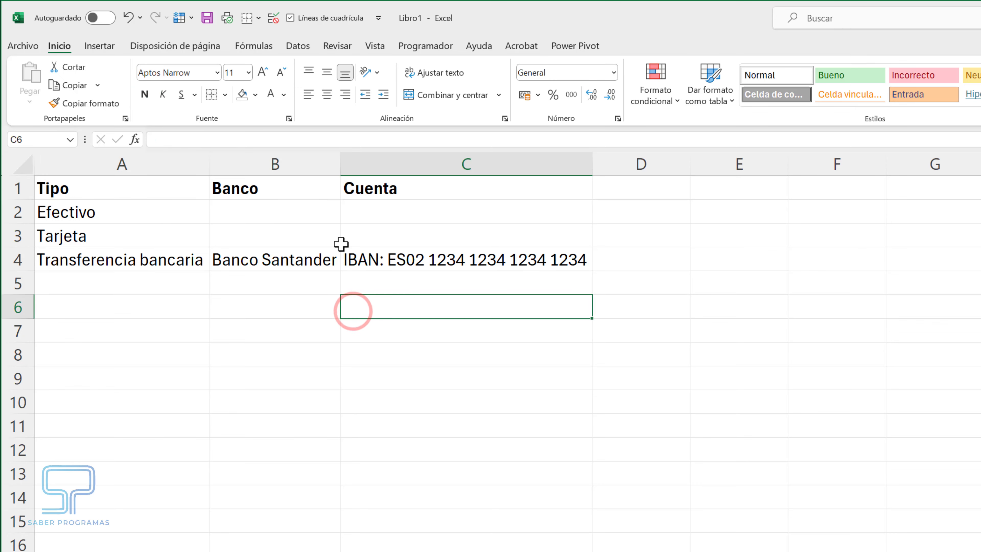
# Turn the payment list into a table with a darker grey banded style.
pyautogui.click(346, 240)
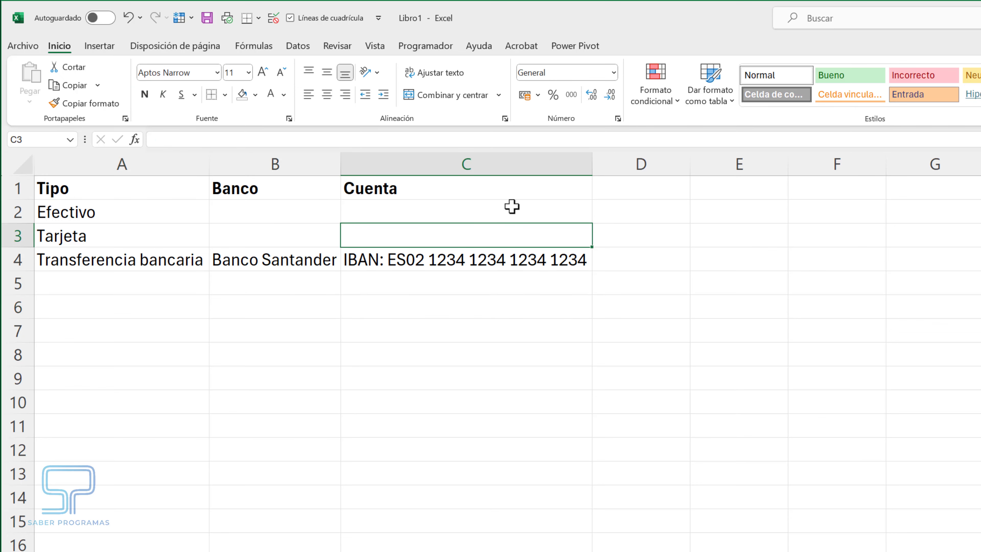
pyautogui.hotkey('ctrl', 't')
pyautogui.click(313, 440)
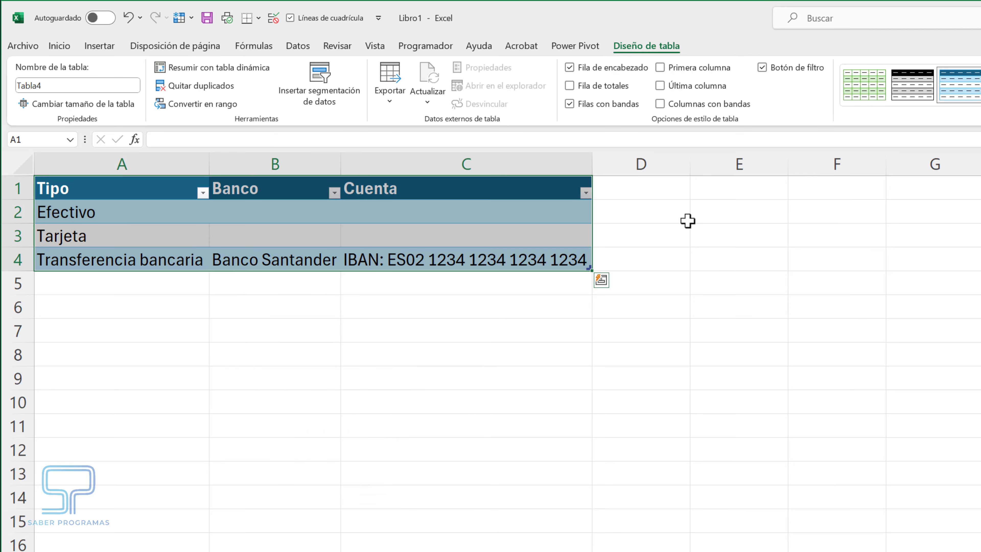
pyautogui.click(963, 104)
pyautogui.click(854, 105)
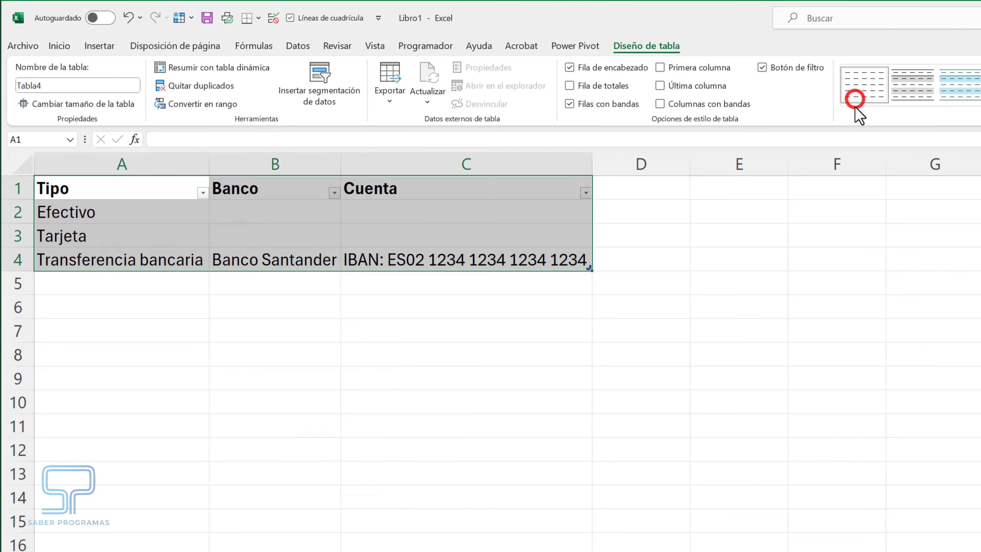
pyautogui.click(977, 98)
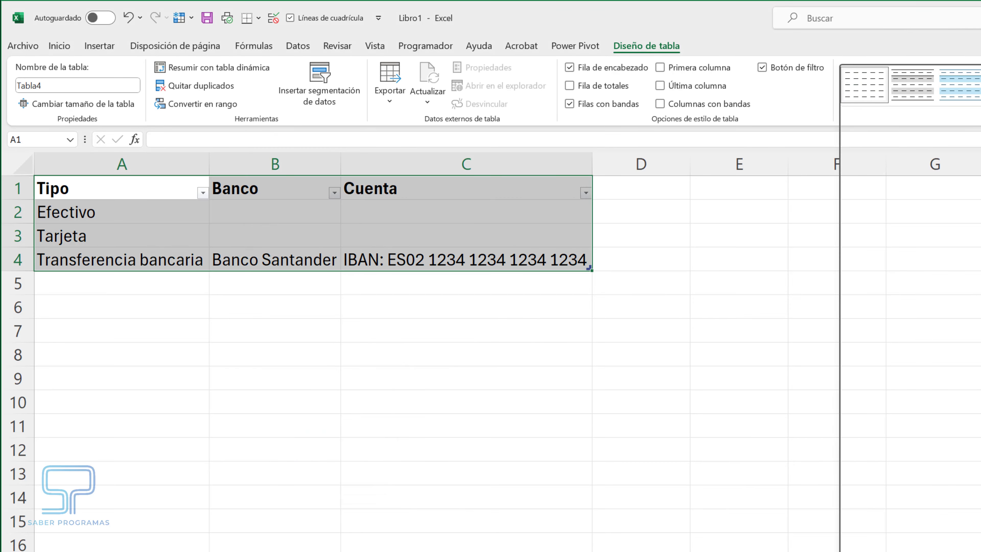
pyautogui.click(903, 106)
pyautogui.click(217, 292)
# Rename the invoice sheet Hoja1 to 'Factura'.
pyautogui.click(53, 538)
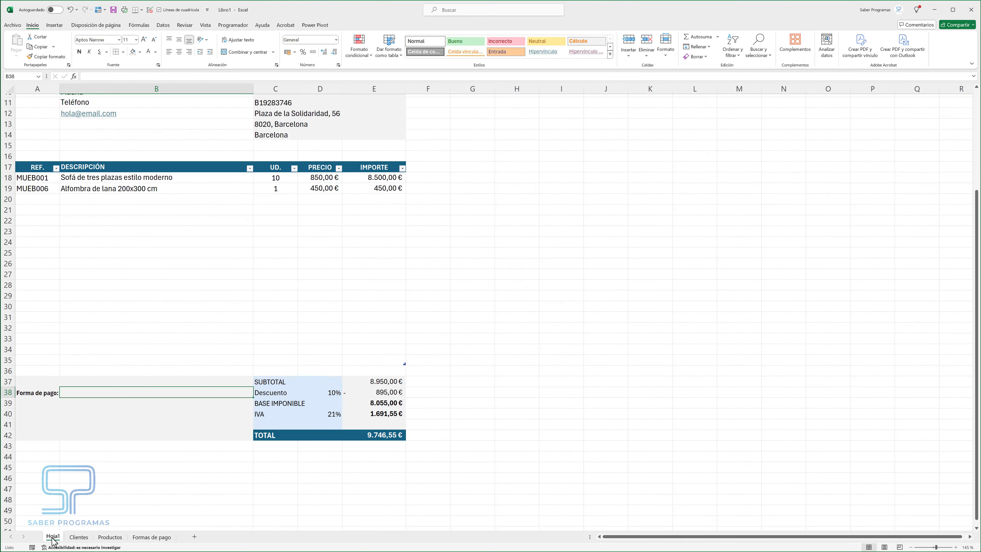
pyautogui.doubleClick(53, 537)
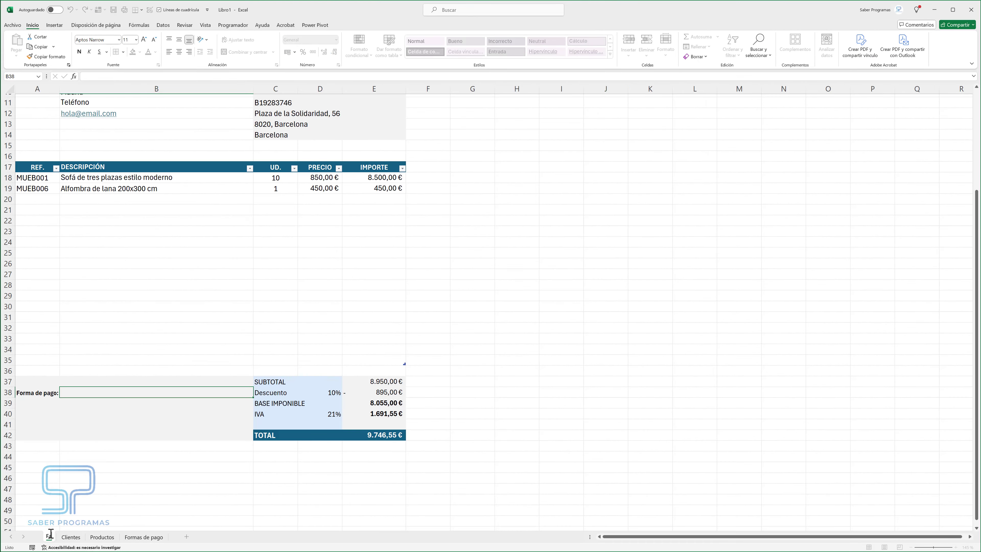
pyautogui.write('Factura')
pyautogui.click(54, 522)
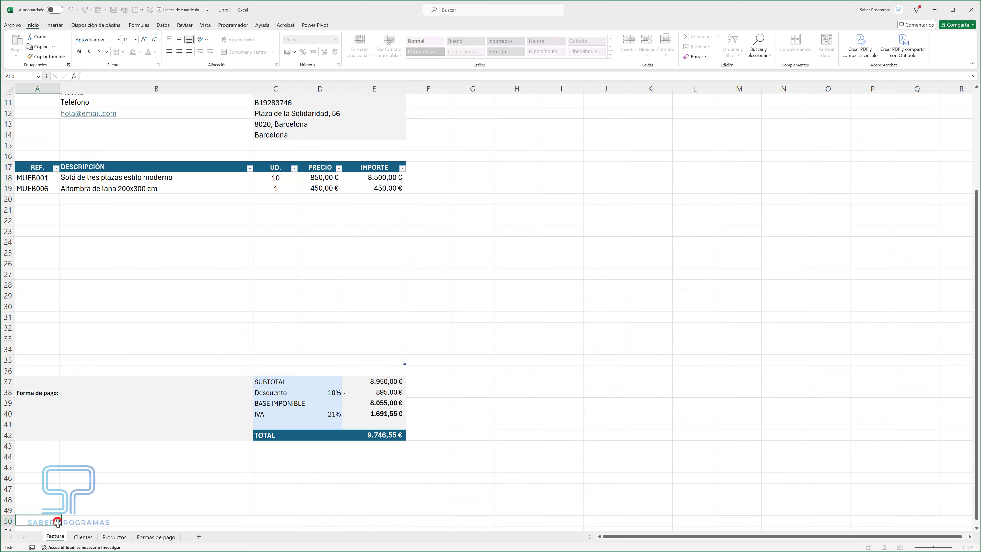
# Colour the Factura sheet tab light blue.
pyautogui.rightClick(63, 538)
pyautogui.moveTo(93, 484)
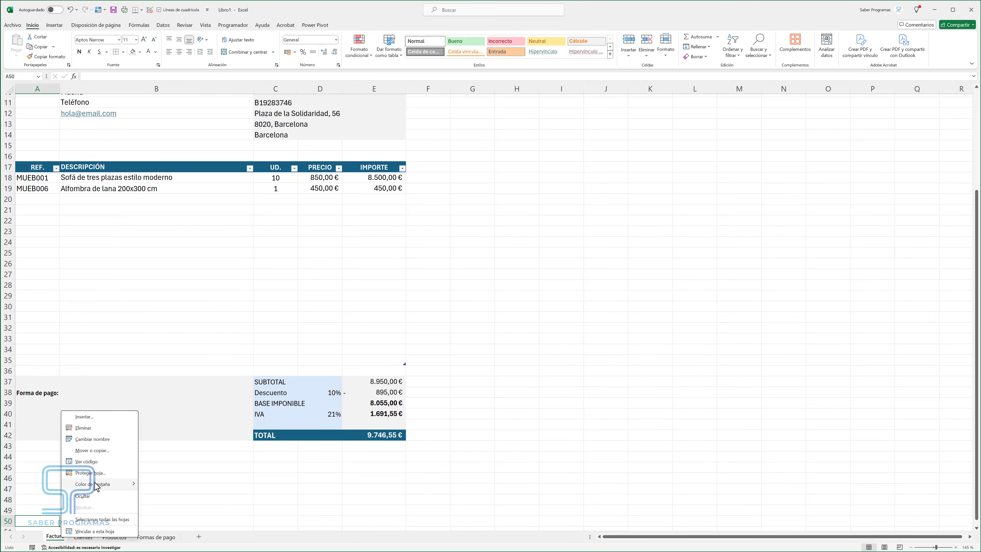
pyautogui.click(169, 468)
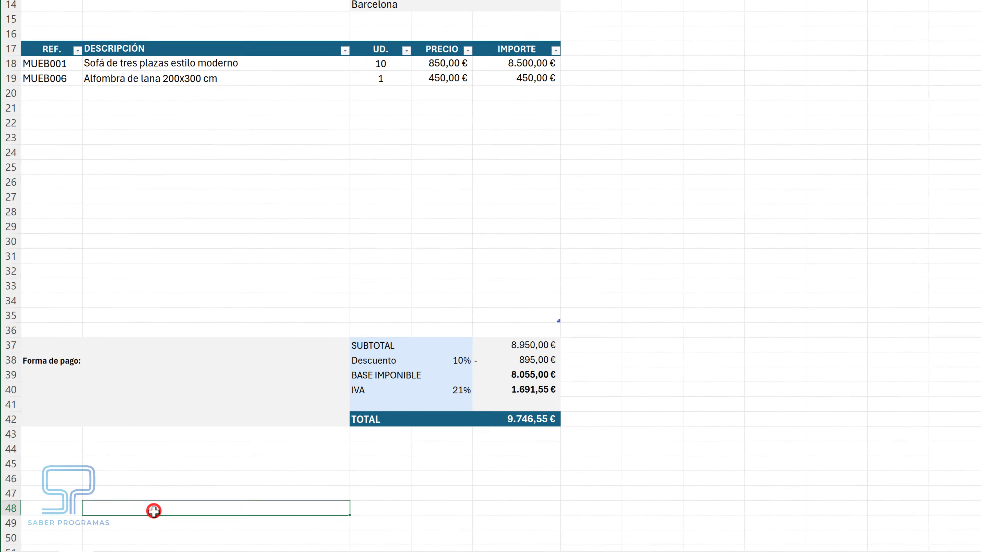
pyautogui.click(154, 304)
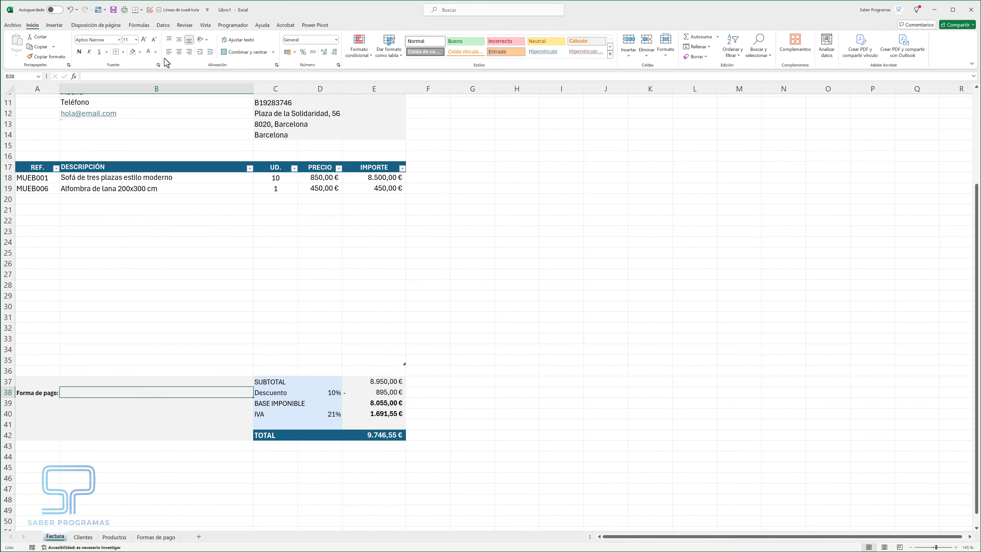
# Give B38 a list validation sourced from 'Formas de pago'!$A$2:$A$4.
pyautogui.click(164, 25)
pyautogui.click(538, 49)
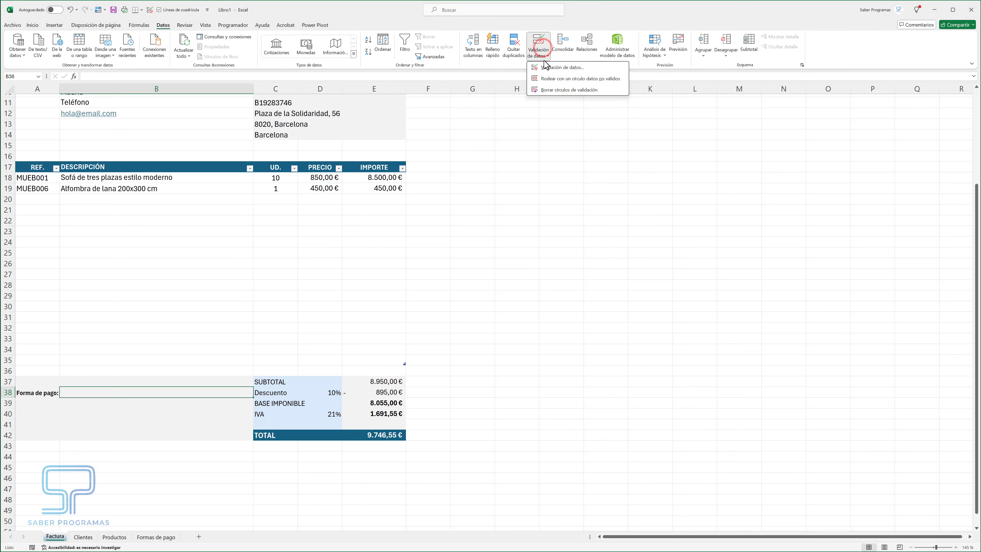
pyautogui.click(548, 68)
pyautogui.click(147, 187)
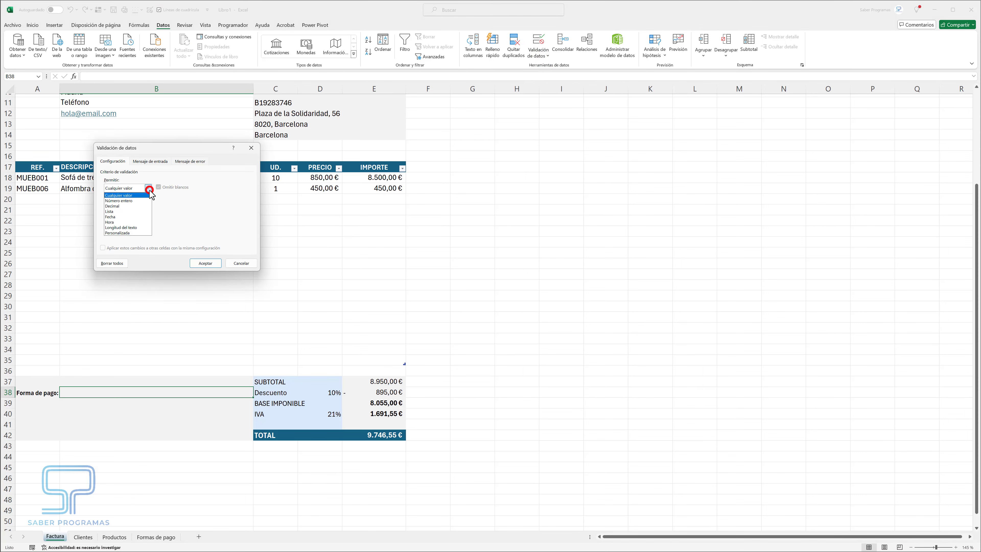
pyautogui.click(117, 211)
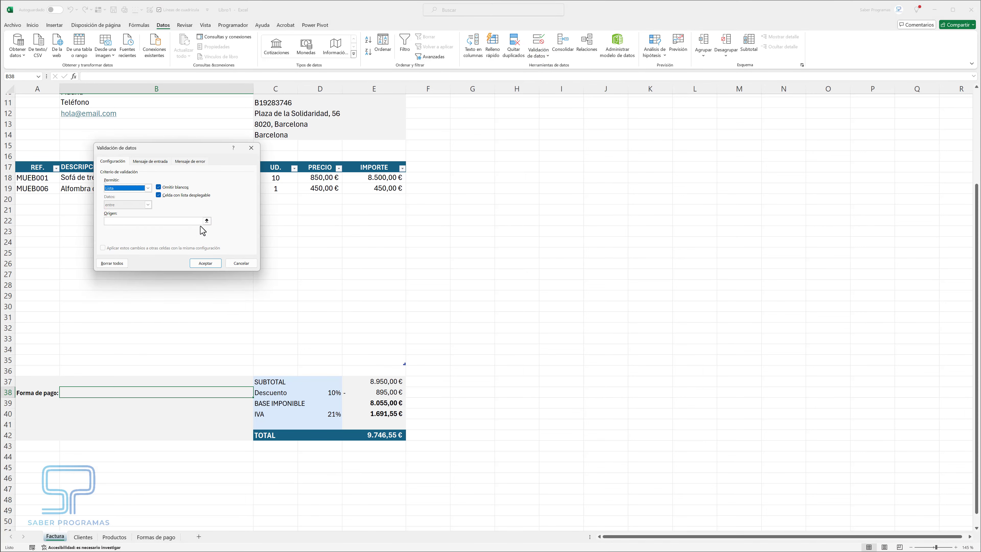
pyautogui.click(206, 221)
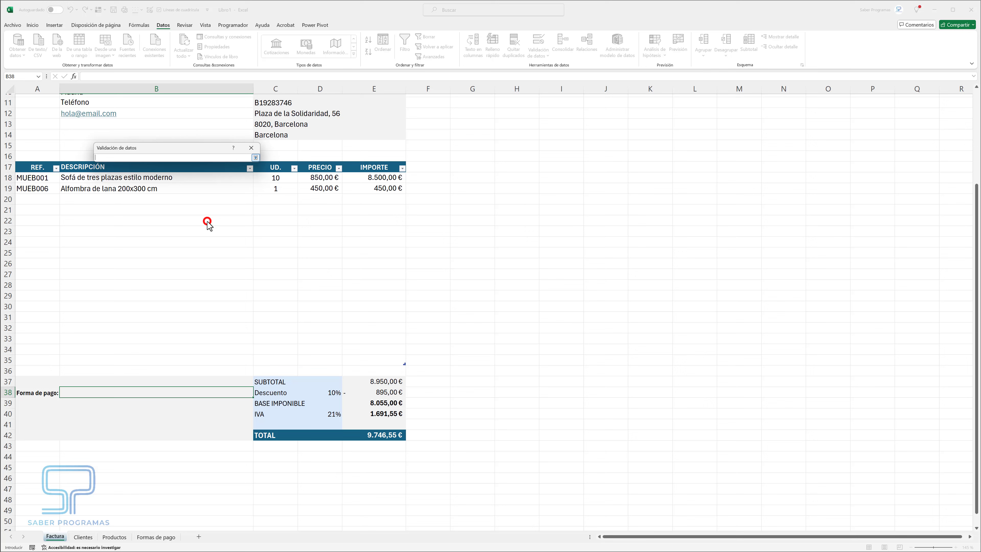
pyautogui.click(159, 539)
pyautogui.moveTo(41, 123); pyautogui.dragTo(42, 136)
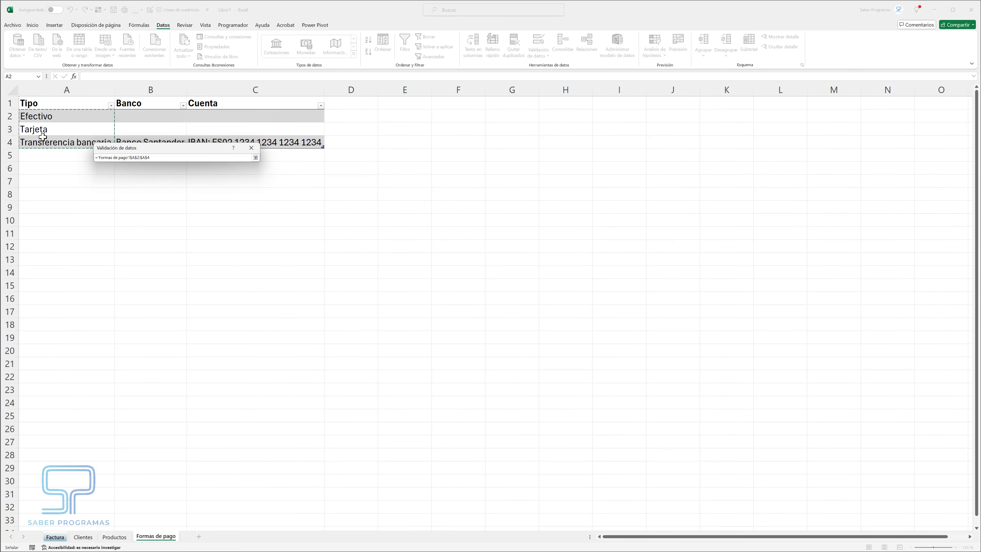
pyautogui.press('Return')
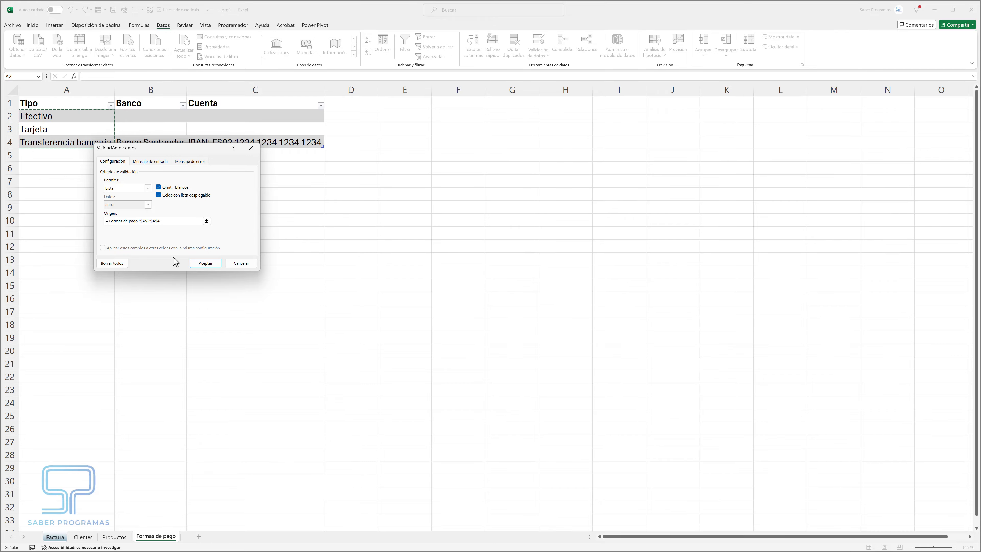
pyautogui.click(206, 263)
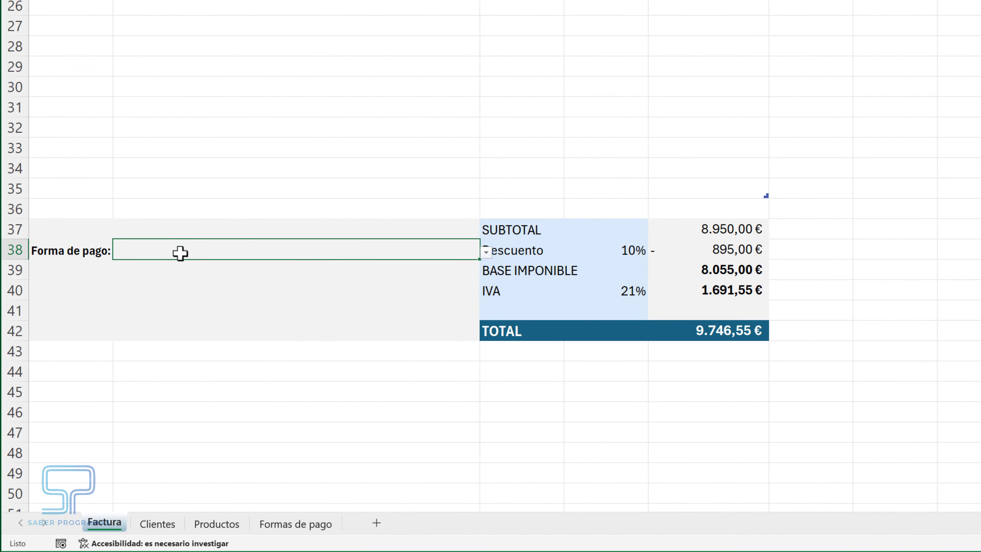
# Choose Transferencia bancaria from the new B38 dropdown.
pyautogui.write('E')
pyautogui.press('BackSpace')
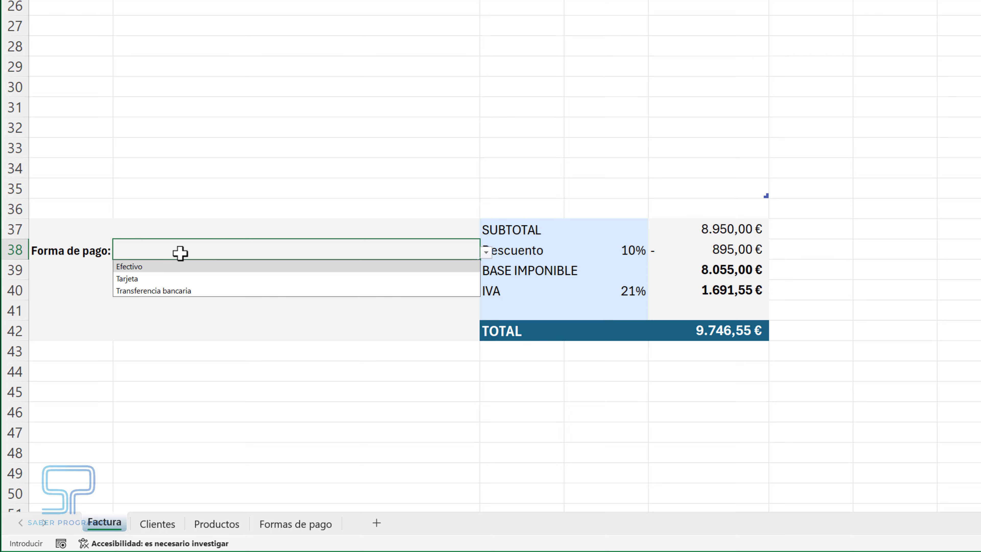
pyautogui.click(167, 290)
pyautogui.click(164, 268)
pyautogui.write('=')
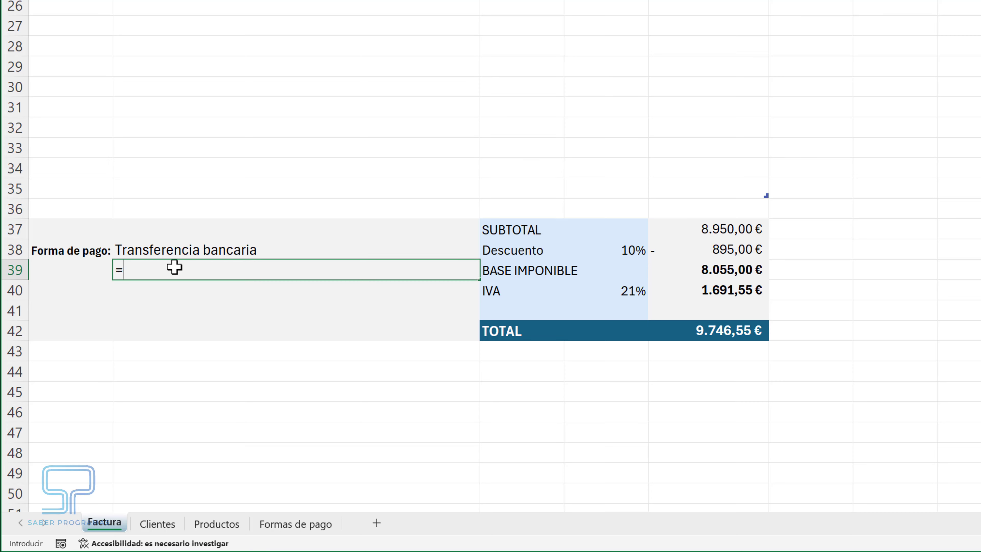
# Enter =BUSCARV(B38;Tabla4[#Todo];2;FALSO) in B39 to fetch the bank.
pyautogui.write('buscar')
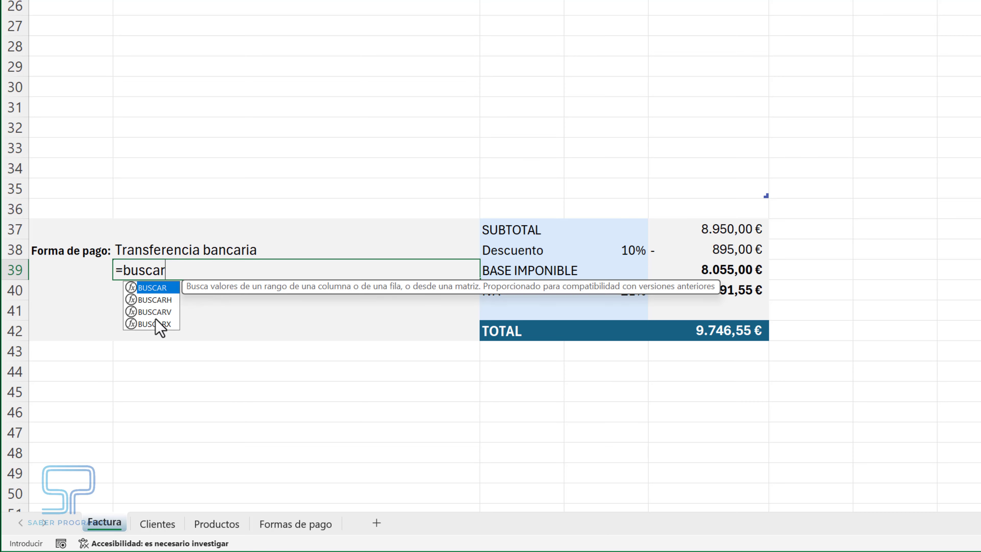
pyautogui.doubleClick(154, 311)
pyautogui.click(197, 252)
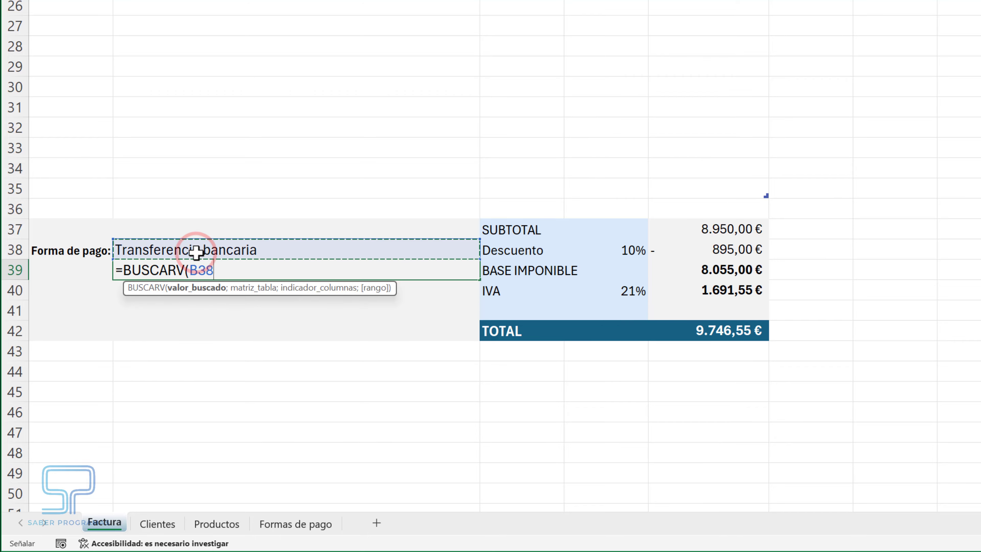
pyautogui.write(';')
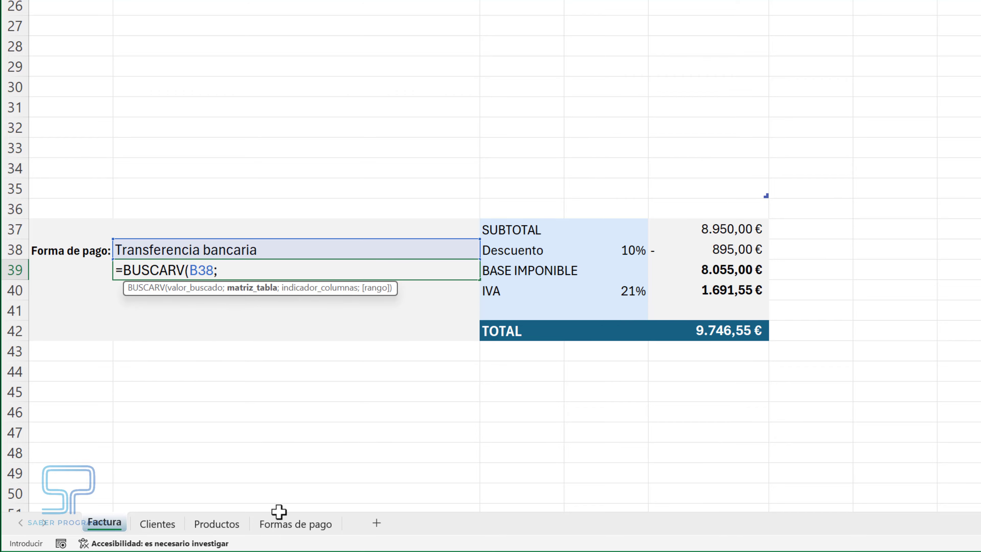
pyautogui.click(286, 524)
pyautogui.moveTo(42, 65); pyautogui.dragTo(266, 106)
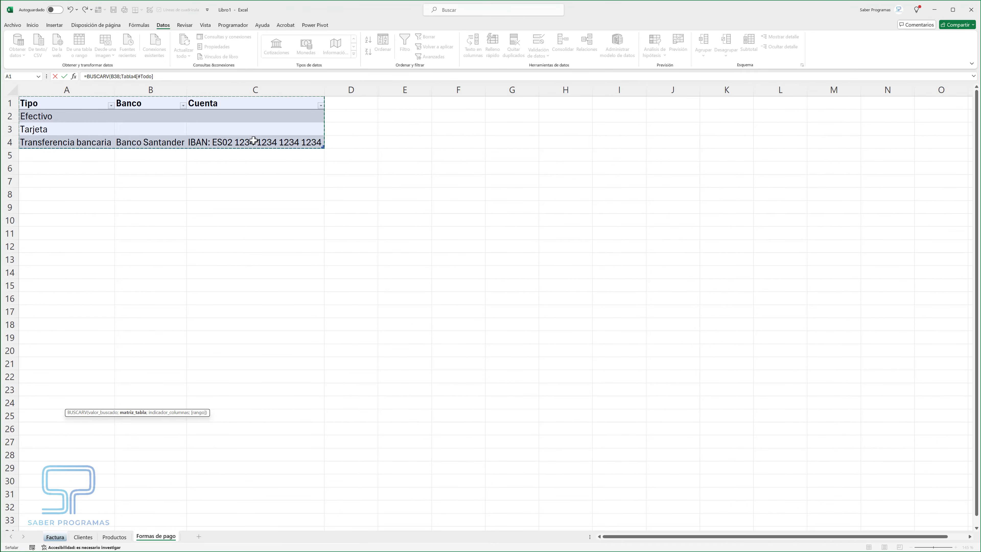
pyautogui.write(';')
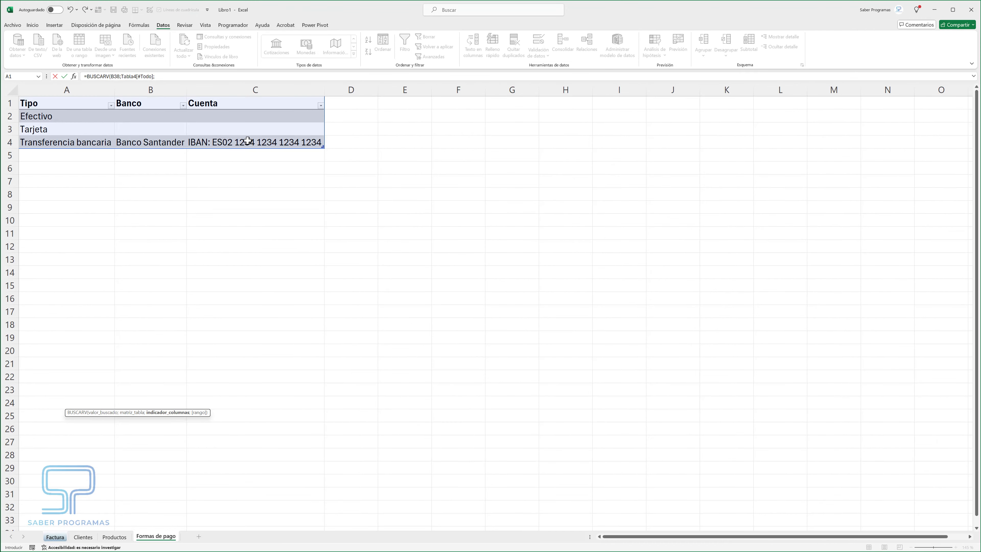
pyautogui.click(132, 105)
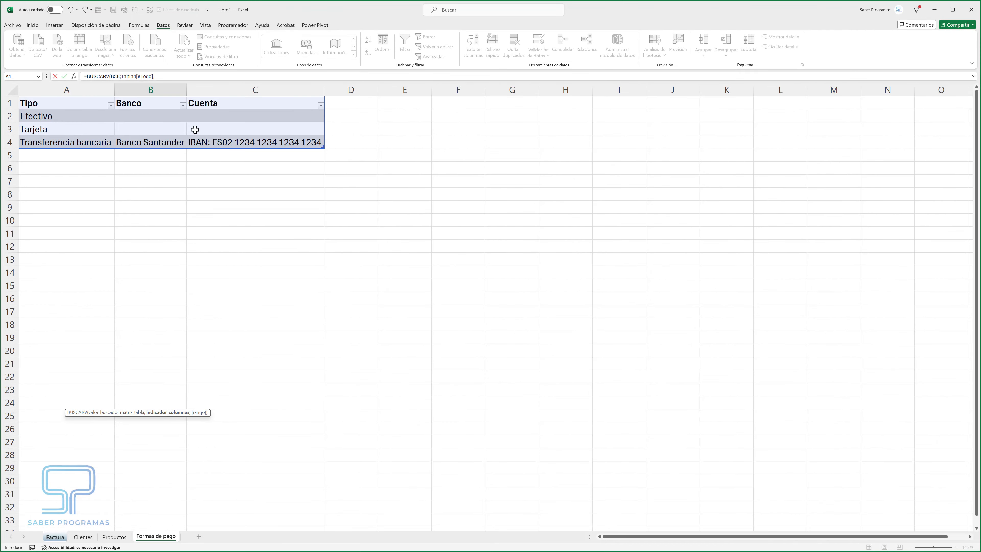
pyautogui.write(';')
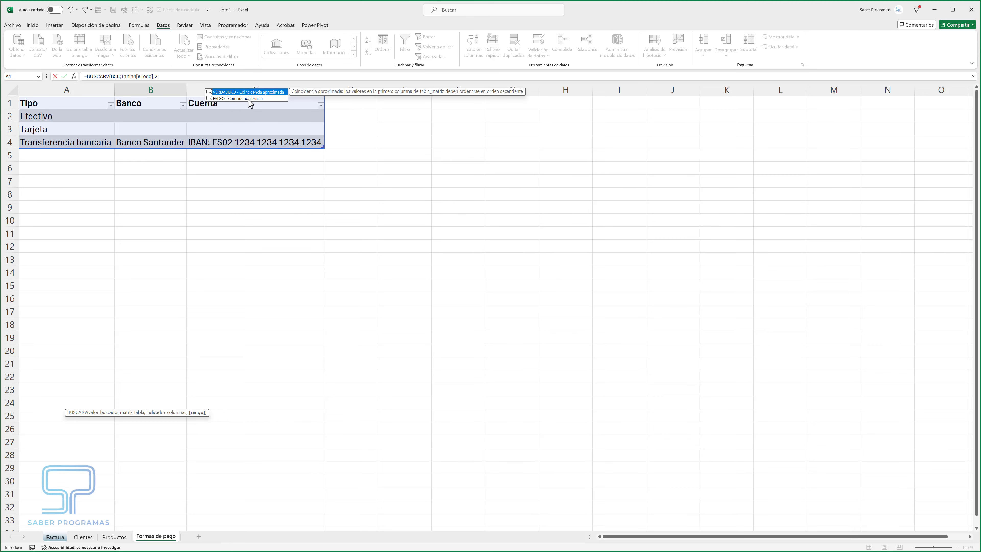
pyautogui.press('Escape')
pyautogui.press('Escape')
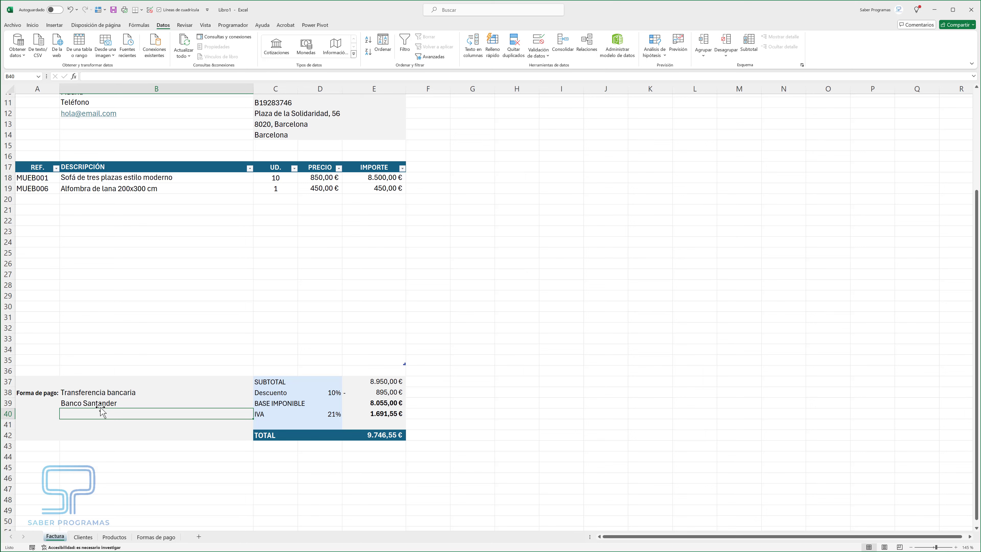
# Switch the B38 payment method to Efectivo to test the bank lookup.
pyautogui.click(95, 393)
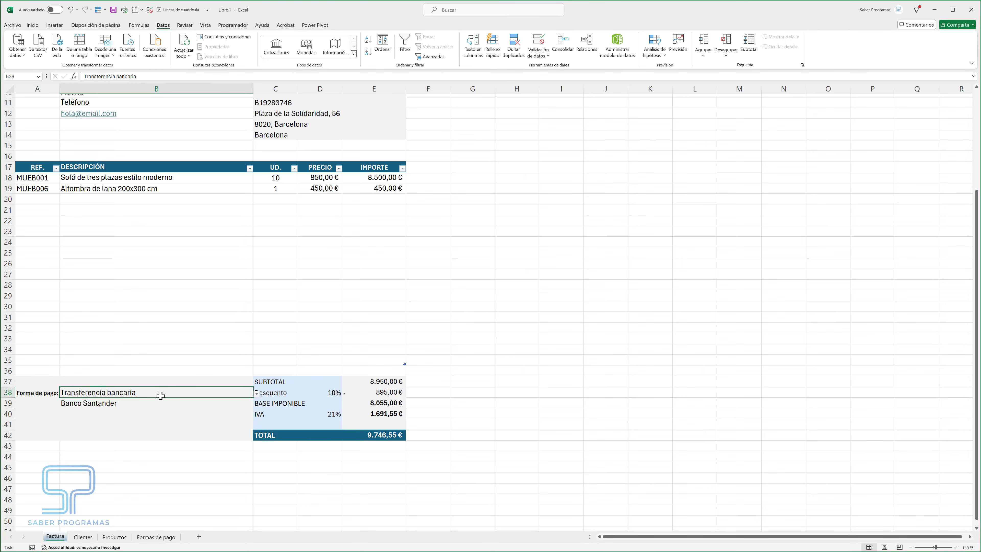
pyautogui.write('e')
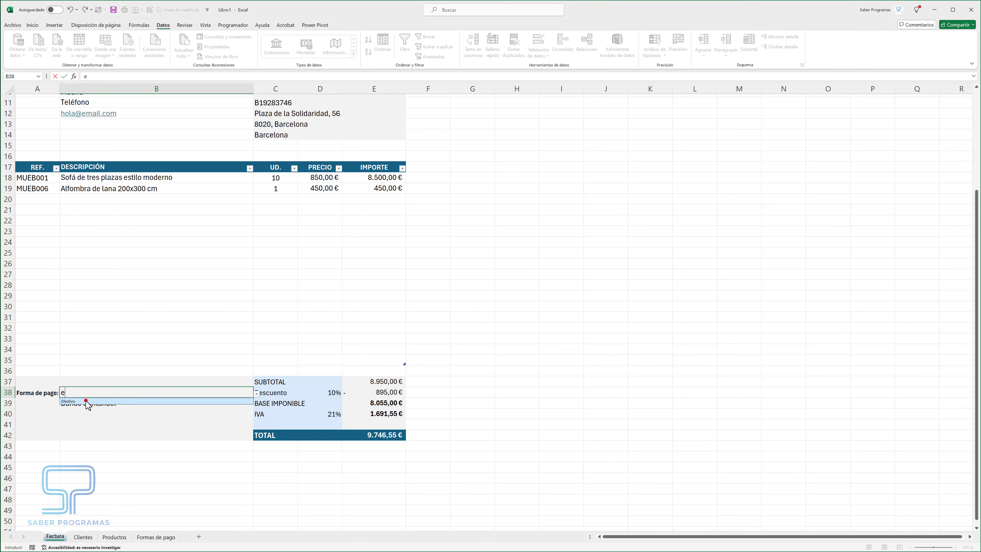
pyautogui.click(85, 401)
pyautogui.click(248, 404)
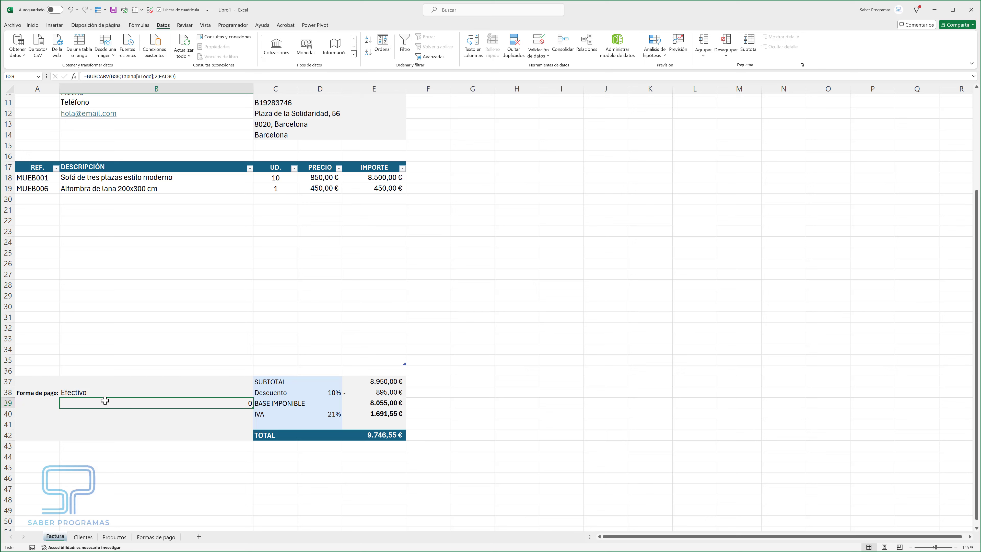
# Wrap the B39 lookup in SI(BUSCARV(…)=0;"";…) so it shows blank instead of 0.
pyautogui.click(86, 77)
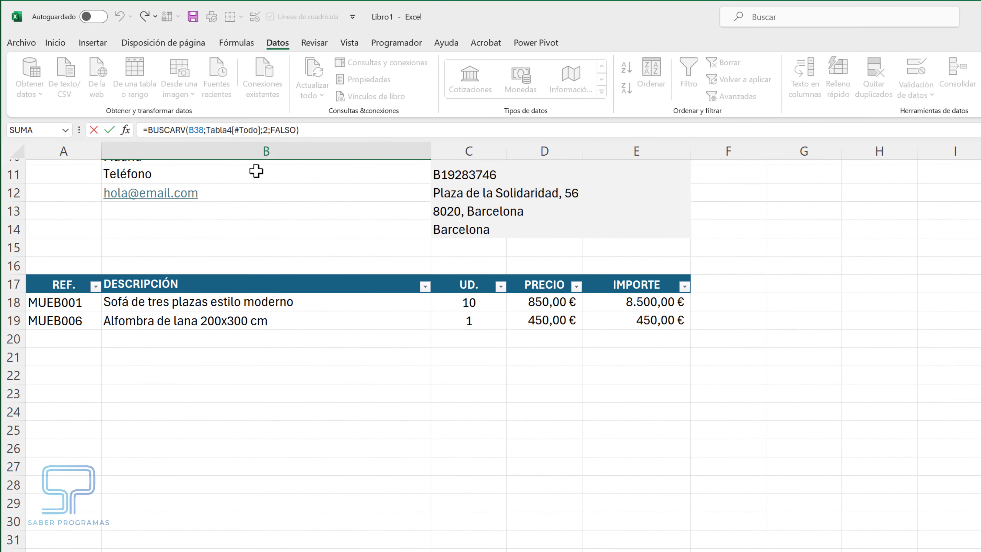
pyautogui.write('si')
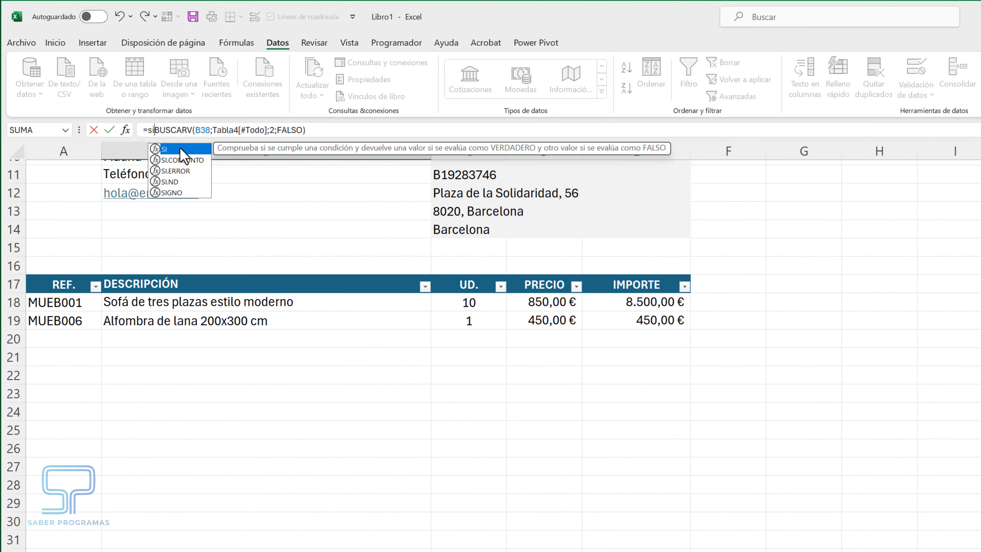
pyautogui.doubleClick(175, 149)
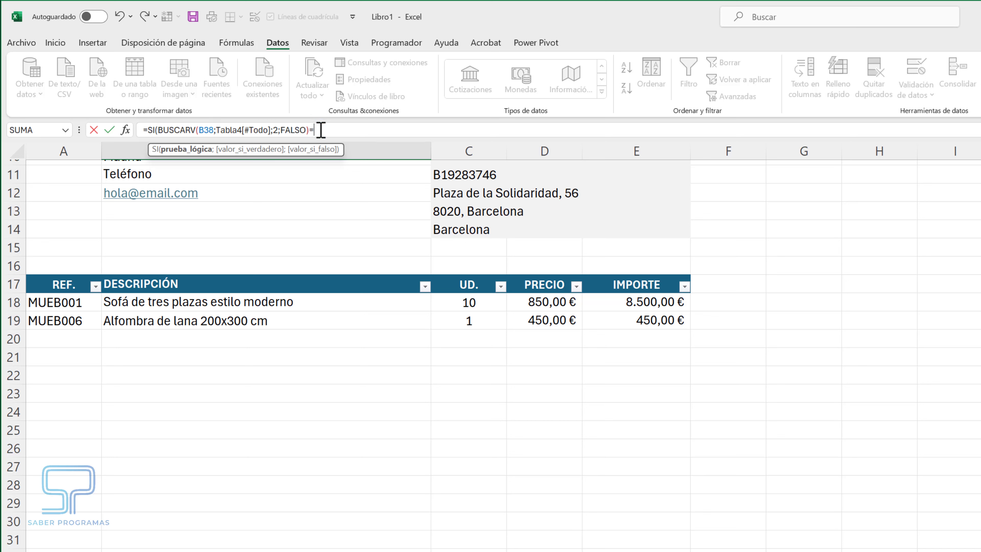
pyautogui.write(';2')
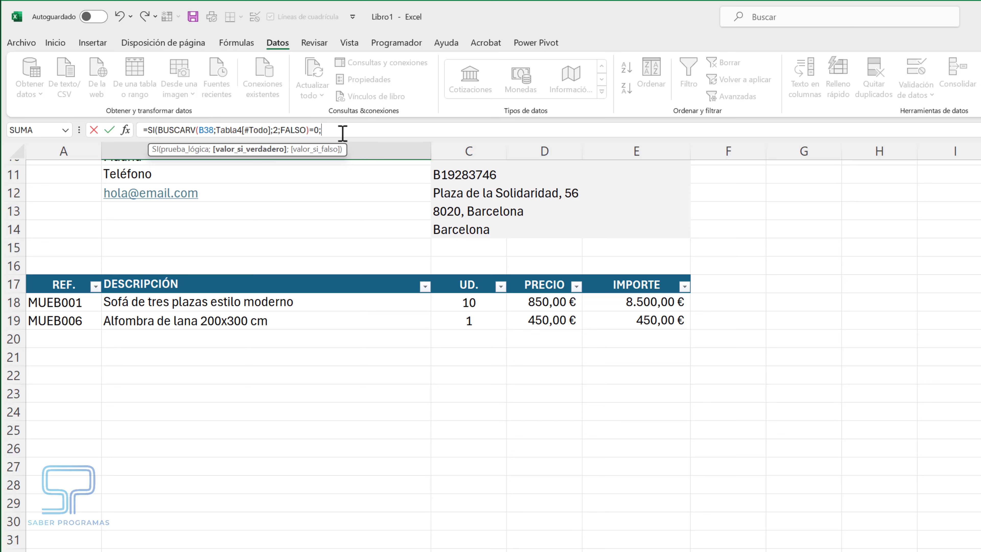
pyautogui.write(';')
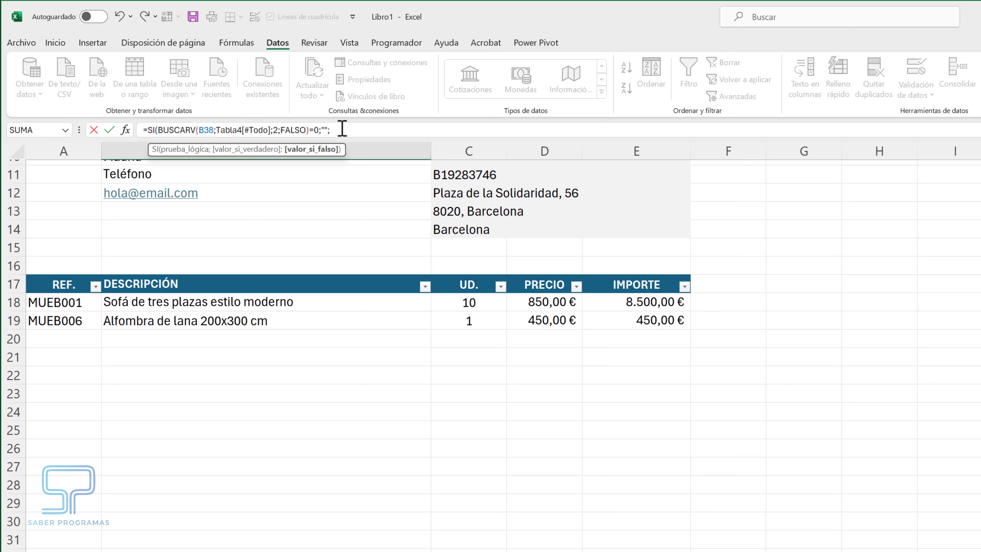
pyautogui.tripleClick(309, 132)
pyautogui.click(347, 132)
pyautogui.hotkey('ctrl', 'v')
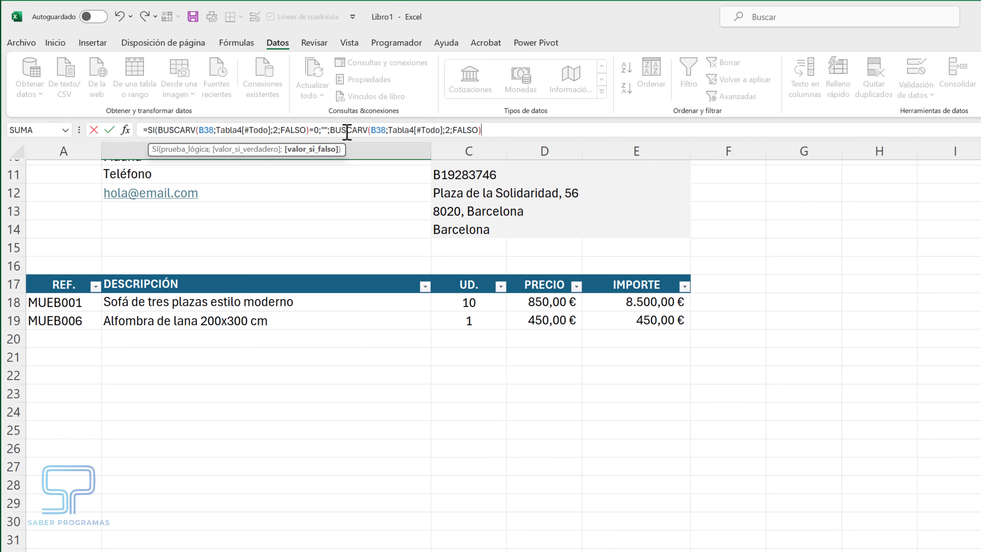
pyautogui.write(')')
pyautogui.press('Return')
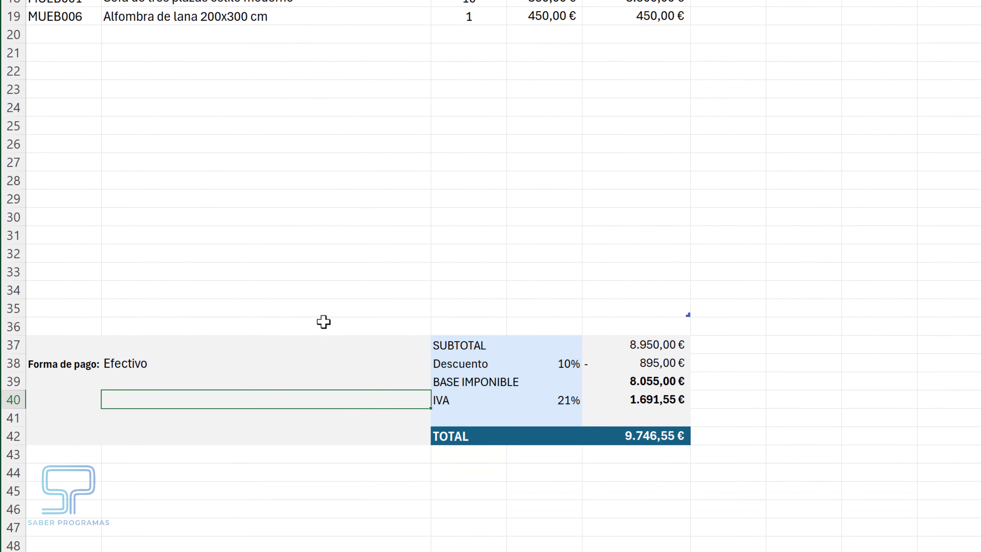
# Set B38 to Transferencia bancaria and inspect B39's formula showing Banco Santander.
pyautogui.click(211, 381)
pyautogui.click(178, 366)
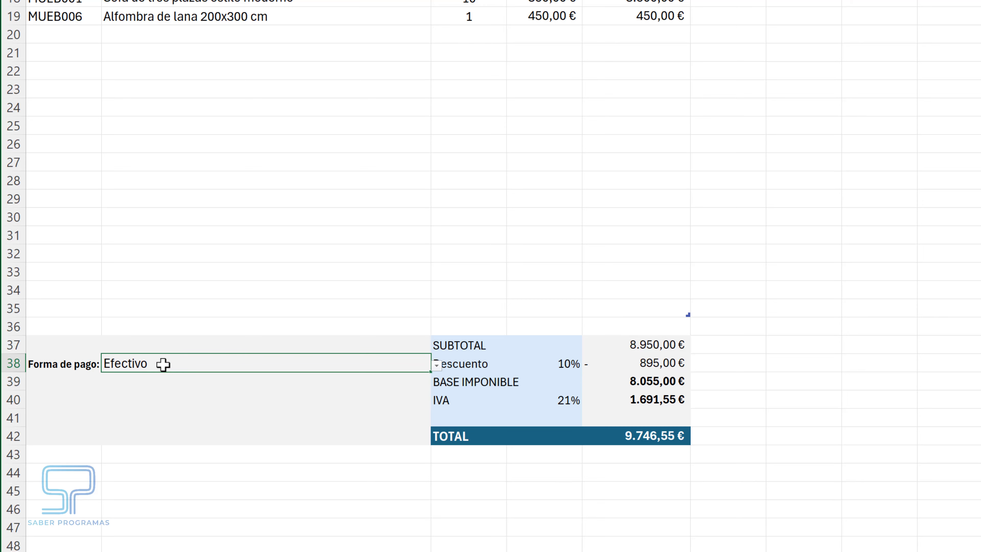
pyautogui.write('T')
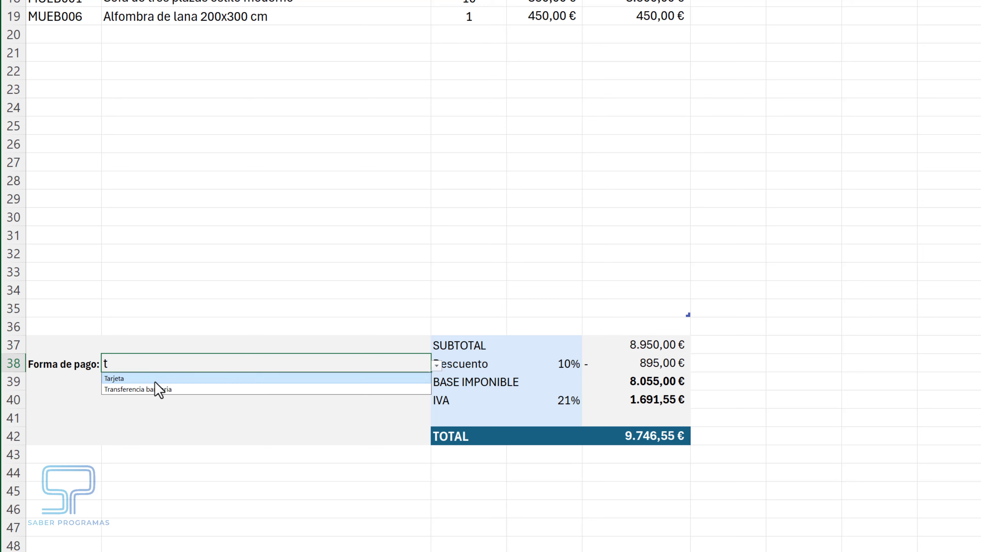
pyautogui.click(153, 389)
pyautogui.click(185, 382)
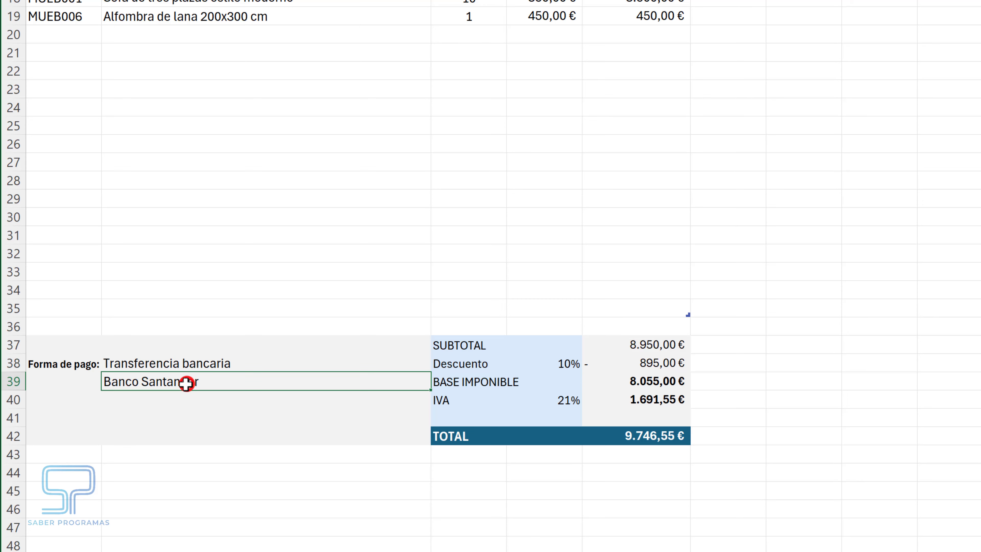
pyautogui.press('F2')
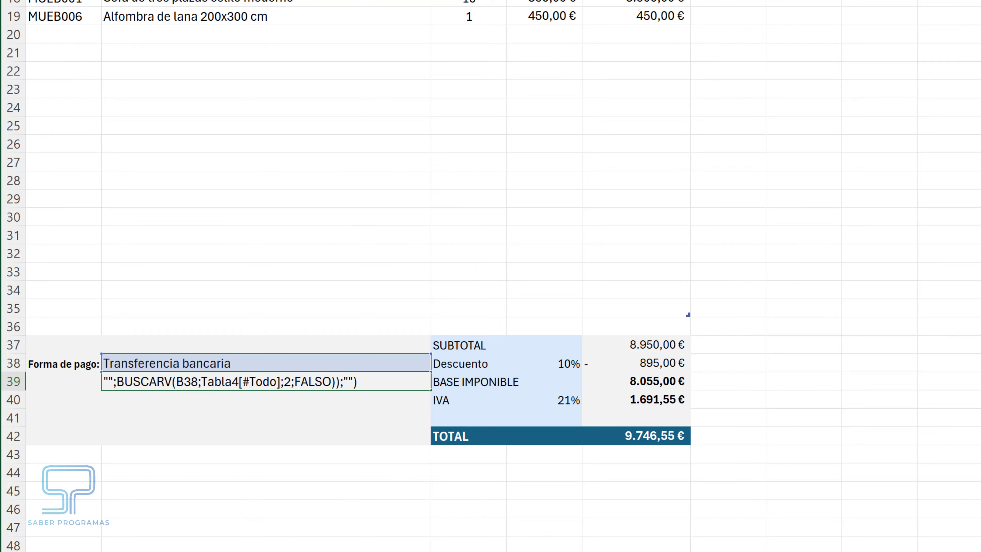
pyautogui.press('Escape')
# In B40's formula, change the column index from 2 to 3 in both BUSCARV calls.
pyautogui.click(151, 400)
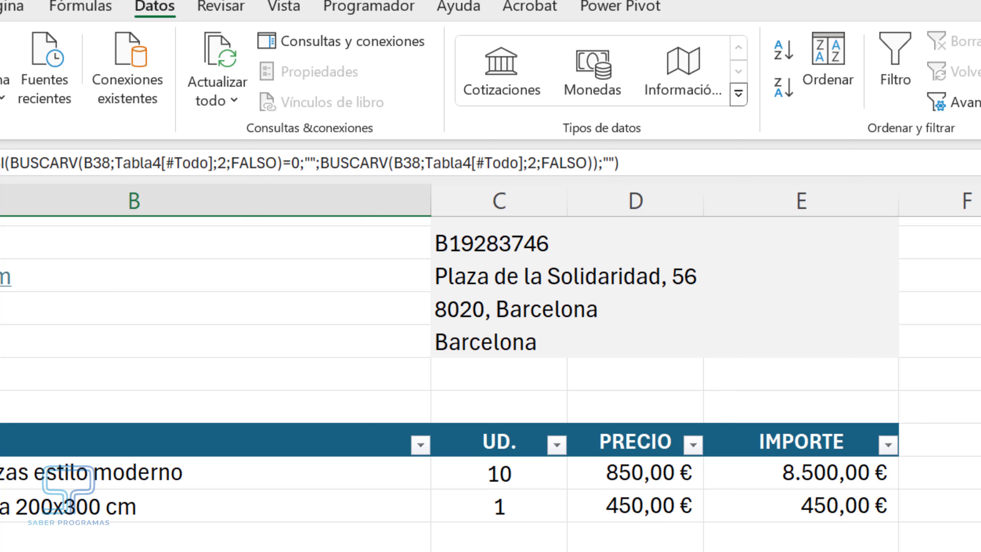
pyautogui.click(228, 164)
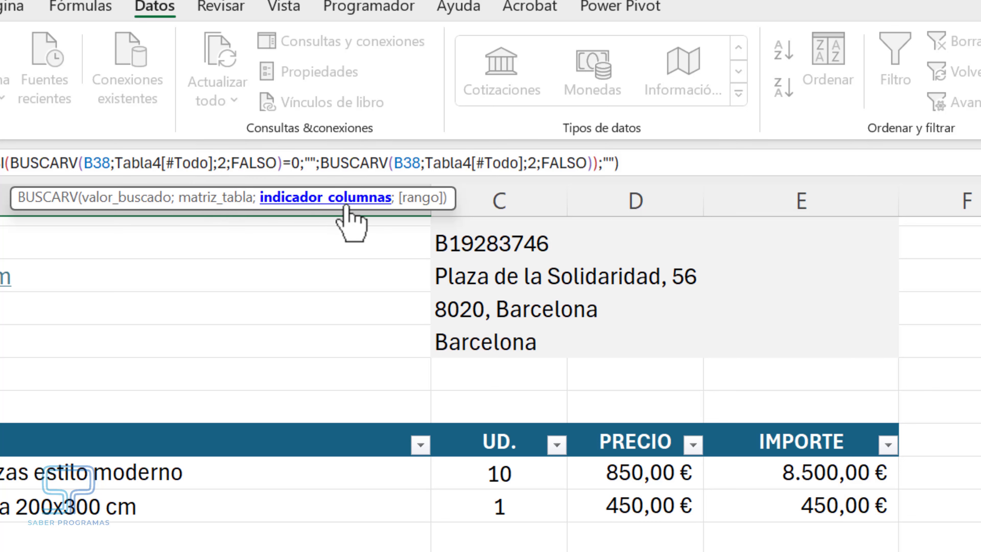
pyautogui.press('BackSpace')
pyautogui.write('3')
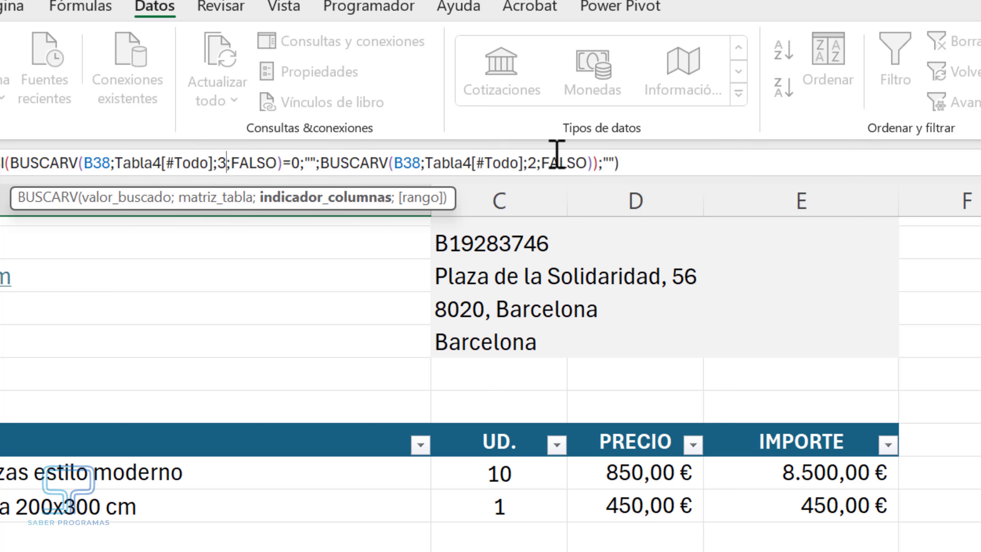
pyautogui.click(537, 162)
pyautogui.press('BackSpace')
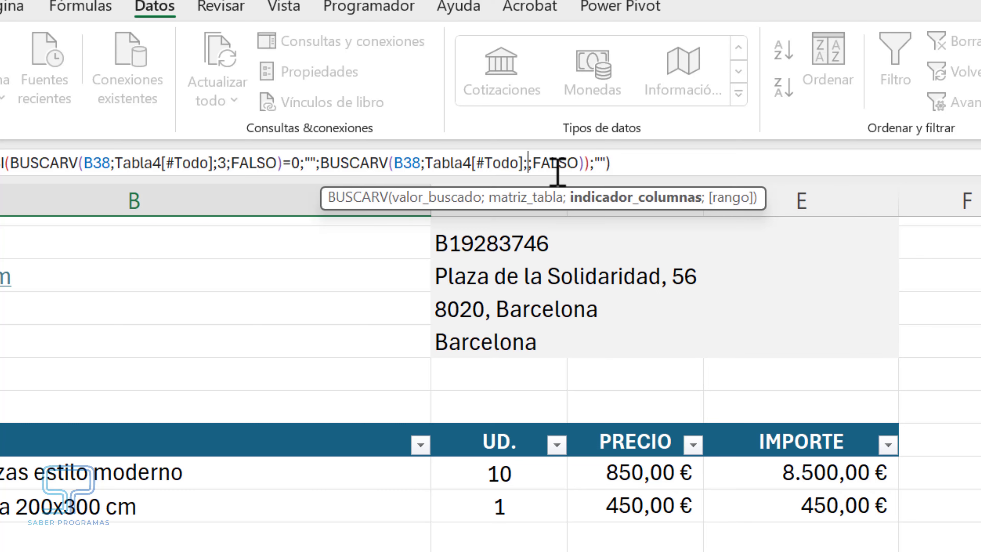
pyautogui.write('3')
pyautogui.press('Return')
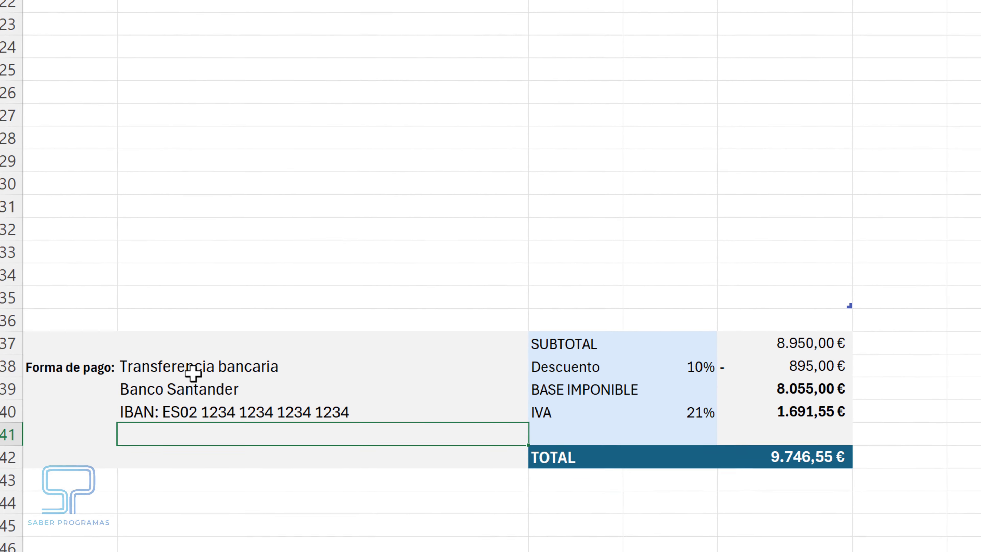
# Test the B38 dropdown with Efectivo, Tarjeta, then Transferencia bancaria.
pyautogui.moveTo(192, 344); pyautogui.dragTo(197, 389)
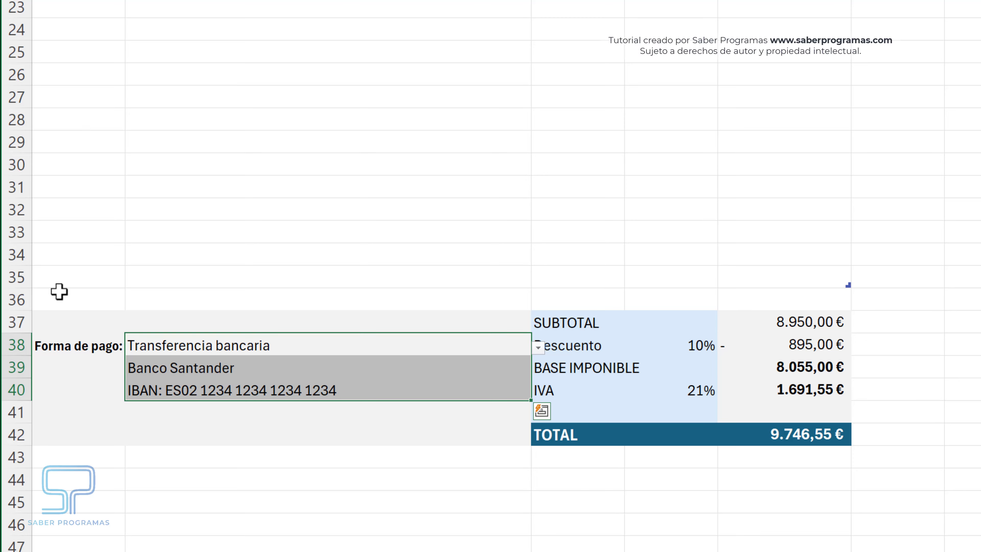
pyautogui.click(306, 525)
pyautogui.click(279, 346)
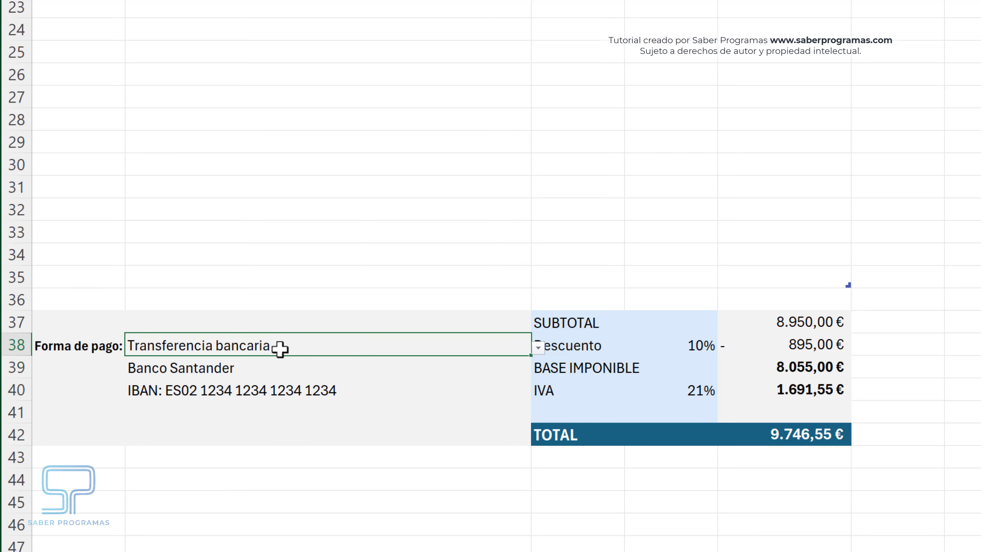
pyautogui.click(538, 348)
pyautogui.click(242, 364)
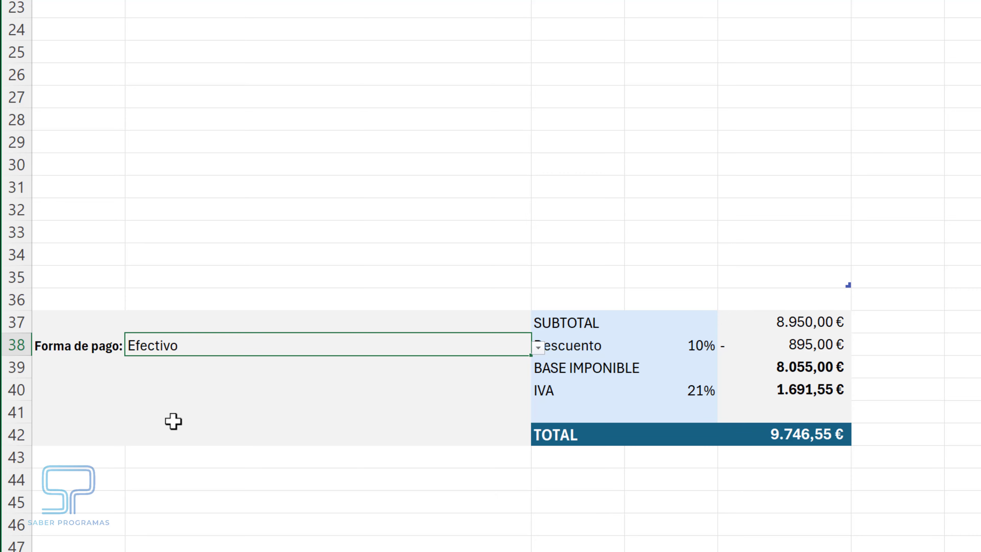
pyautogui.click(538, 348)
pyautogui.click(205, 375)
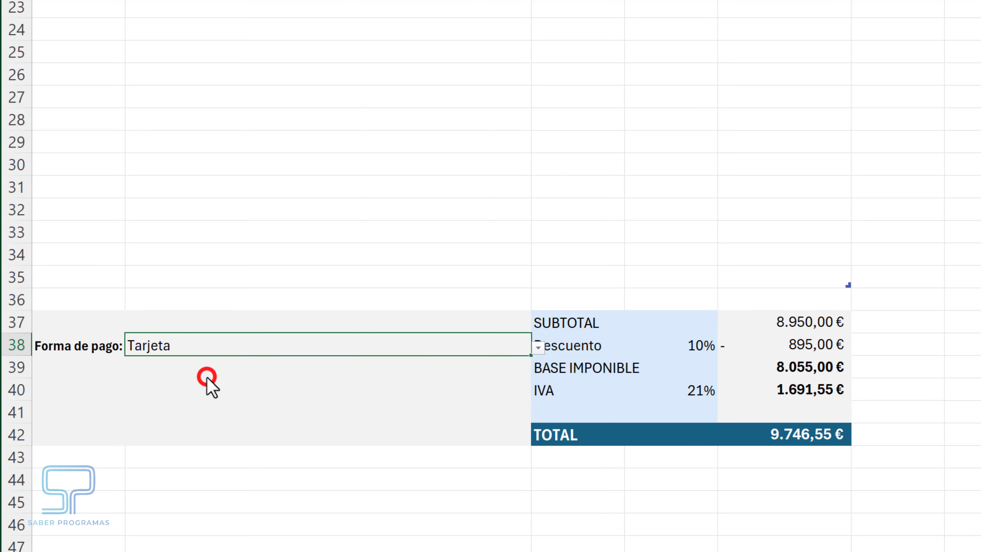
pyautogui.click(538, 348)
pyautogui.write('tr')
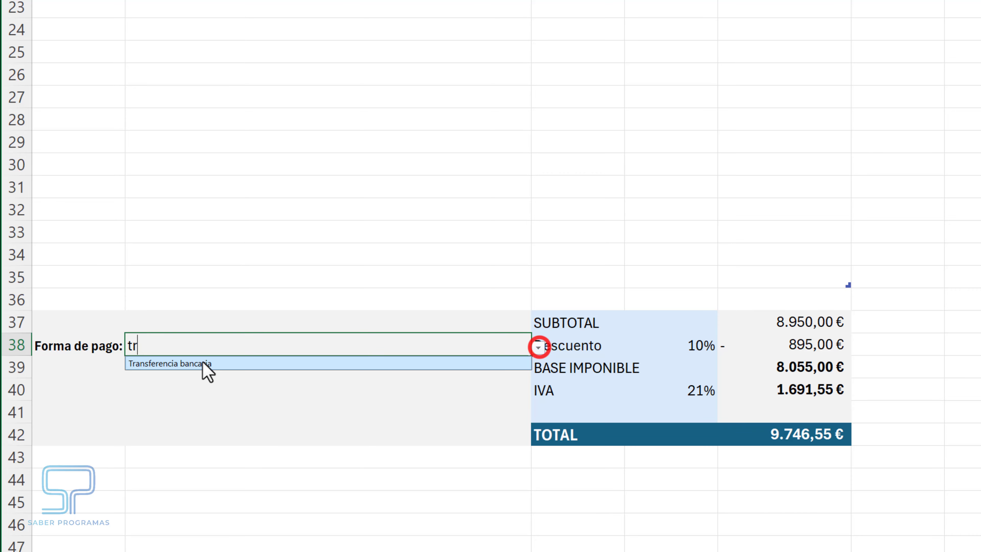
pyautogui.click(208, 371)
pyautogui.click(327, 539)
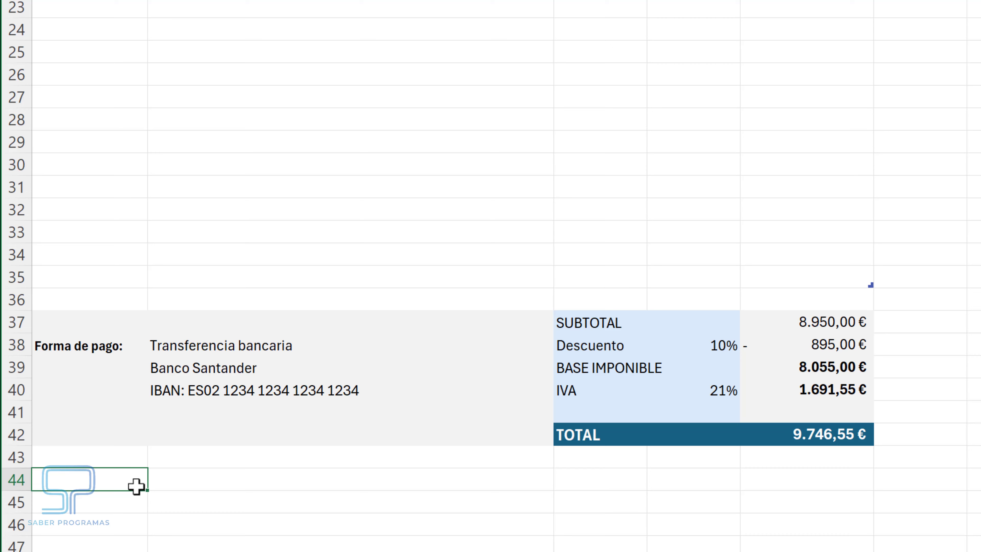
# Paste the three-line RGPD notice into A44.
pyautogui.hotkey('ctrl', 'v')
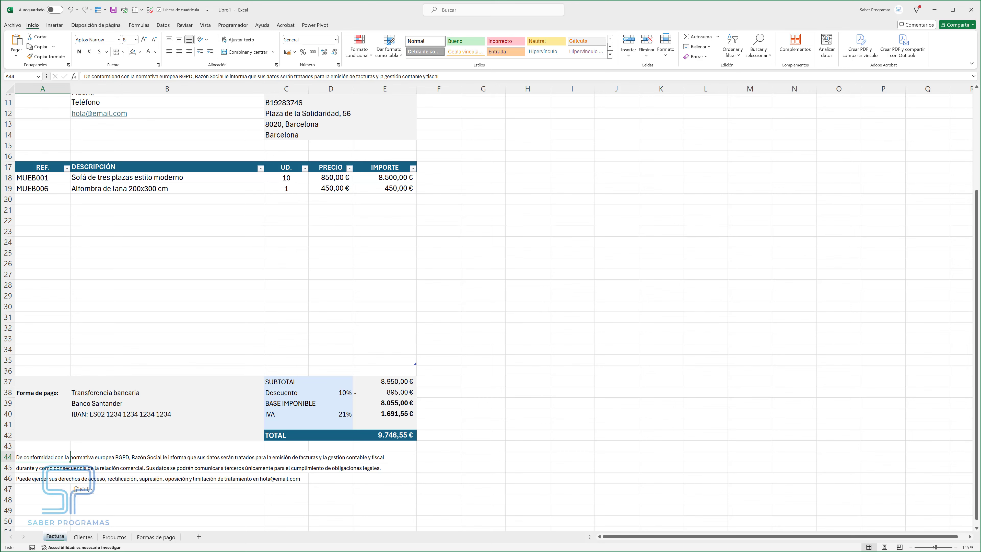
pyautogui.scroll(1, 316, 361)
pyautogui.scroll(2, 315, 361)
pyautogui.scroll(1, 315, 361)
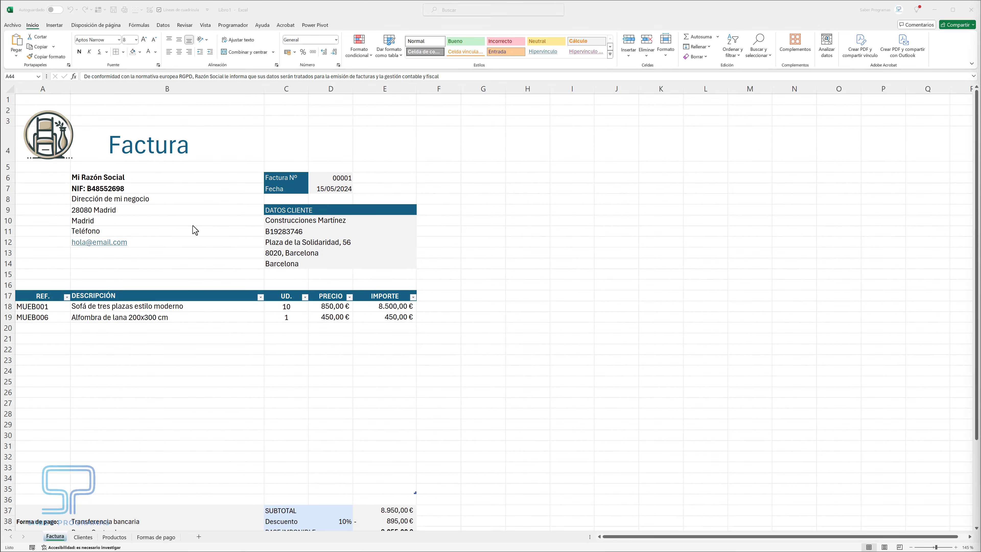
# Bold the Factura Nº, Fecha and DATOS CLIENTE labels, adding a leading space to DATOS CLIENTE.
pyautogui.moveTo(280, 177); pyautogui.dragTo(281, 189)
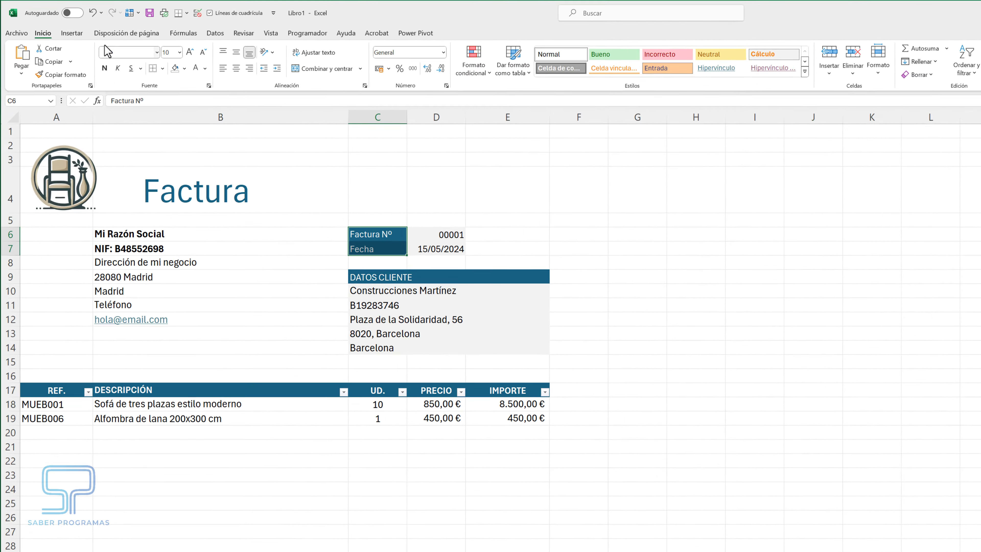
pyautogui.click(80, 52)
pyautogui.click(127, 115)
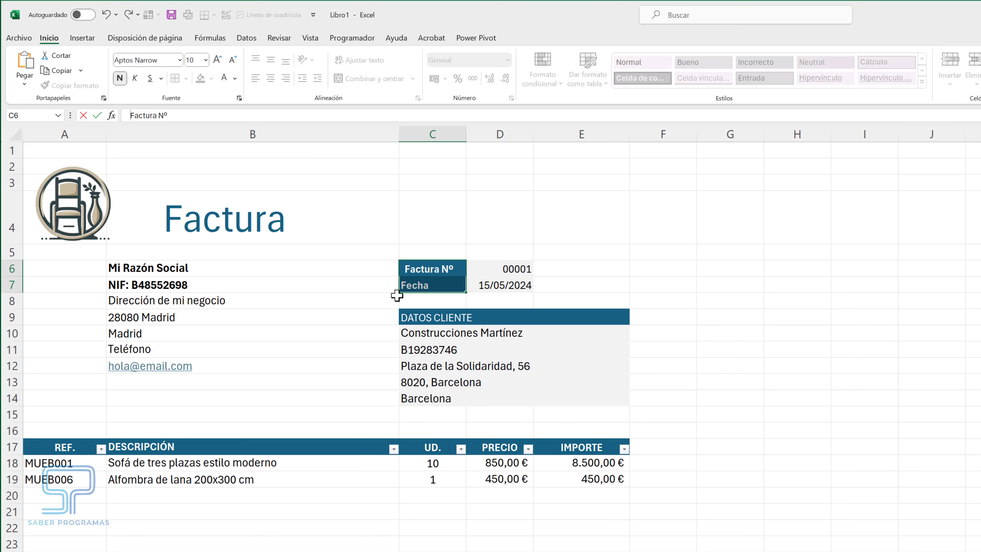
pyautogui.click(413, 285)
pyautogui.click(128, 116)
pyautogui.click(413, 331)
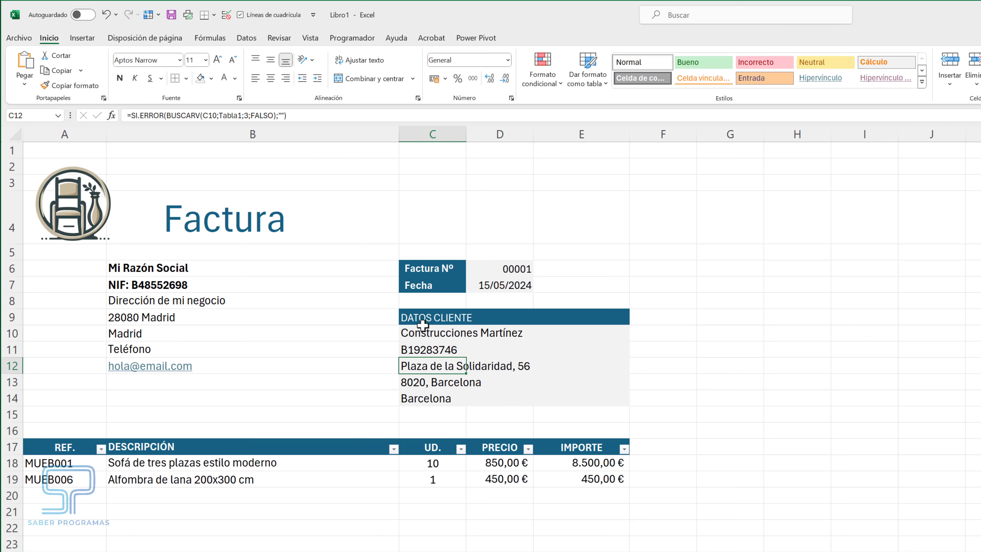
pyautogui.click(420, 318)
pyautogui.click(120, 78)
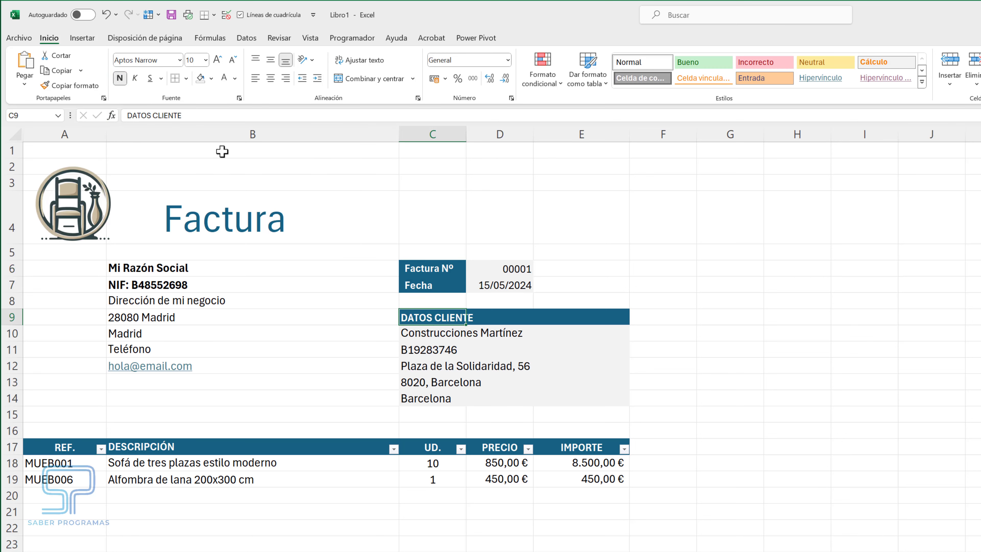
pyautogui.click(128, 115)
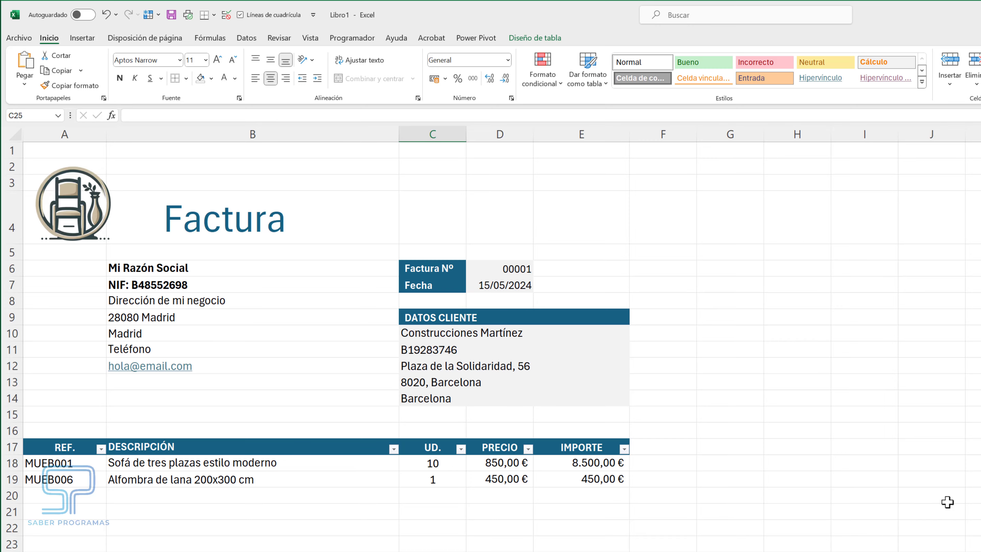
# In print preview, drag the left and right page margins outward.
pyautogui.hotkey('ctrl', 'p')
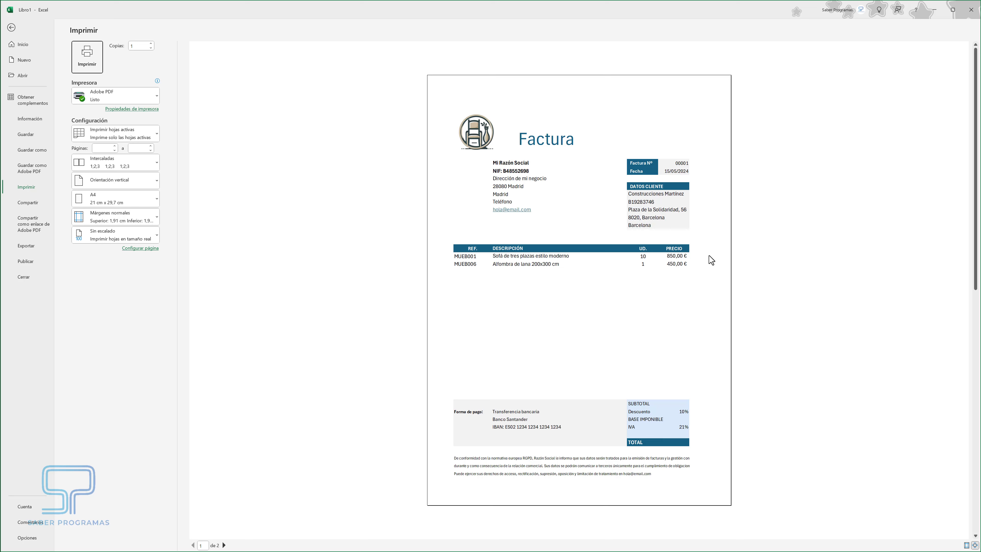
pyautogui.click(967, 545)
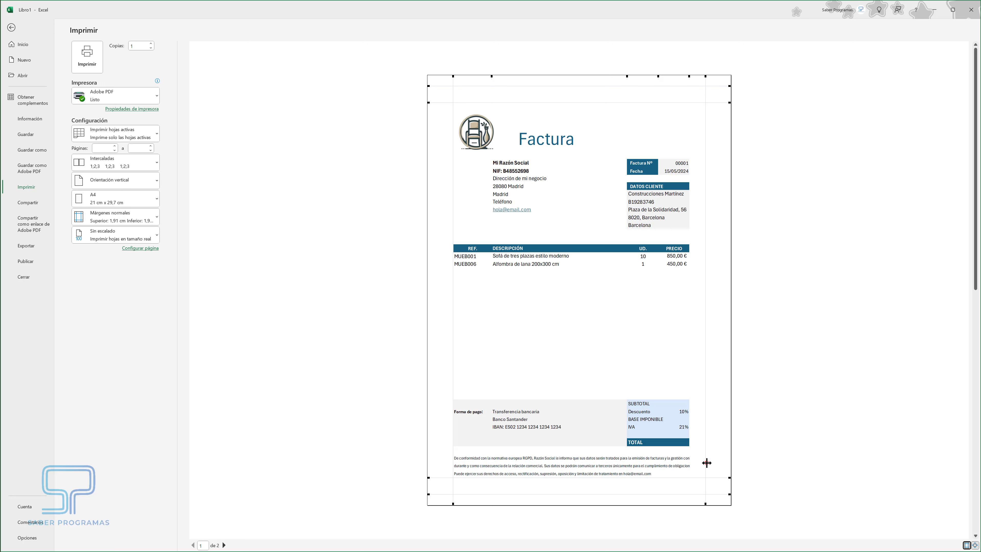
pyautogui.moveTo(707, 463); pyautogui.dragTo(715, 460)
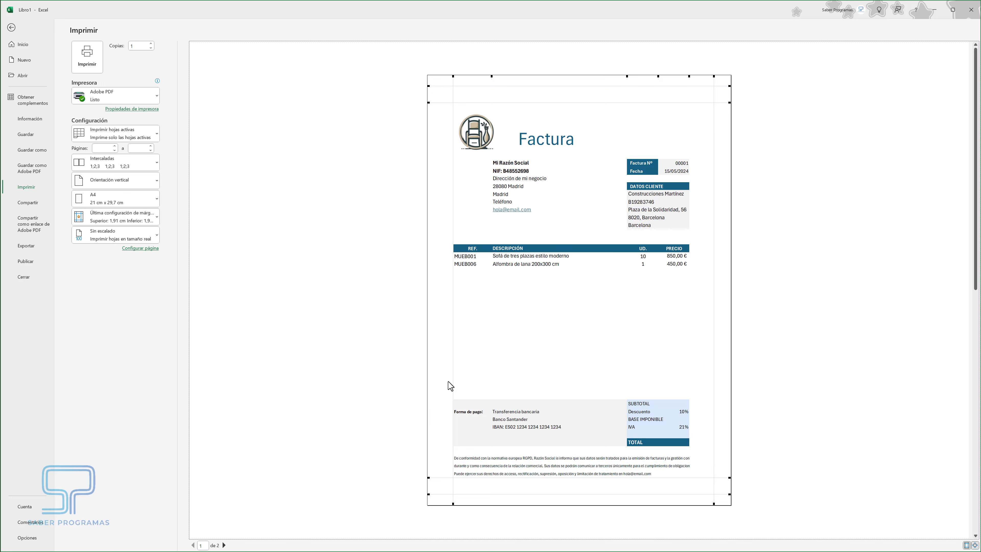
pyautogui.moveTo(452, 383); pyautogui.dragTo(447, 384)
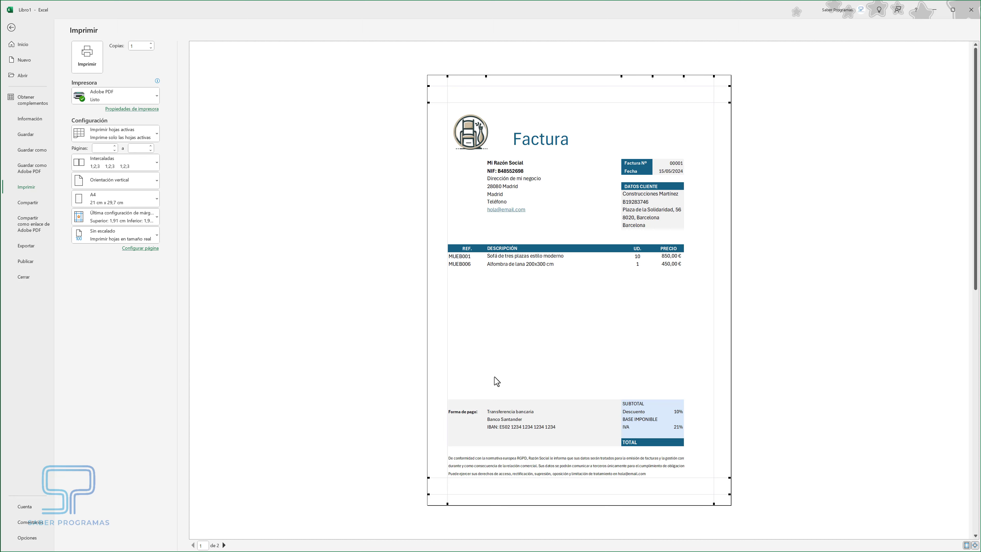
pyautogui.click(11, 28)
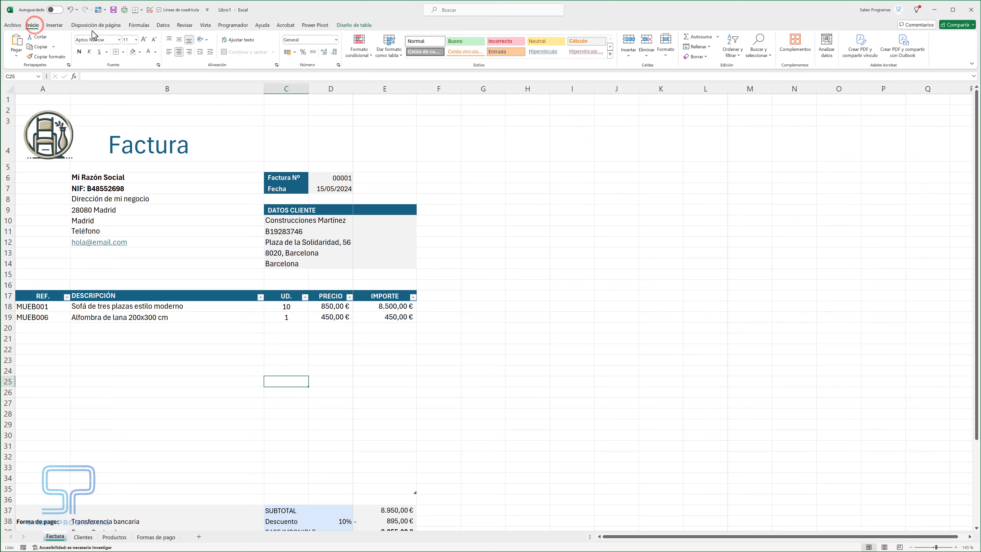
pyautogui.click(205, 24)
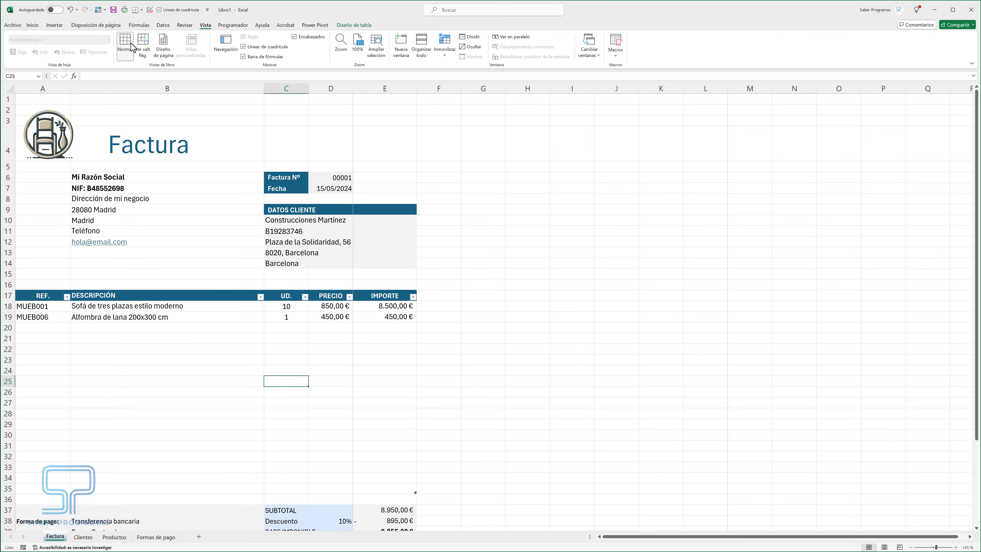
pyautogui.click(143, 45)
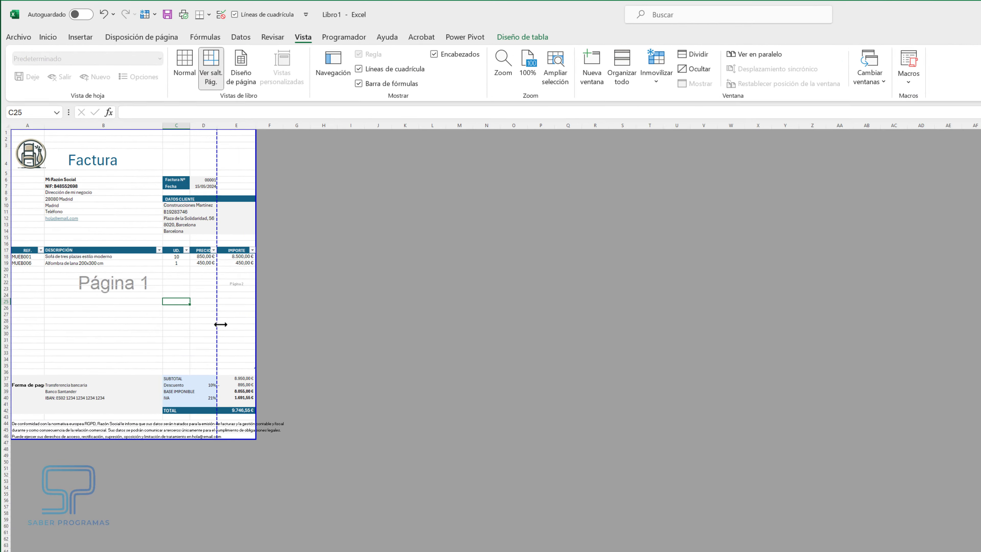
pyautogui.moveTo(228, 338); pyautogui.dragTo(268, 342)
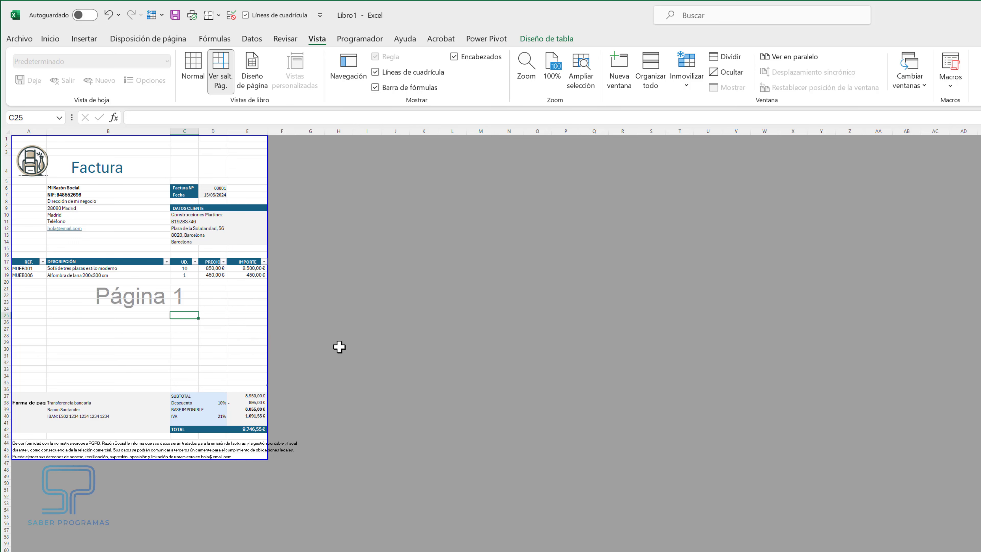
pyautogui.click(192, 68)
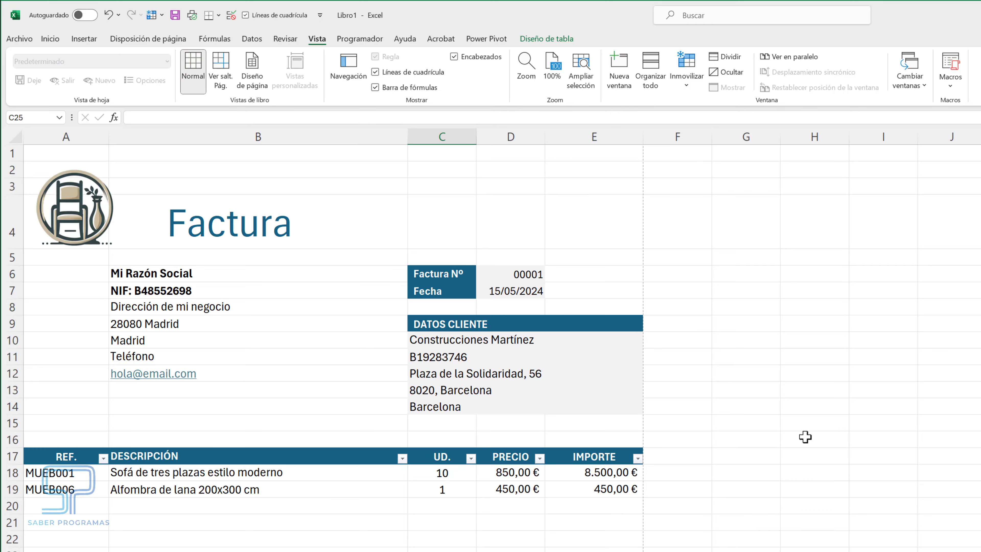
pyautogui.hotkey('ctrl', 'p')
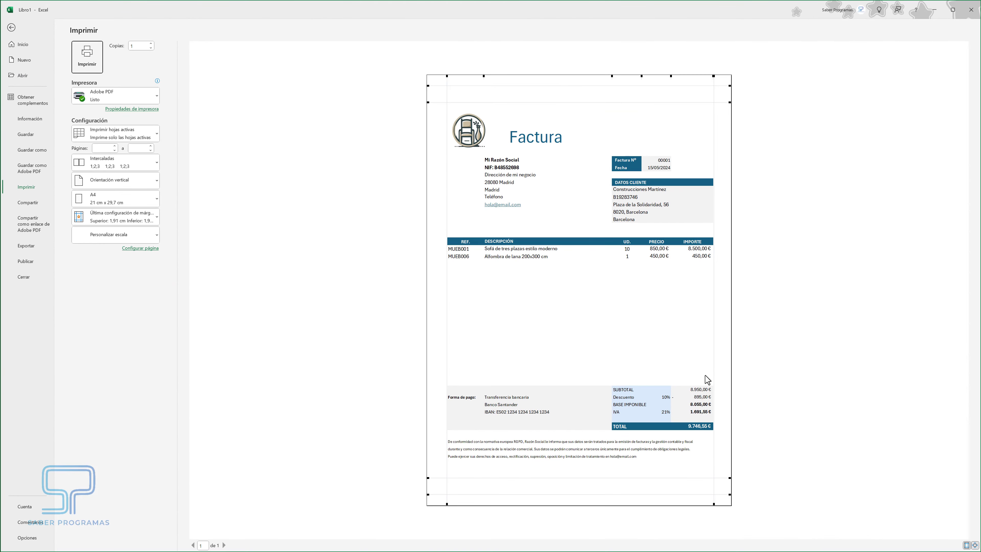
pyautogui.click(966, 545)
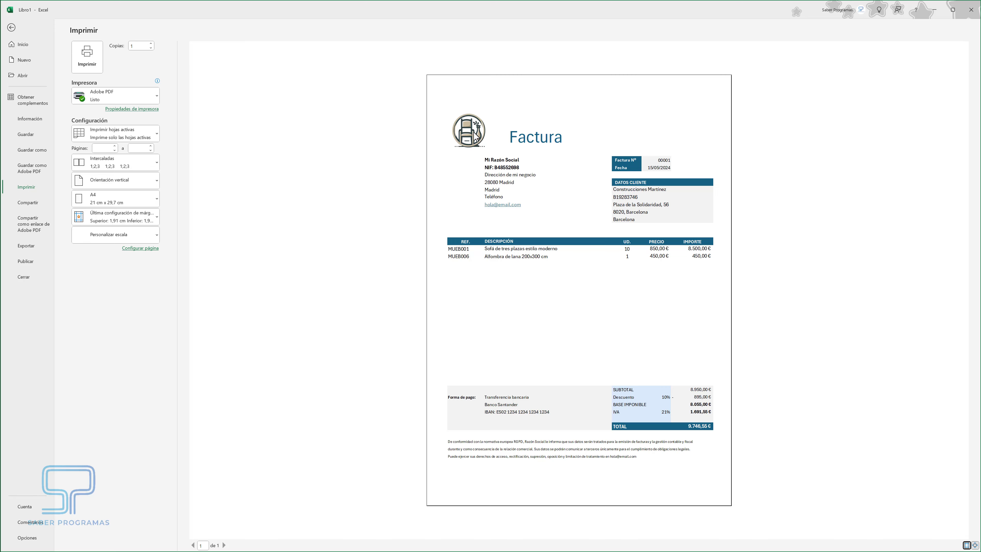
# Nudge the company logo two steps to the right.
pyautogui.click(11, 27)
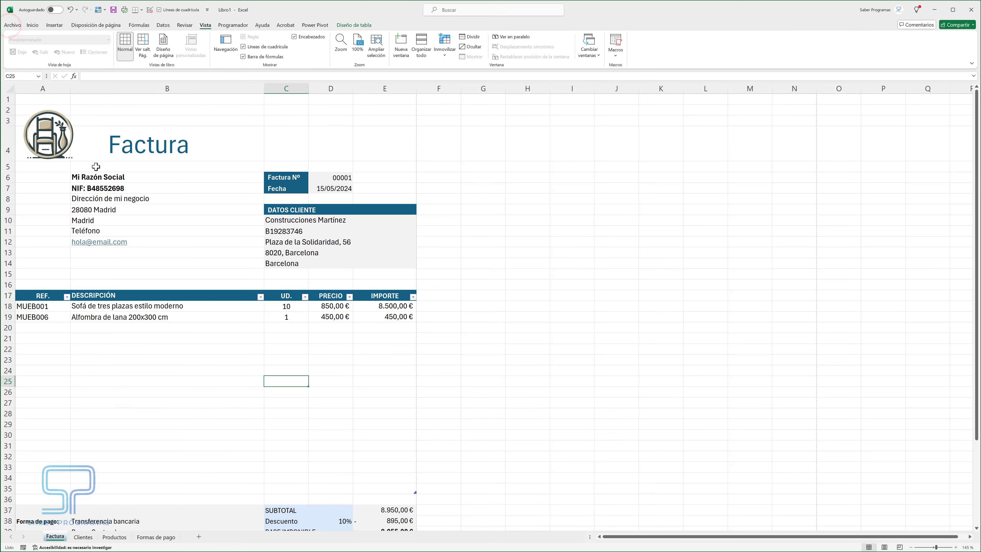
pyautogui.click(57, 144)
pyautogui.press('Right')
pyautogui.press('Right')
pyautogui.press('Right')
pyautogui.press('Right')
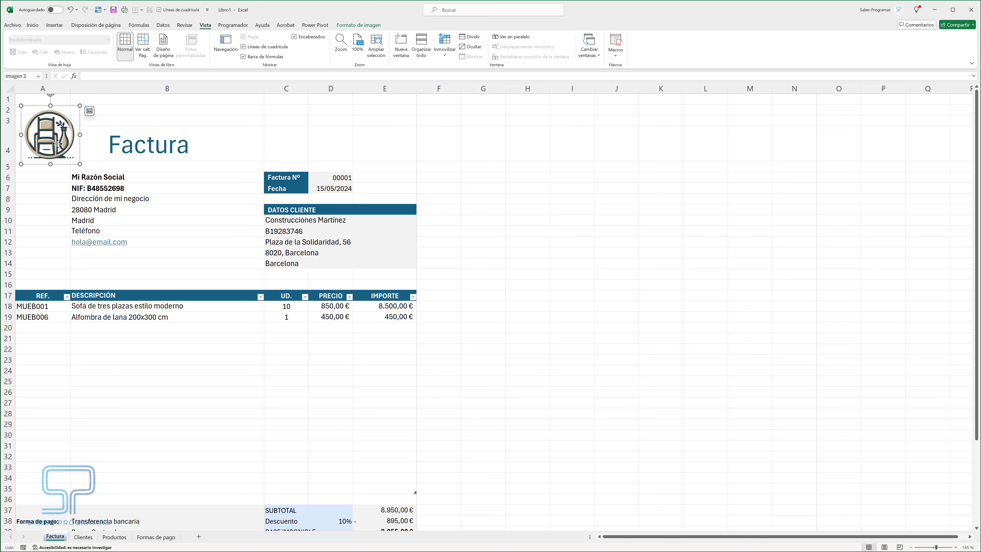
pyautogui.press('Right')
pyautogui.press('Right')
pyautogui.press('Right')
pyautogui.press('Right')
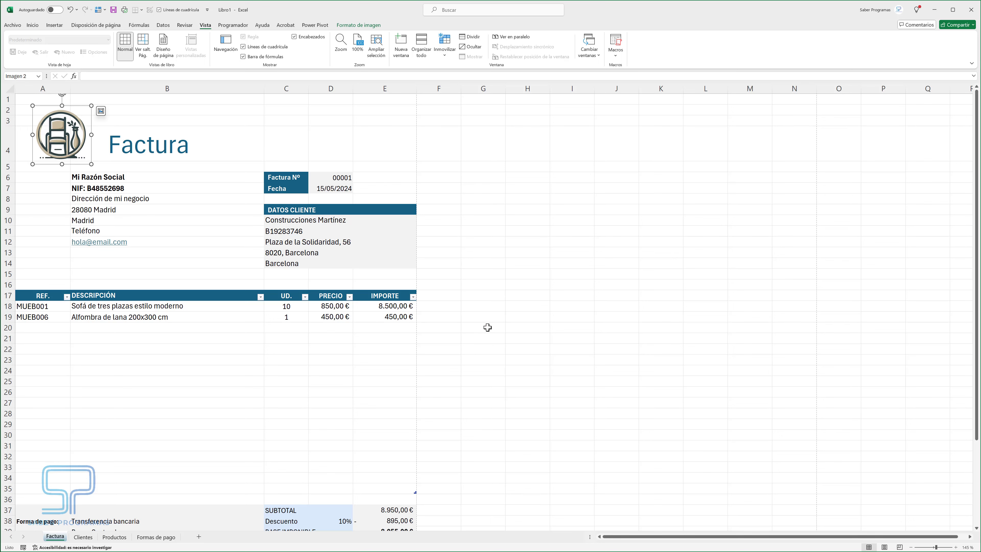
pyautogui.click(487, 328)
pyautogui.click(533, 415)
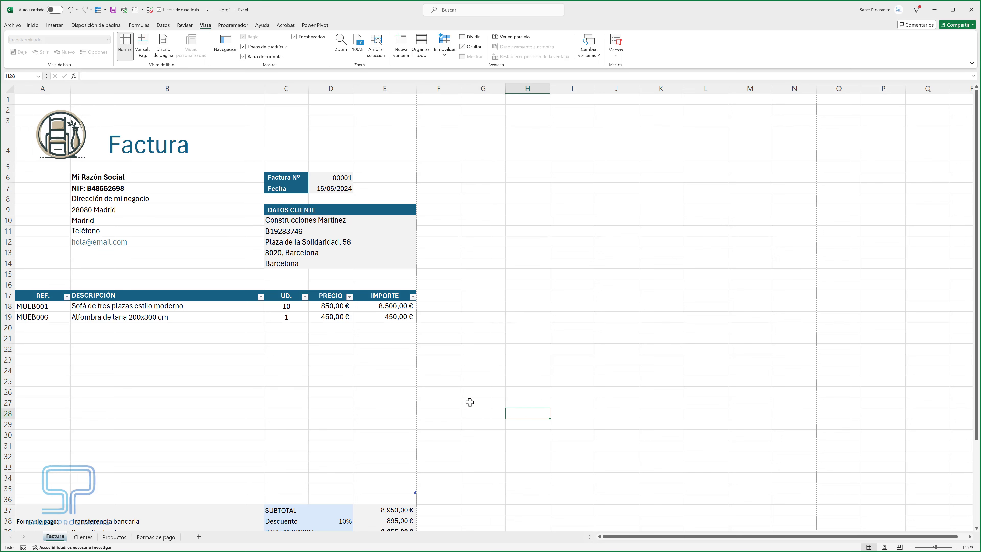
# Choose TechDesigns S.L. as the client in C10 to auto-fill its tax id and address.
pyautogui.scroll(-1, 282, 346)
pyautogui.scroll(1, 282, 346)
pyautogui.click(336, 179)
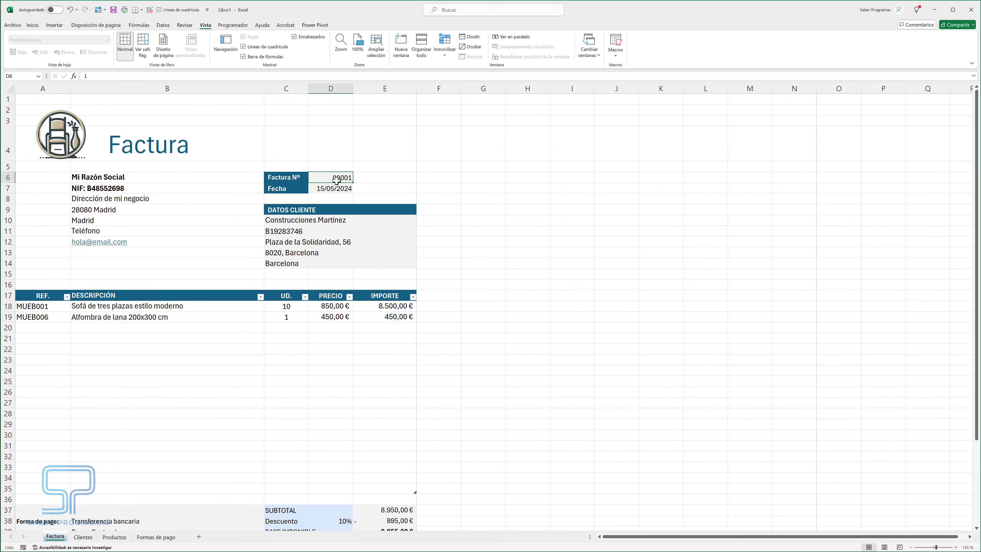
pyautogui.click(337, 188)
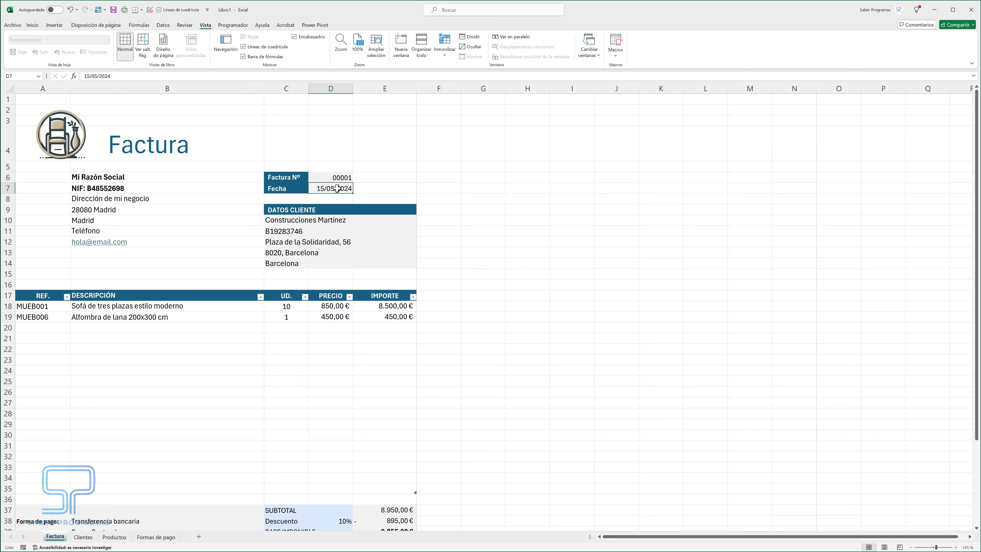
pyautogui.click(327, 220)
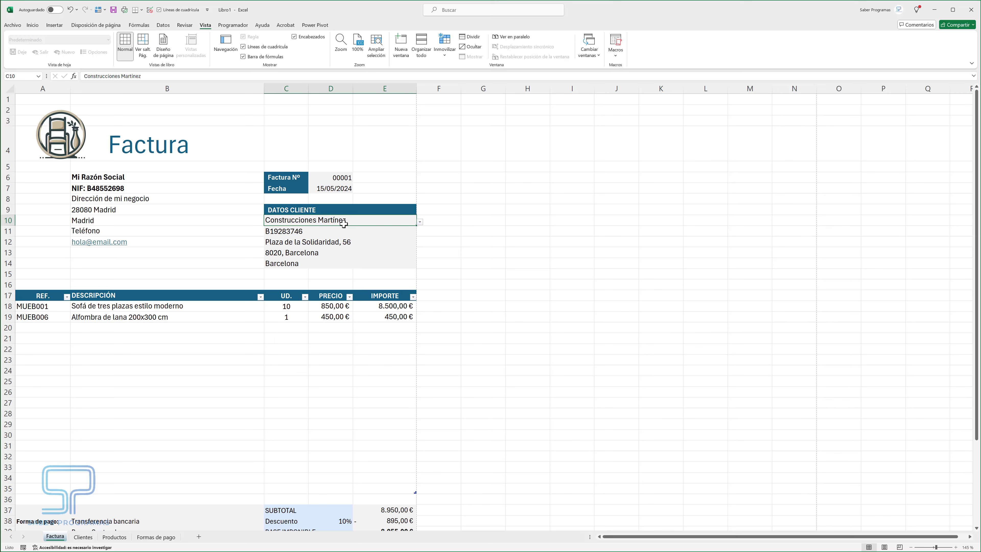
pyautogui.click(421, 223)
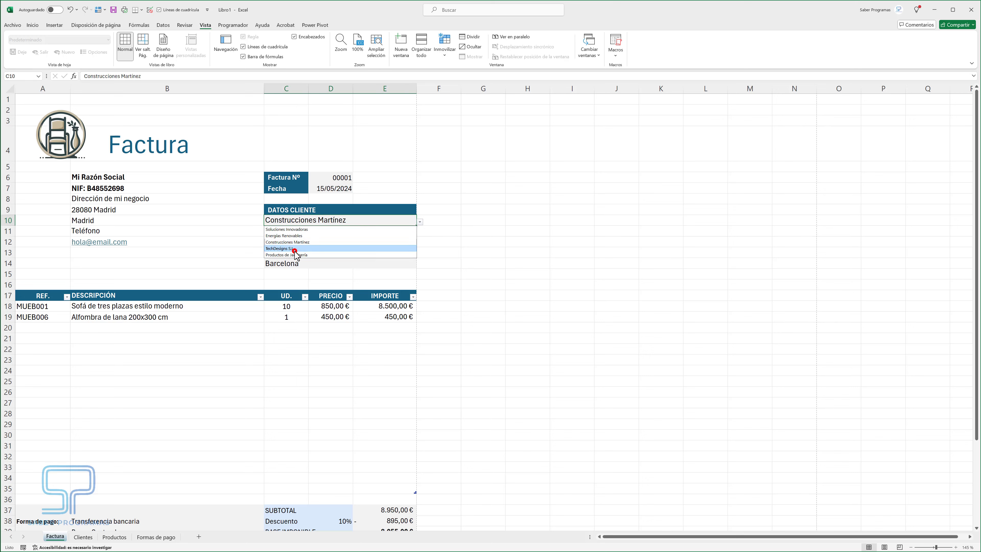
pyautogui.click(357, 253)
pyautogui.click(259, 399)
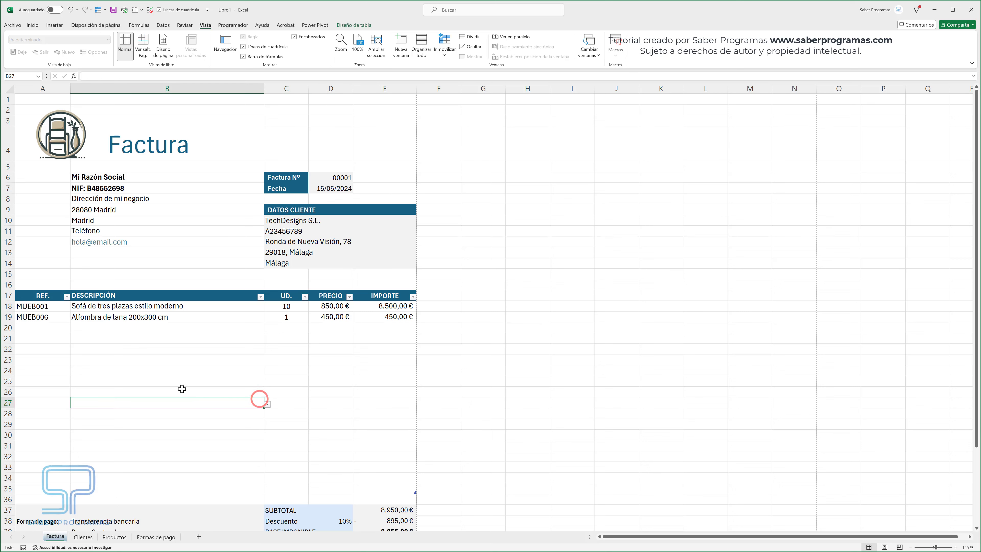
# Bill 2 sofas on line one and 3 Sillón reclinable de cuero on line two.
pyautogui.click(101, 308)
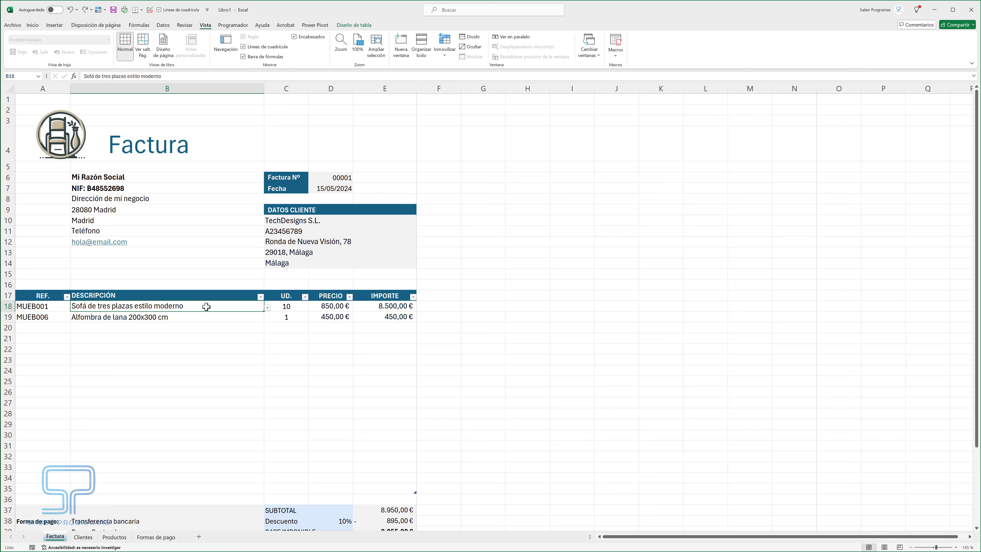
pyautogui.hotkey('alt', 'Down')
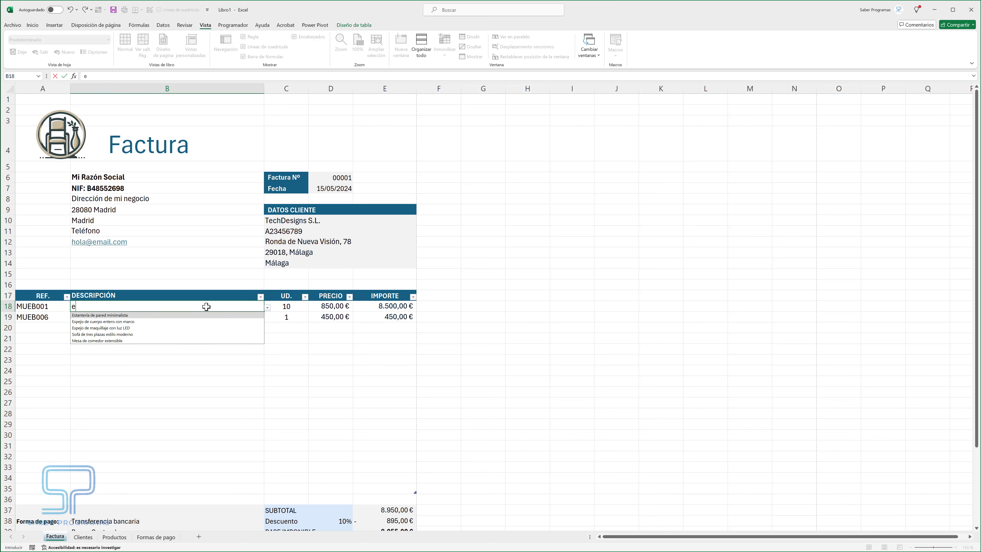
pyautogui.click(124, 329)
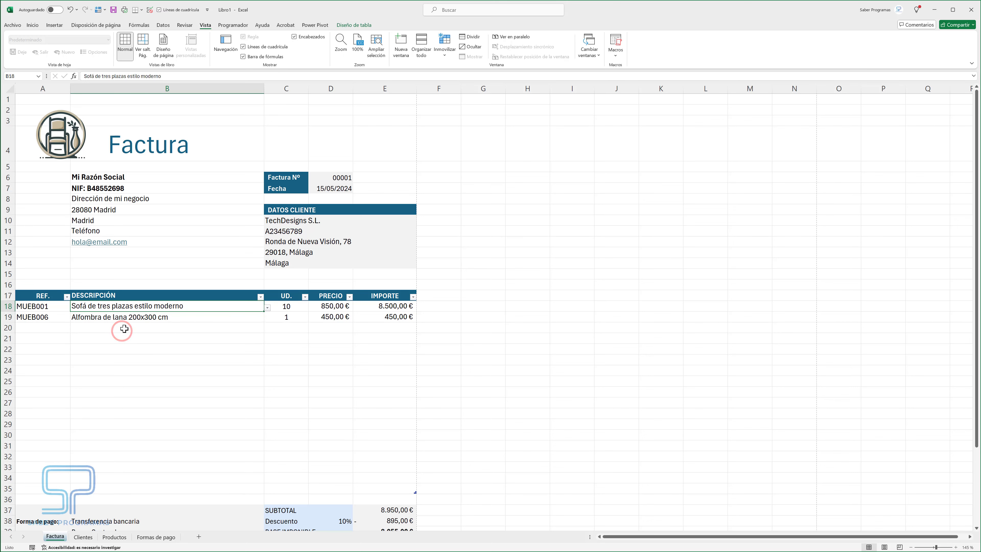
pyautogui.click(286, 308)
pyautogui.write('2')
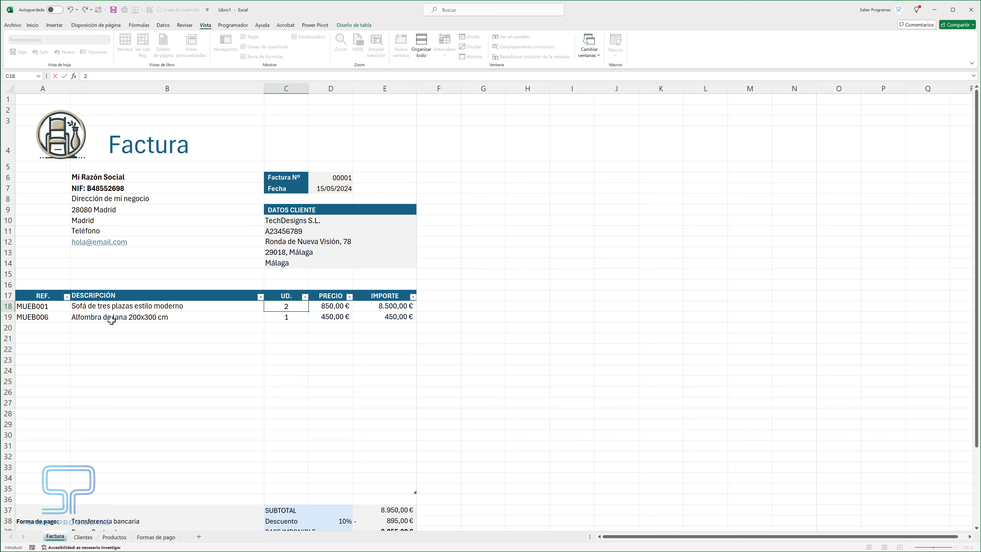
pyautogui.click(111, 319)
pyautogui.hotkey('alt', 'Down')
pyautogui.write('s')
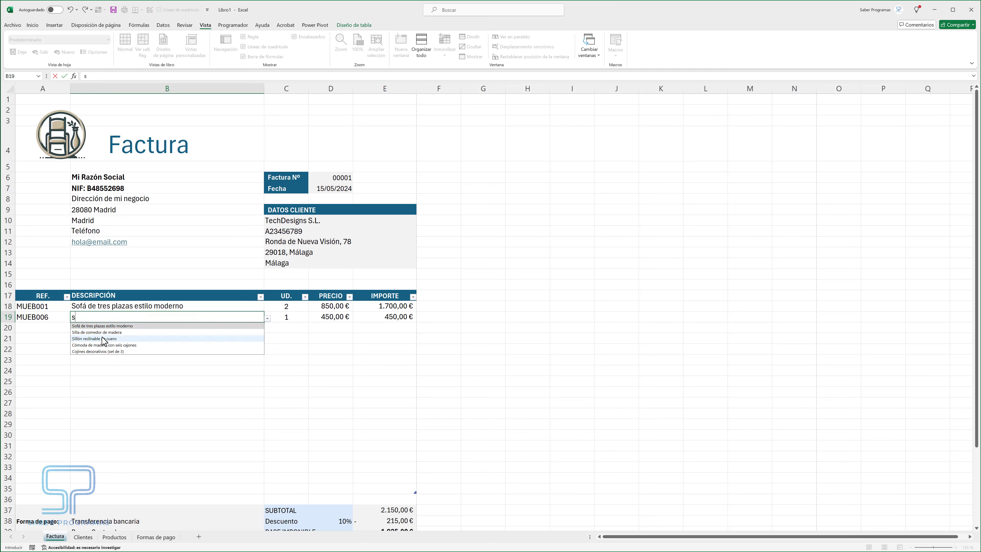
pyautogui.click(92, 337)
pyautogui.click(295, 316)
pyautogui.write('3')
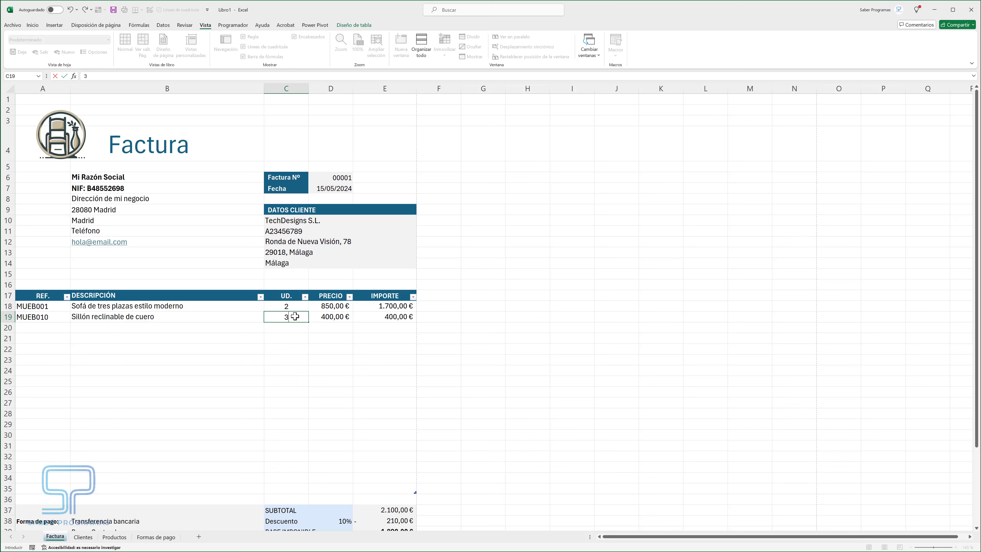
pyautogui.press('Return')
# Add line three: 2 Cómoda de madera con seis cajones.
pyautogui.click(120, 328)
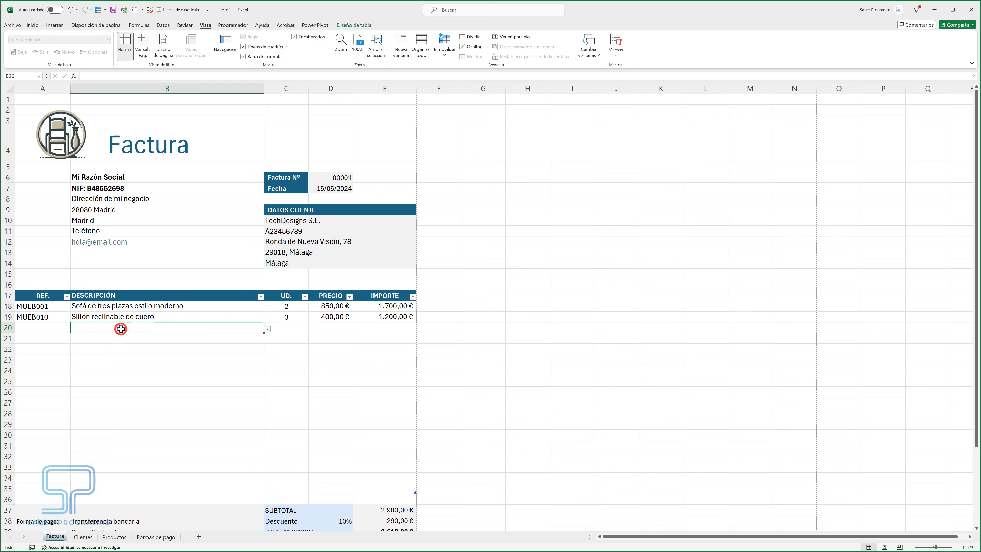
pyautogui.click(268, 330)
pyautogui.click(105, 380)
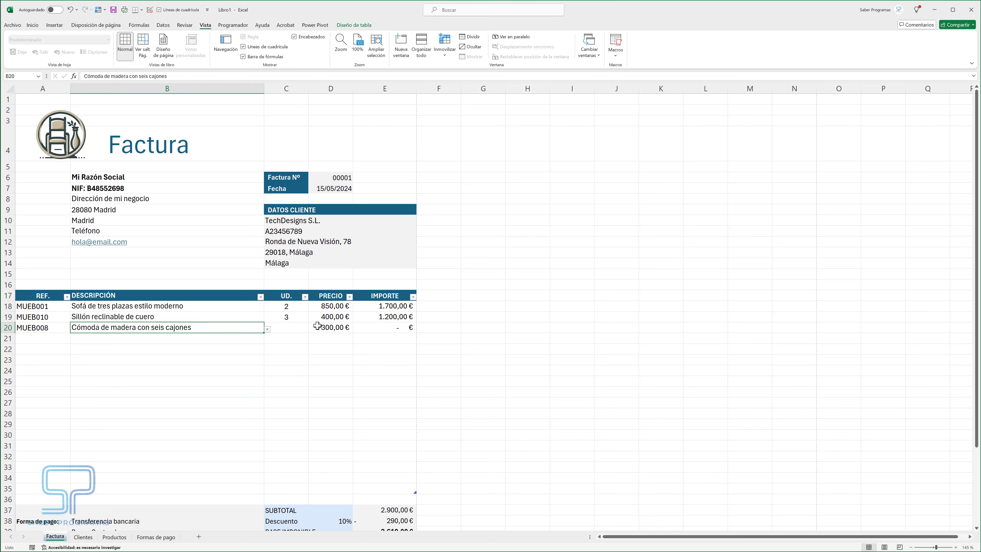
pyautogui.click(296, 331)
pyautogui.write('2')
pyautogui.press('Return')
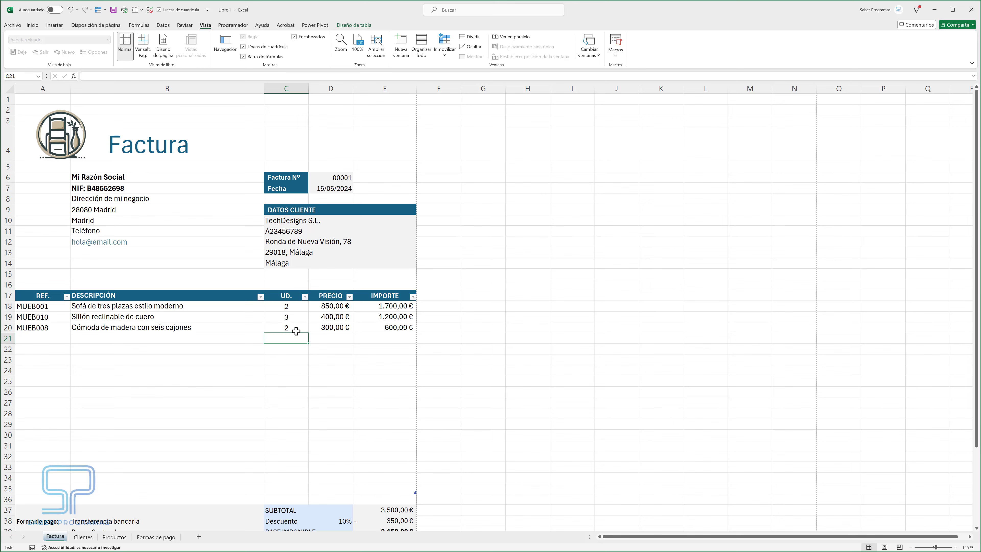
pyautogui.scroll(-3, 266, 367)
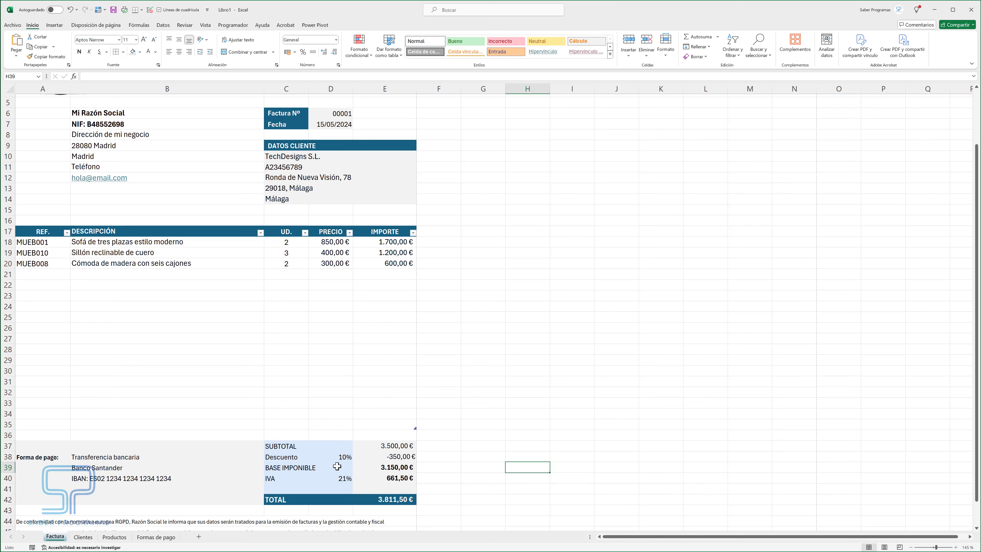
# Set the discount in D38 to 5% and VAT in D40 to 10%.
pyautogui.click(341, 457)
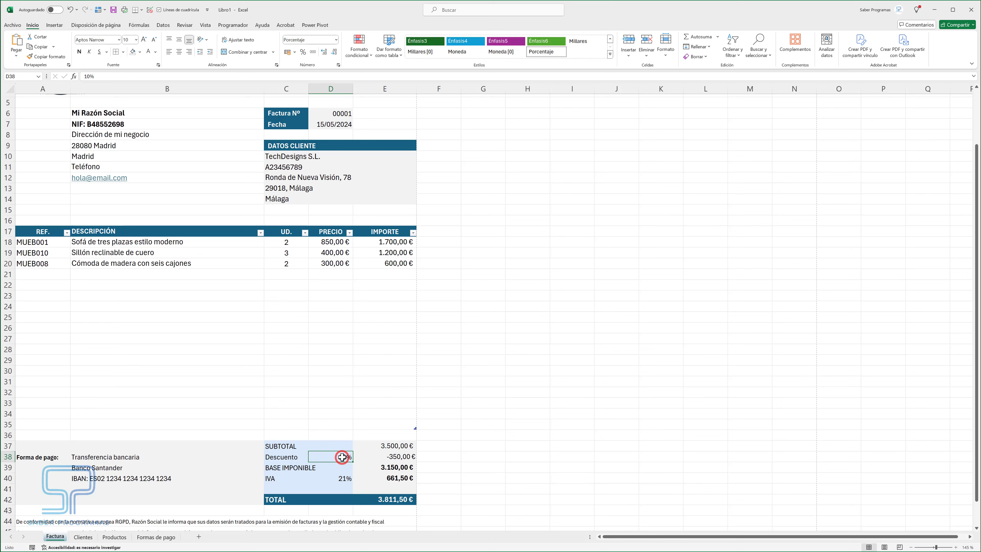
pyautogui.write('5')
pyautogui.press('Return')
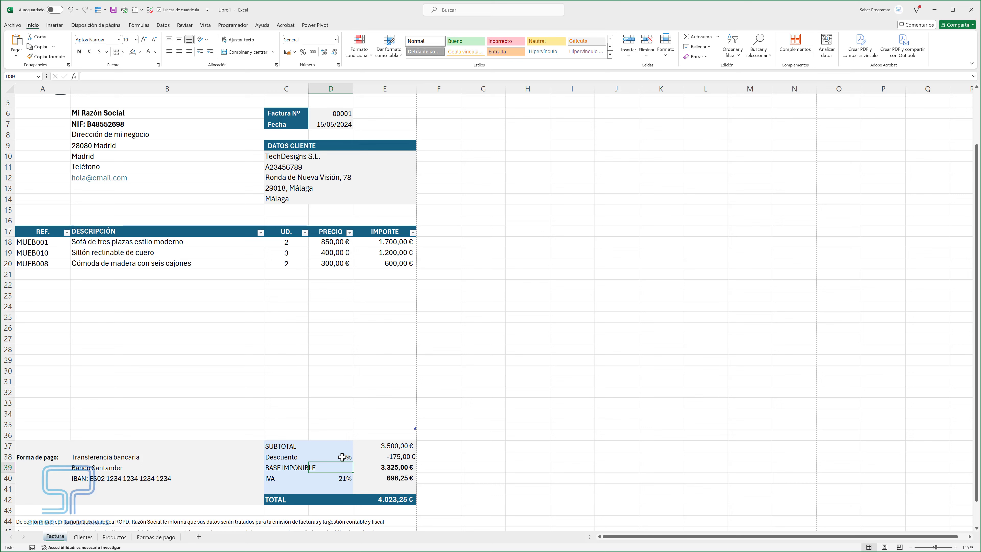
pyautogui.click(401, 469)
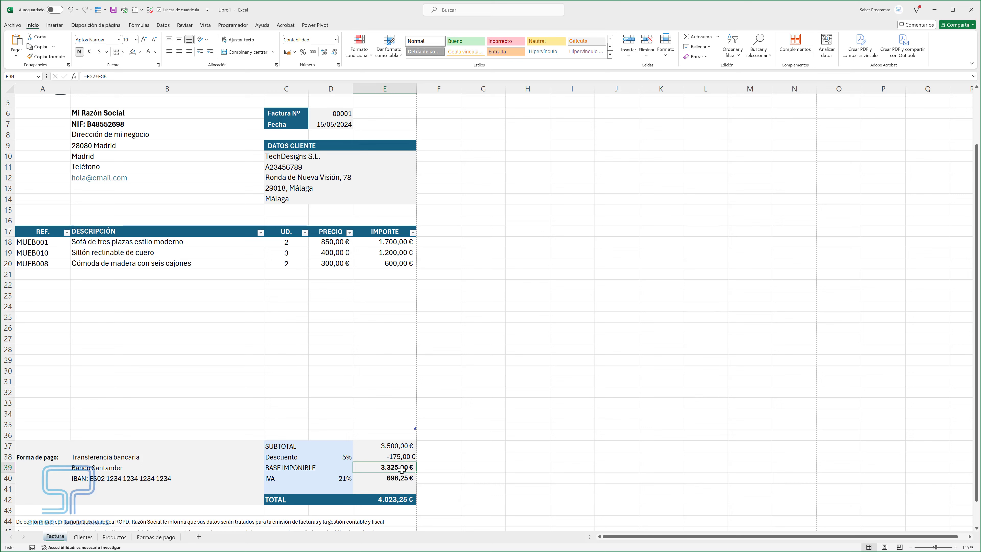
pyautogui.click(339, 479)
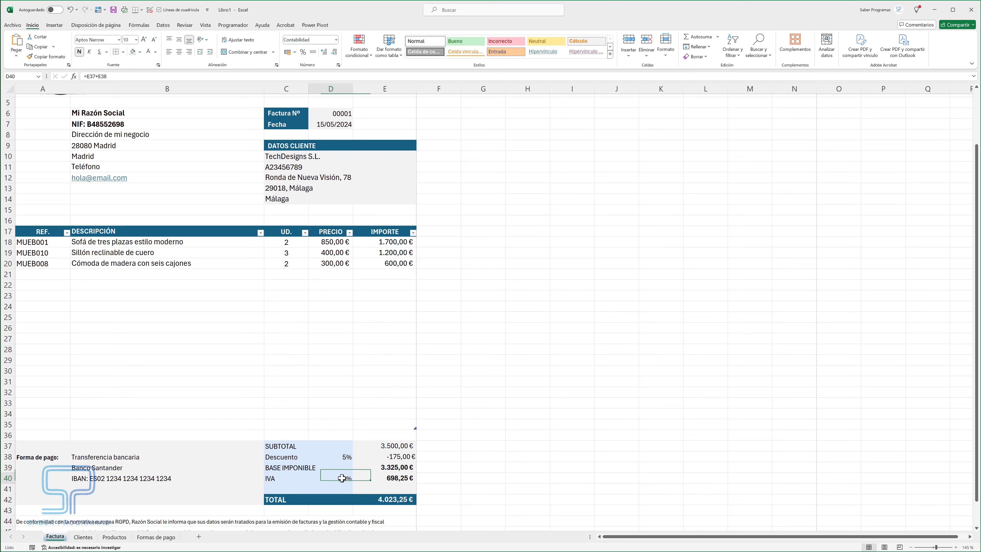
pyautogui.write('1')
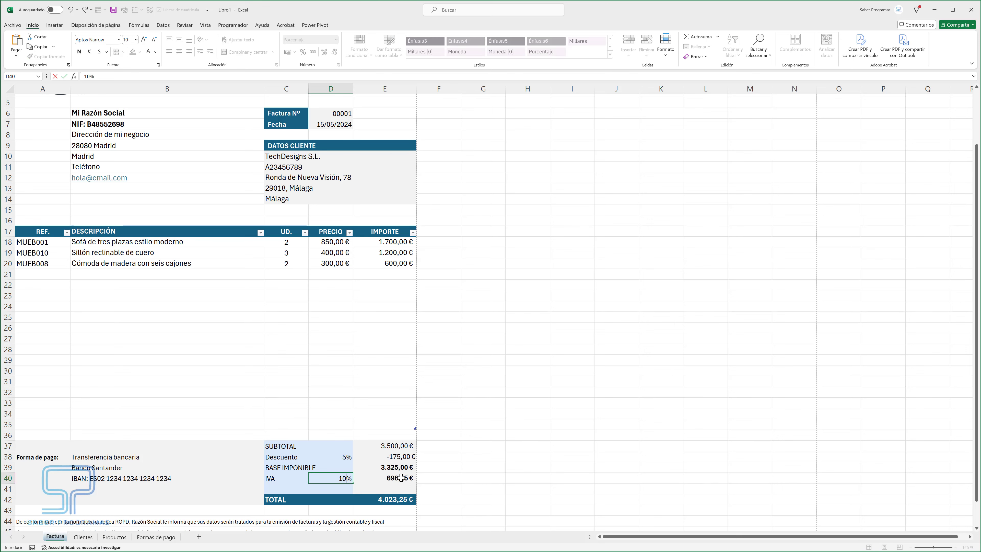
pyautogui.press('Return')
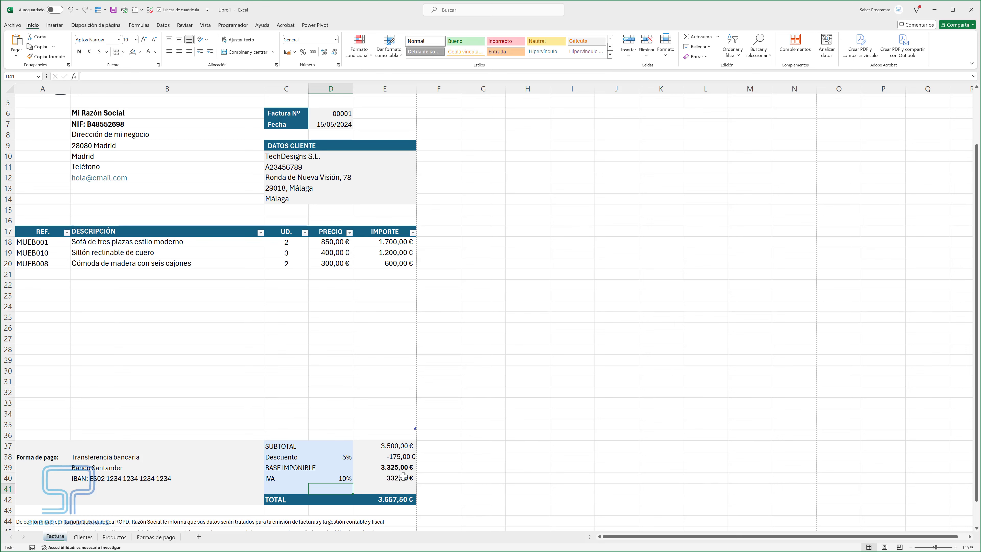
pyautogui.scroll(-1, 365, 476)
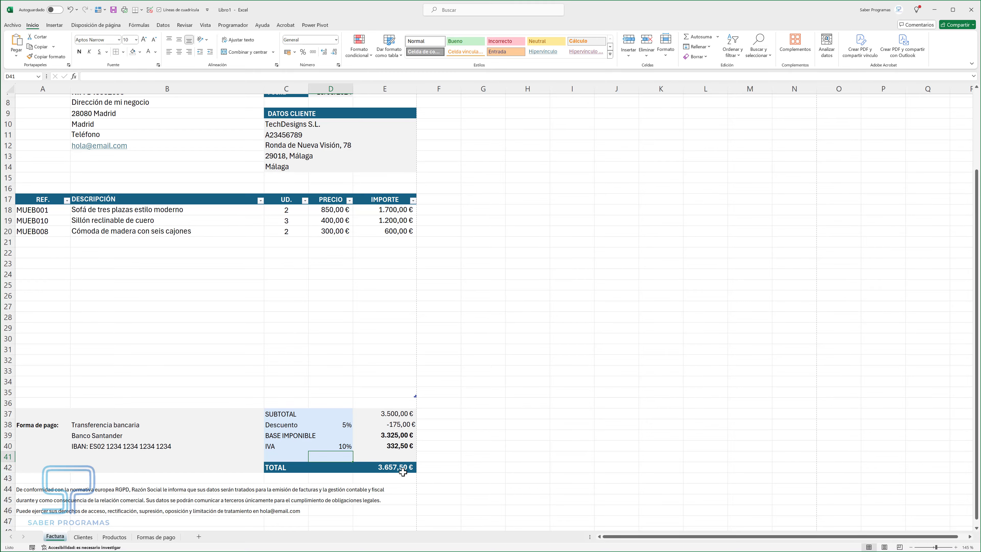